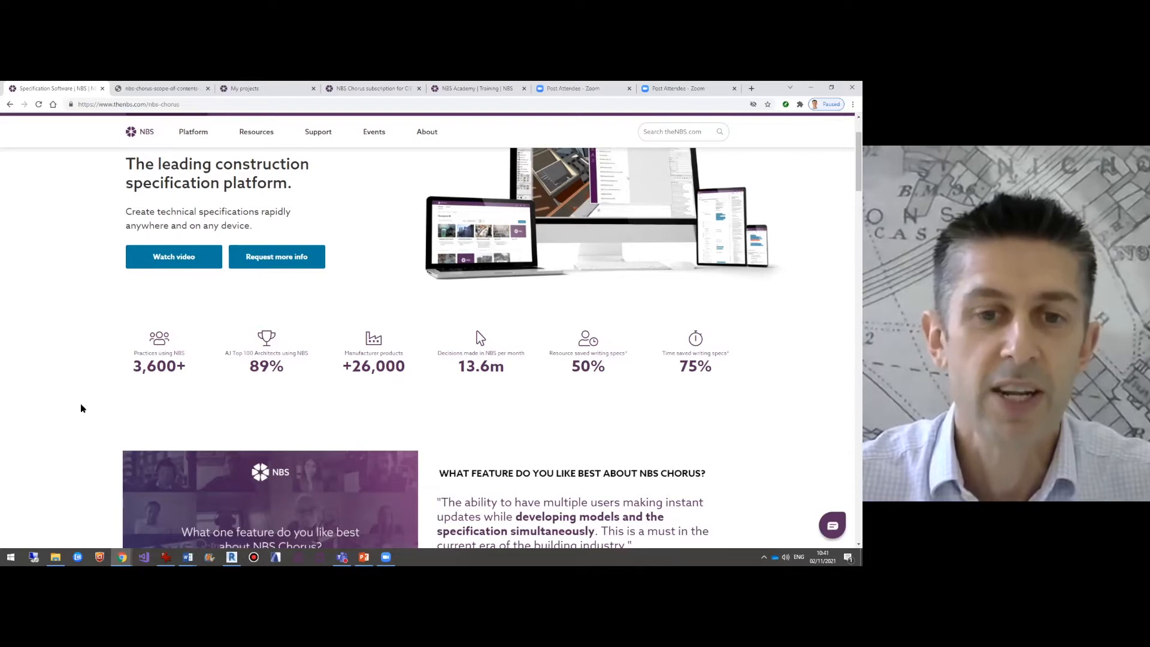
Open the full scope of contents from the NBS Chorus product page and find the Uniclass 2015 work sections list.
scroll(83, 408, down, 4)
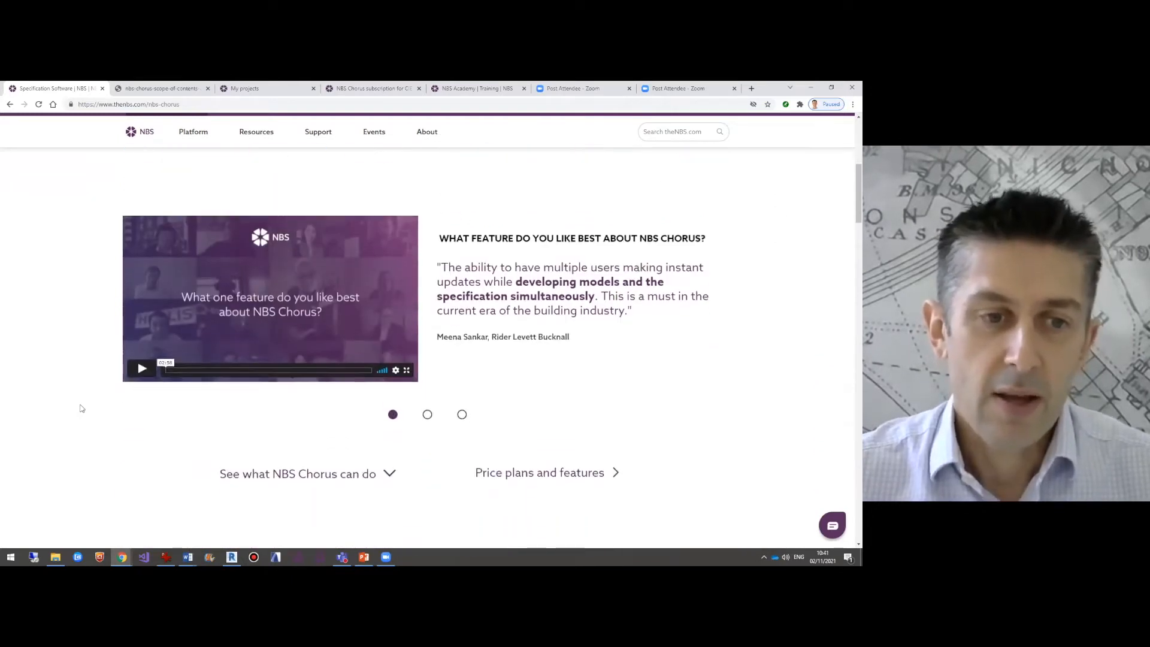
scroll(82, 408, down, 3)
scroll(82, 408, down, 3)
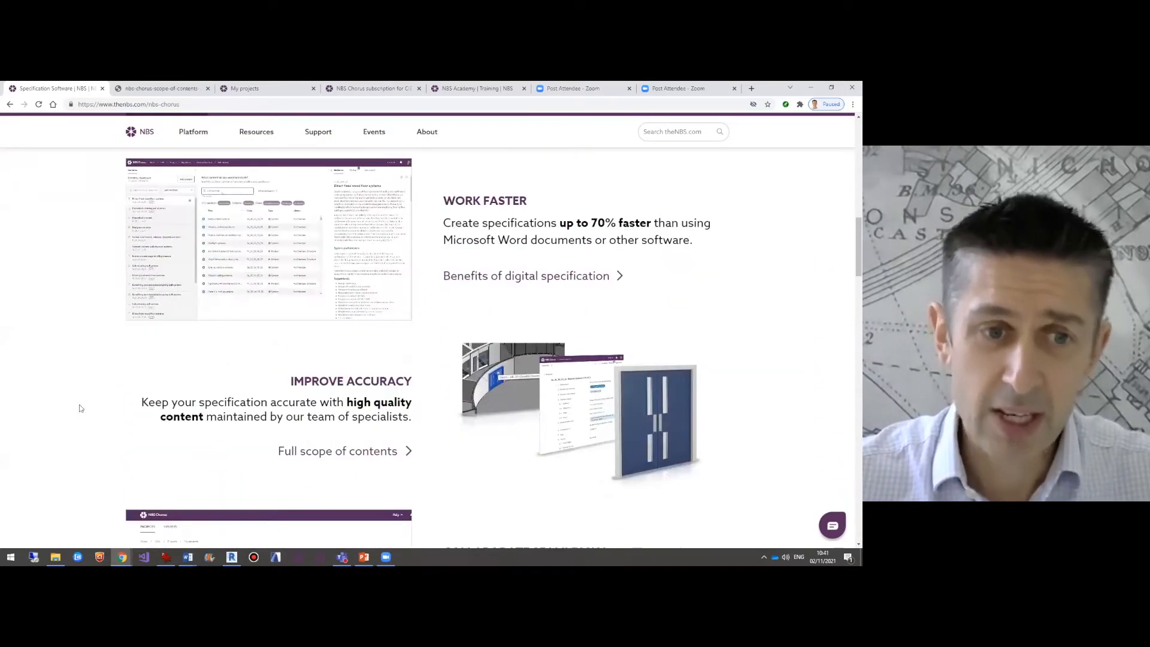
scroll(81, 408, down, 1)
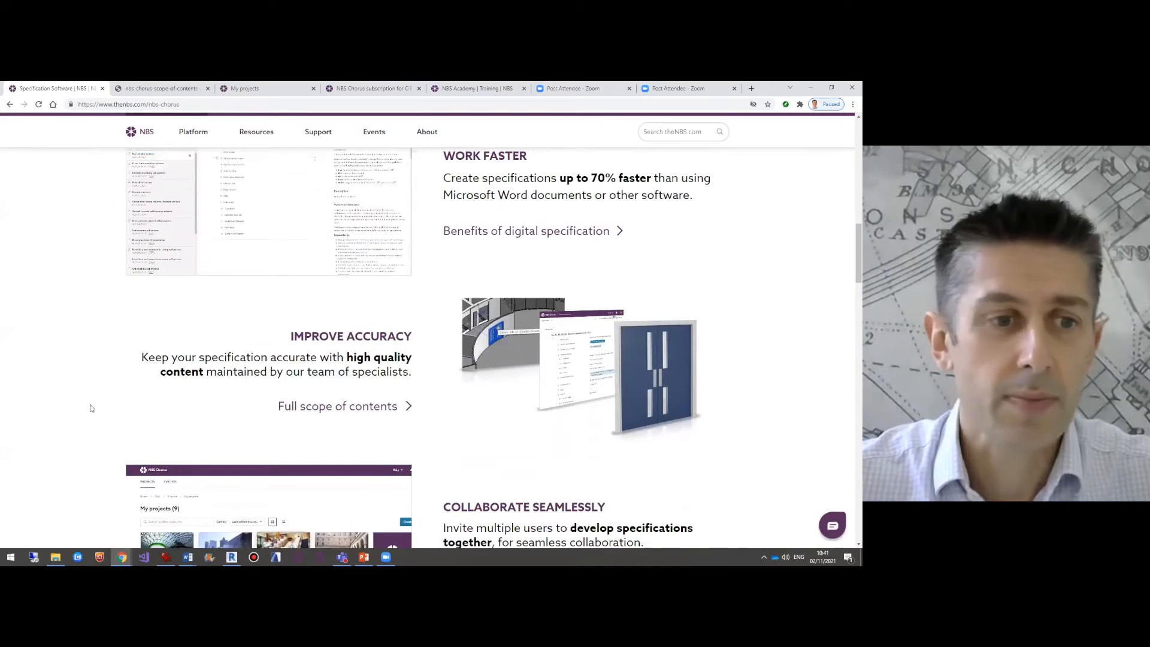
click(304, 408)
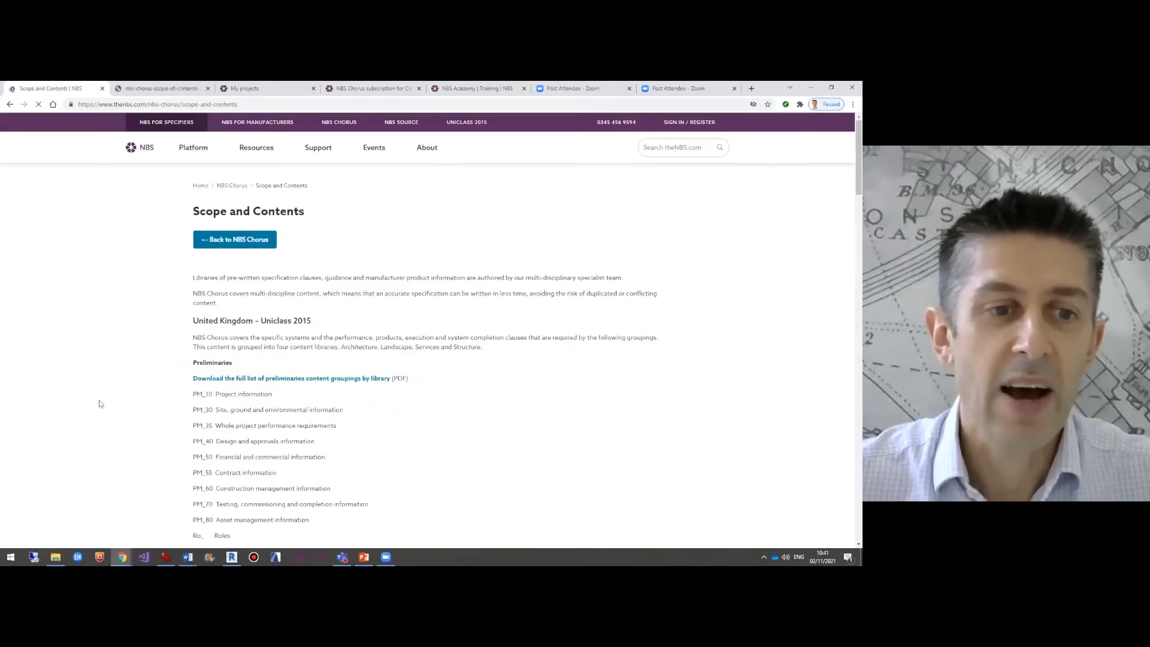
scroll(102, 405, down, 6)
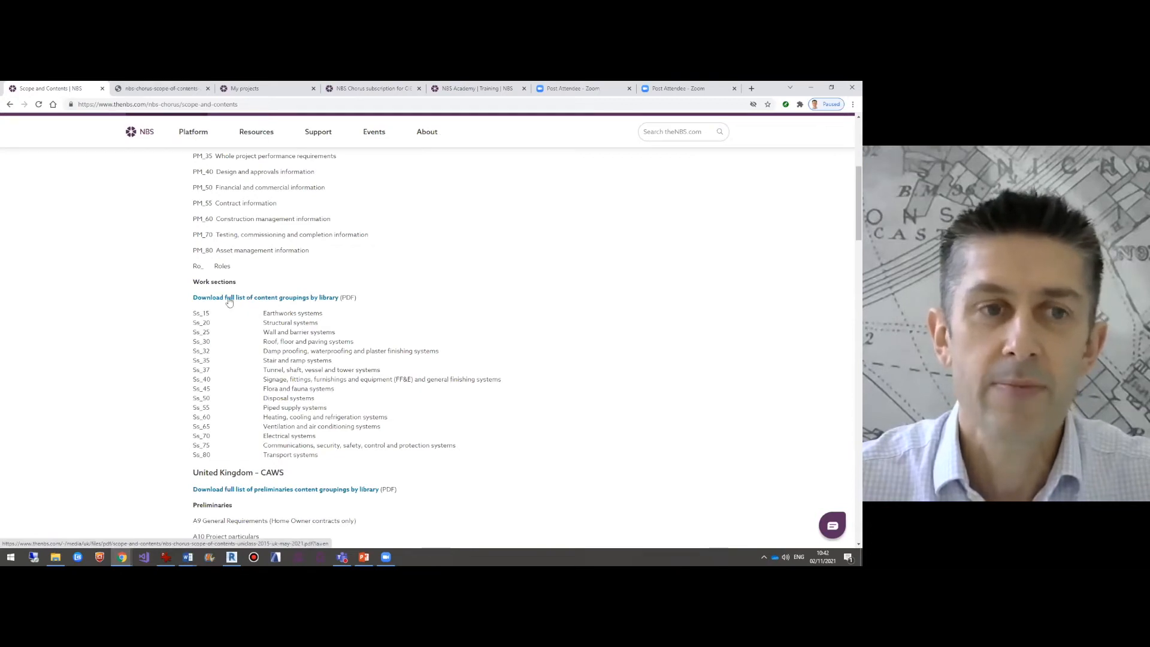
Examine the Uniclass 2015 UK scope of contents PDF, from the Ss_15 earthworks systems to the Ss_40 signage and FF&E systems.
click(151, 90)
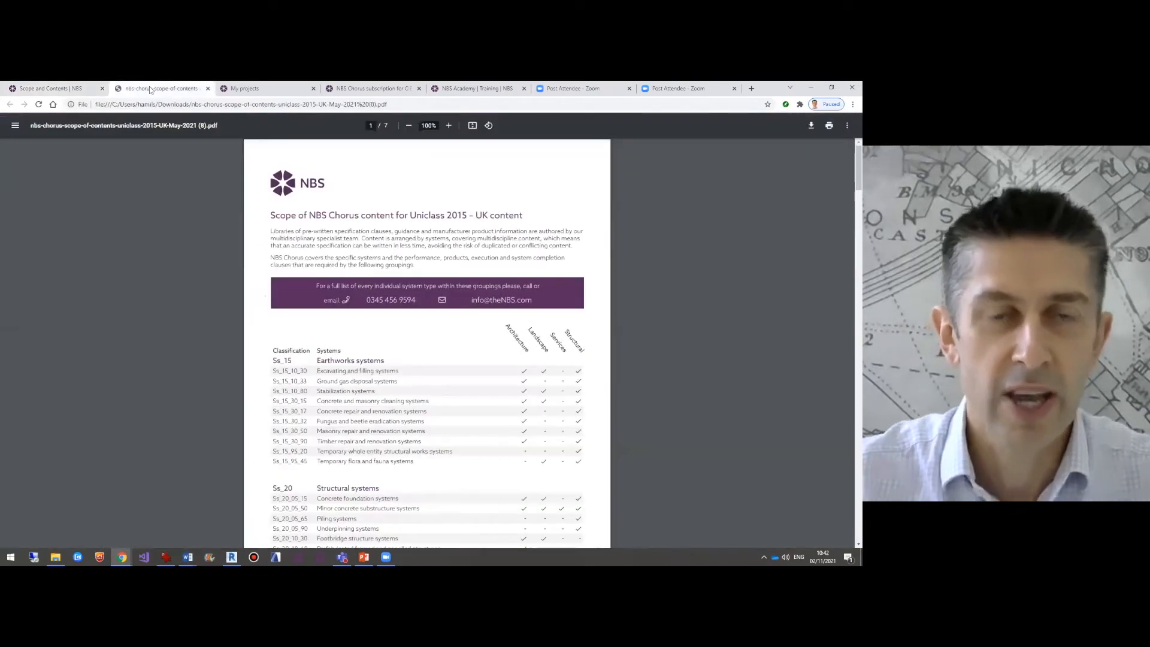
scroll(177, 296, up, 3)
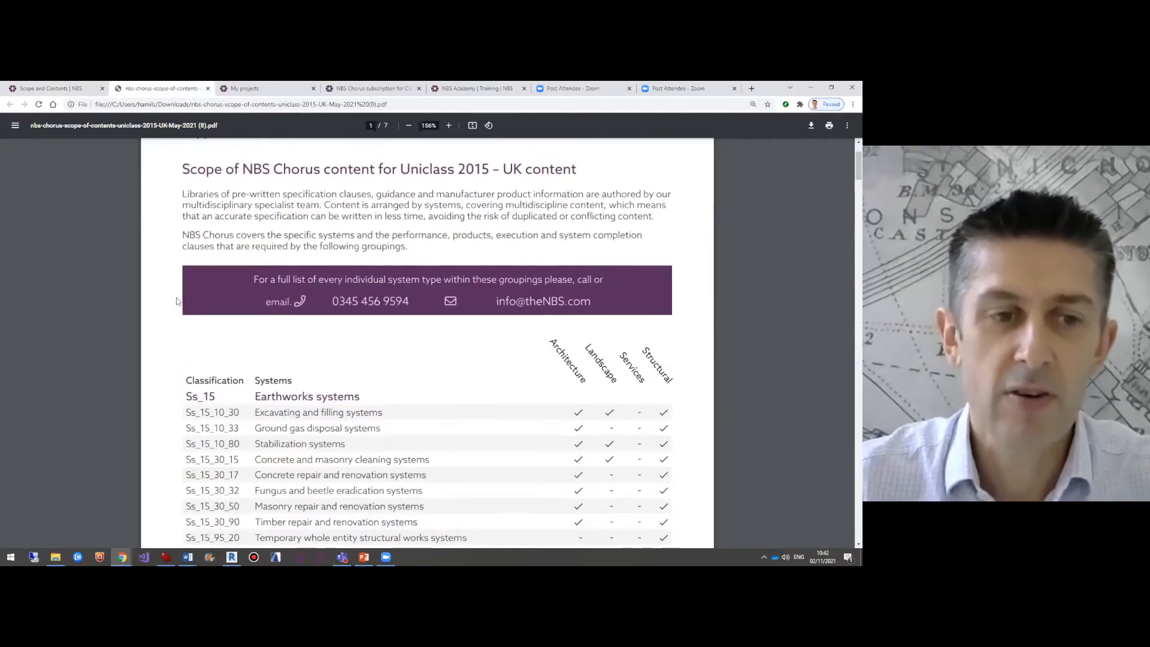
scroll(177, 299, down, 3)
scroll(174, 298, up, 3)
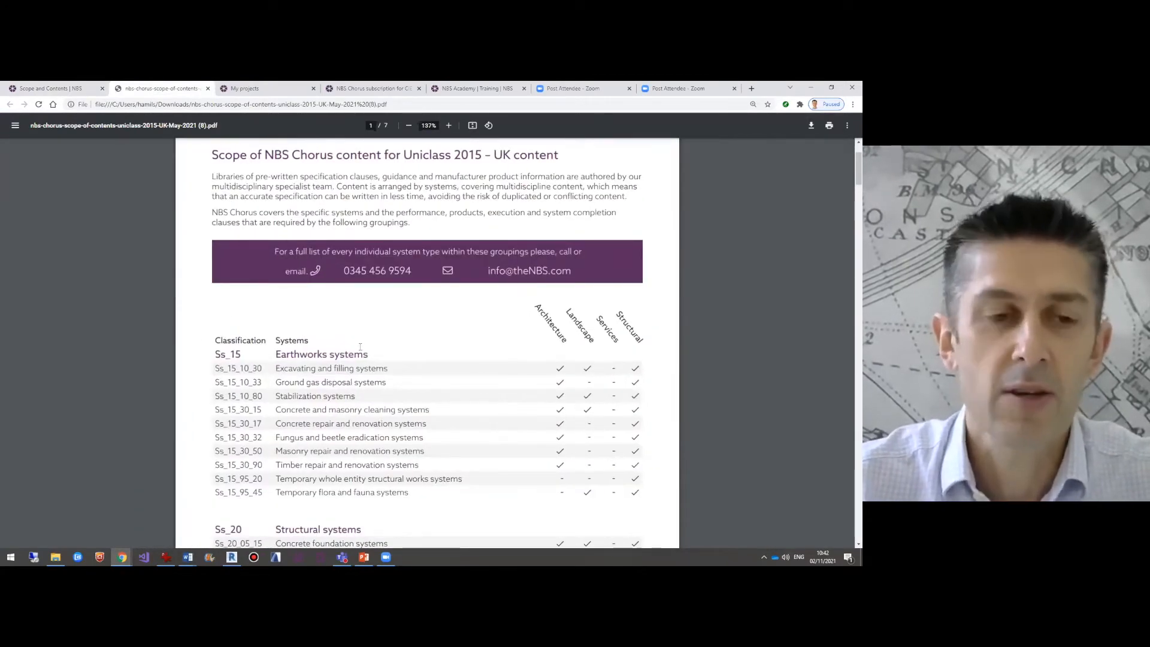
scroll(154, 402, down, 3)
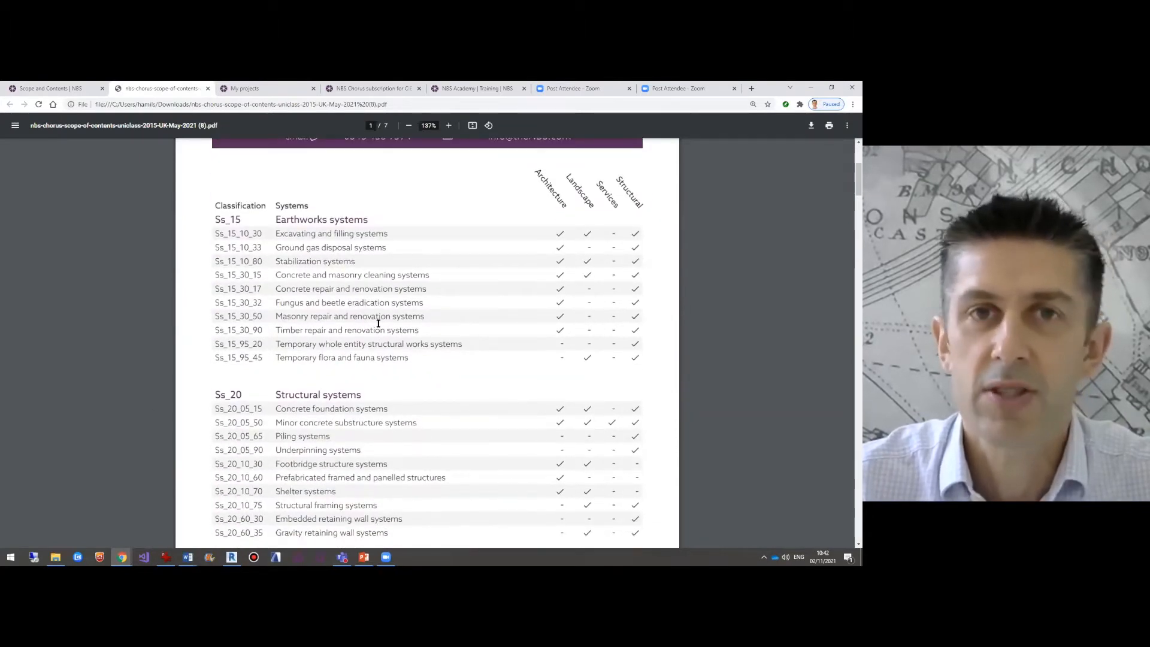
scroll(268, 387, down, 15)
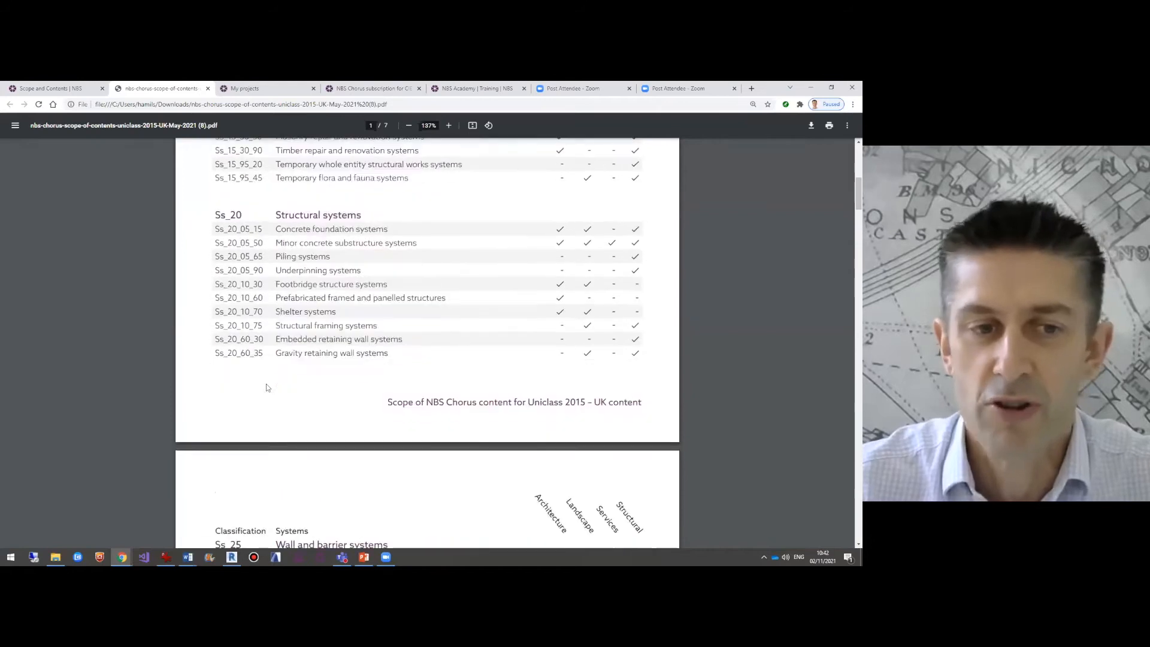
scroll(267, 388, down, 15)
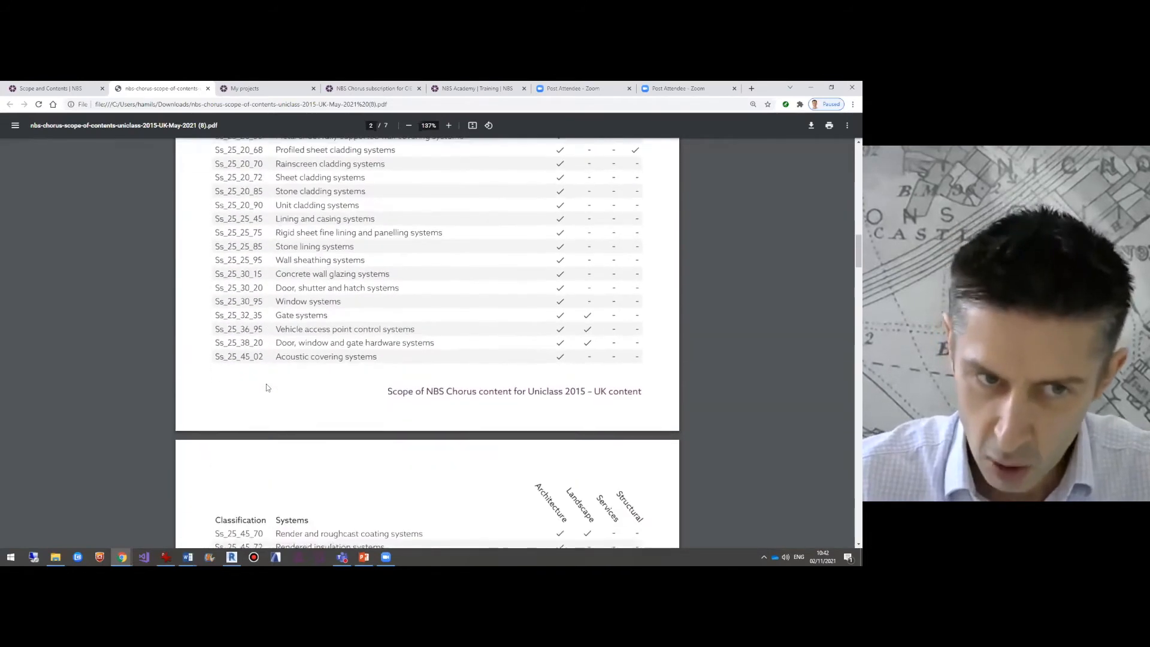
scroll(267, 387, down, 15)
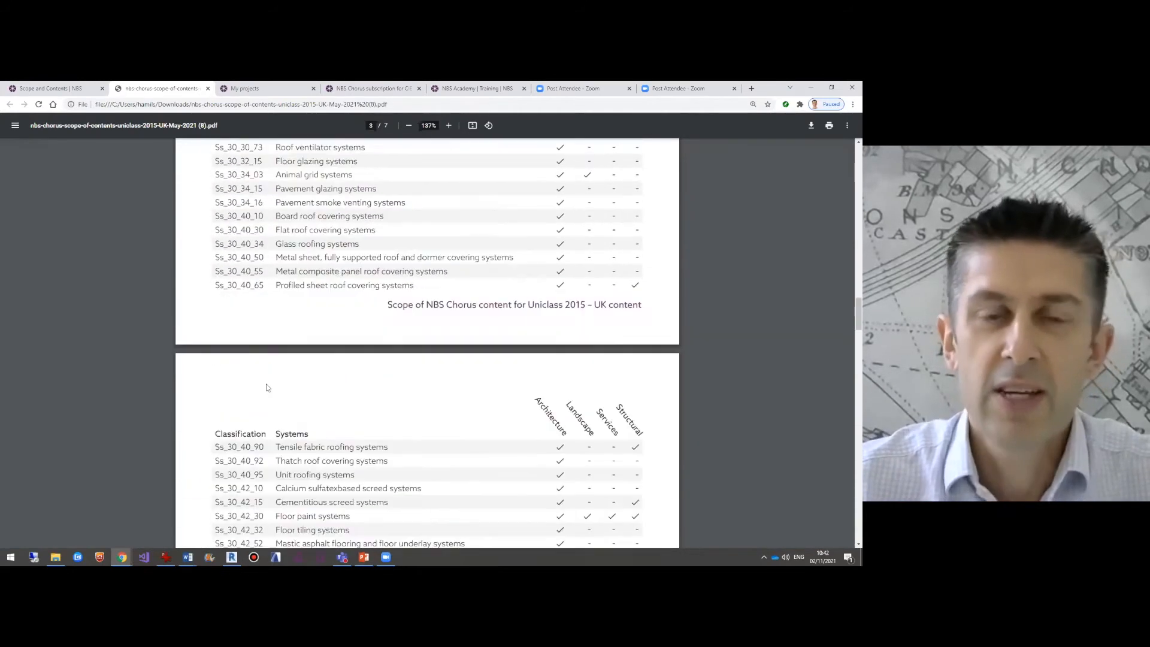
scroll(267, 388, down, 15)
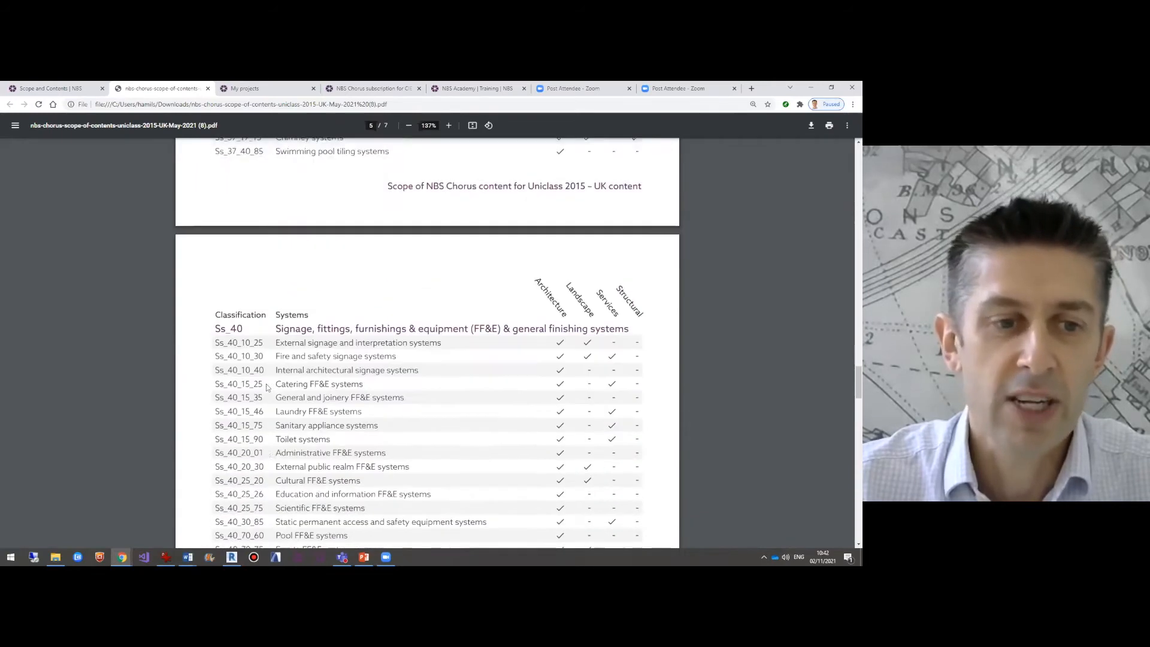
Review which disciplines the PDF covers for the groupings from Ss_50 disposal systems to Ss_80 transport systems.
scroll(268, 388, down, 5)
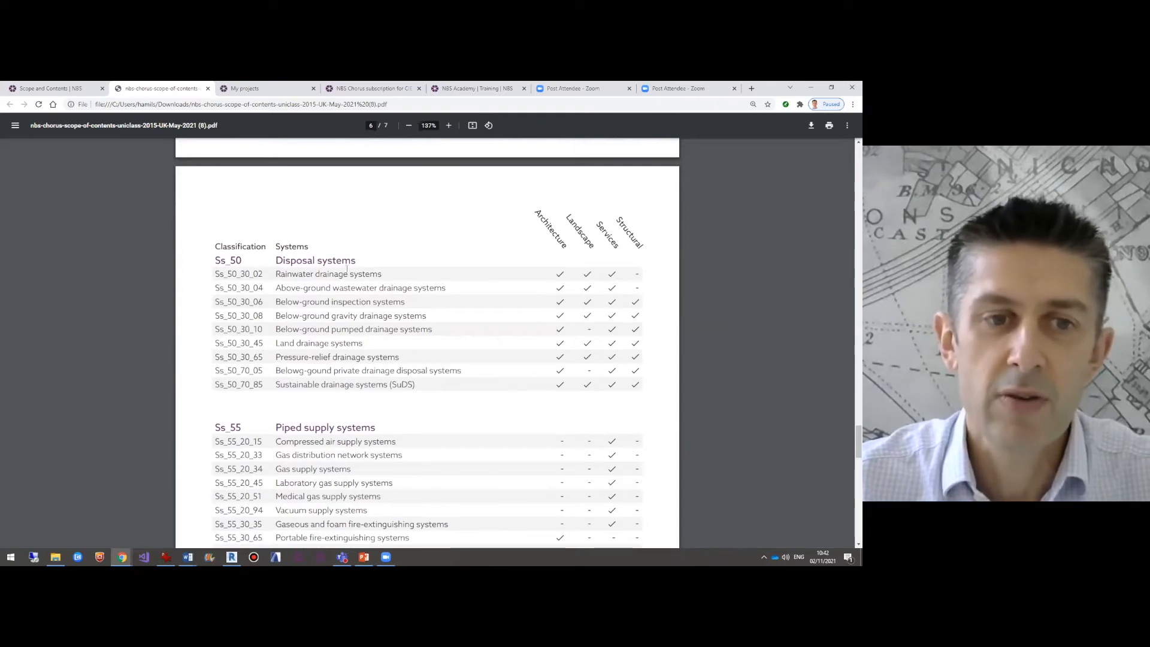
scroll(426, 396, down, 3)
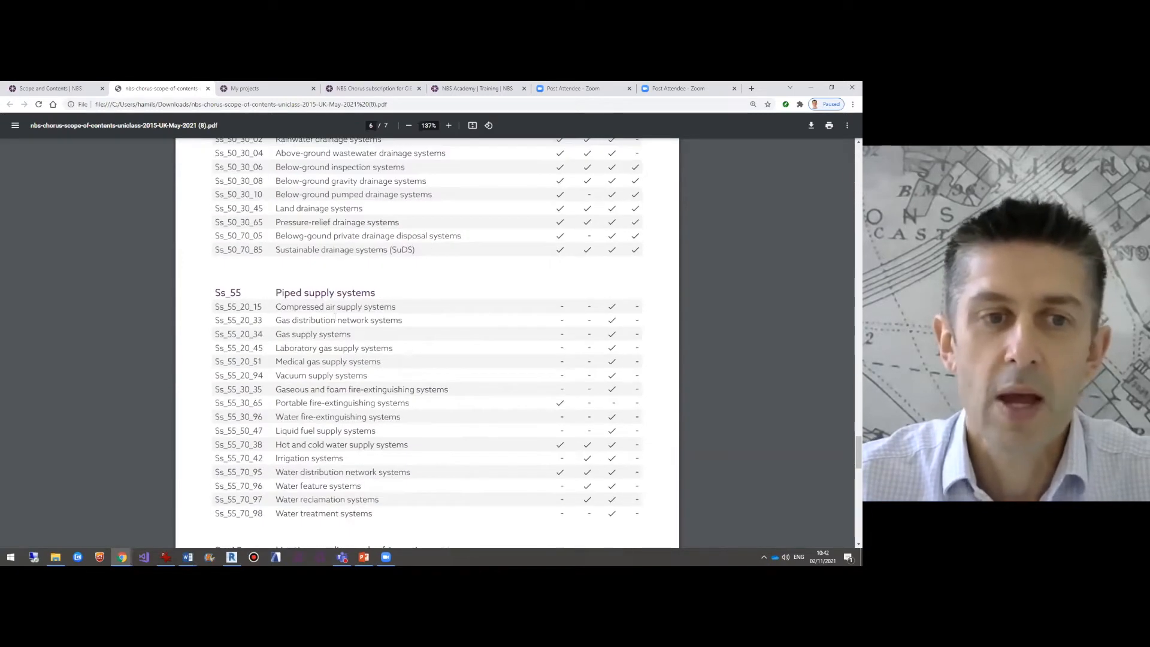
scroll(371, 371, down, 2)
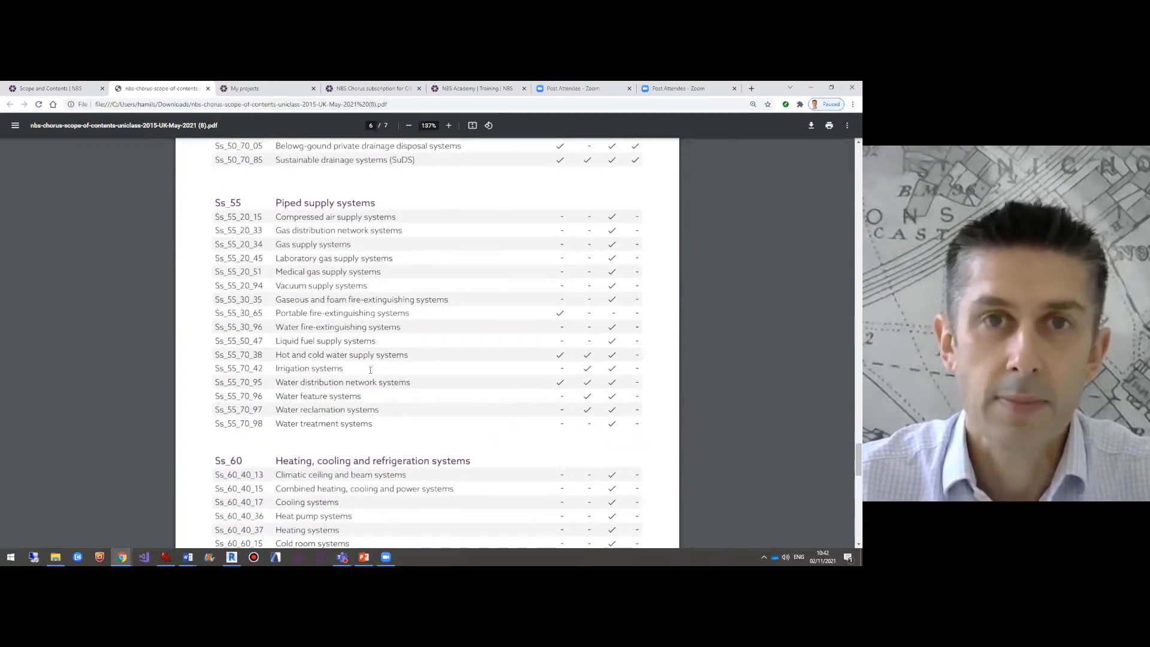
scroll(370, 370, down, 4)
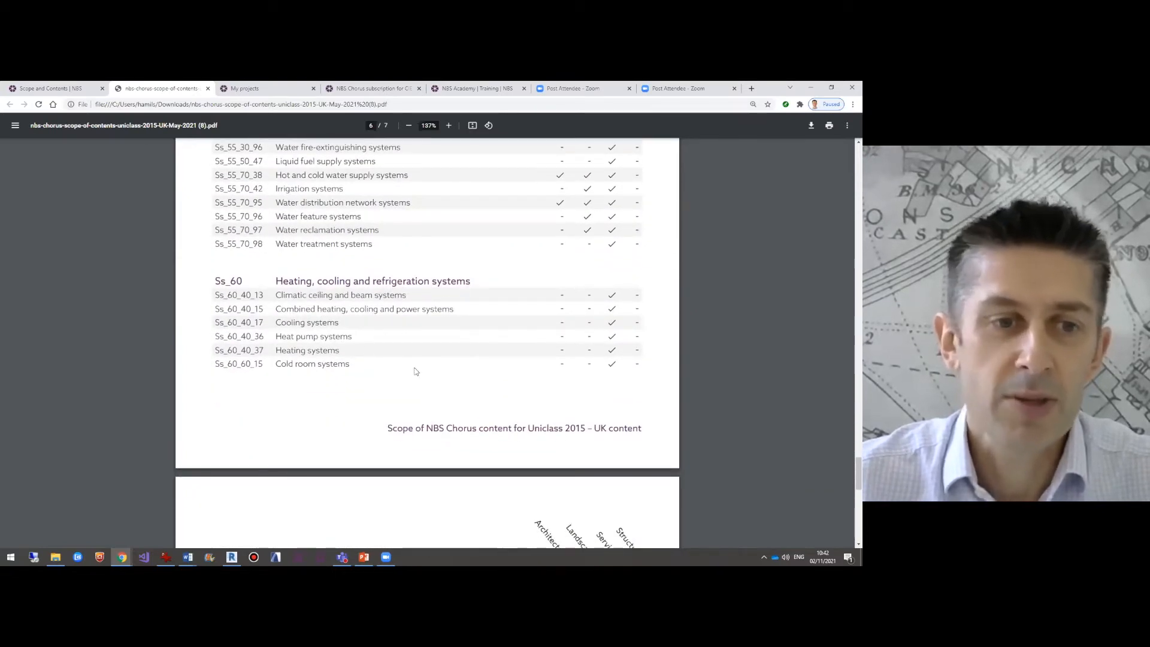
scroll(416, 371, down, 7)
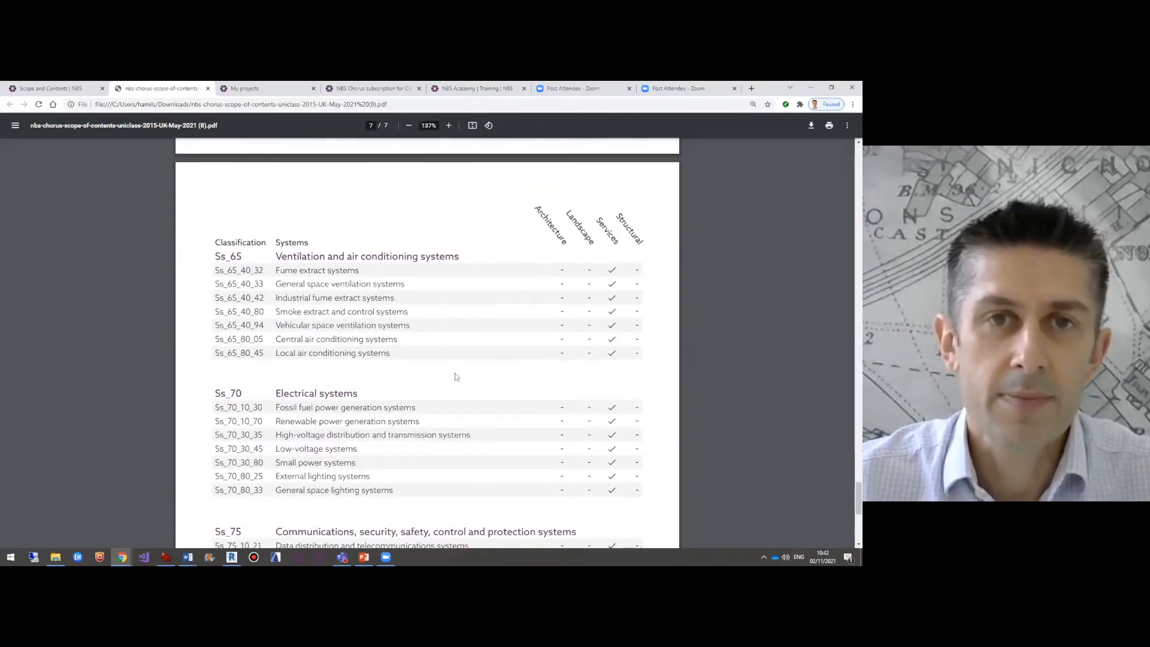
scroll(455, 376, down, 3)
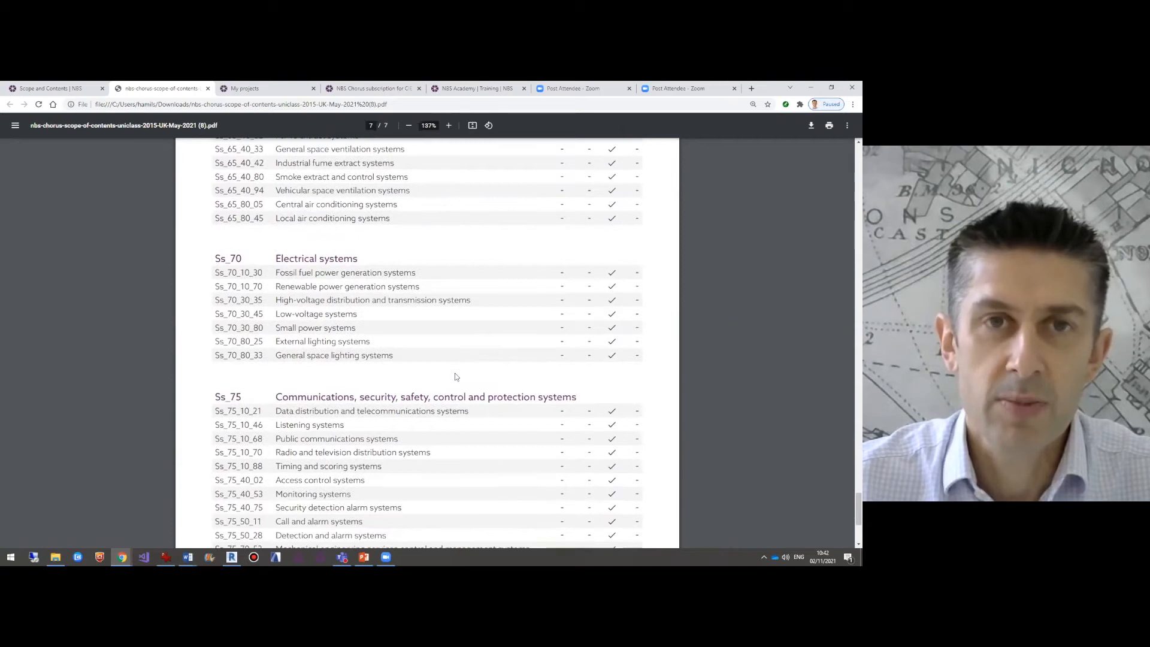
scroll(429, 357, down, 2)
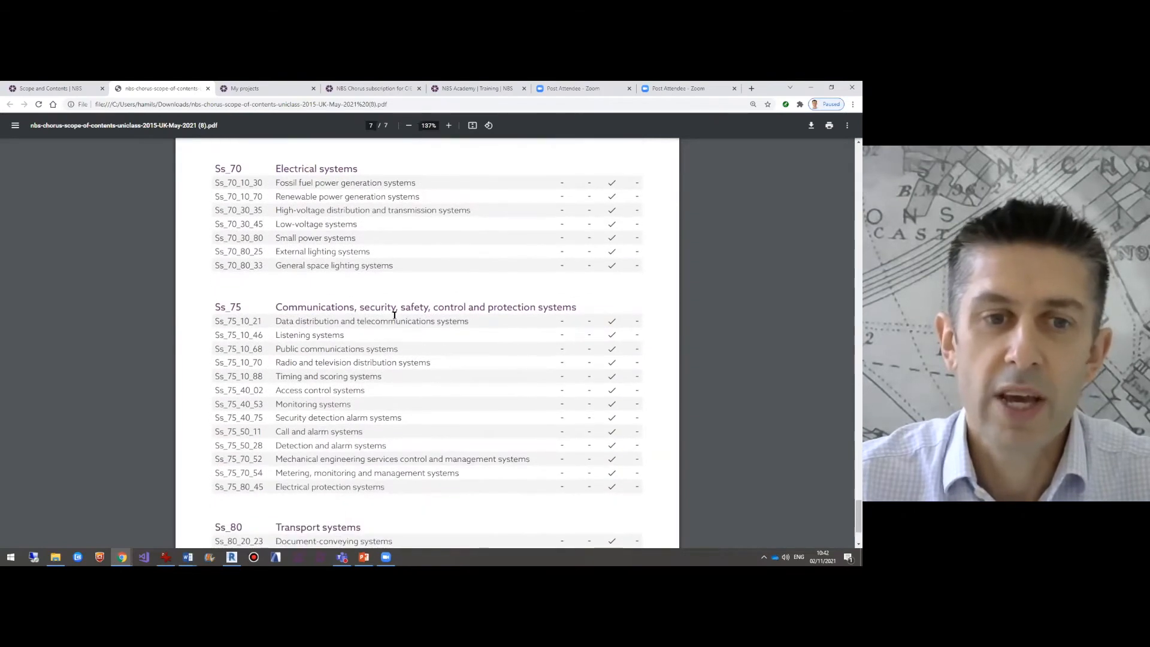
scroll(503, 379, down, 2)
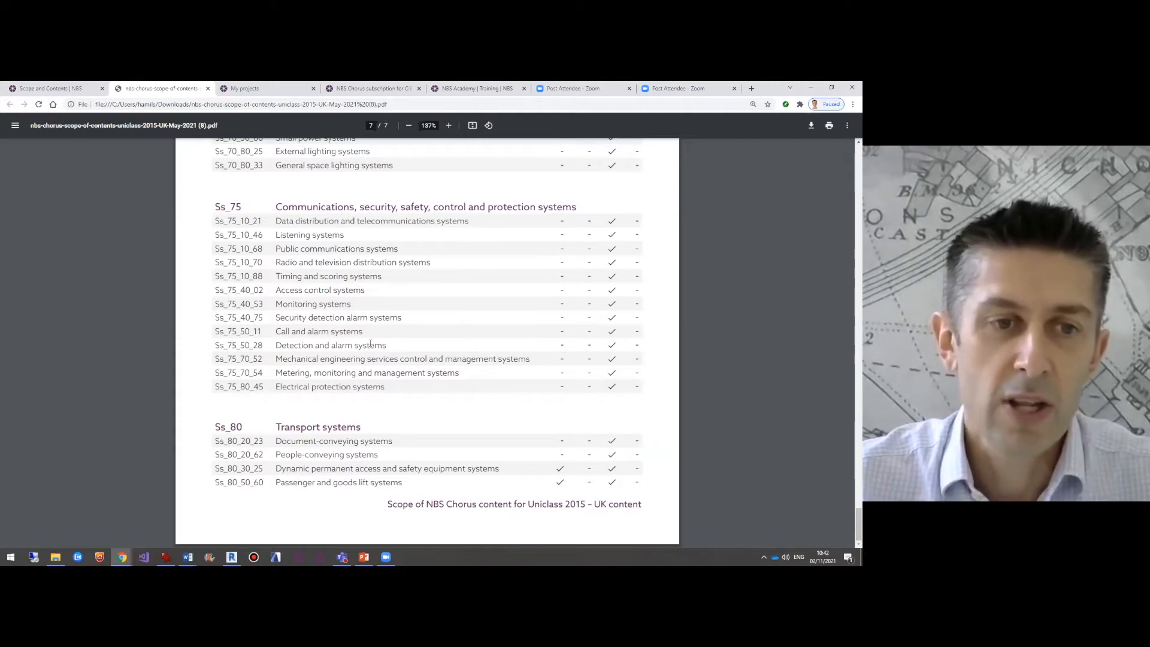
scroll(370, 343, up, 3)
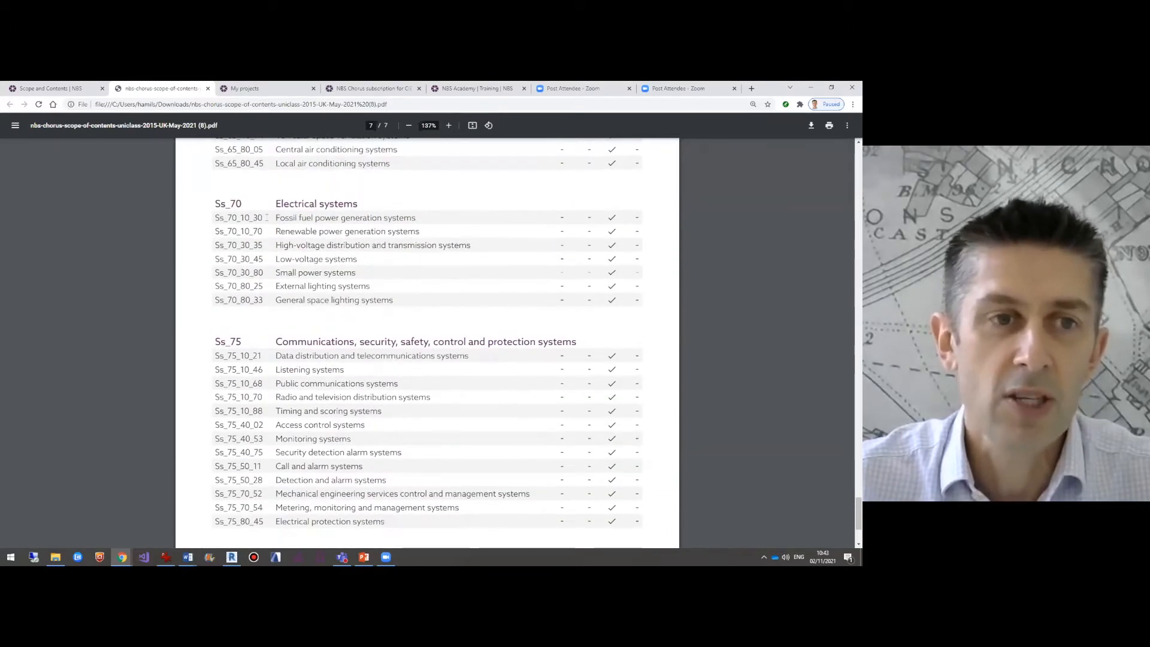
Switch to the NBS Chorus project list and open the Newtown Offices project.
click(247, 89)
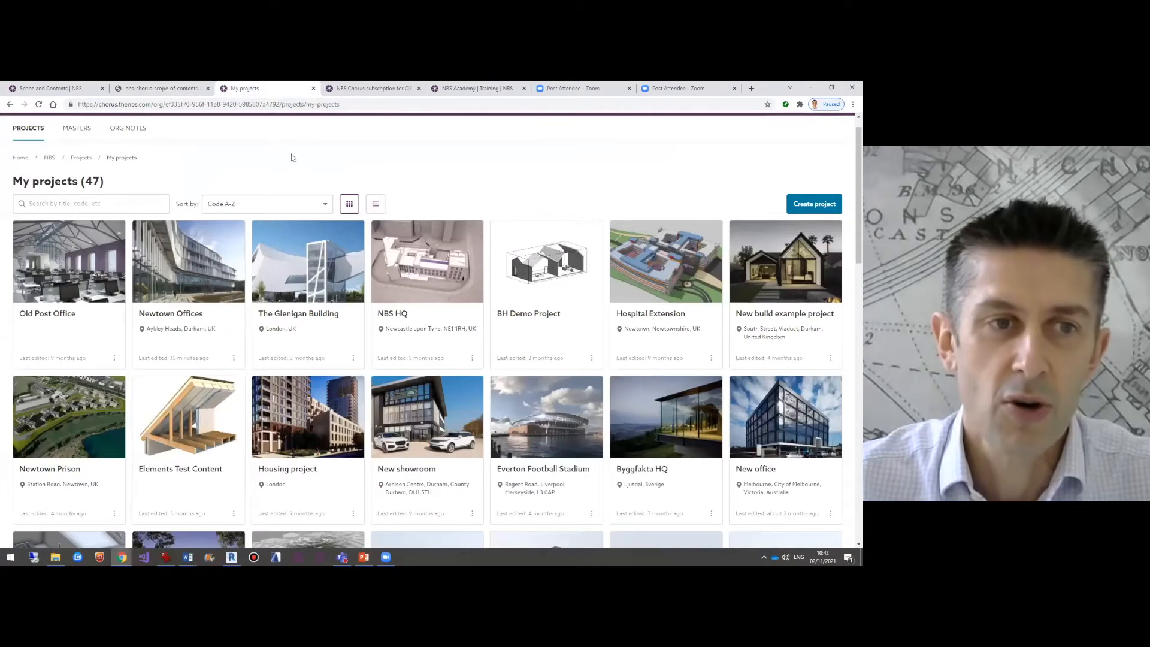
scroll(412, 178, up, 1)
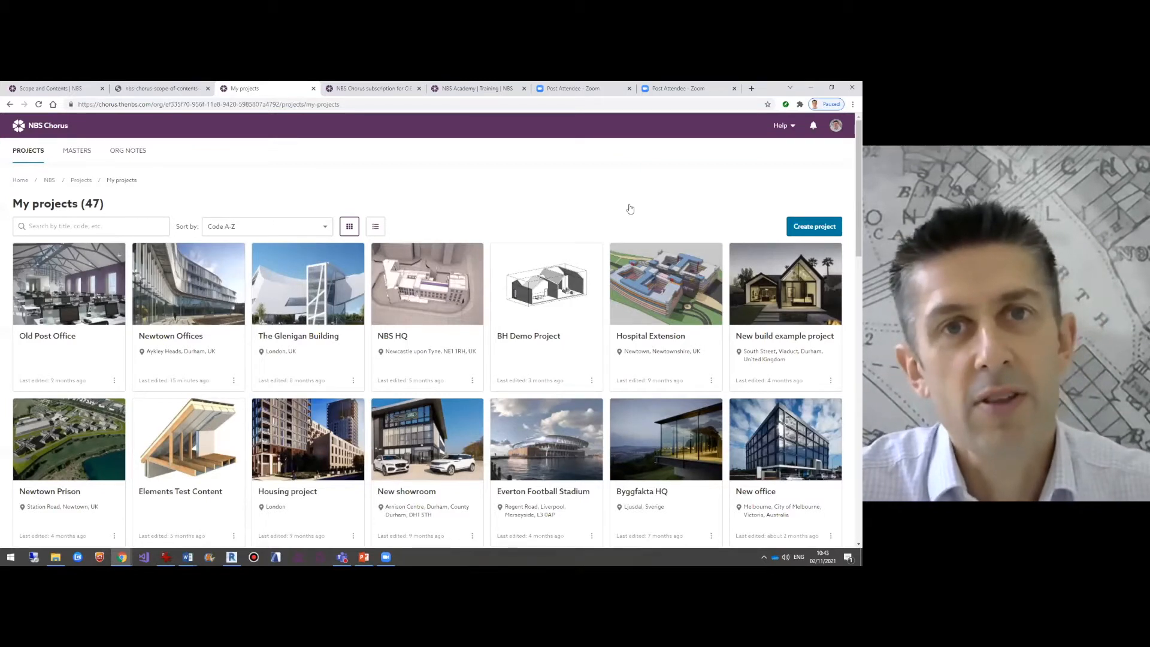
click(831, 87)
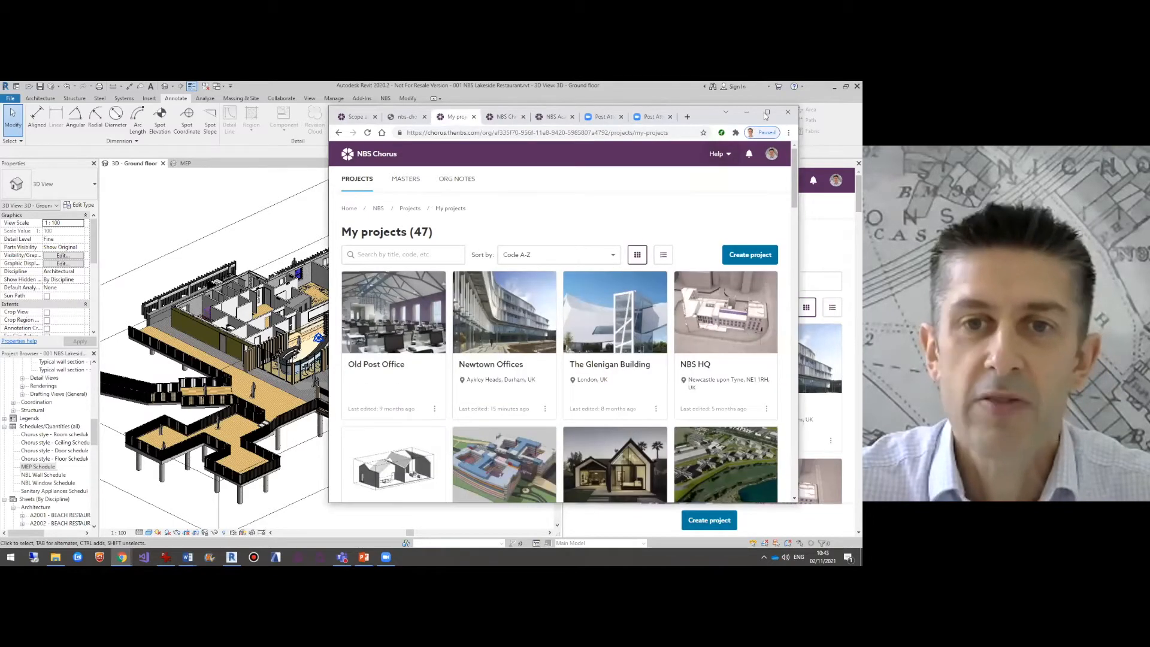
click(765, 113)
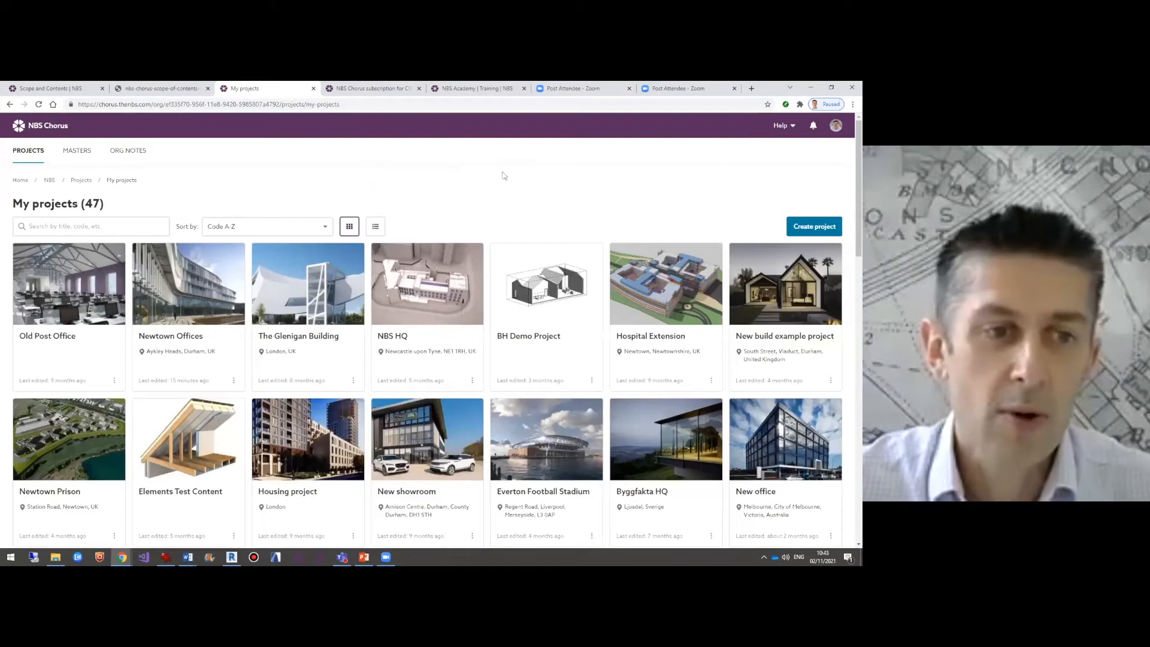
click(183, 337)
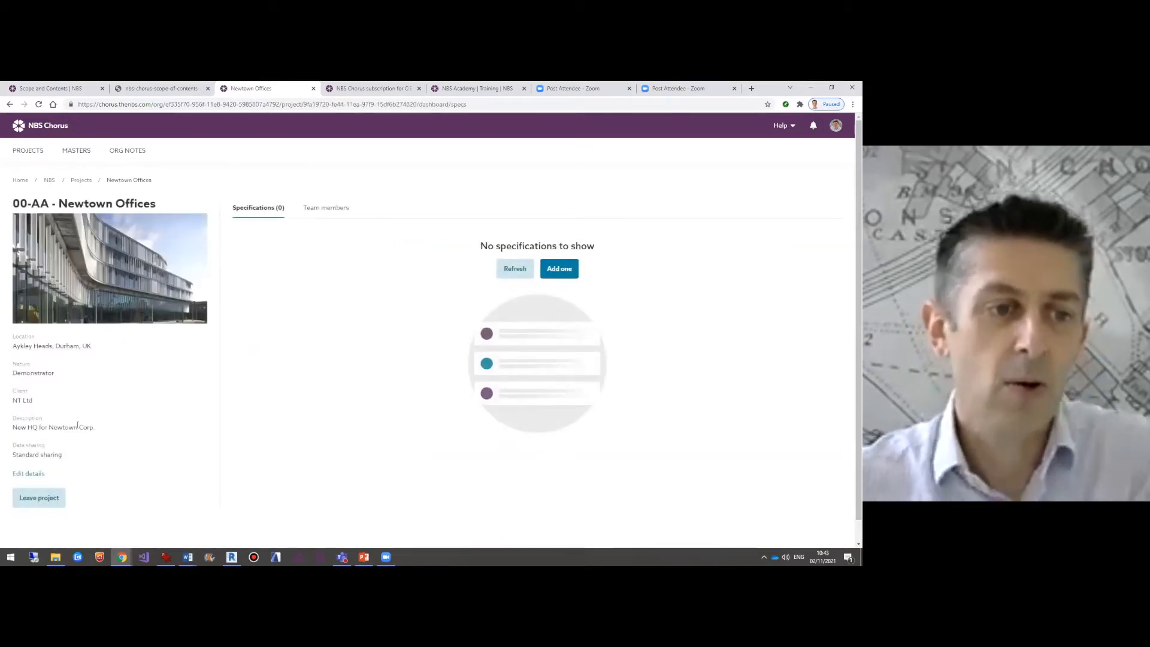
Inspect the Newtown Offices project details and its team members' roles, and return to the project's specifications.
click(30, 473)
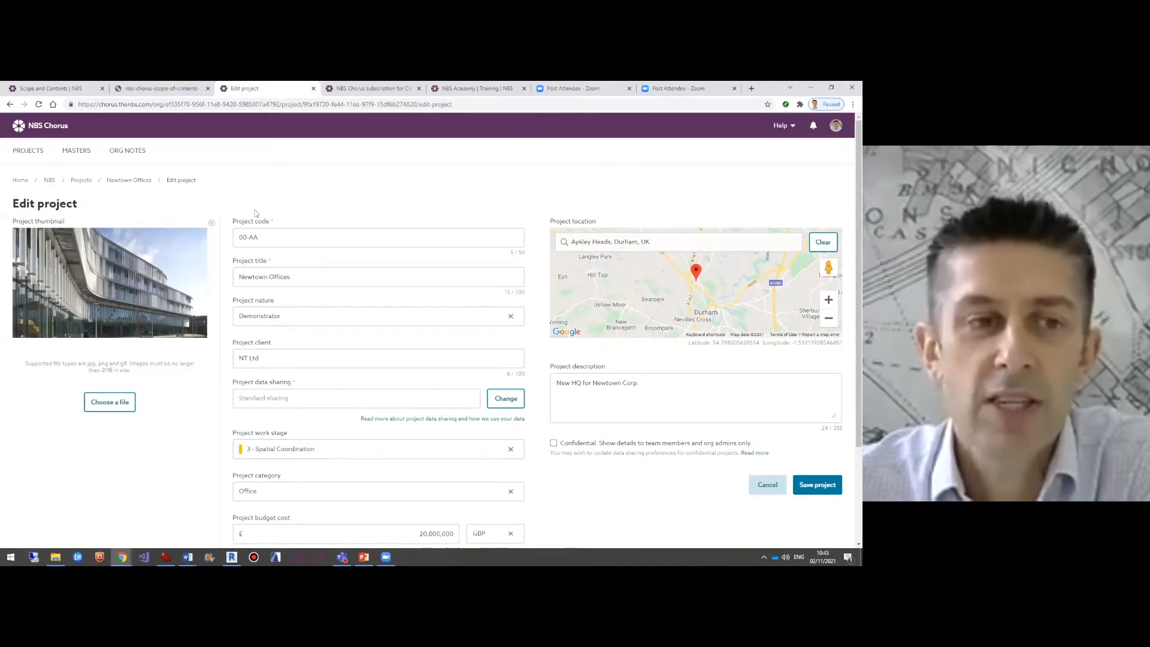
click(764, 485)
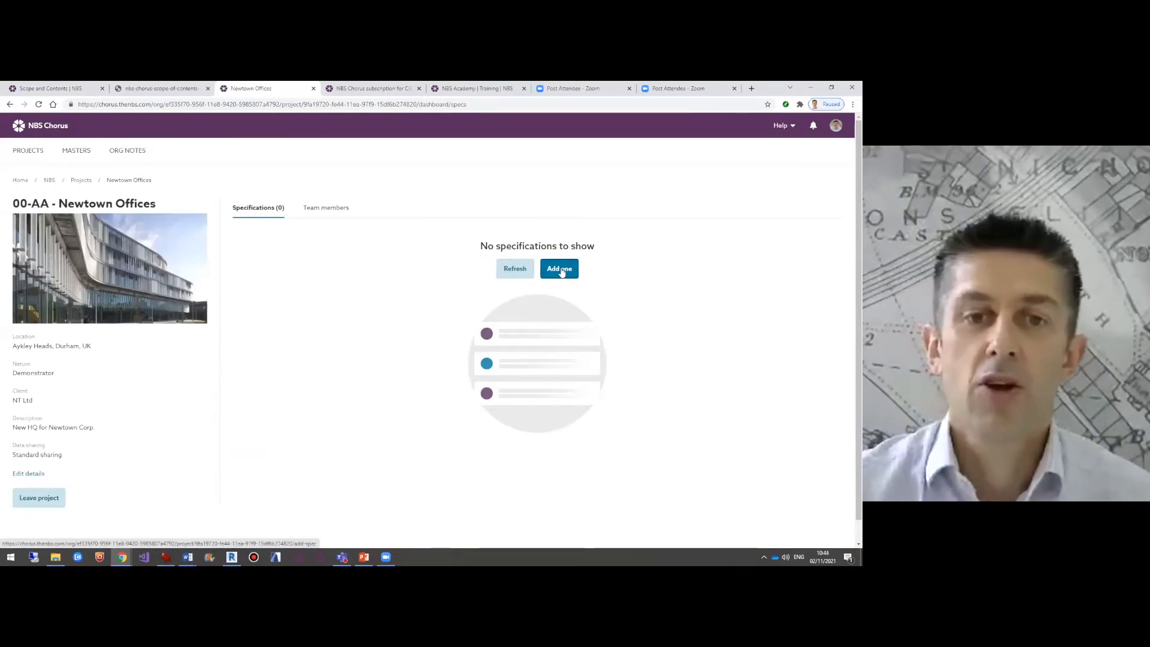
click(327, 210)
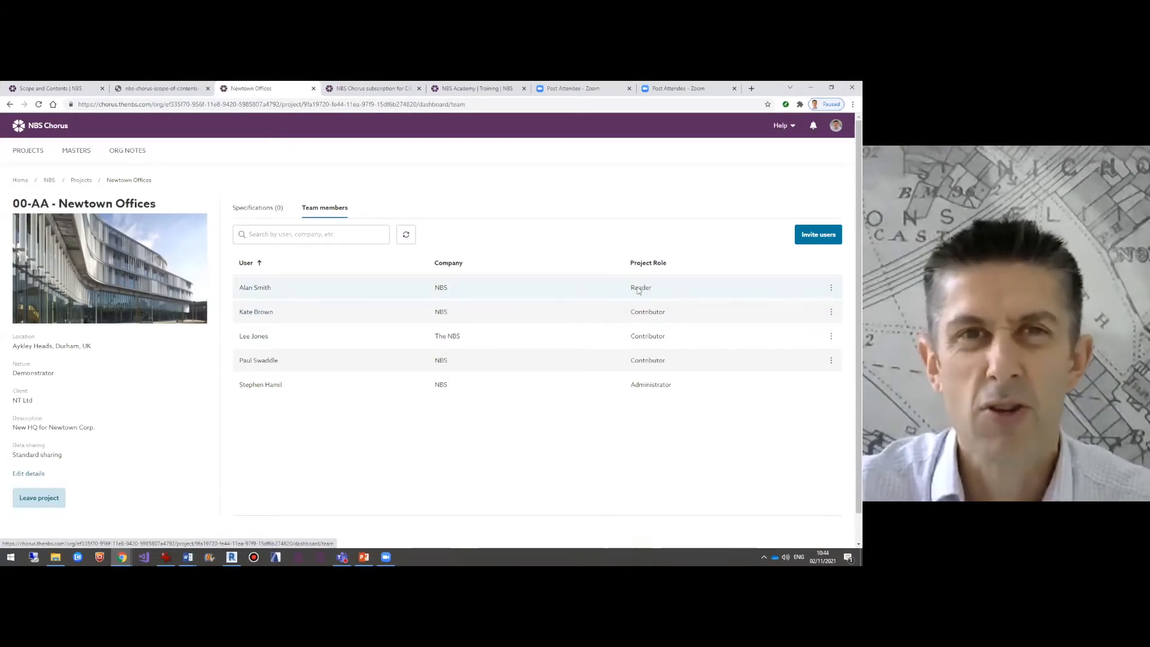
click(250, 209)
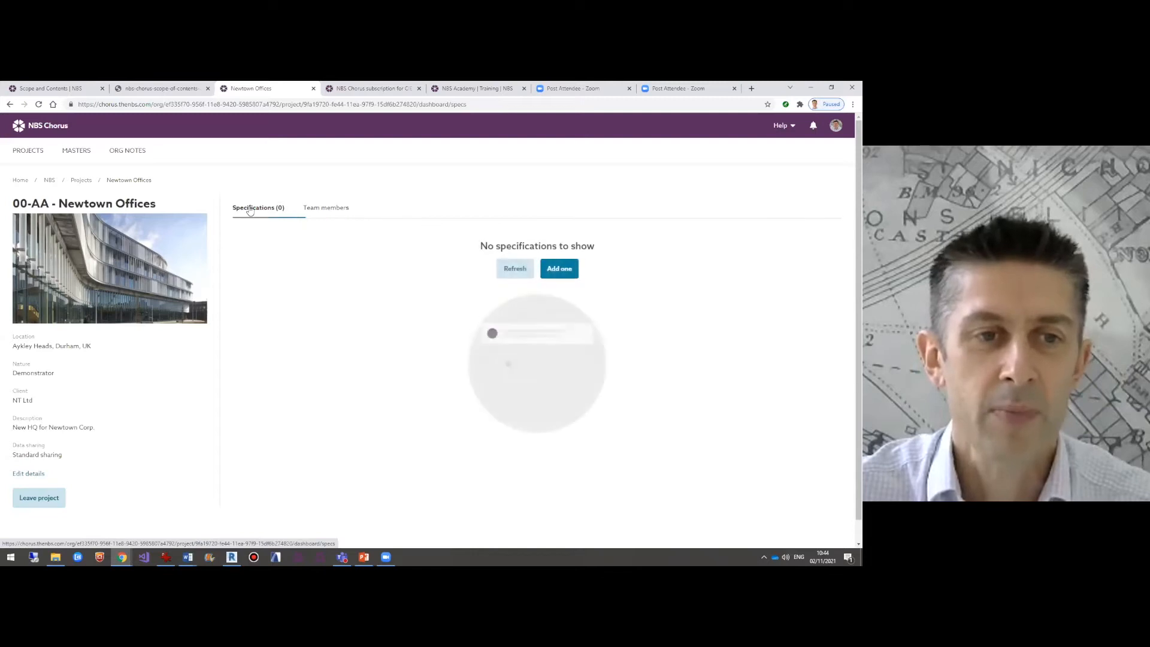
Add a specification titled "Building Services Specification" to the project, using the UK - Uniclass 2015 Work Sections content set.
click(559, 276)
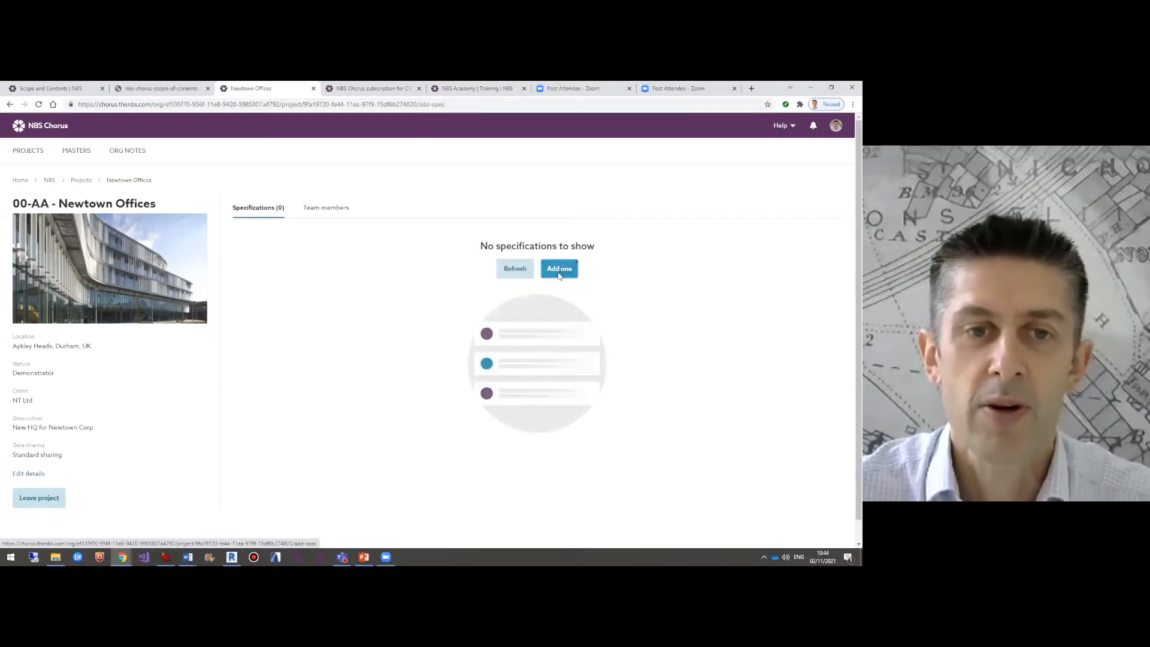
click(402, 256)
text(Build)
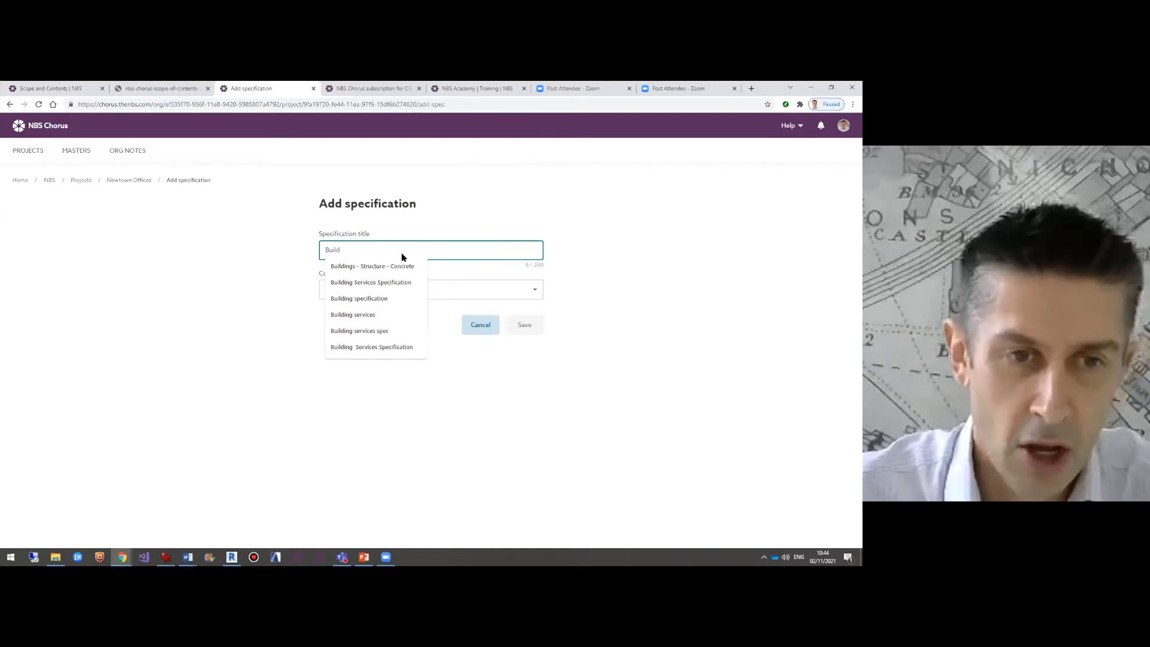
click(396, 283)
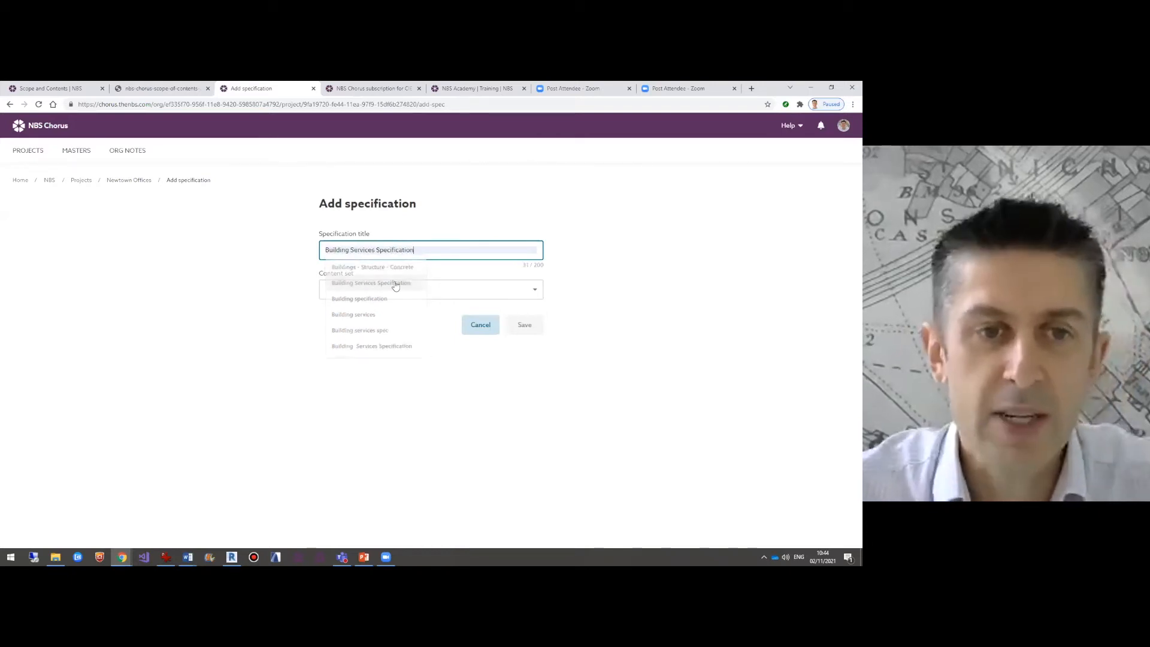
click(388, 295)
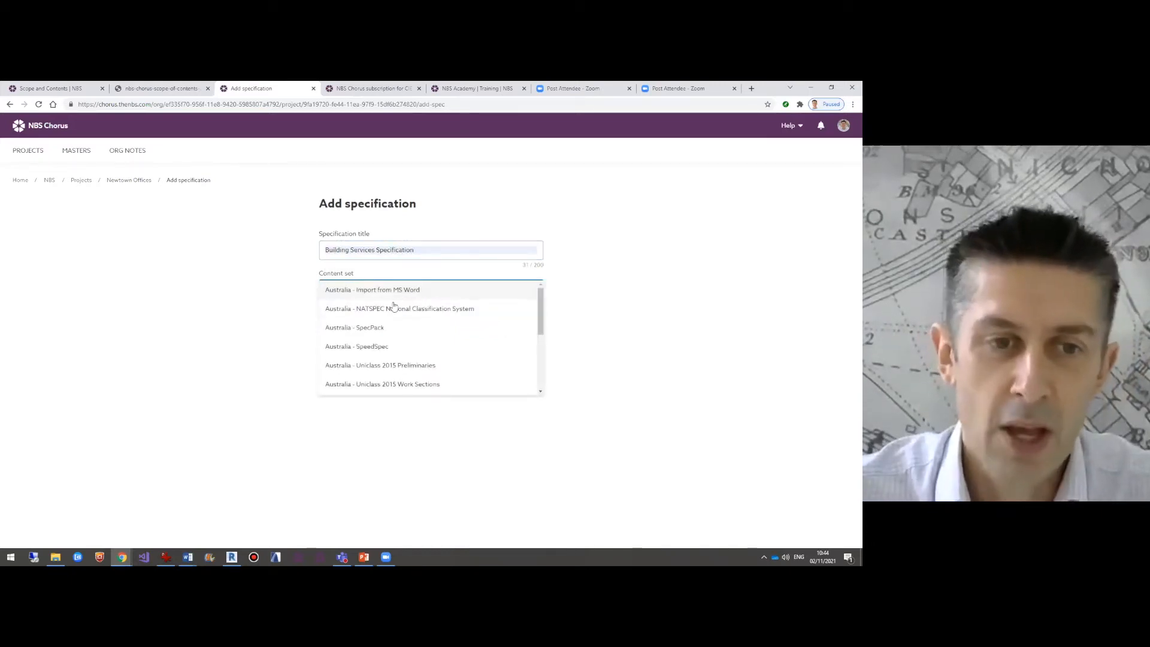
scroll(419, 342, down, 5)
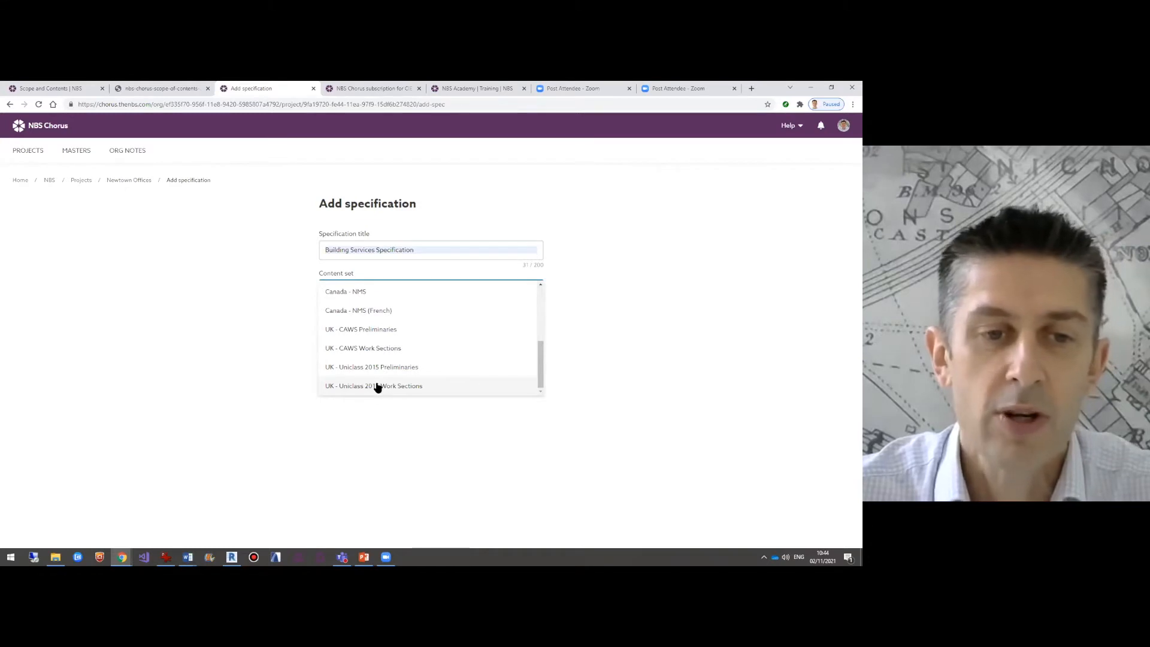
click(378, 387)
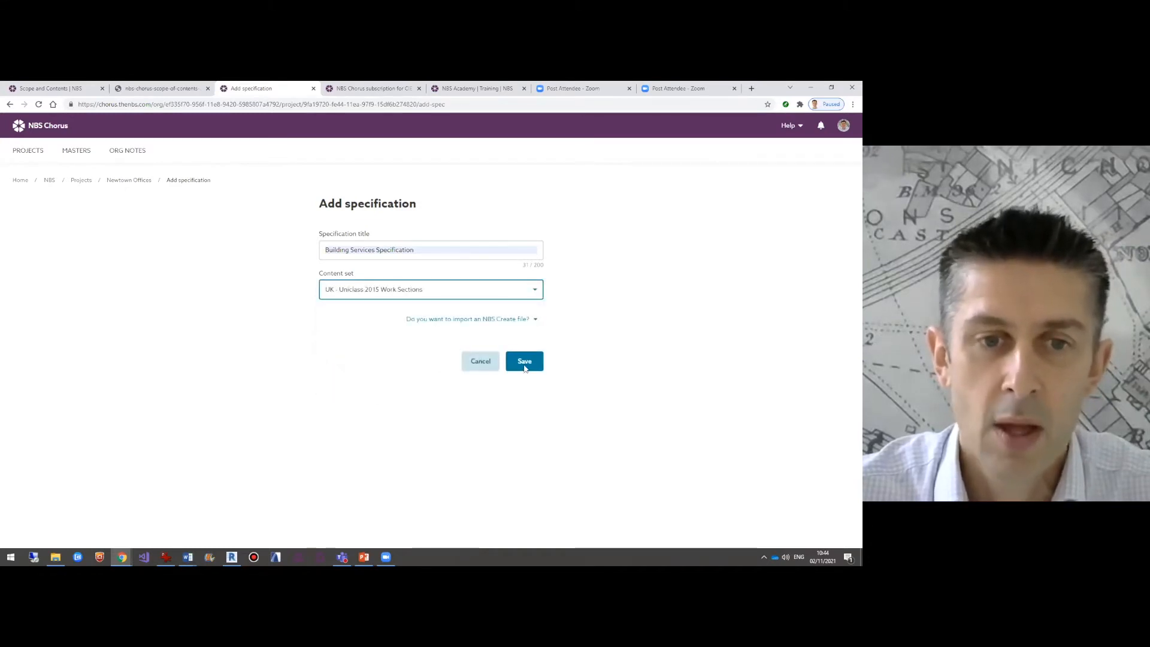
click(525, 363)
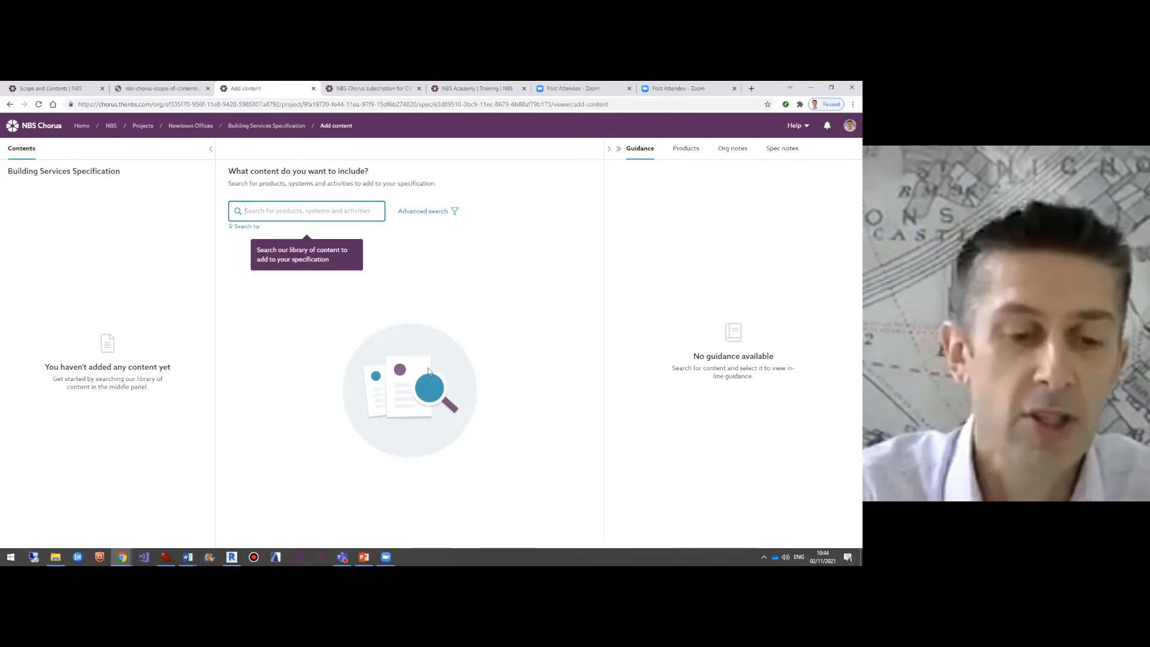
Search the content library for "heating system" and view the guidance for Electric heating systems.
text(heating )
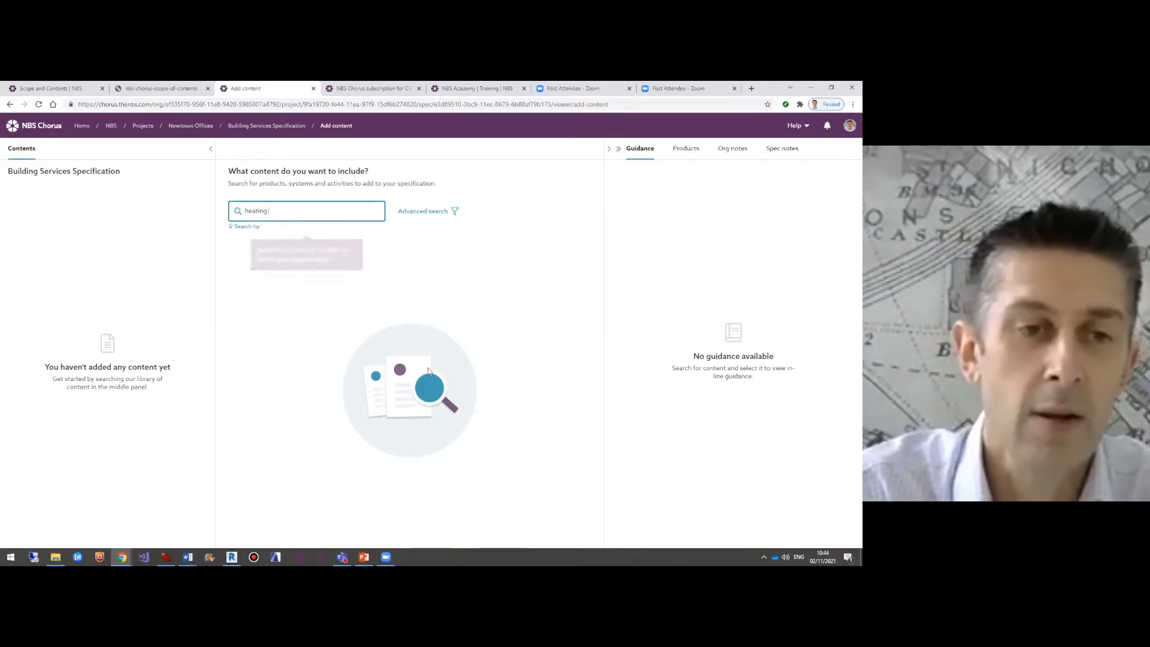
text(system)
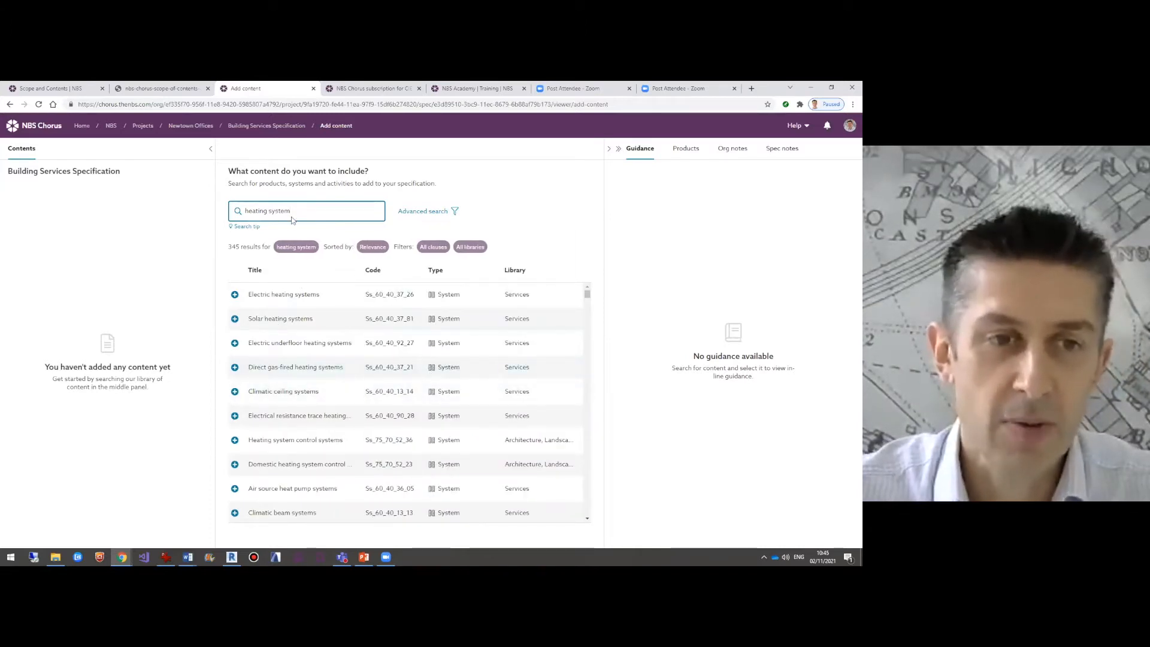
click(292, 298)
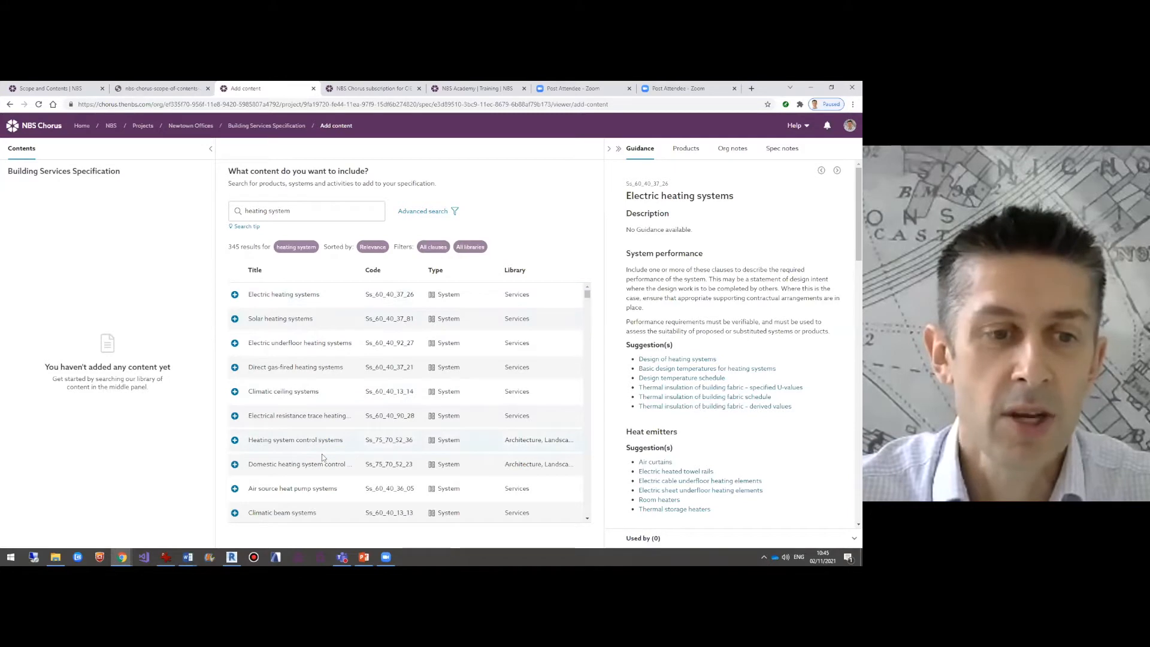
Look through the heating system results and read the guidance on ground source heat pump systems.
scroll(335, 437, down, 1)
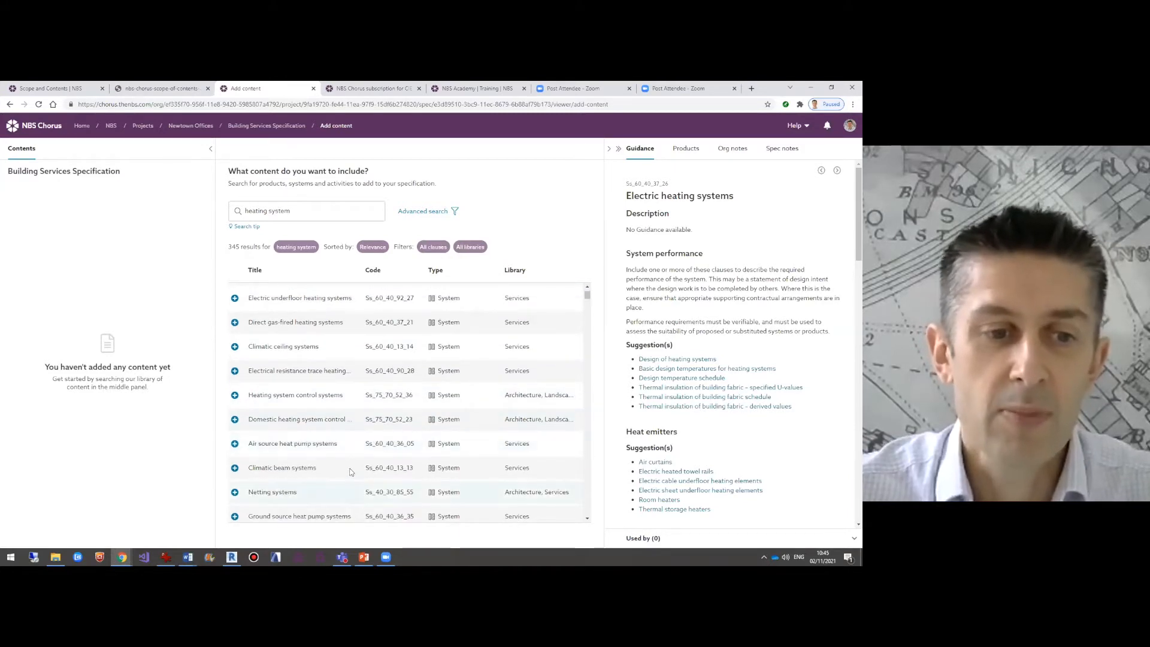
scroll(324, 479, down, 1)
scroll(327, 473, down, 2)
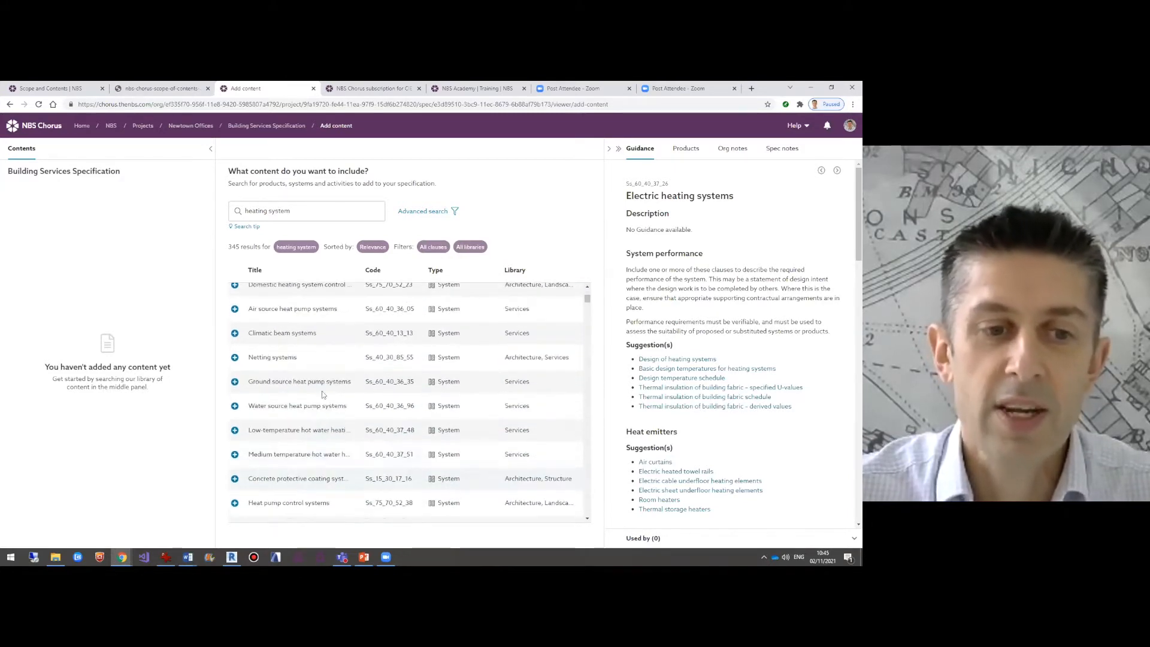
click(279, 388)
click(683, 217)
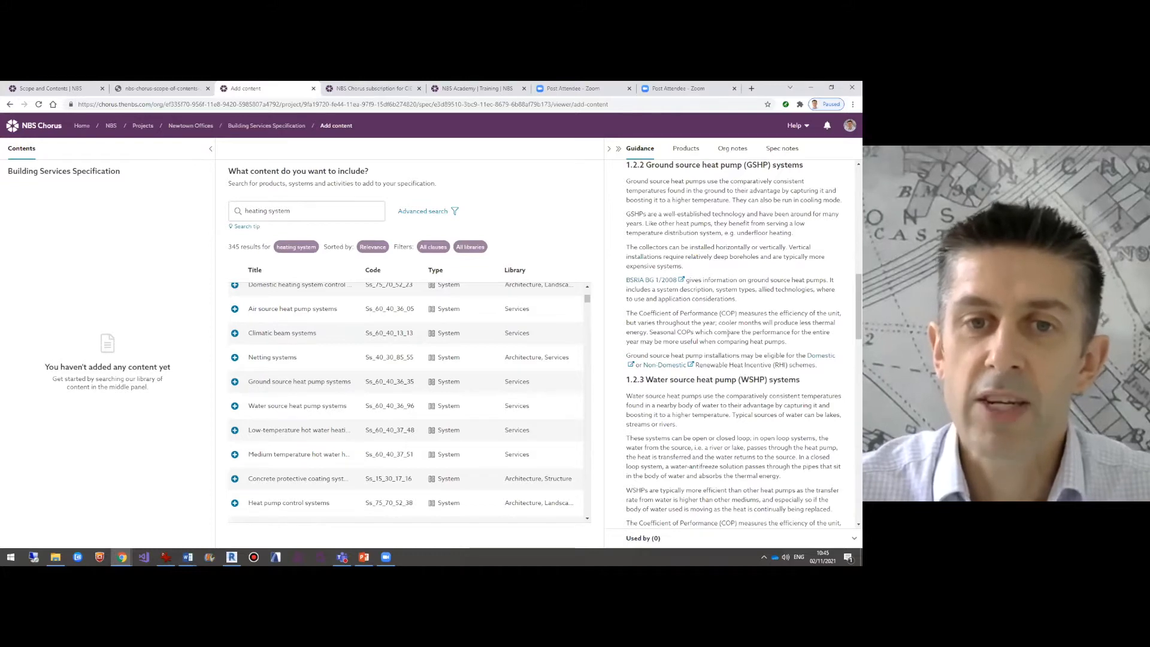
scroll(694, 333, up, 2)
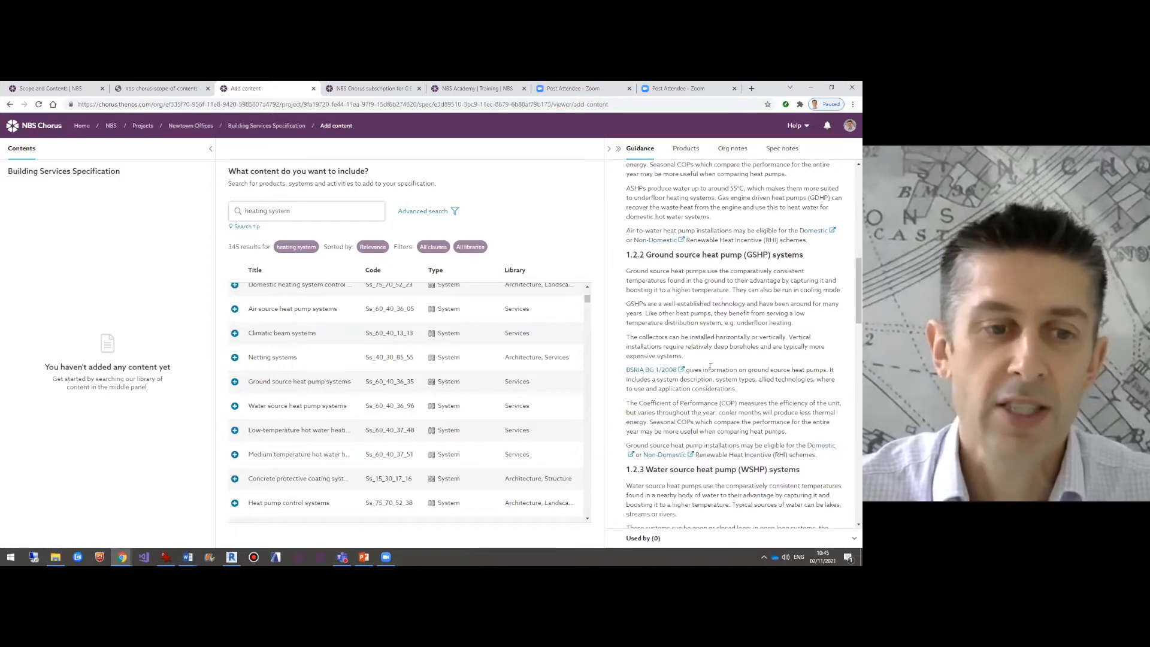
View the guidance for Low-temperature hot water heating systems and add that system to the specification.
click(298, 430)
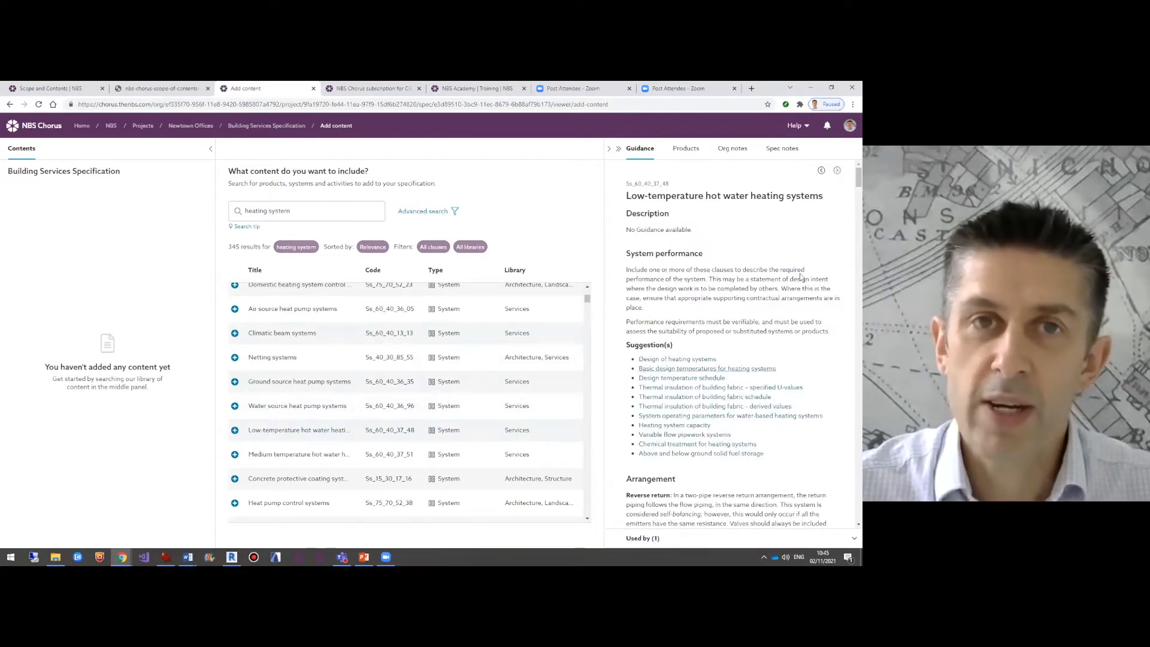
click(235, 430)
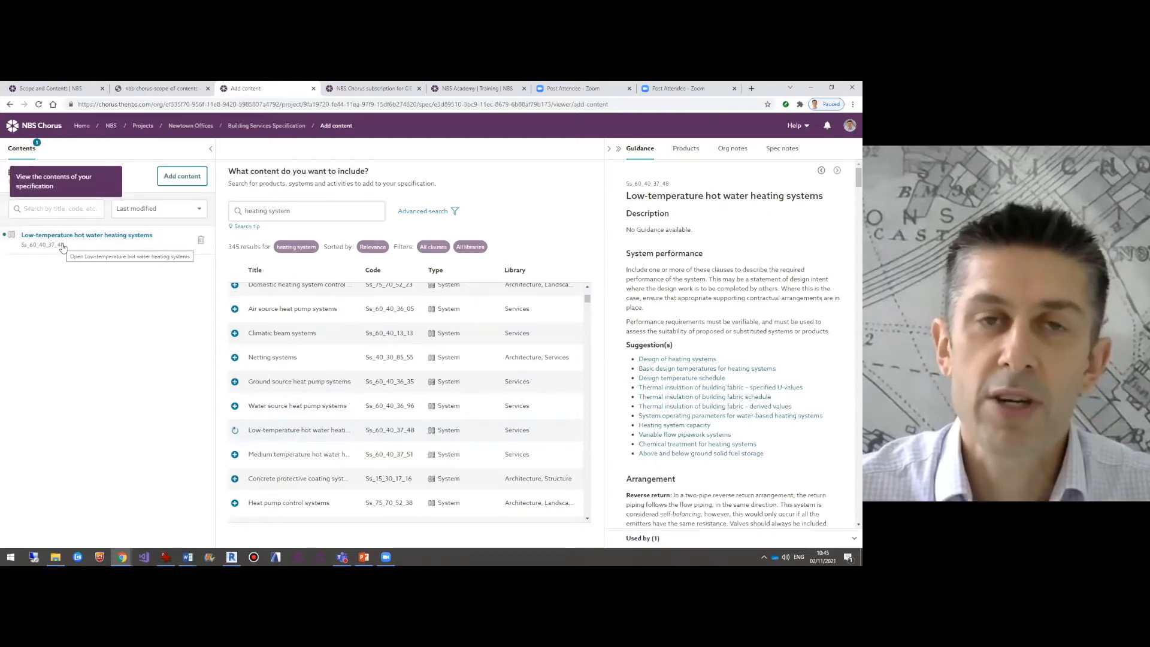
Search the content library for "detection system" and add Intruder detection and alarm systems to the specification.
double_click(249, 210)
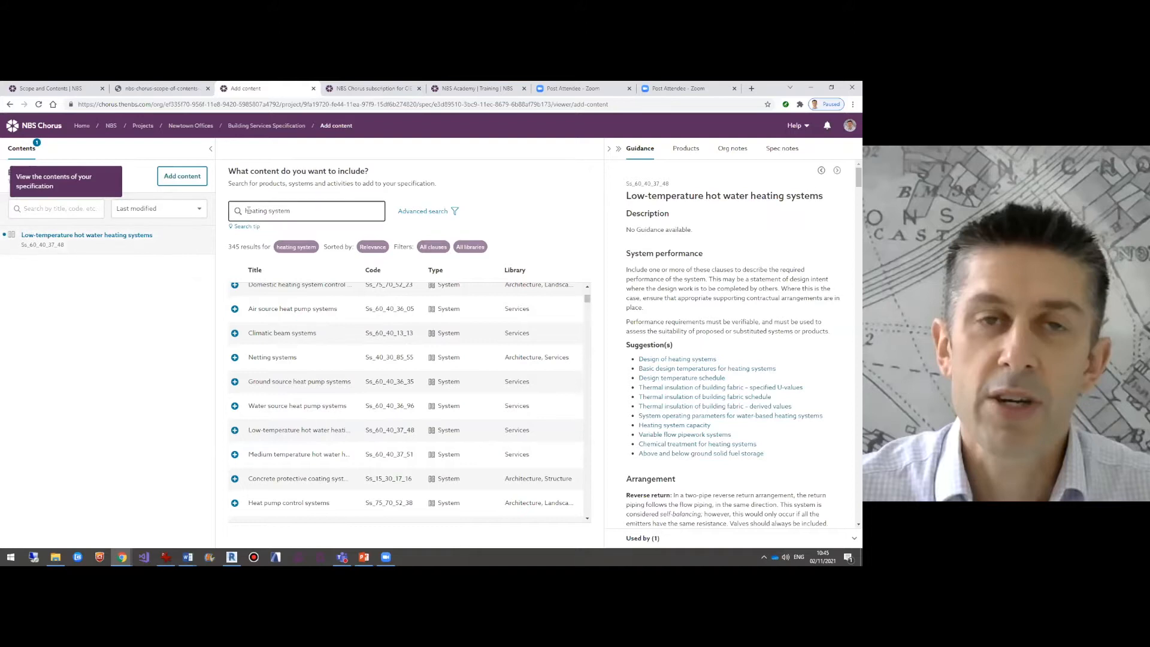
text(detection)
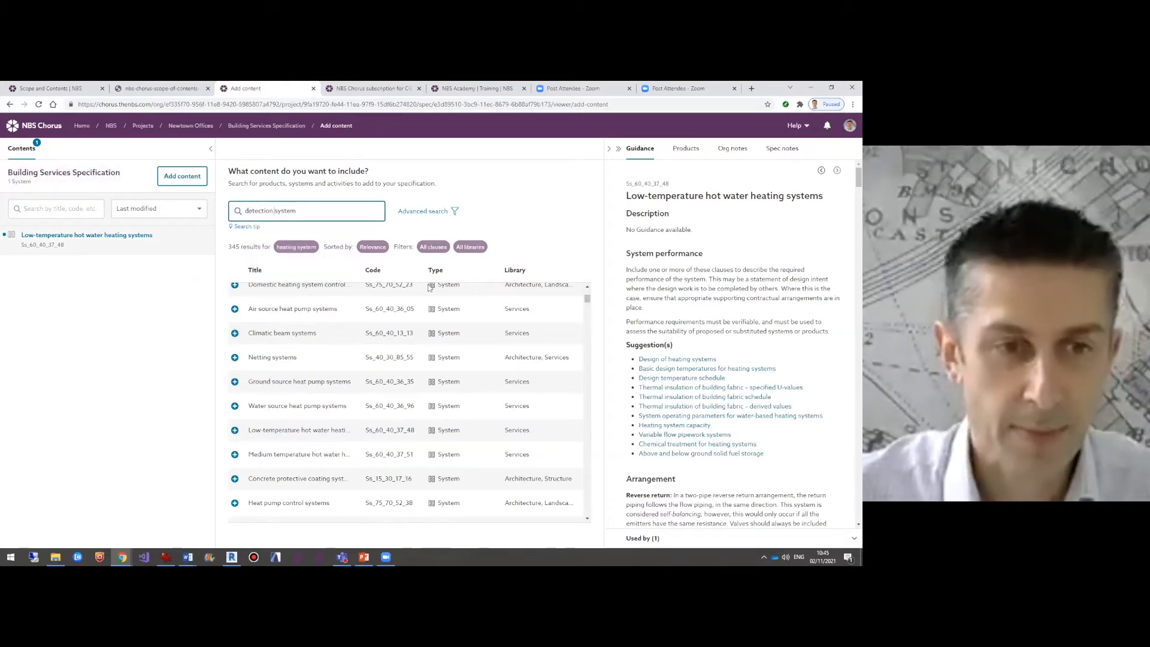
key(Return)
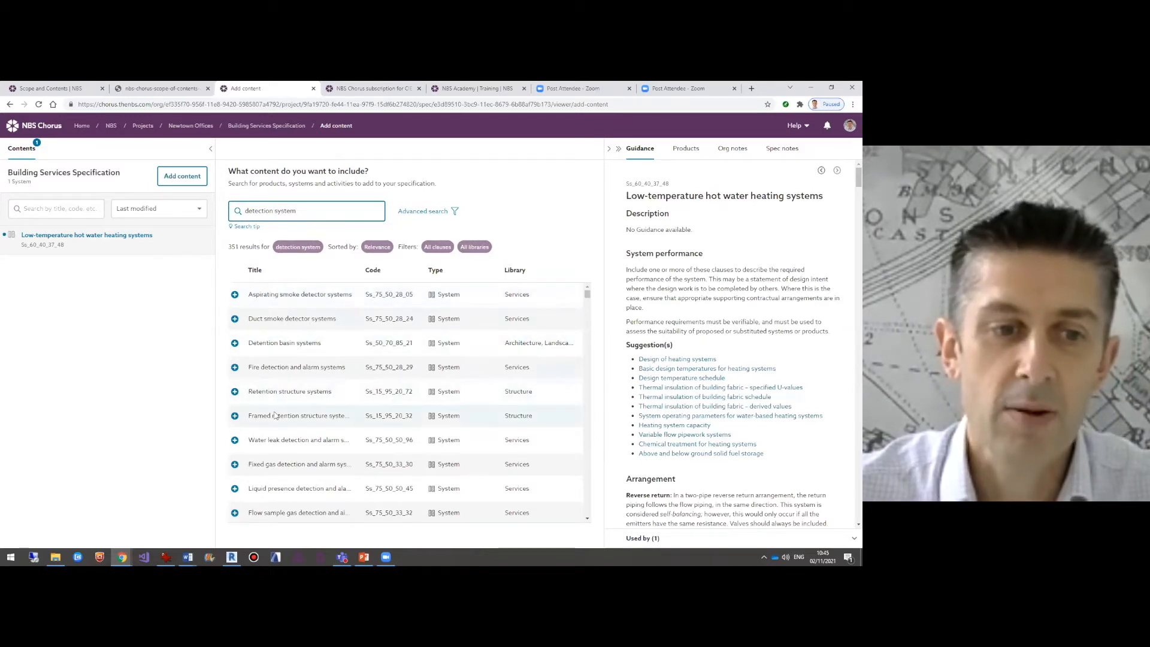
scroll(287, 480, down, 1)
click(290, 492)
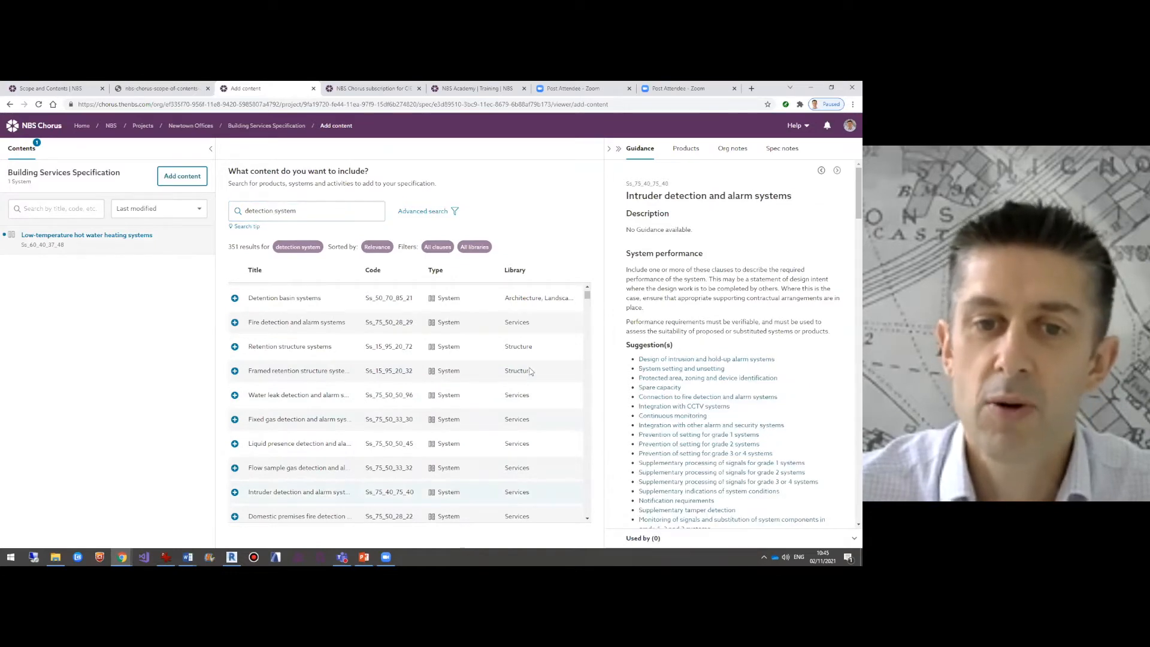
click(235, 492)
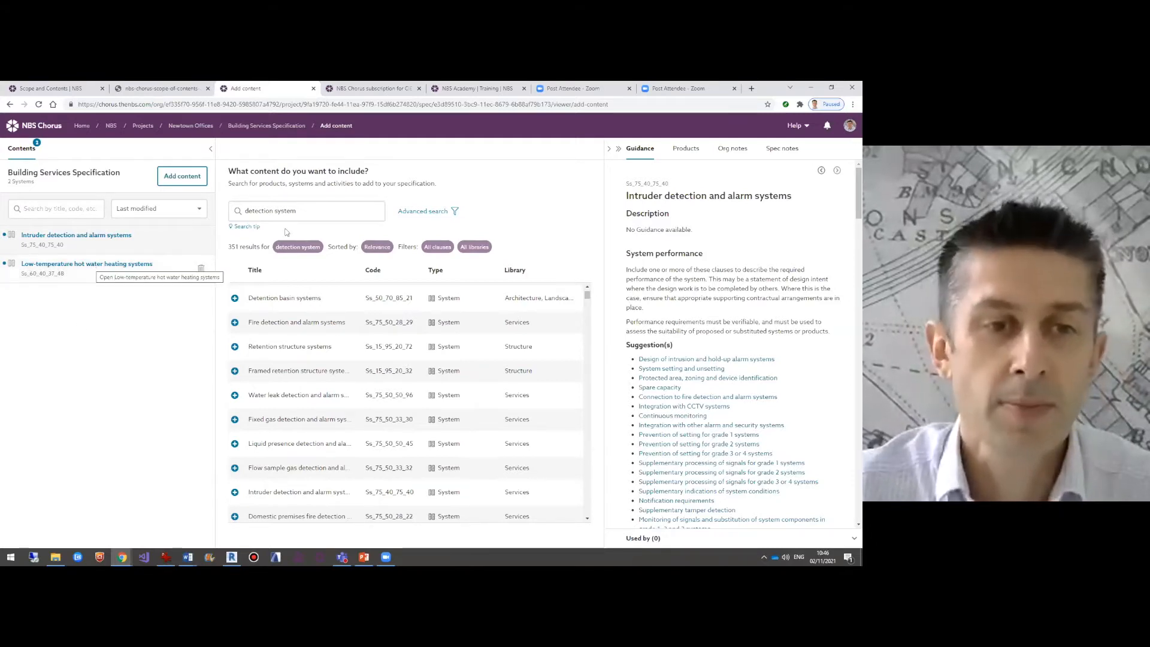
Describe the low-temperature hot water heating system as "Full design responsibility" and, on a separate line, "Heating system to the office.", and save the clause.
click(93, 266)
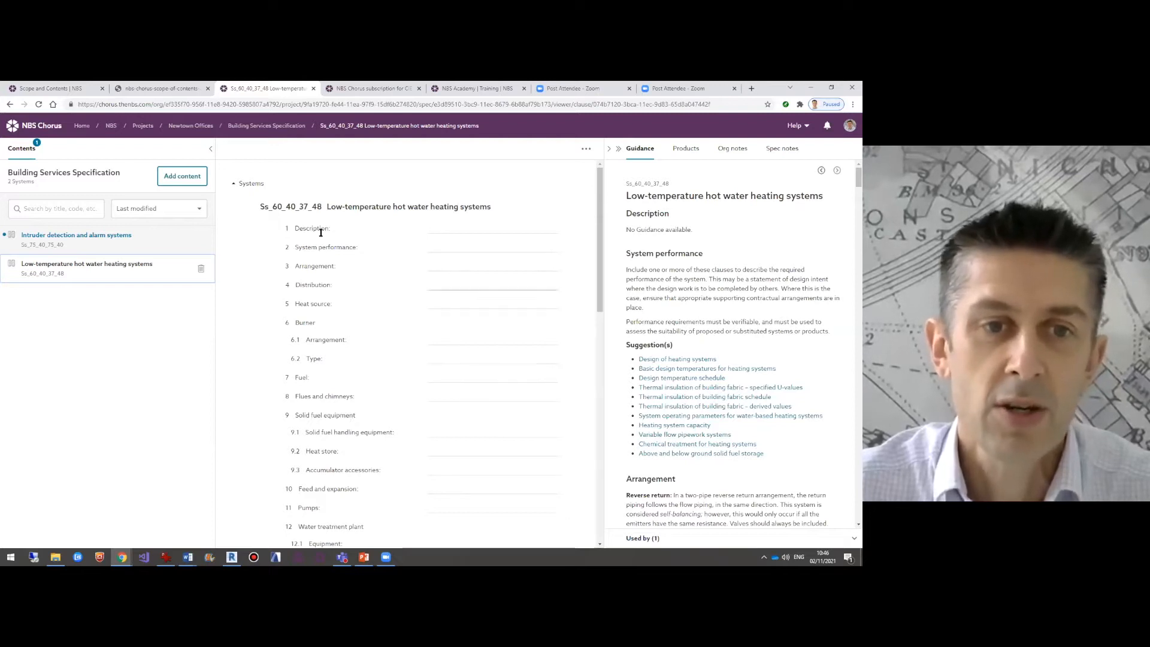
click(468, 233)
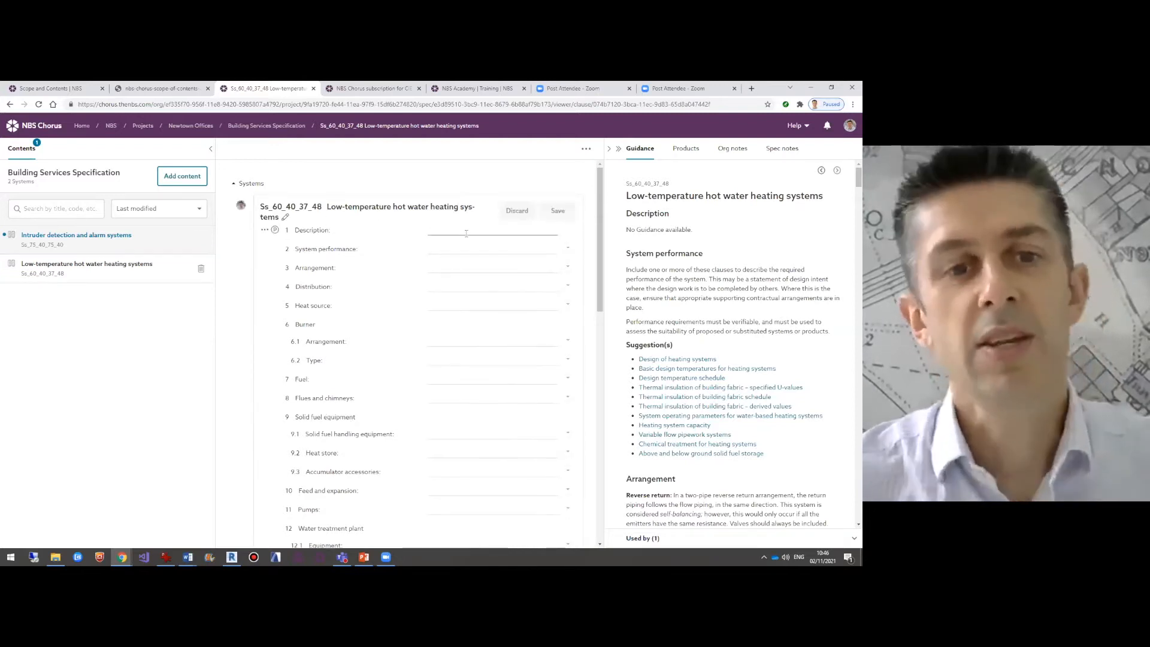
text(Fu)
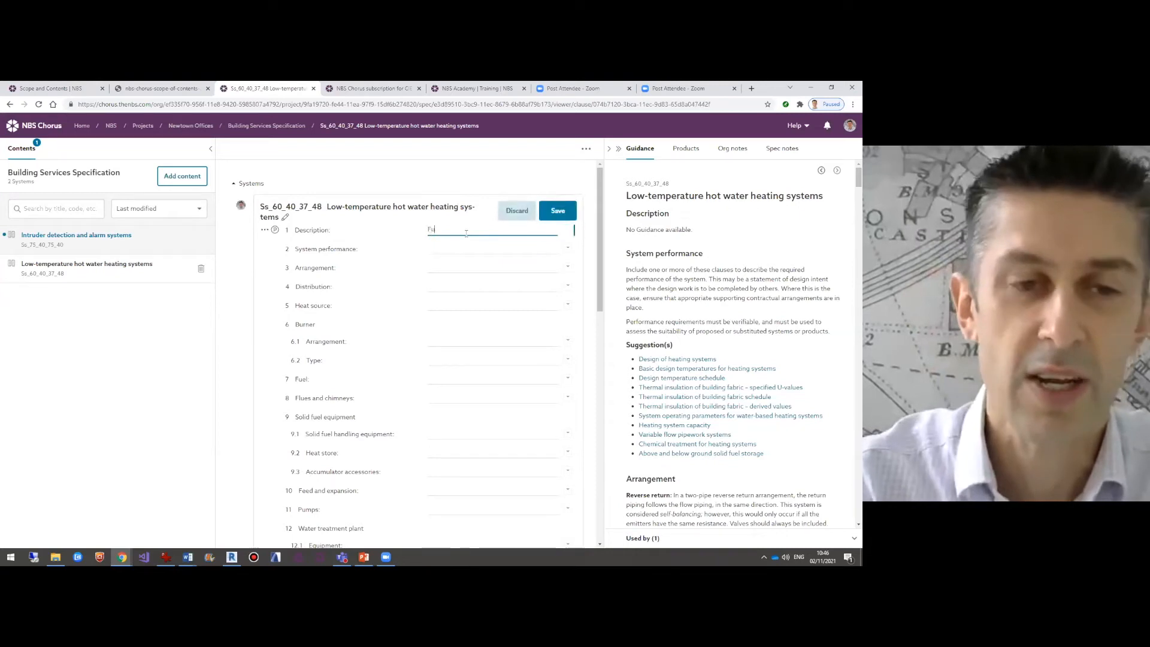
text(ll design respo)
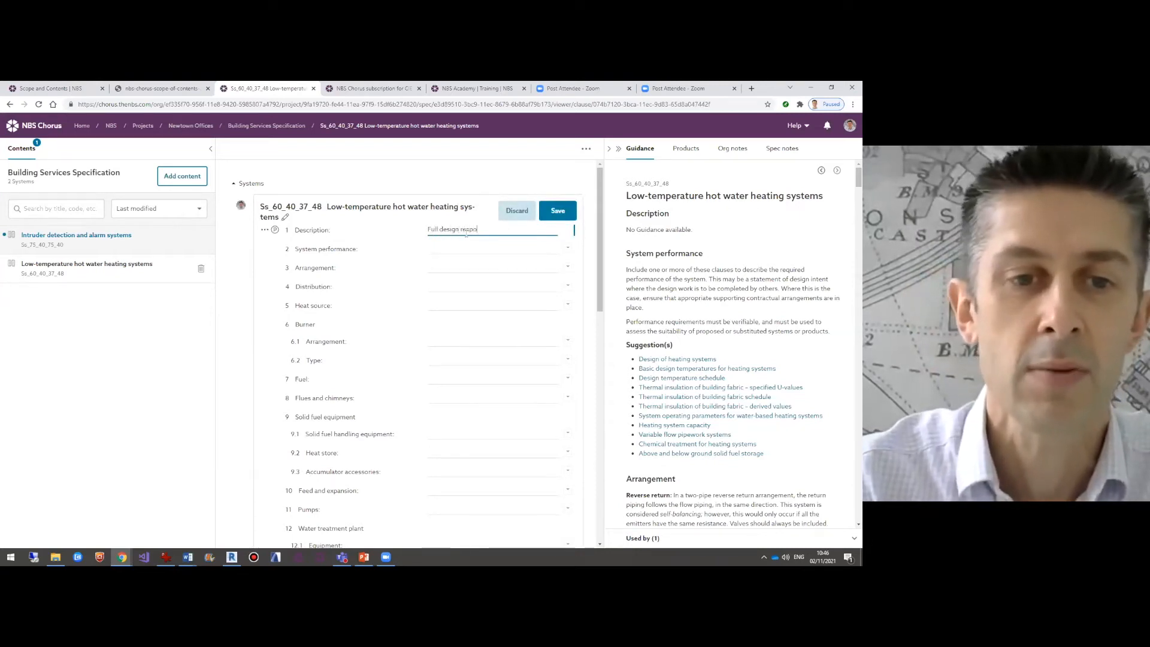
text(nsibility)
key(Return)
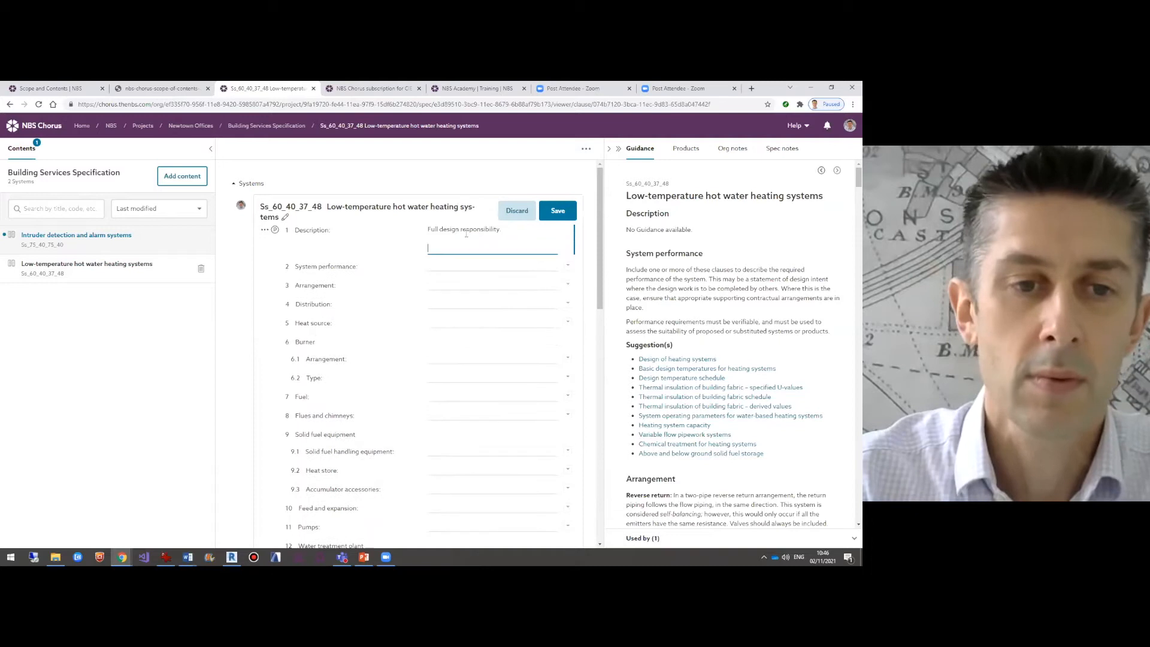
text(Heating syste)
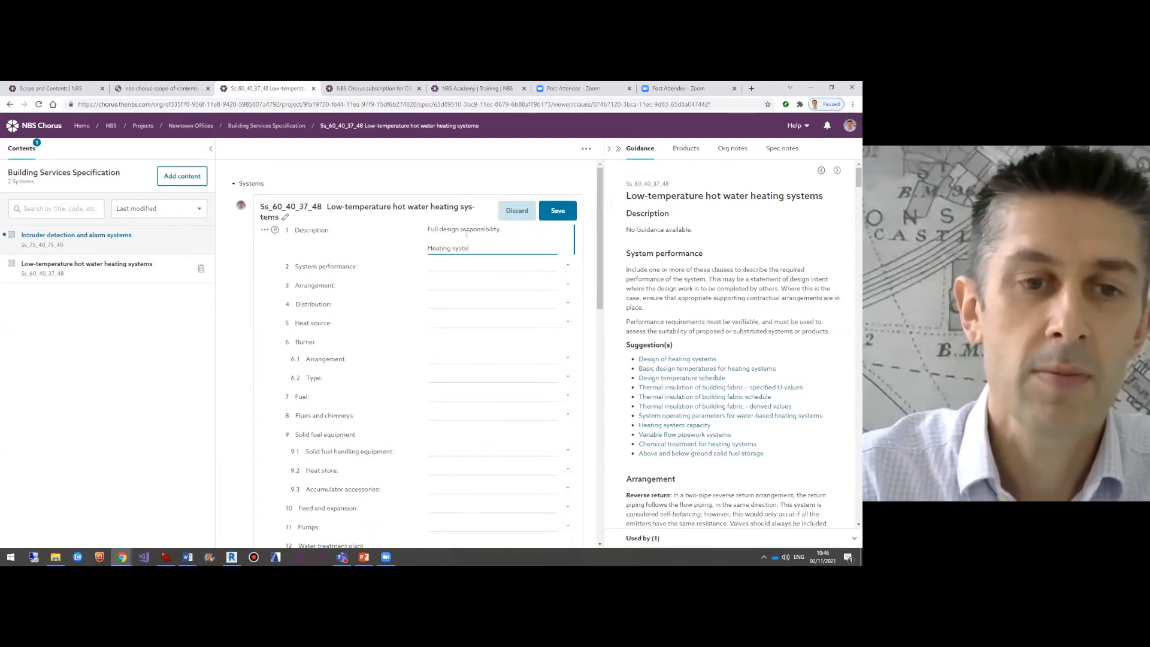
text(m to the office.)
click(557, 217)
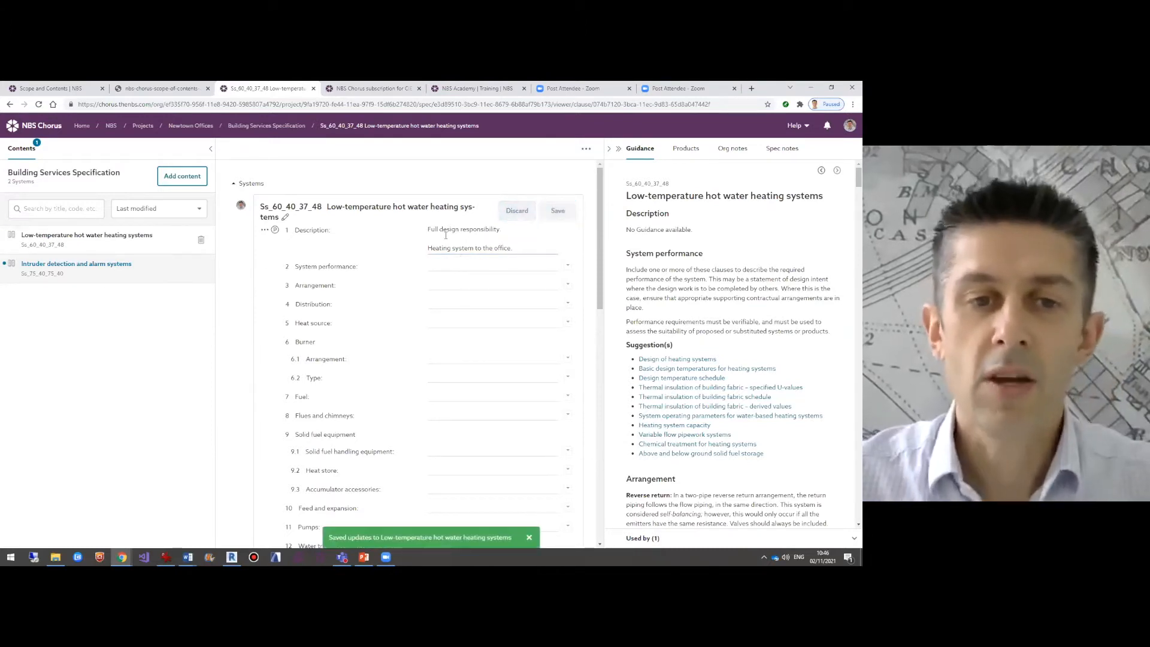
Describe the intruder detection system as "Specialist sub-contractor design. Contractor Package." and, on a separate line, "Take out existing and install new.", and save the clause.
click(51, 264)
click(452, 228)
text(Spec)
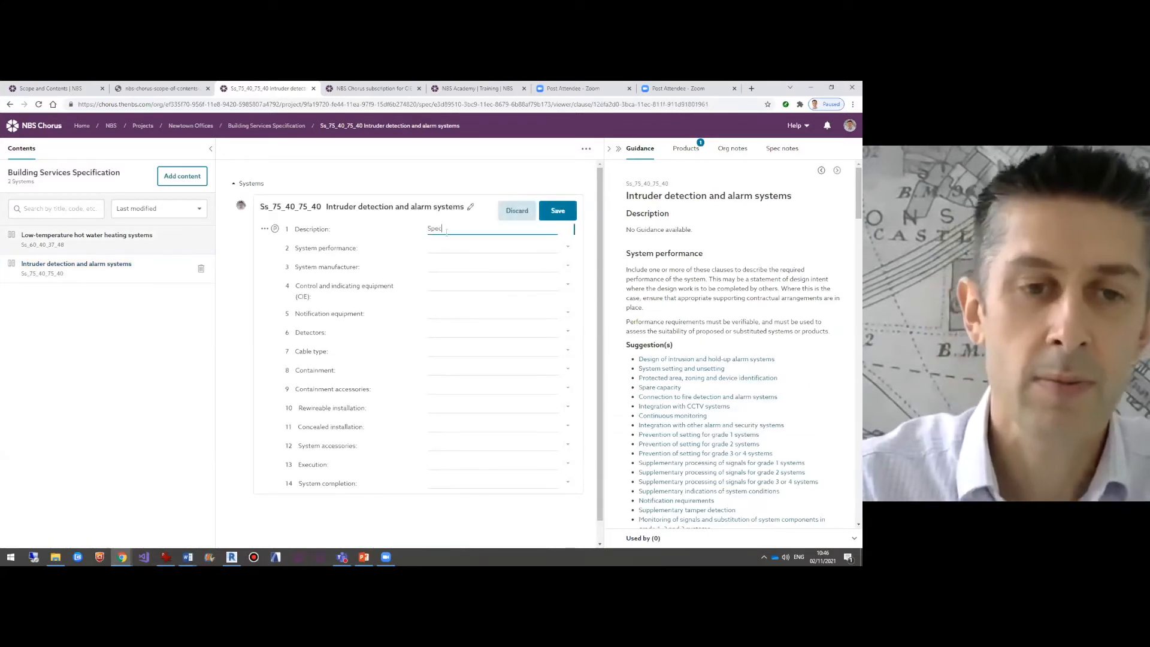
text(ialist sub-contractor)
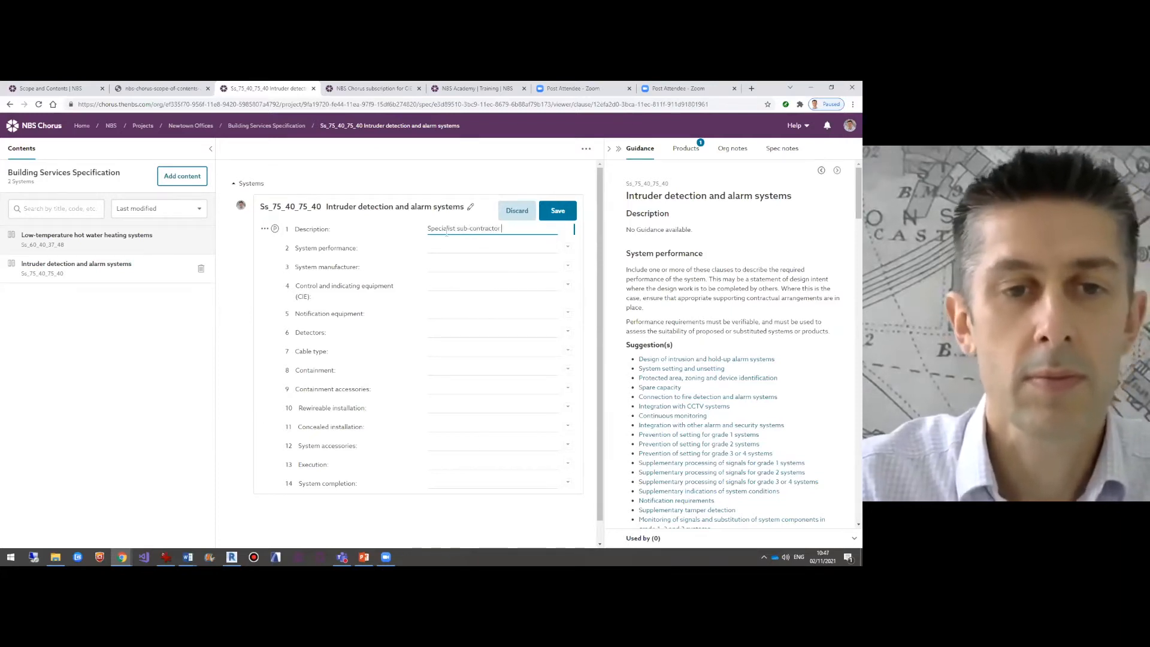
text( des)
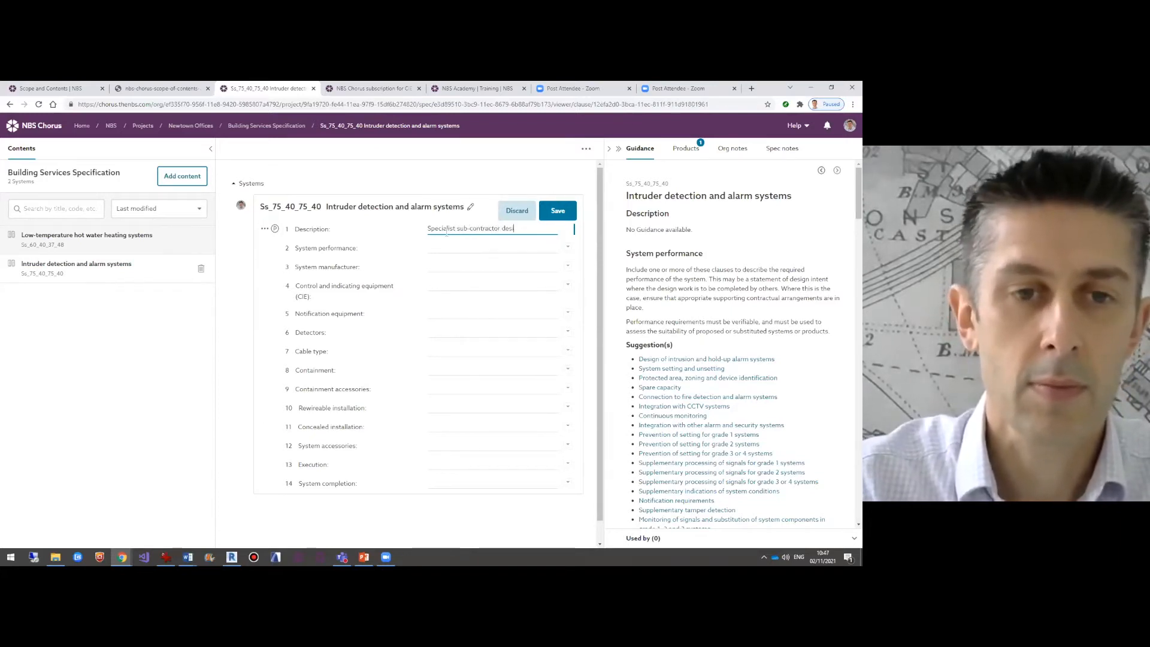
text(ign. Contractor Package)
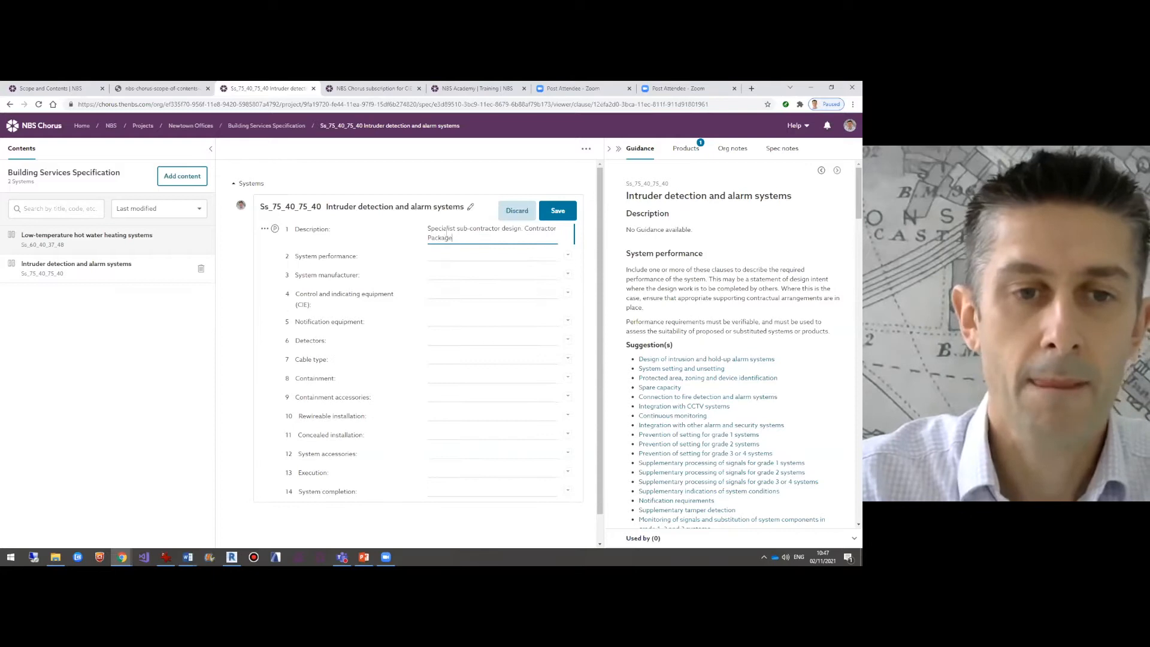
text(.)
key(Return)
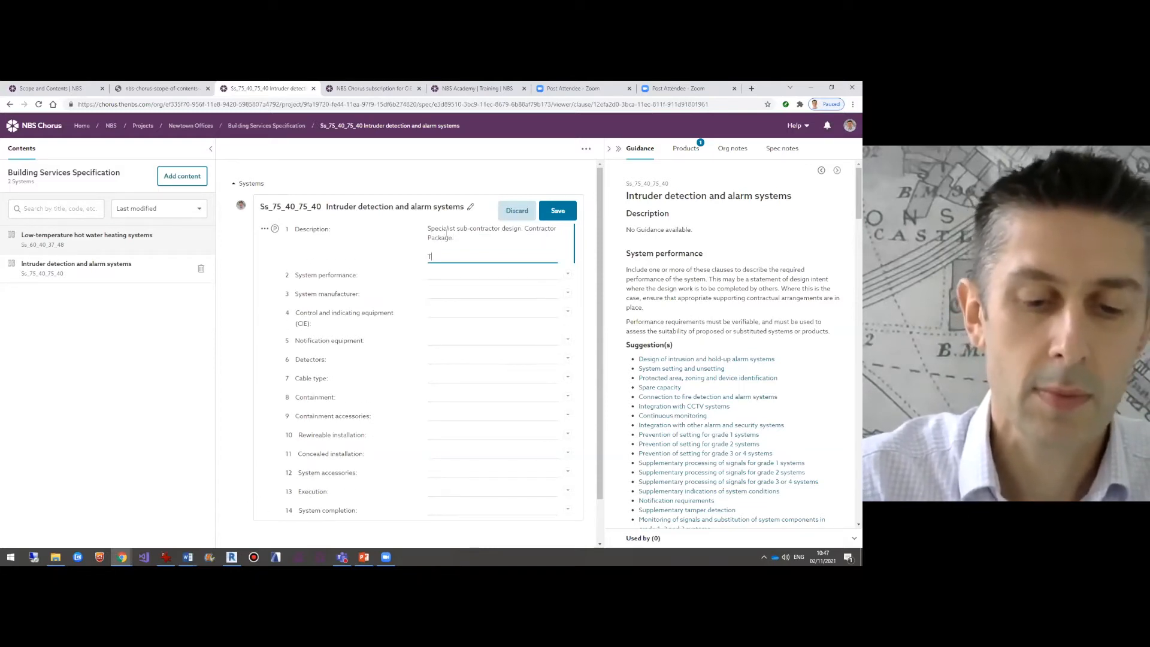
text(Take out ex)
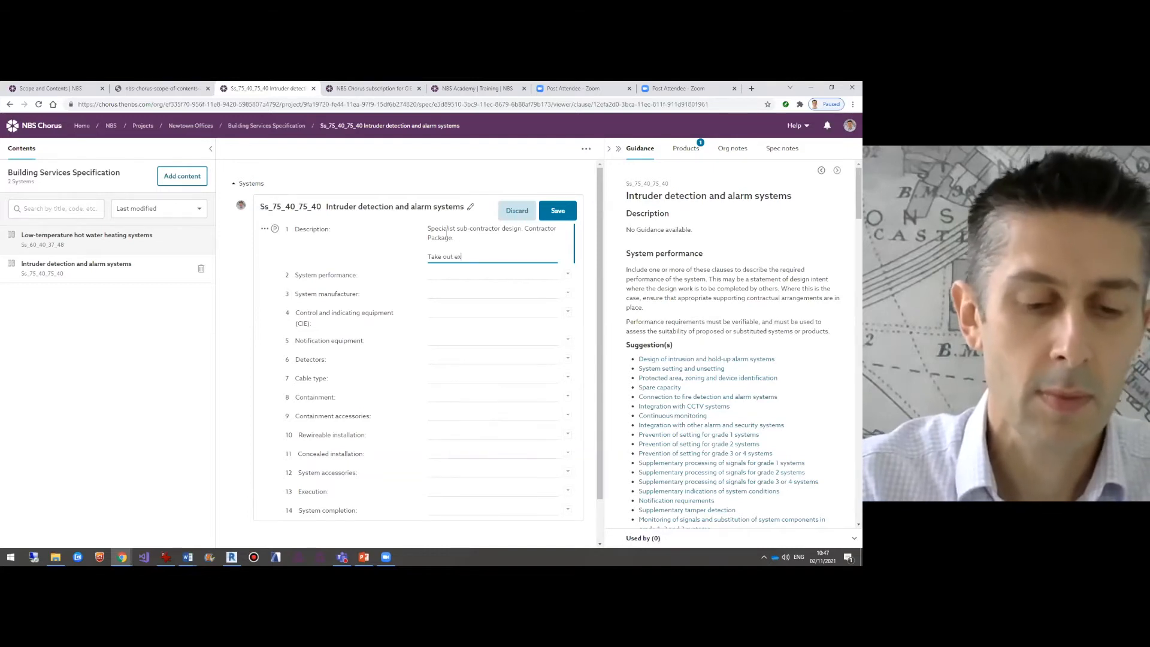
text(isting and install new.)
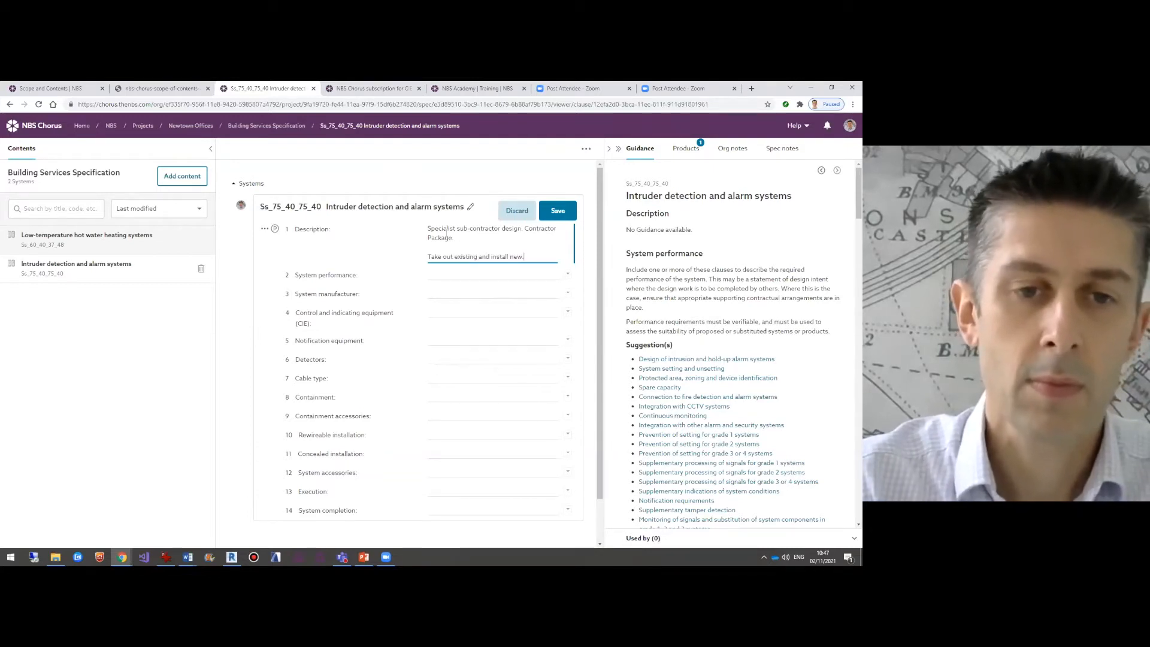
click(558, 210)
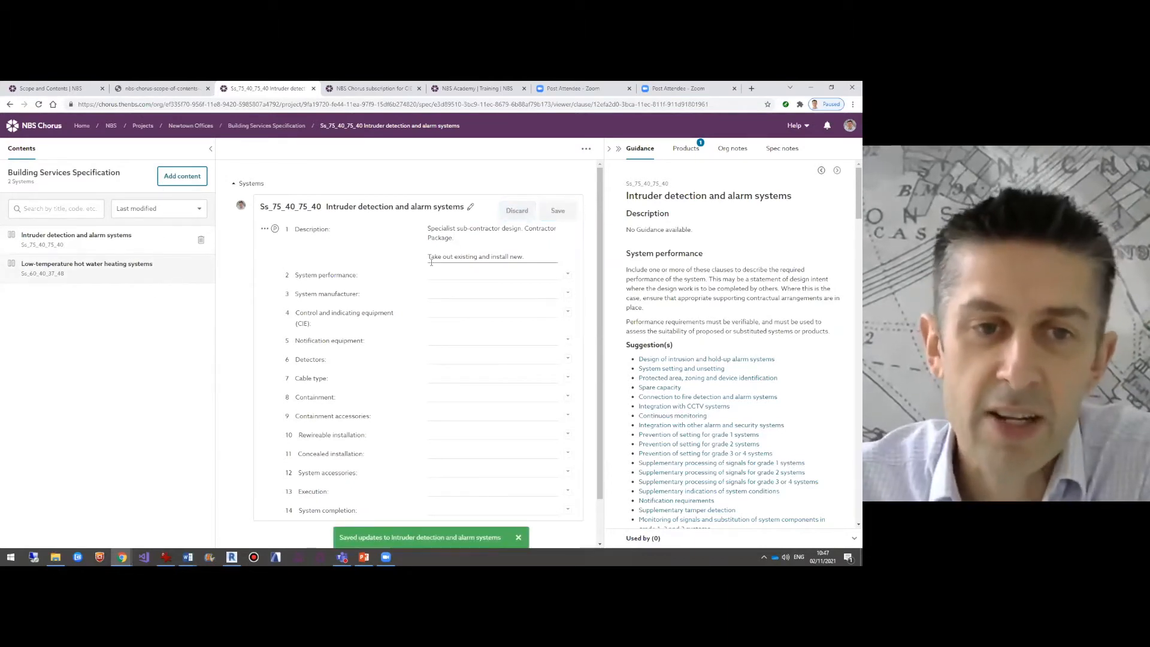
Give the Intruder detection and alarm systems clause title the suffix IDS-001 and save it.
click(470, 207)
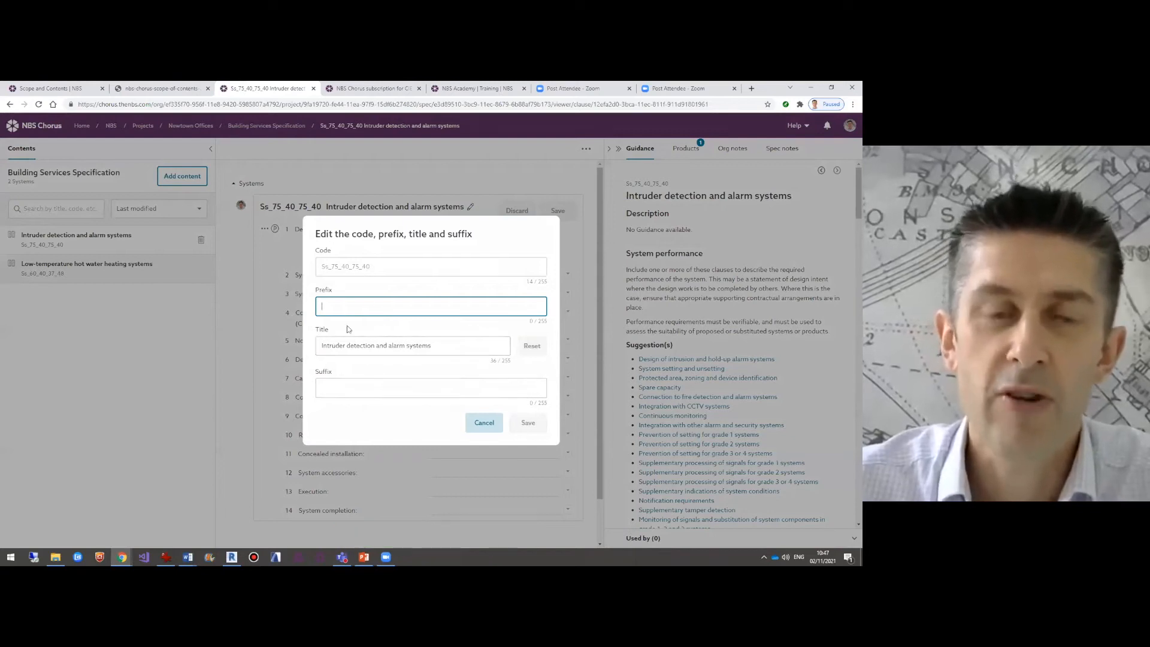
click(335, 384)
text(I)
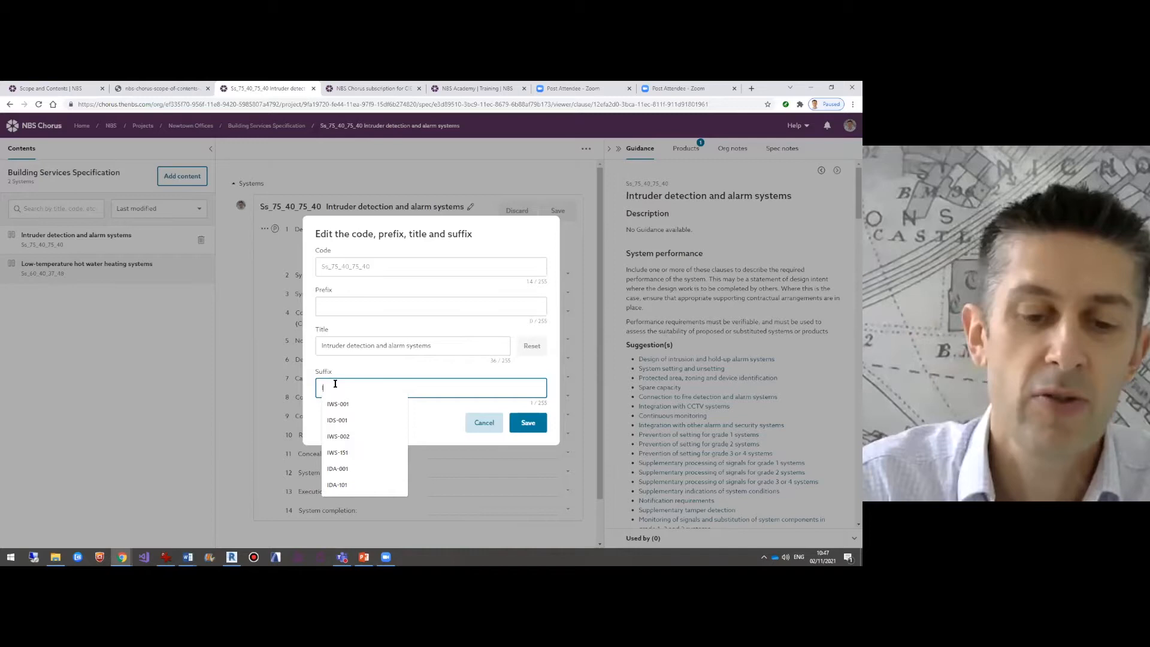
text(DS-001)
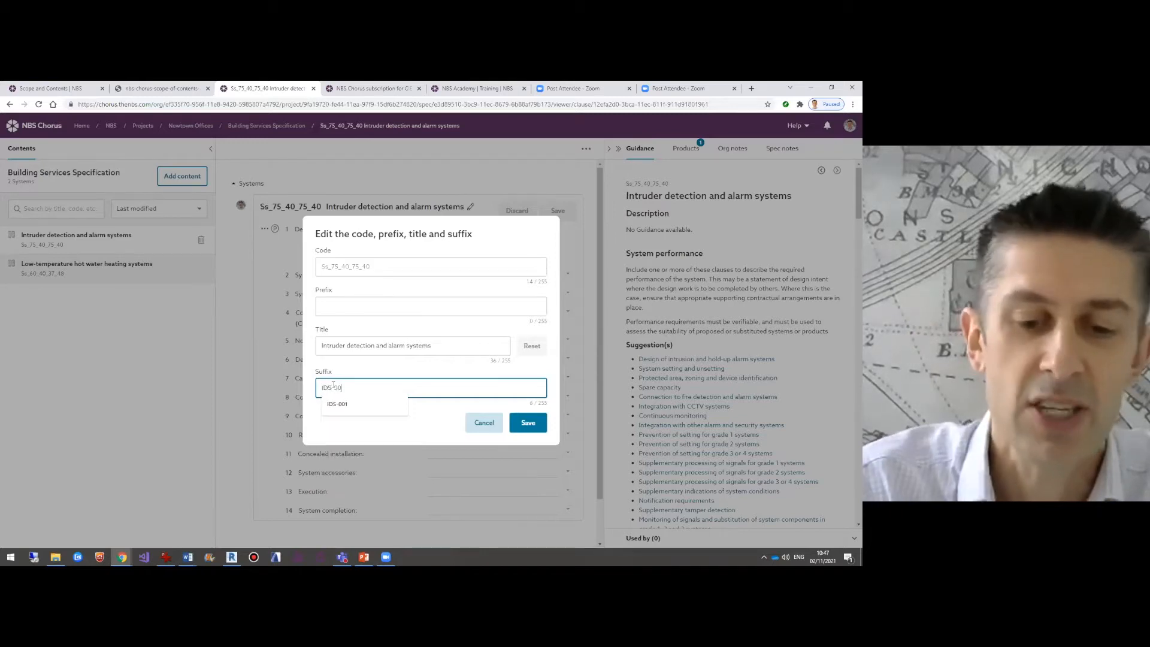
click(528, 423)
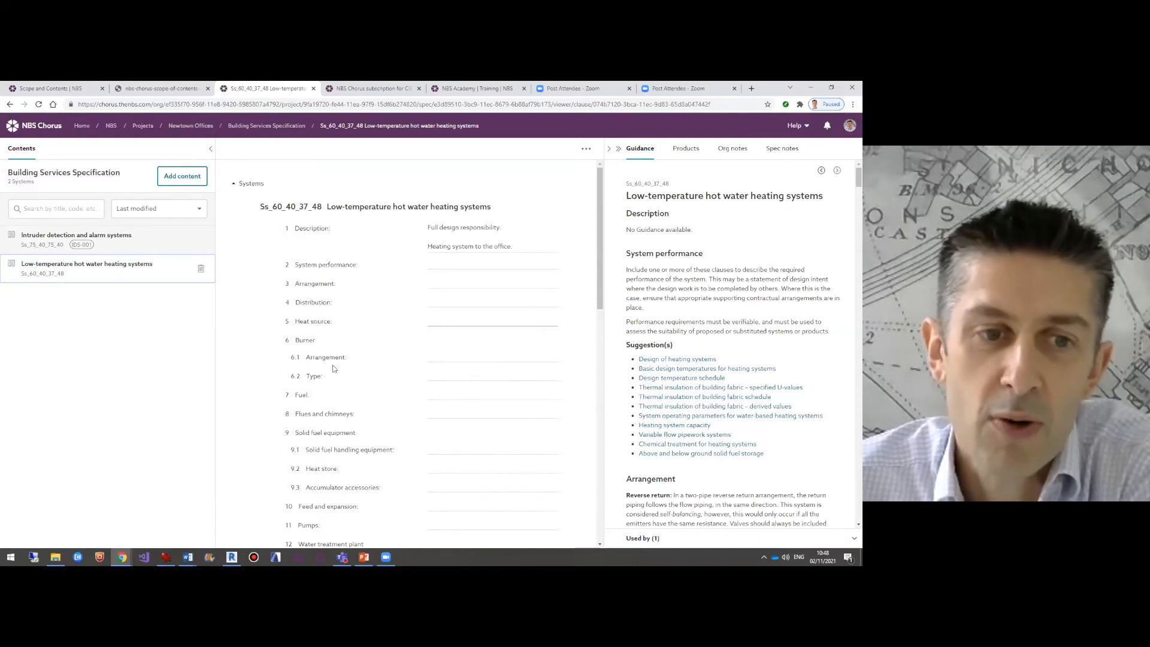
Look through the items of the Low-temperature hot water heating systems clause down to System completion.
scroll(334, 368, down, 3)
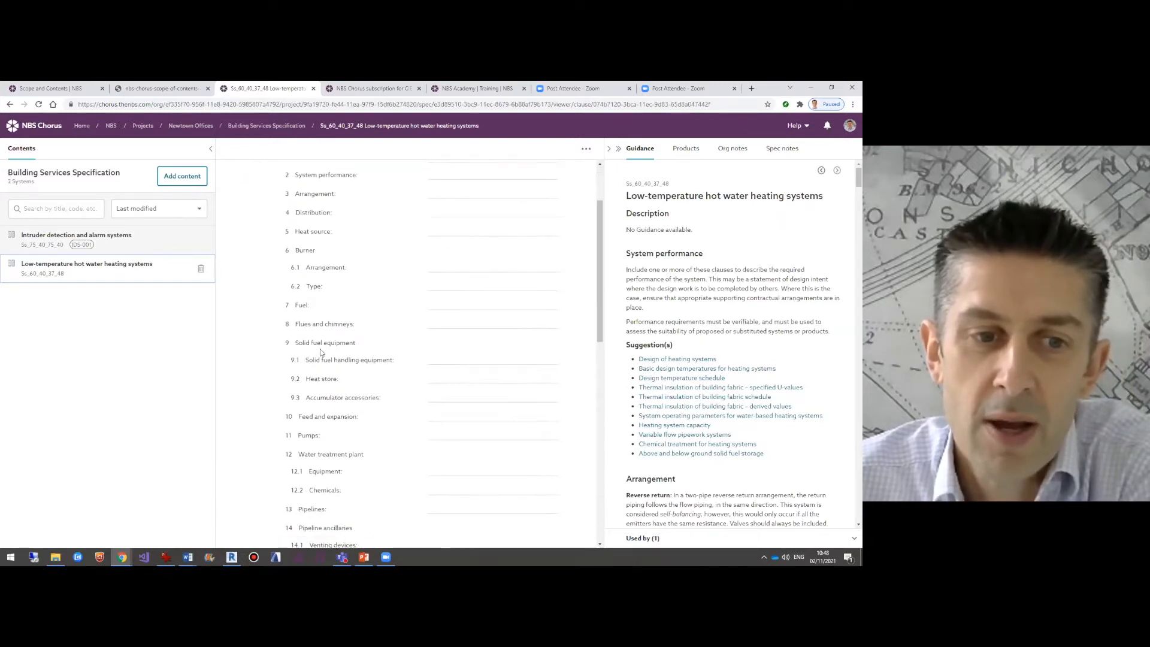
scroll(320, 353, down, 10)
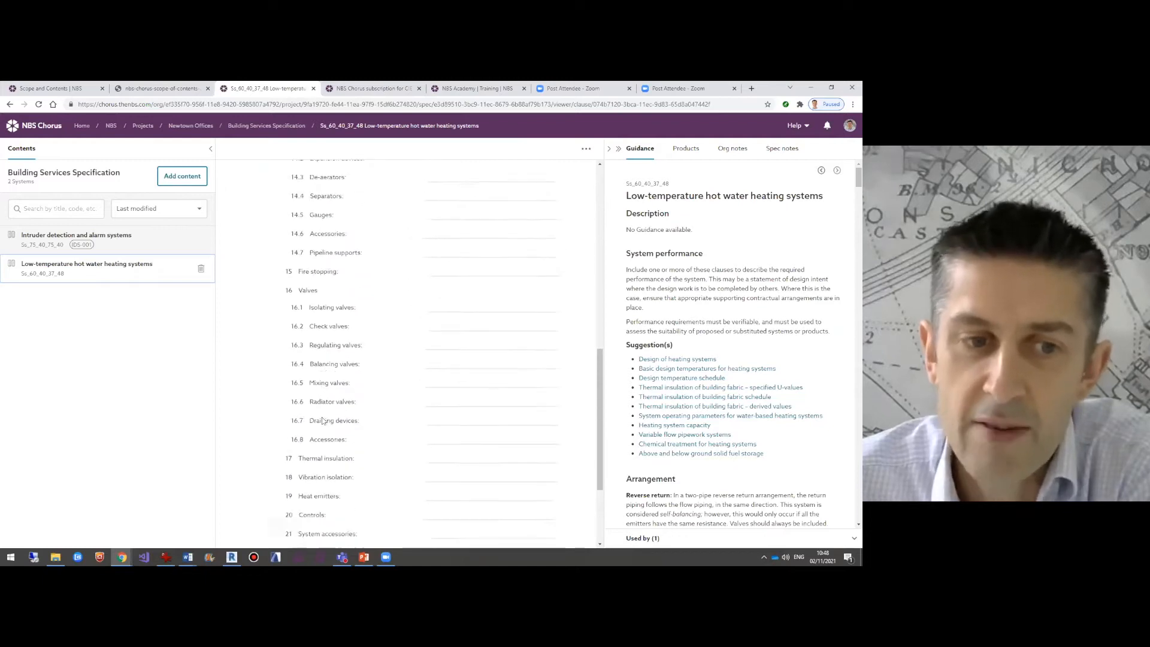
scroll(336, 418, down, 3)
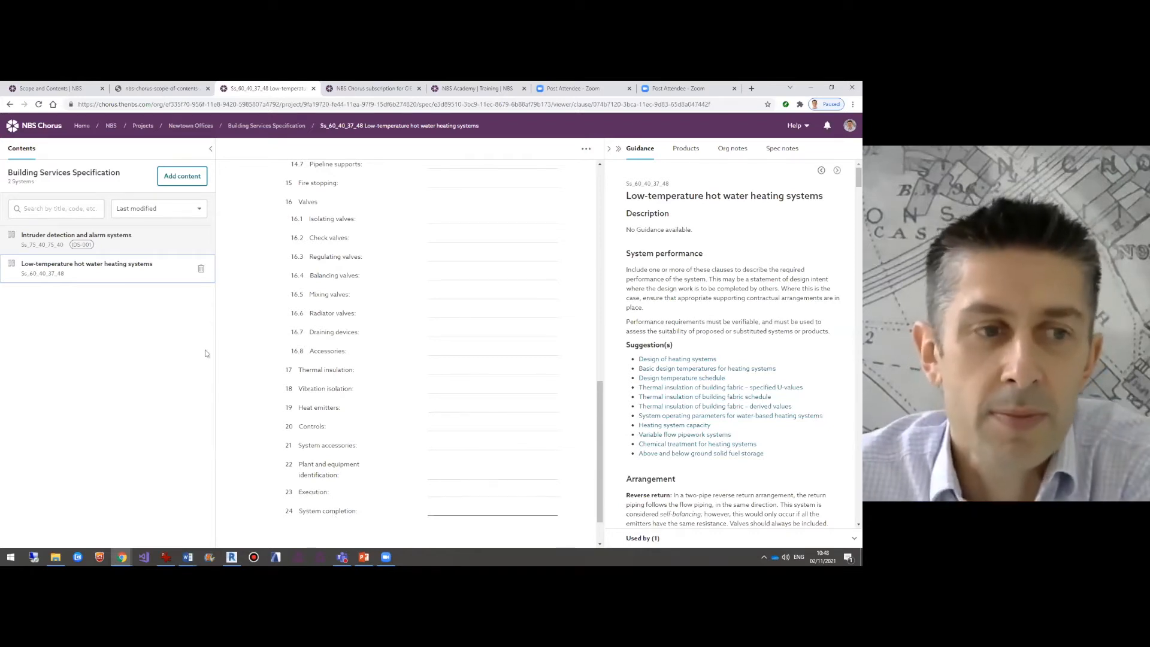
Under the intruder system's System performance, add suggested clauses for alarm design, setting and unsetting, protected area zoning, spare capacity and CCTV integration, and save them.
click(81, 243)
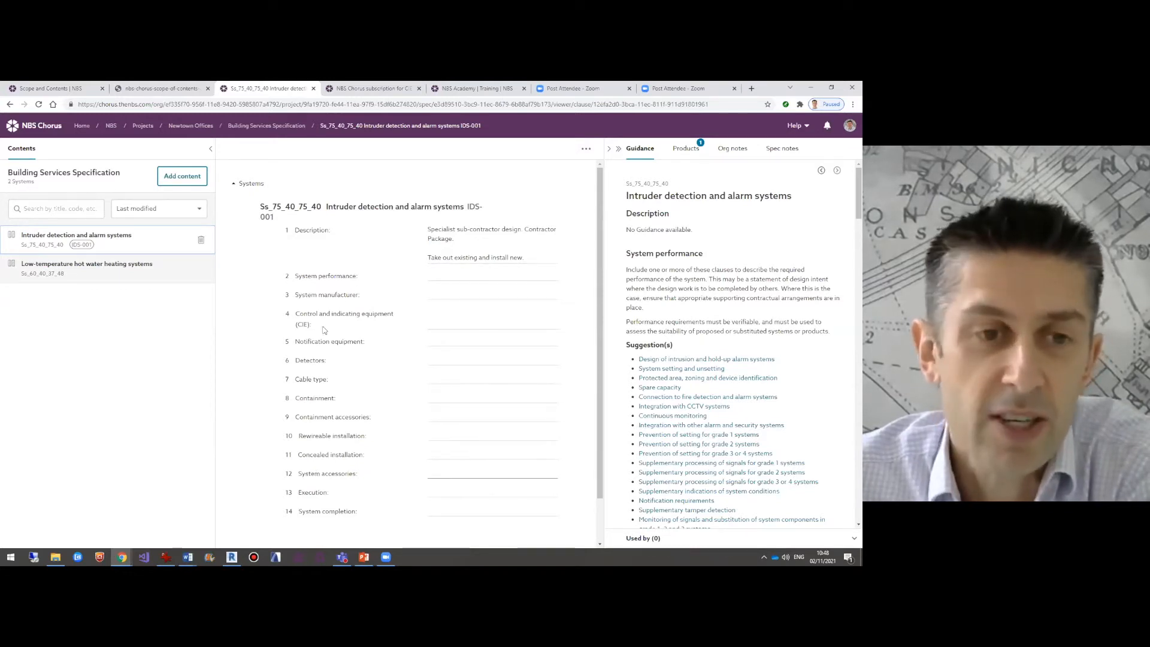
click(304, 282)
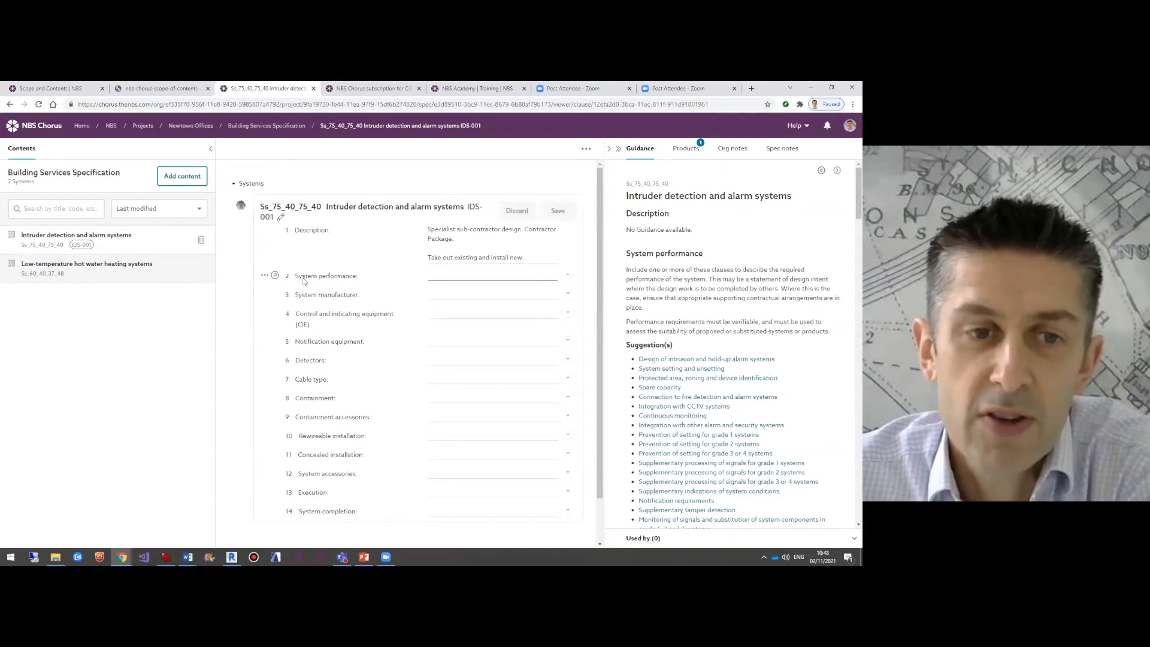
click(447, 274)
click(567, 277)
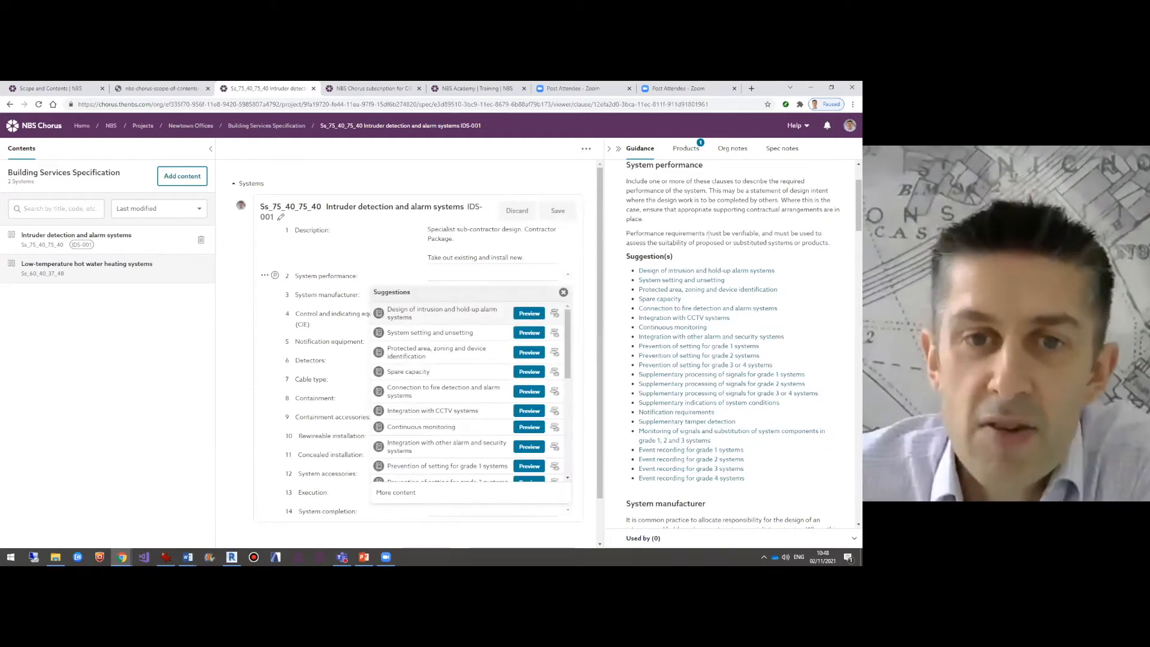
click(432, 314)
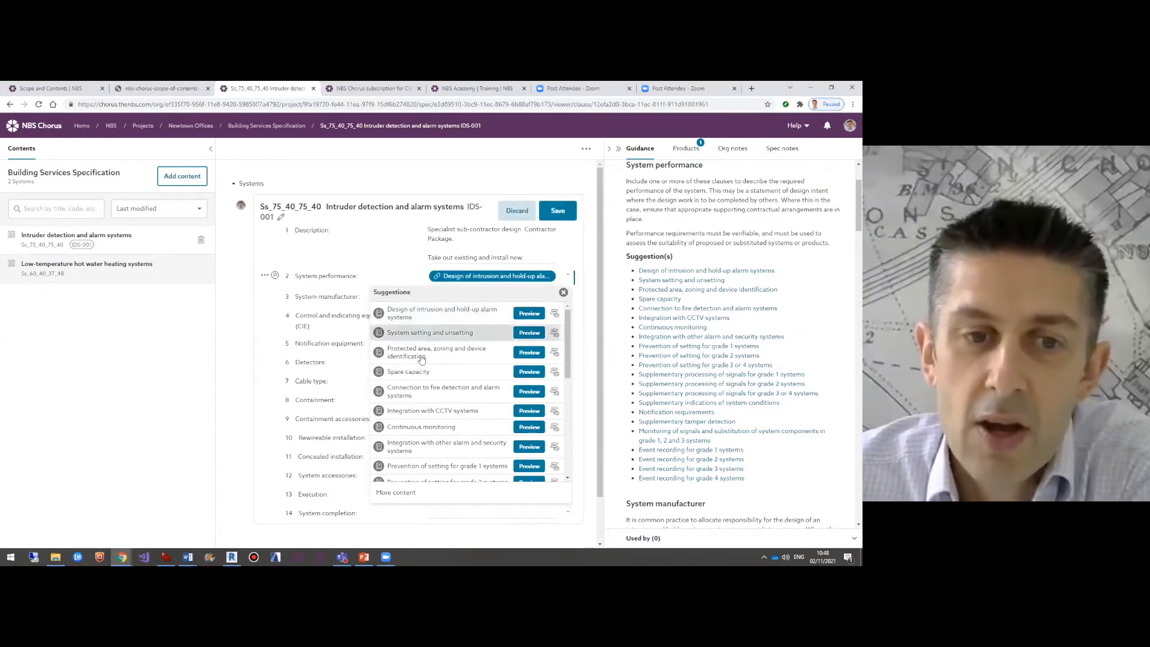
click(421, 360)
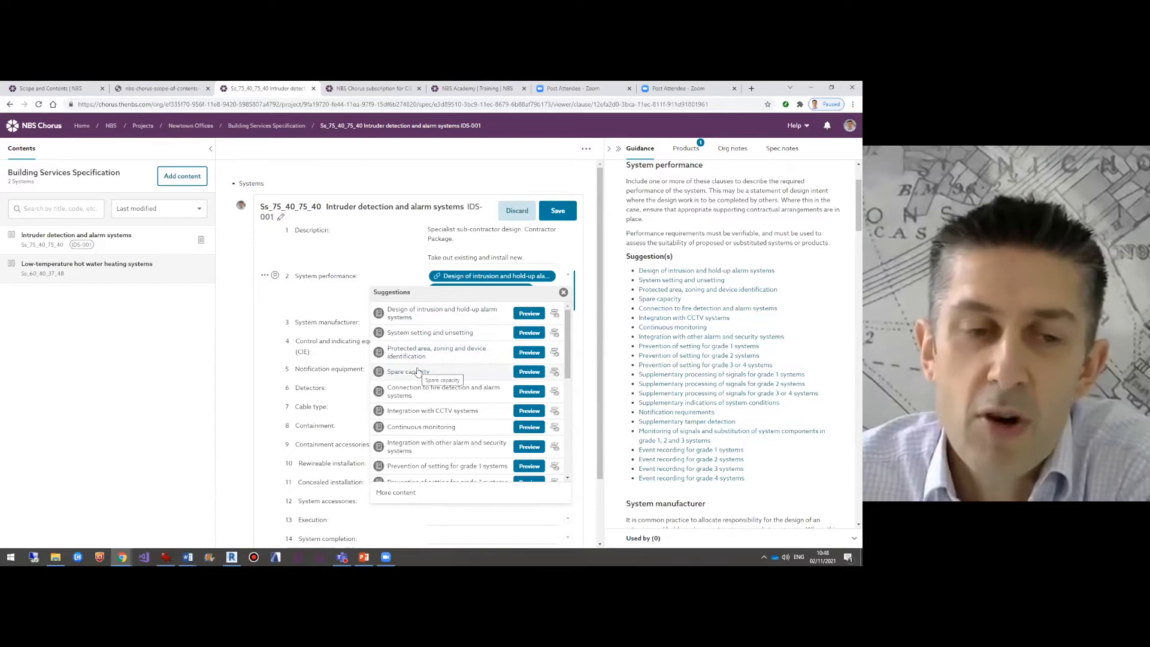
click(418, 390)
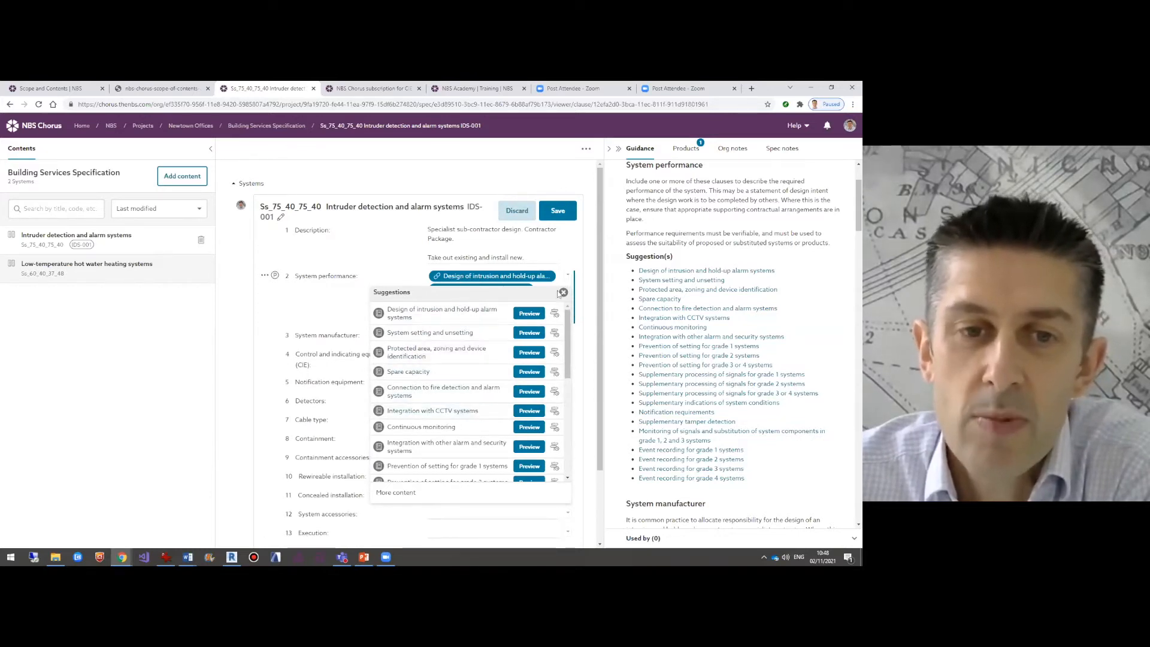
click(563, 292)
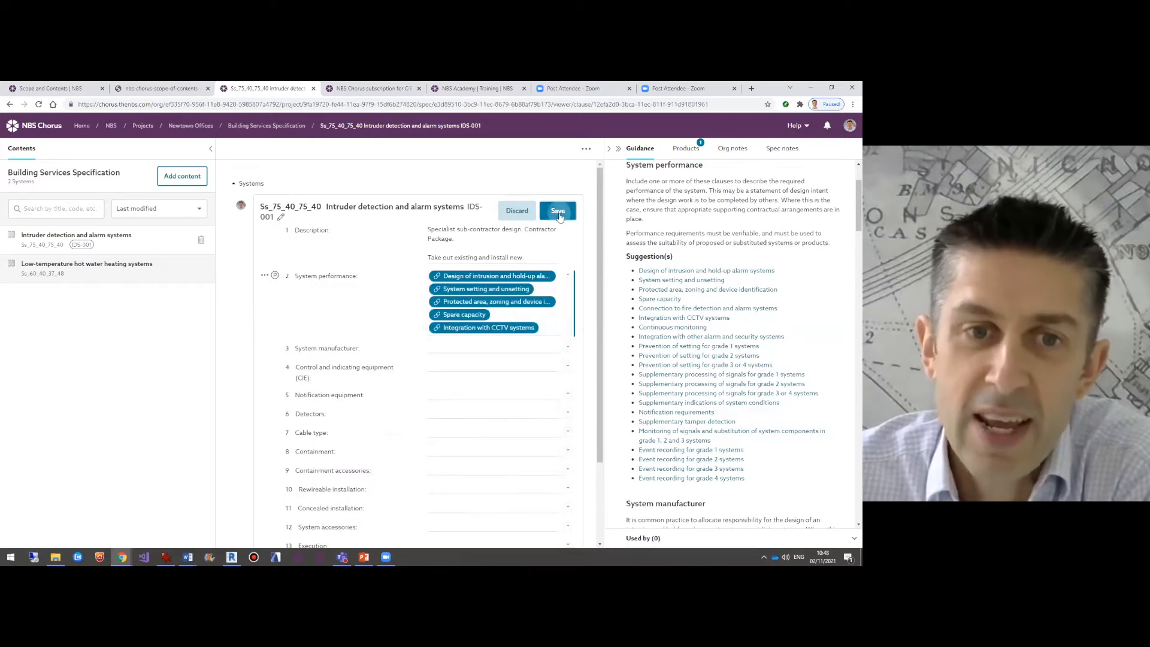
Look through the system performance clauses linked to the intruder detection system, including their standards, entry and exit routes and zoning.
drag(601, 243, 598, 291)
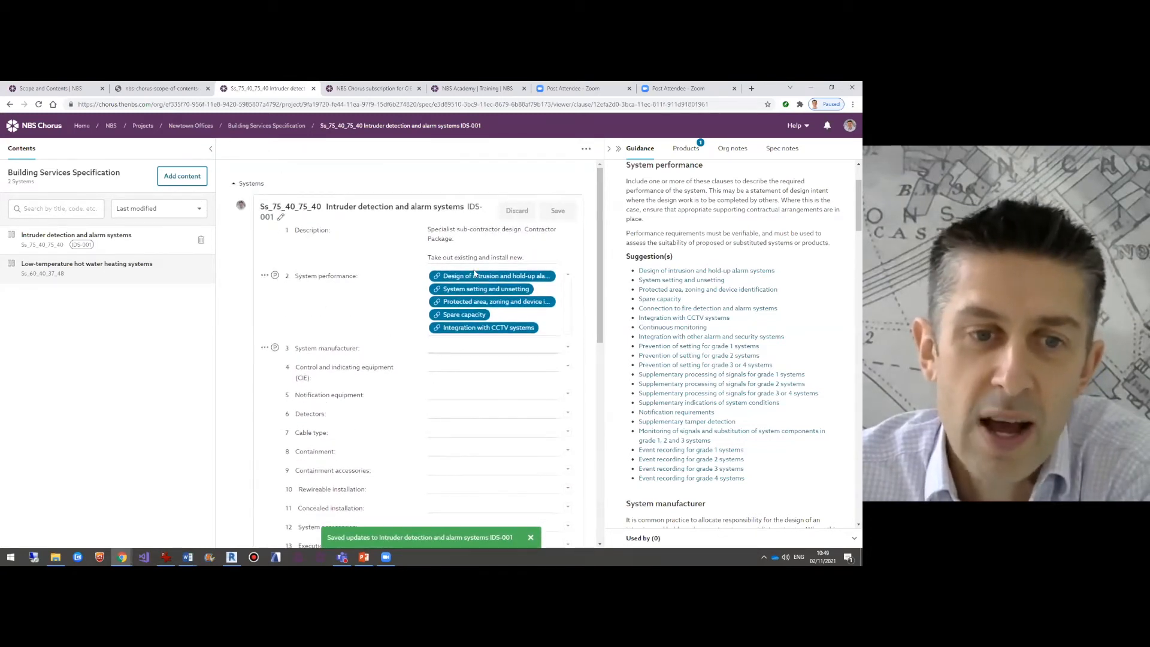
drag(599, 285, 595, 390)
scroll(590, 378, down, 3)
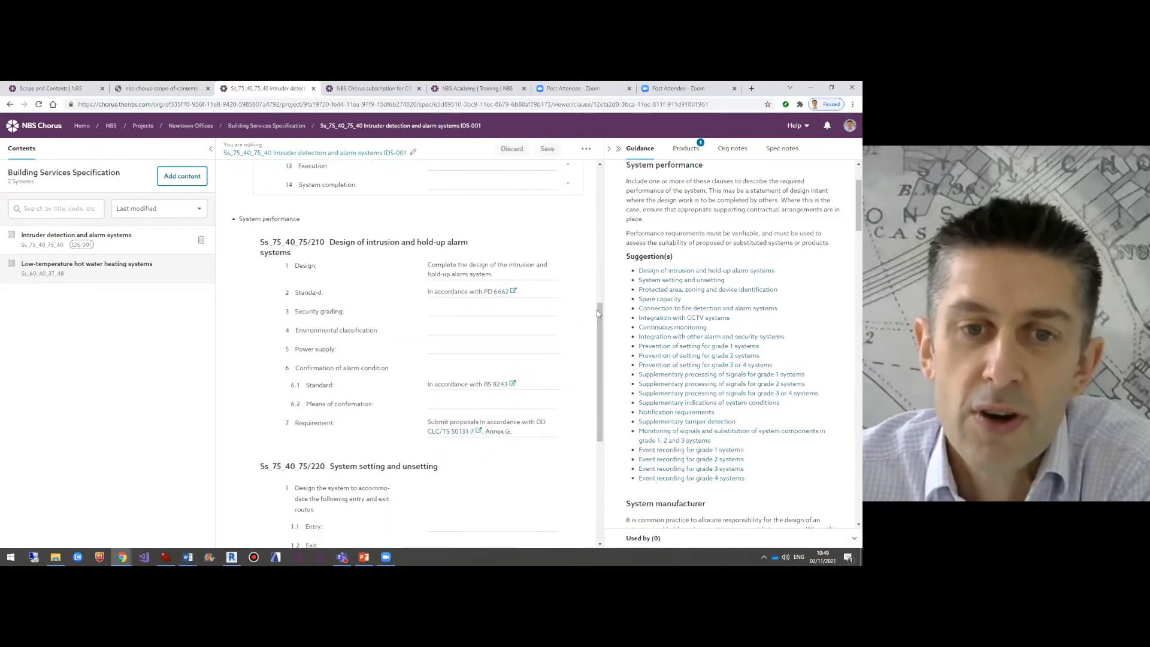
scroll(597, 384, down, 2)
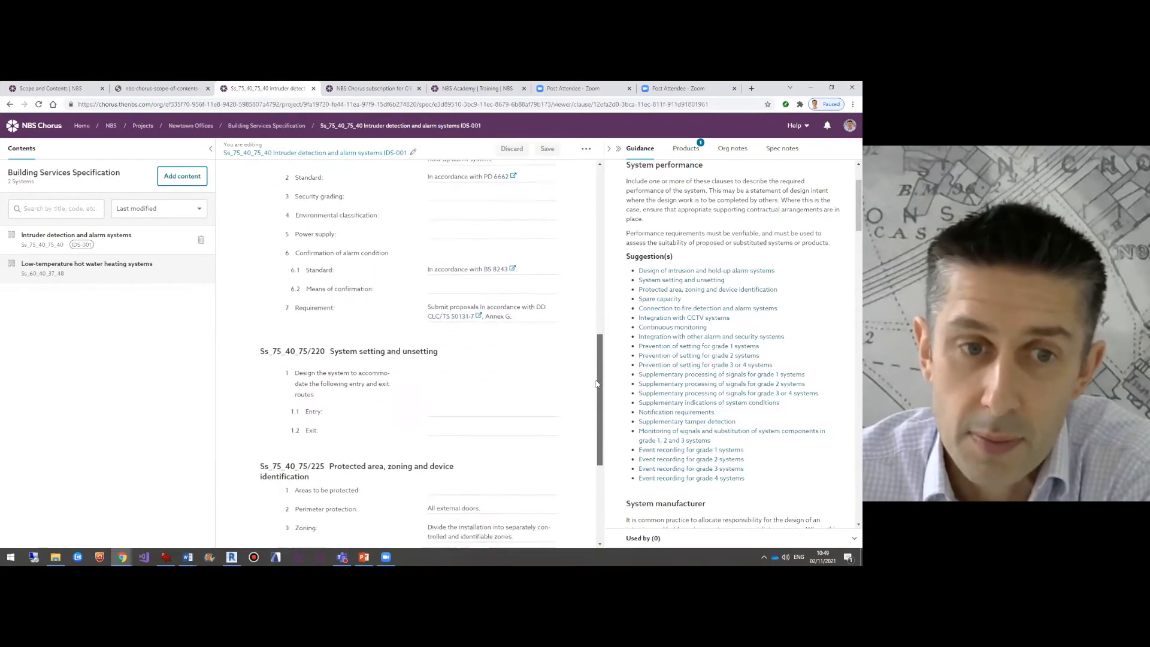
scroll(597, 383, down, 4)
scroll(592, 330, up, 5)
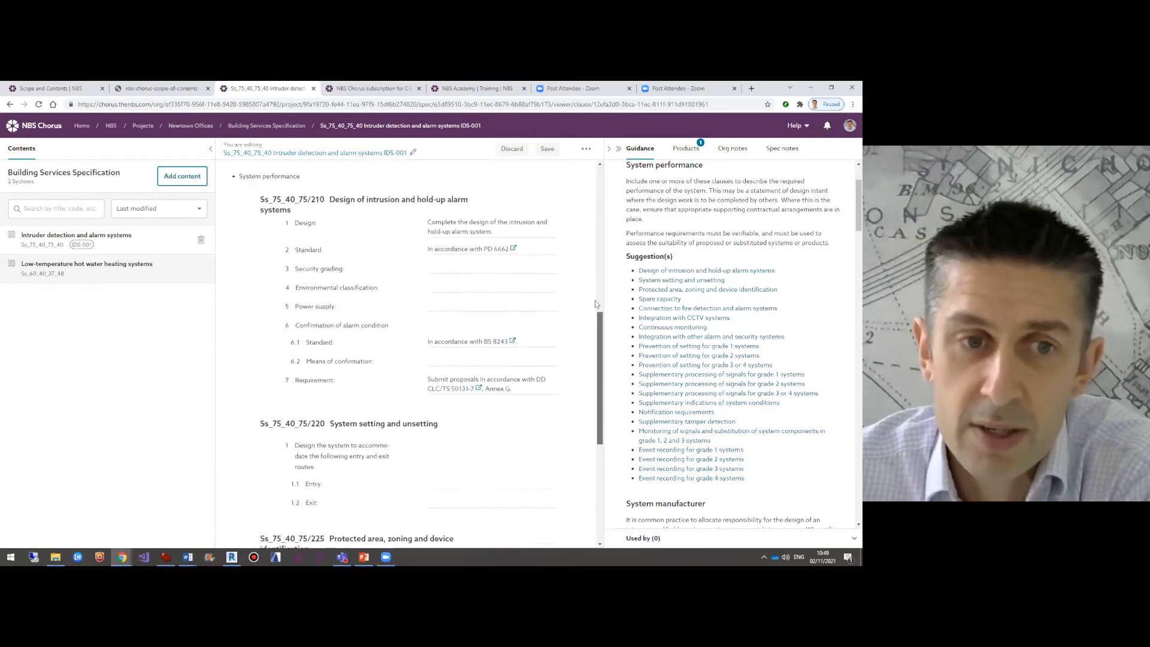
scroll(596, 304, up, 1)
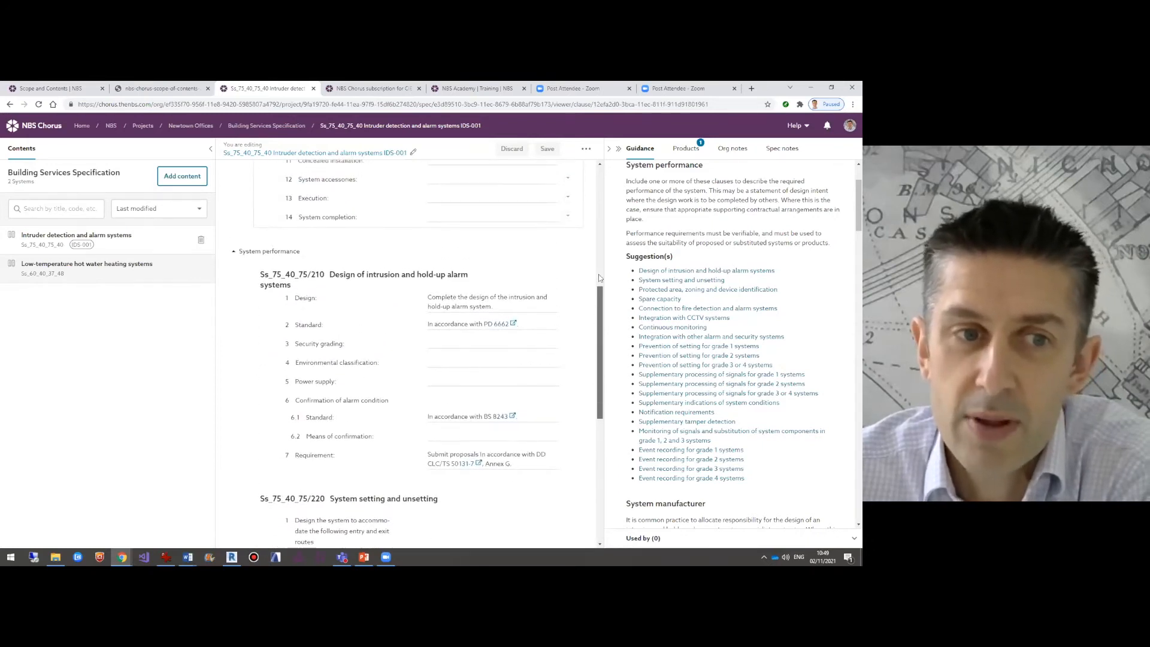
scroll(598, 274, up, 1)
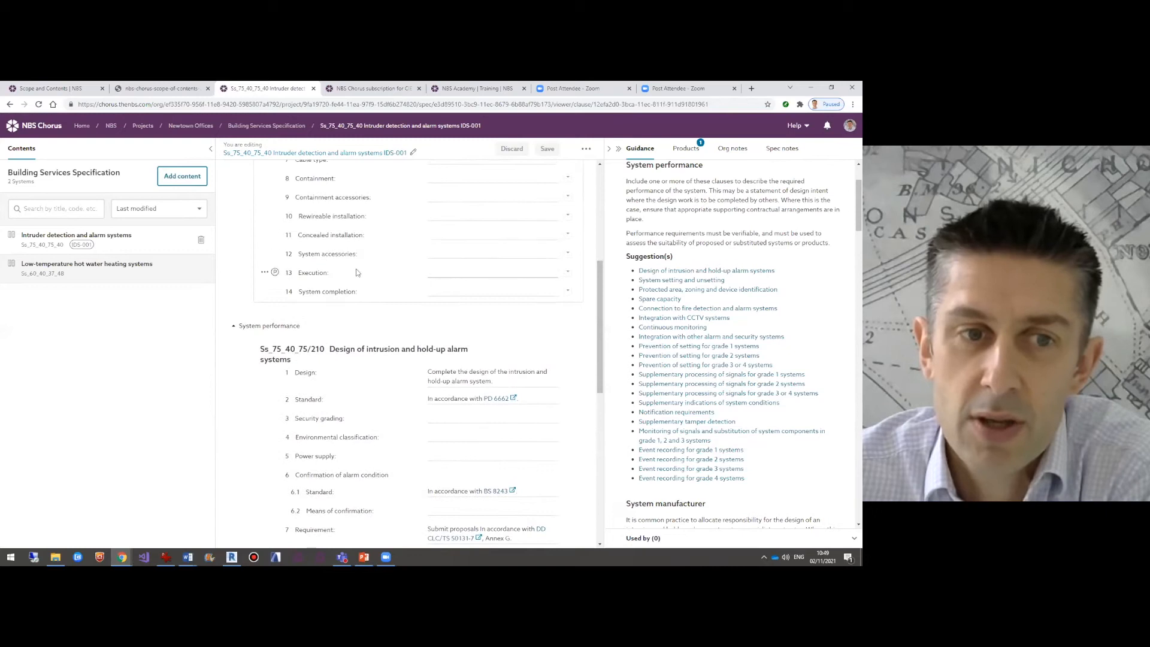
Under the intruder system's Execution, add the suggested clauses for removing and for installing intrusion and hold-up alarm systems.
click(512, 269)
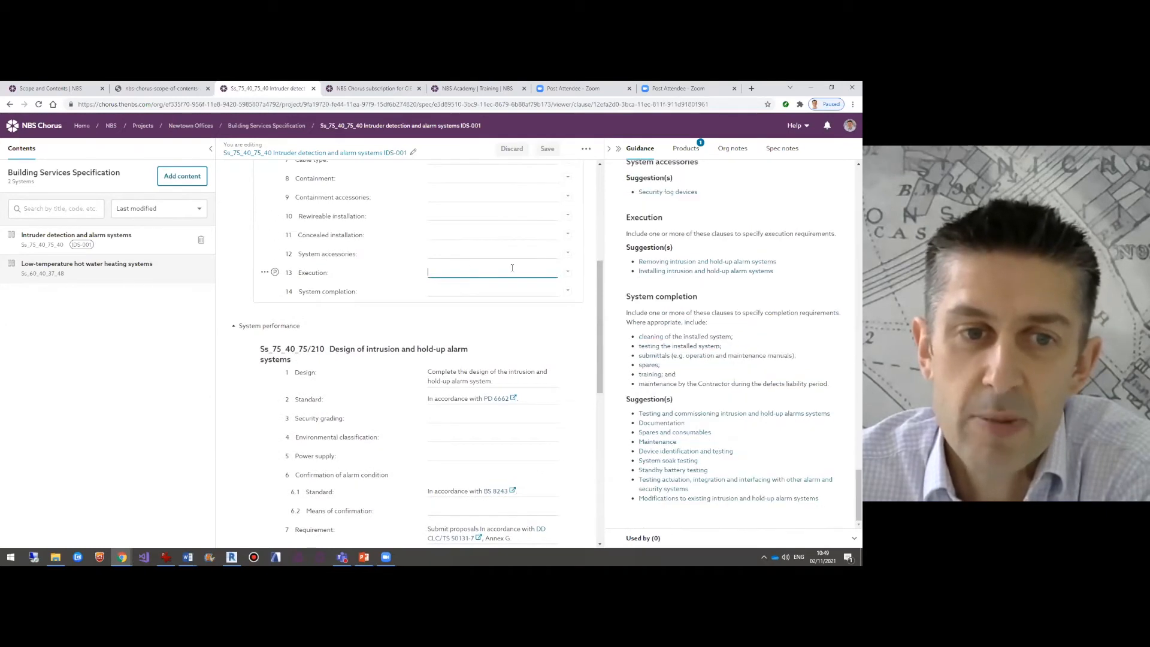
click(568, 274)
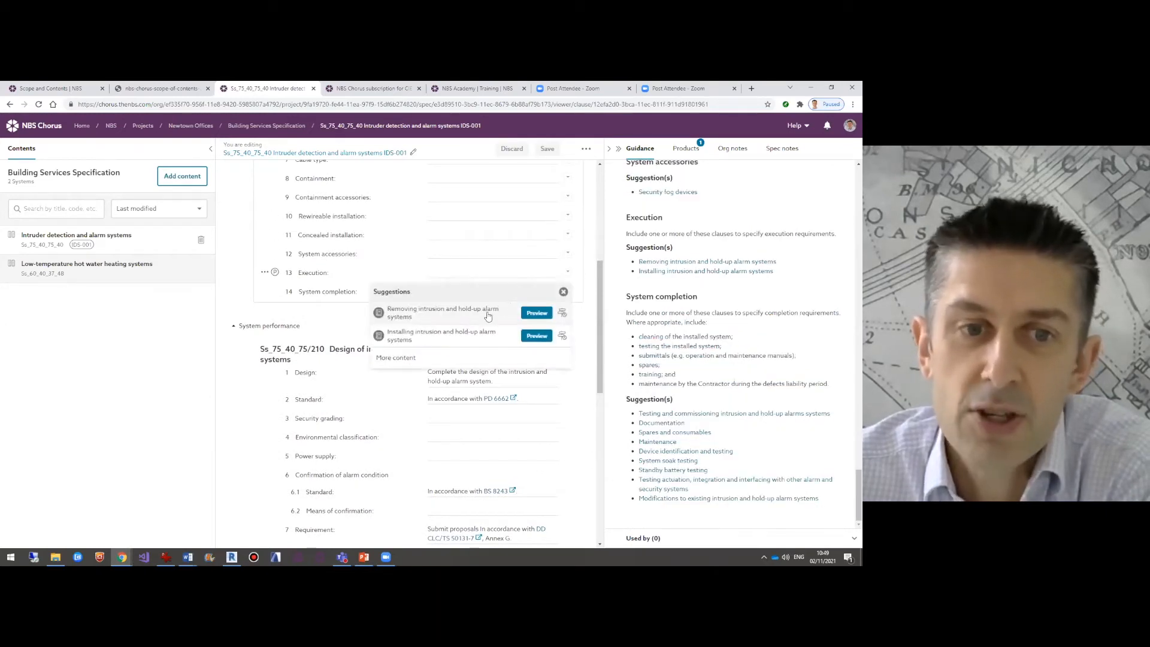
click(405, 316)
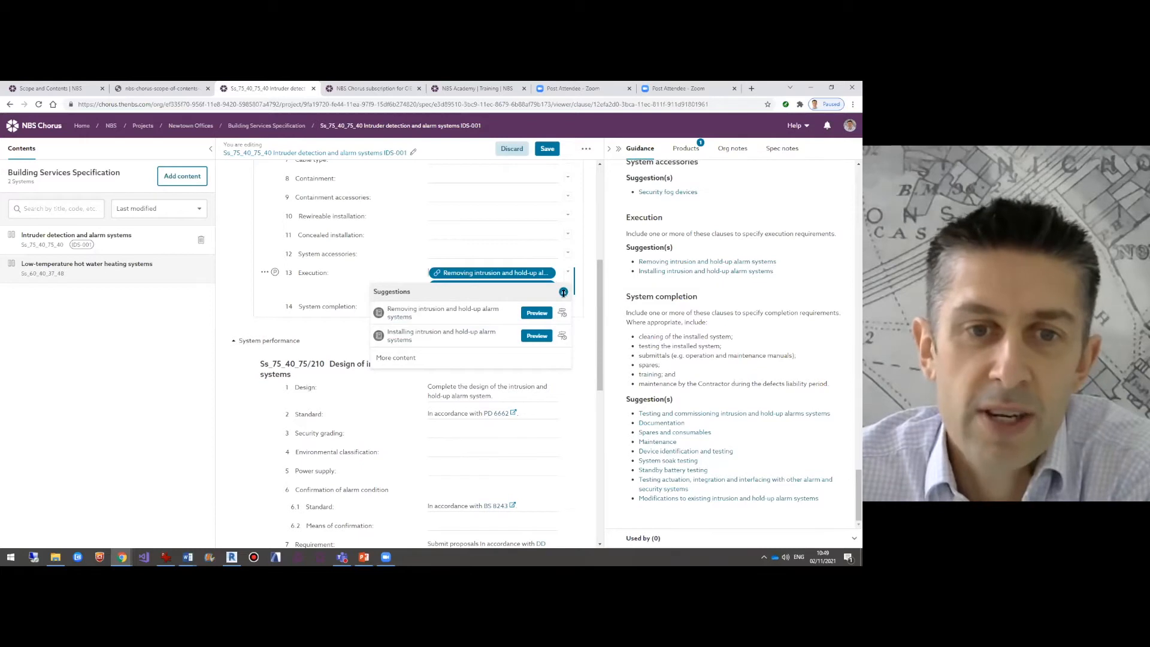
click(441, 336)
Under System completion, add the suggested clauses for testing and commissioning, documentation, spares, maintenance, device identification and testing actuation and integration, and save the system.
click(478, 305)
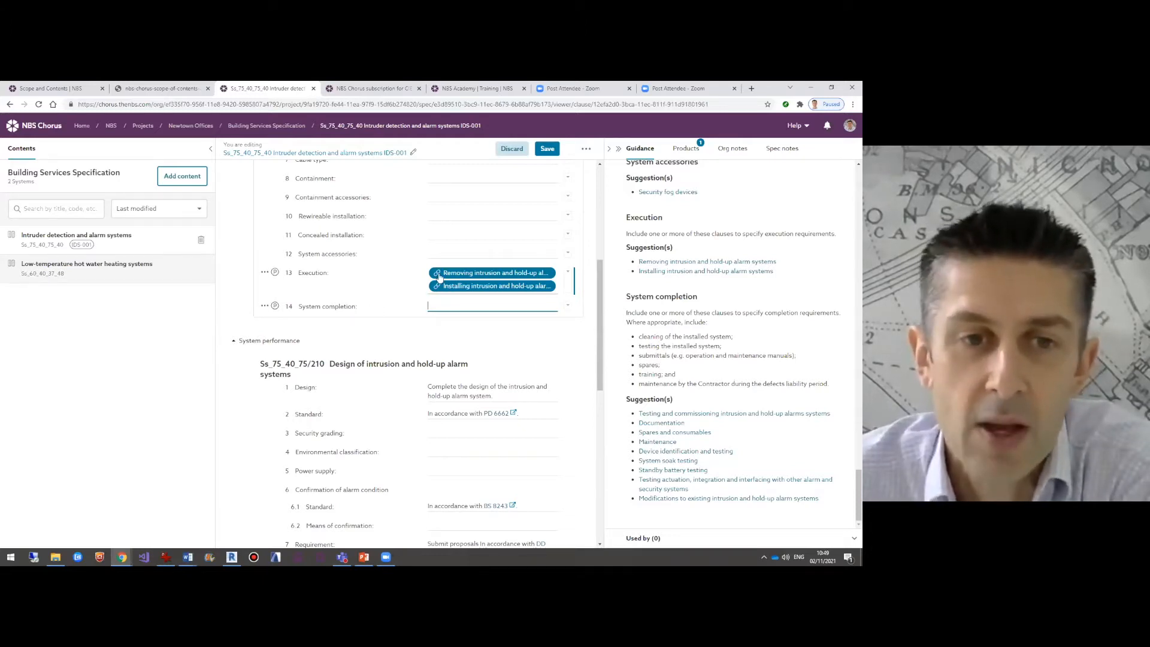
click(568, 307)
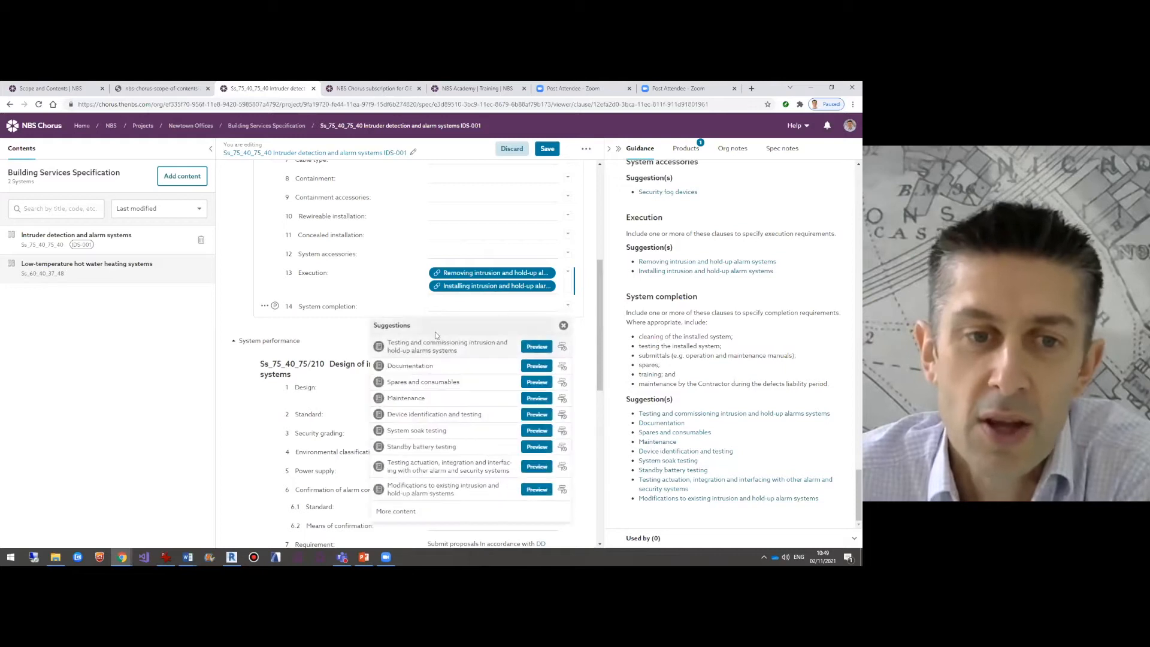
click(418, 369)
click(422, 386)
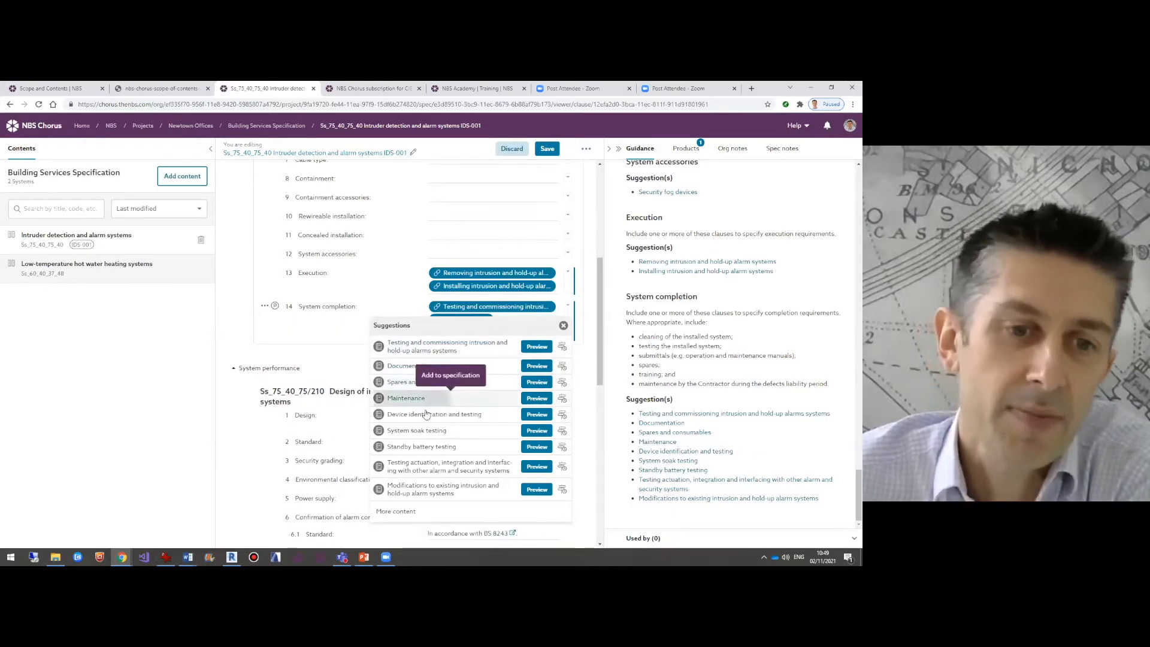
click(425, 418)
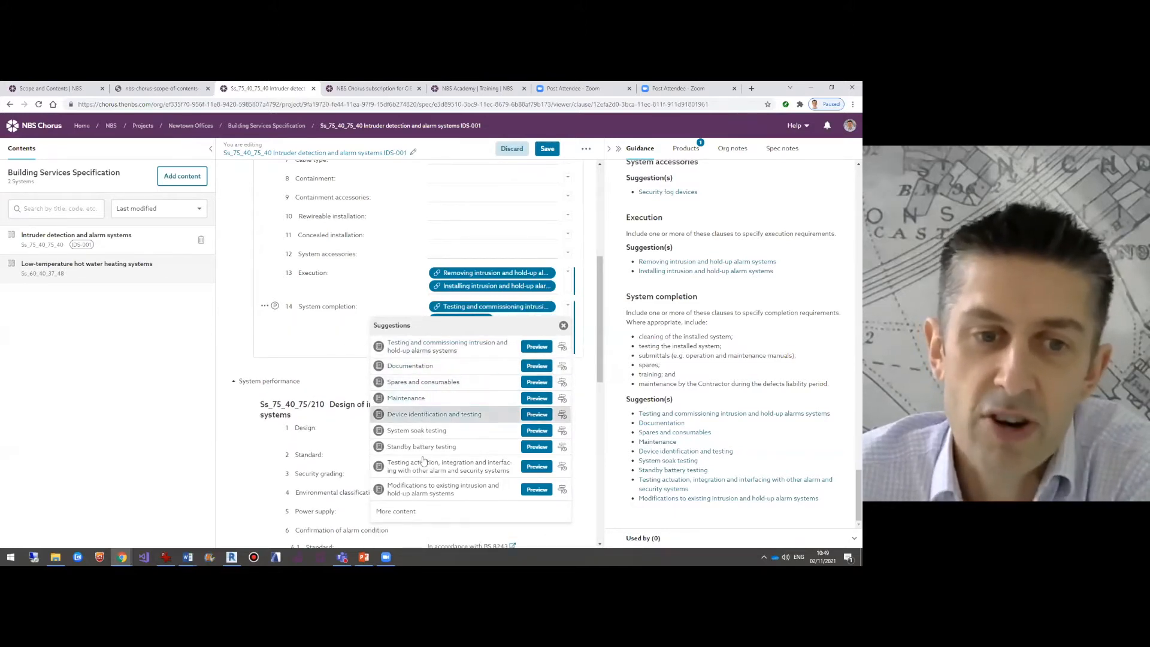
click(516, 470)
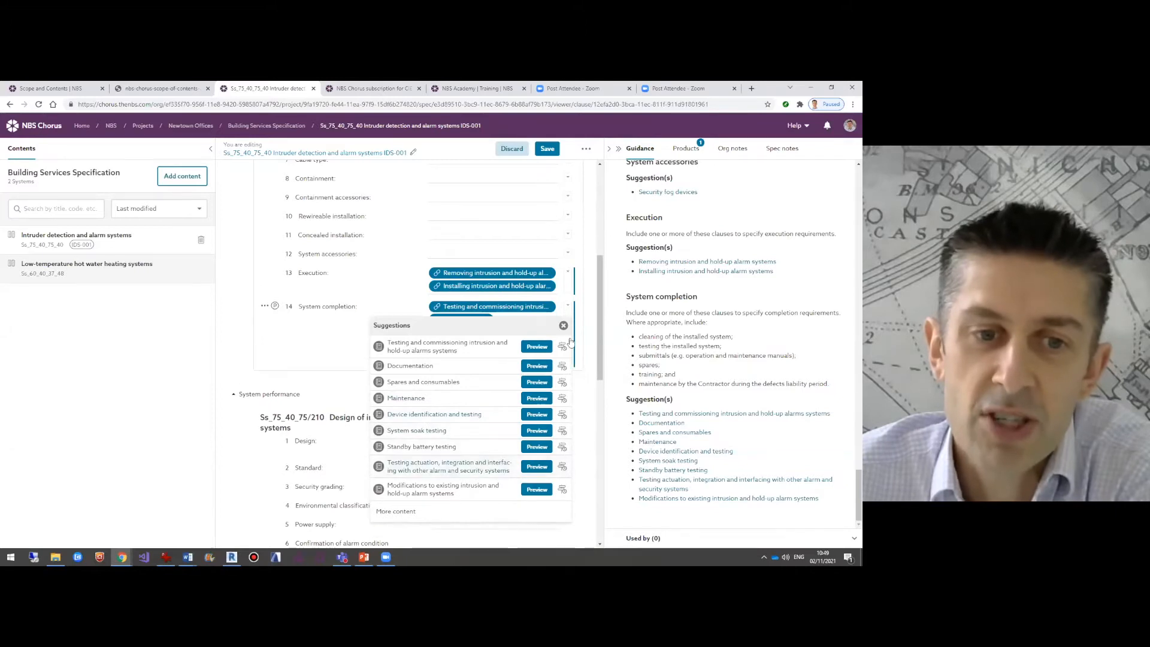
click(548, 150)
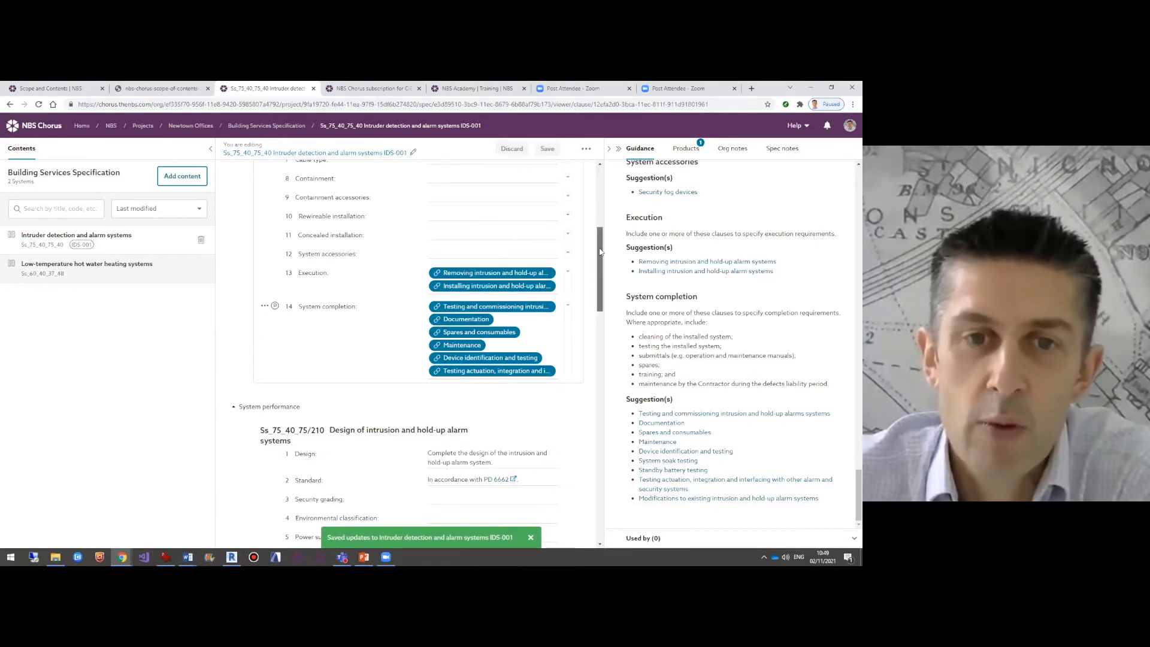
Collapse the Systems, System performance and Execution groups and read through the Testing and commissioning clause under System completion.
scroll(600, 252, up, 5)
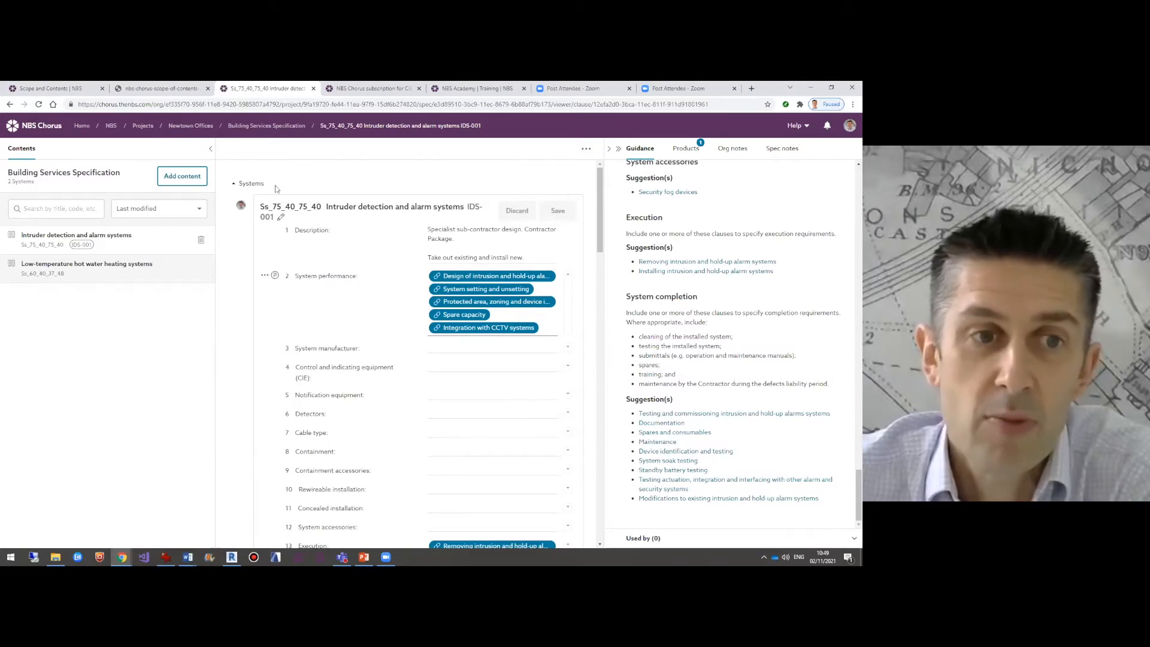
click(246, 184)
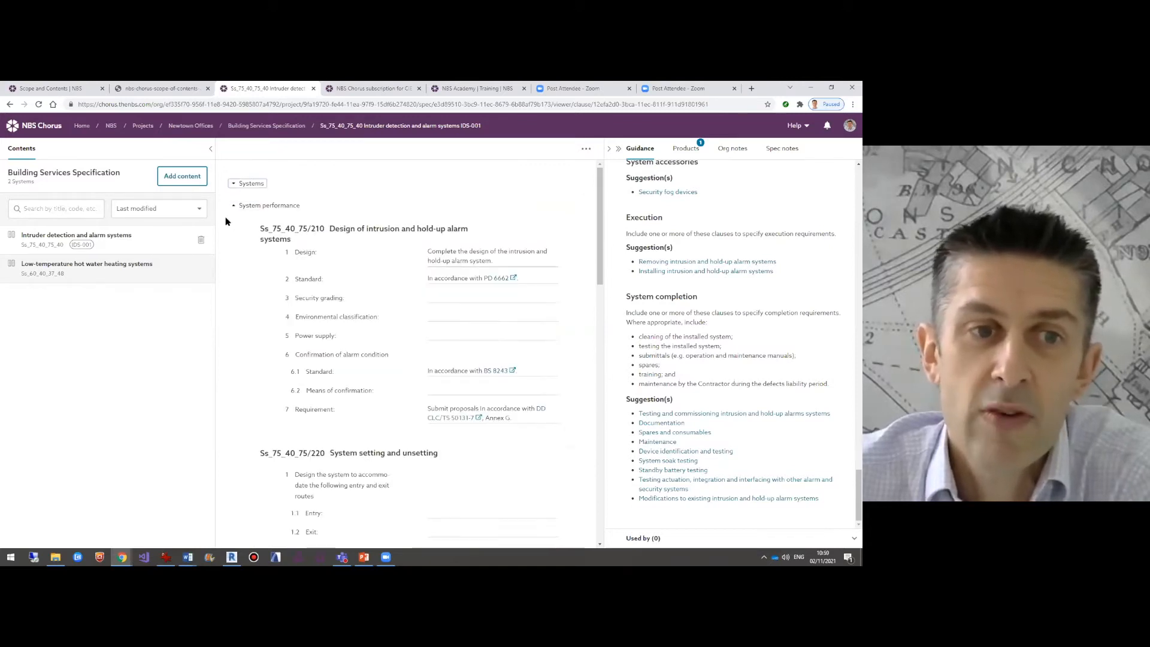
scroll(344, 320, down, 3)
scroll(244, 218, up, 3)
click(267, 206)
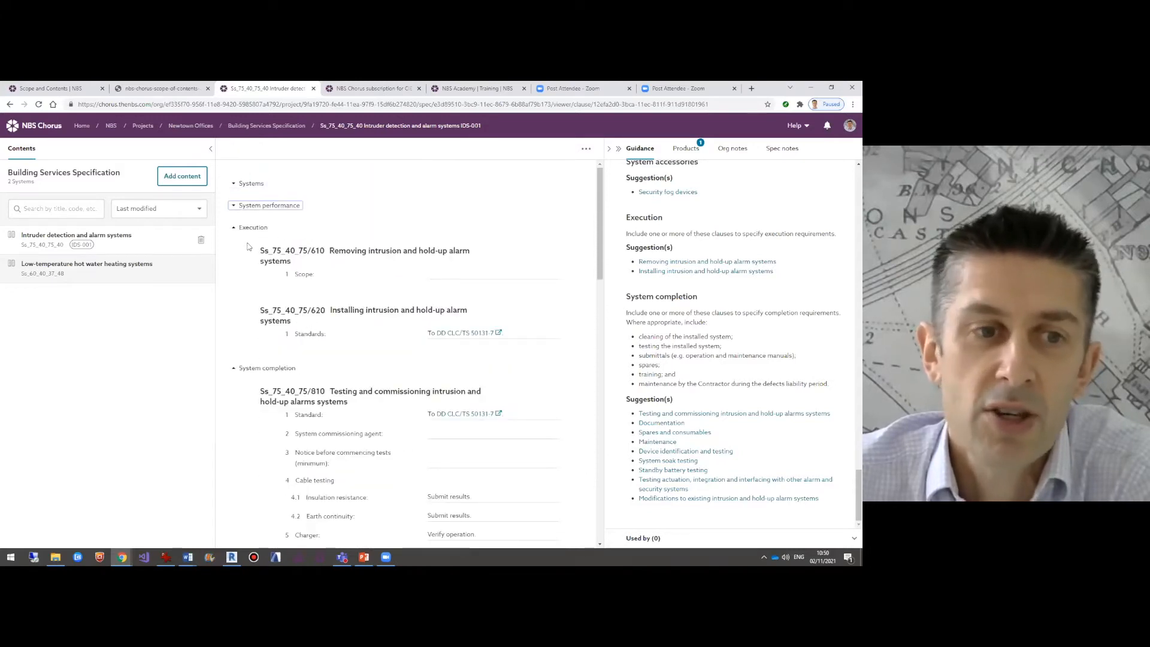
click(235, 229)
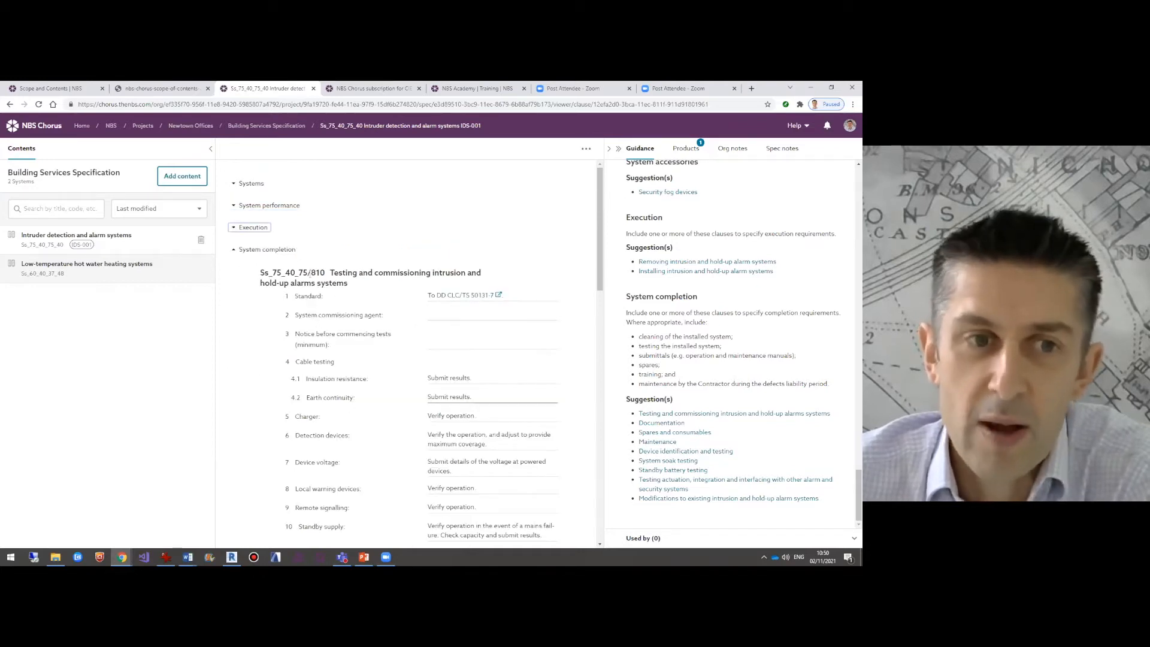
scroll(416, 353, down, 3)
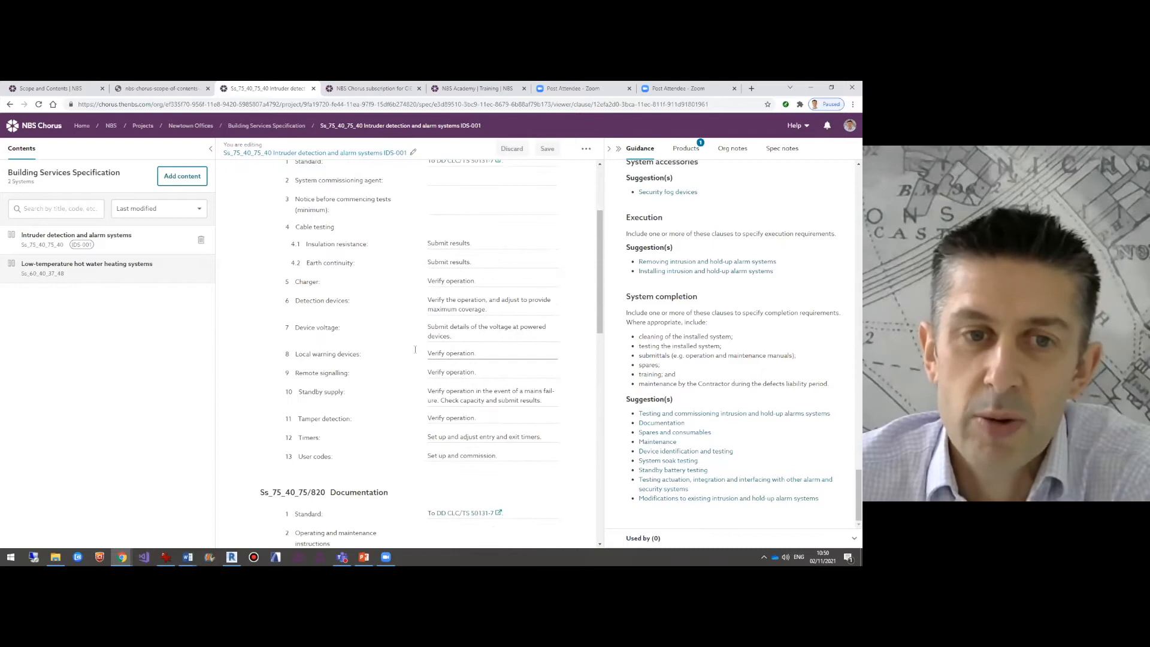
scroll(415, 353, up, 2)
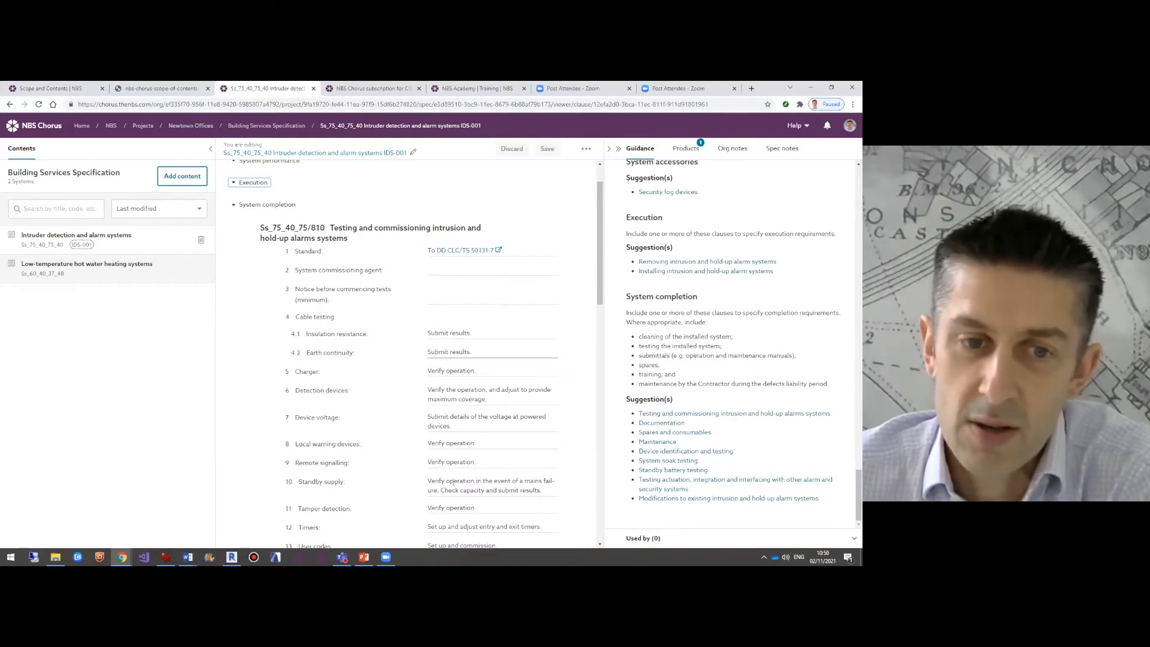
scroll(452, 354, down, 1)
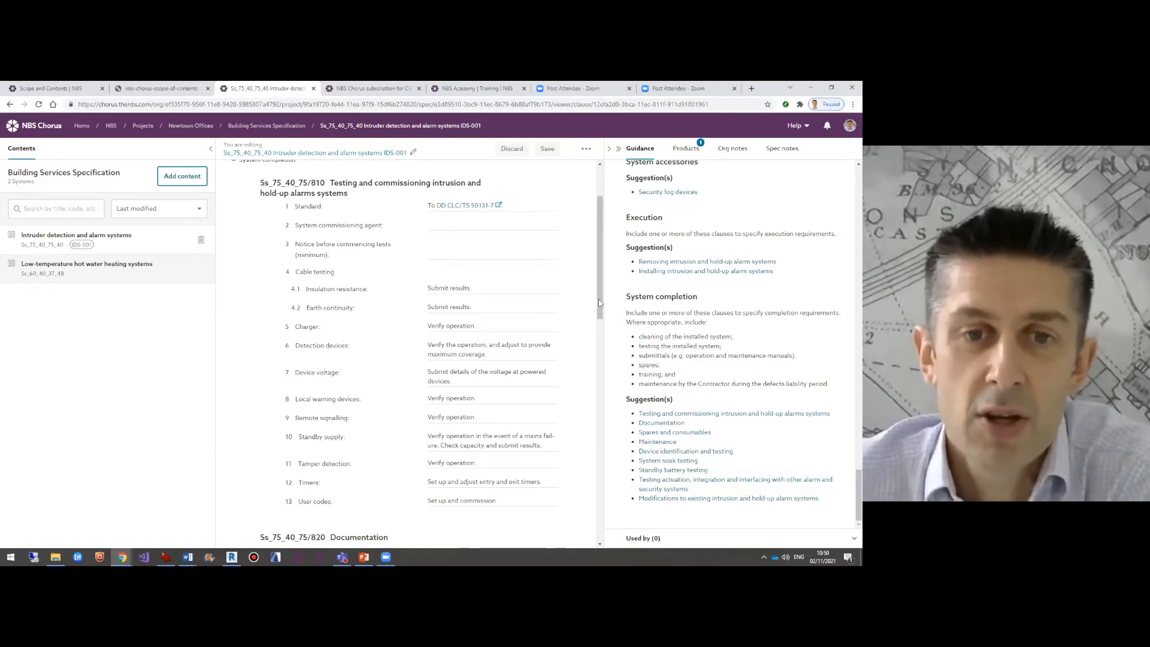
Expand the System performance and Systems groups again.
drag(599, 263, 600, 225)
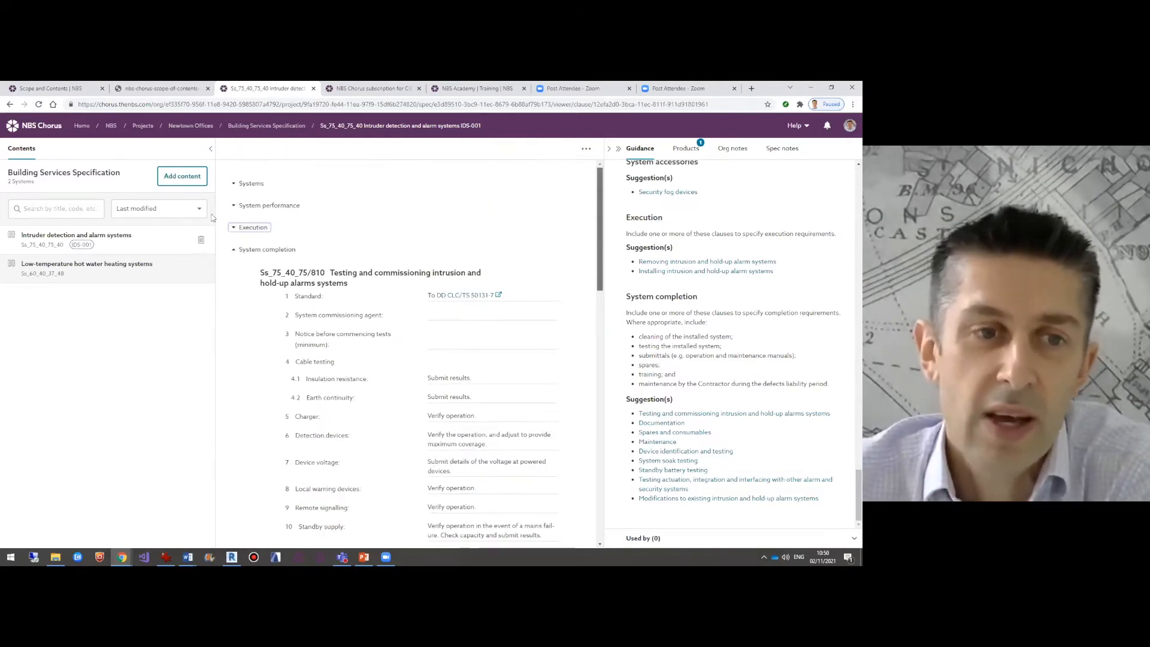
click(242, 205)
click(234, 185)
In the Design of intrusion and hold-up alarm systems clause, set the security grading to BS EN 50131-1, grade 3.
scroll(401, 281, down, 8)
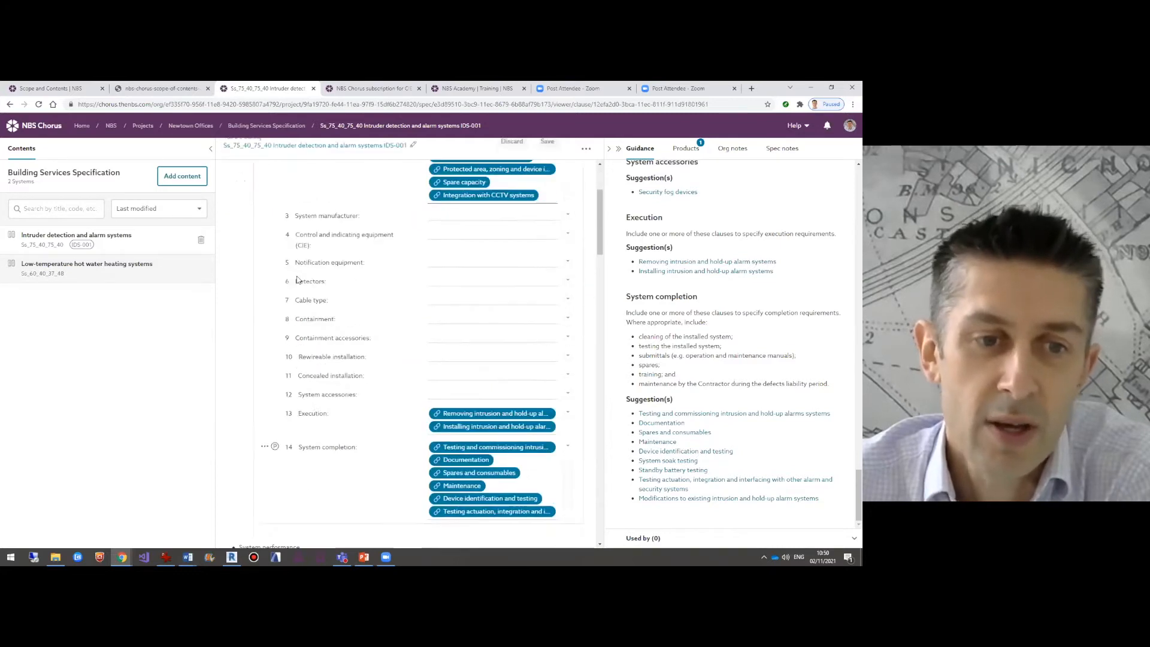
scroll(401, 281, down, 1)
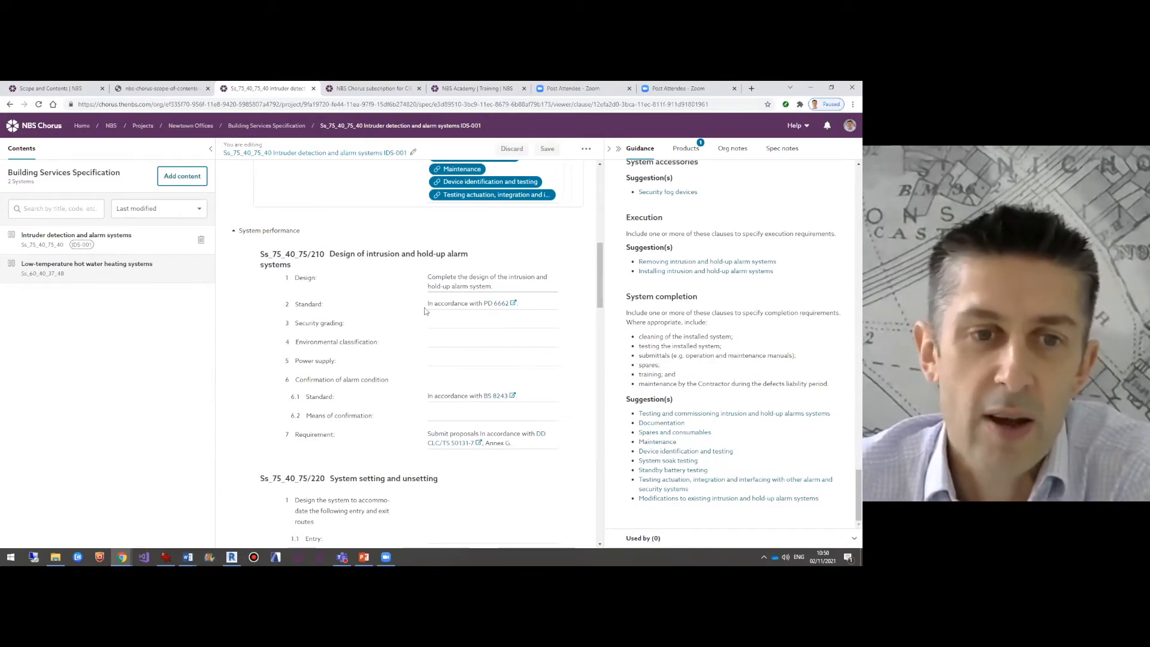
click(436, 267)
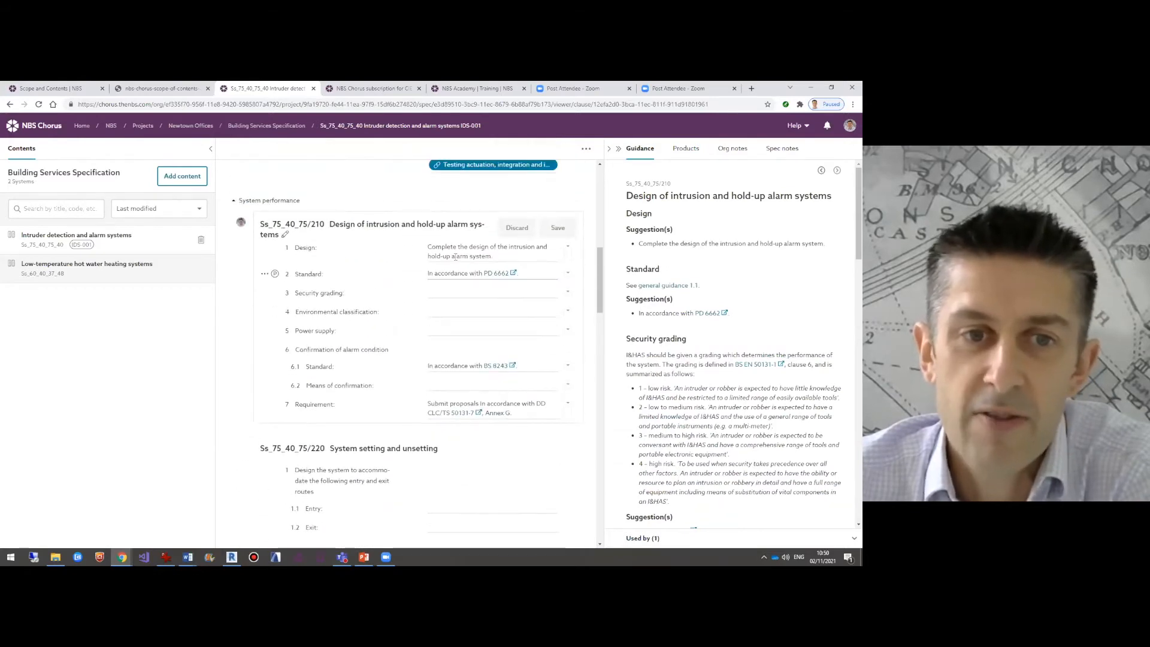
click(531, 291)
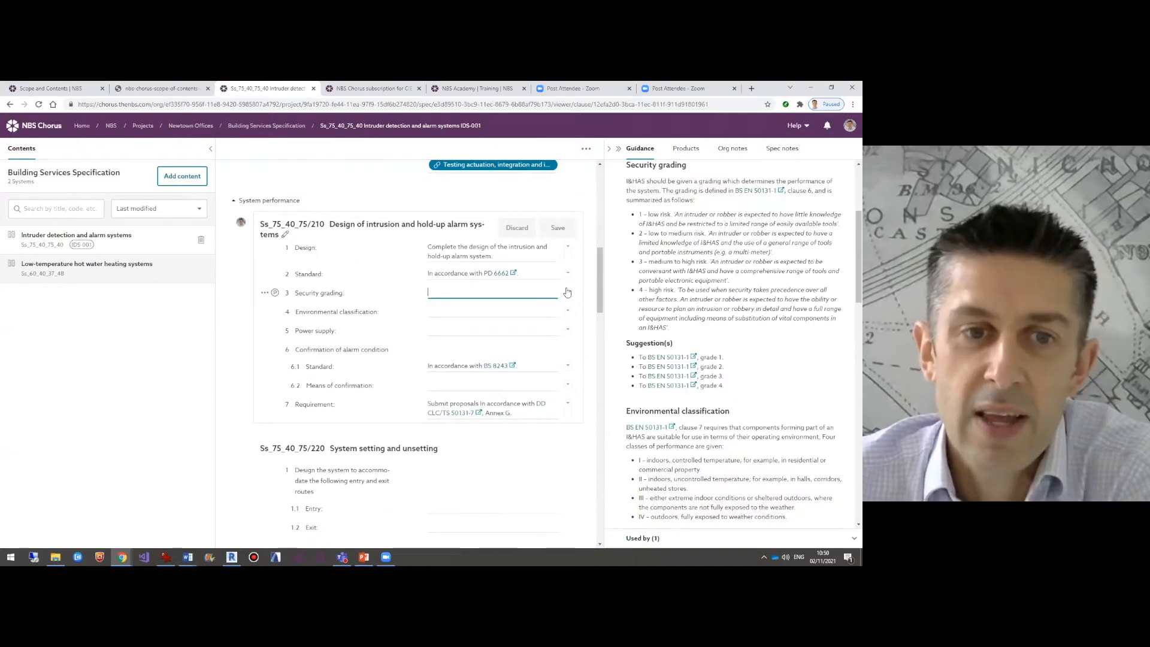
click(568, 294)
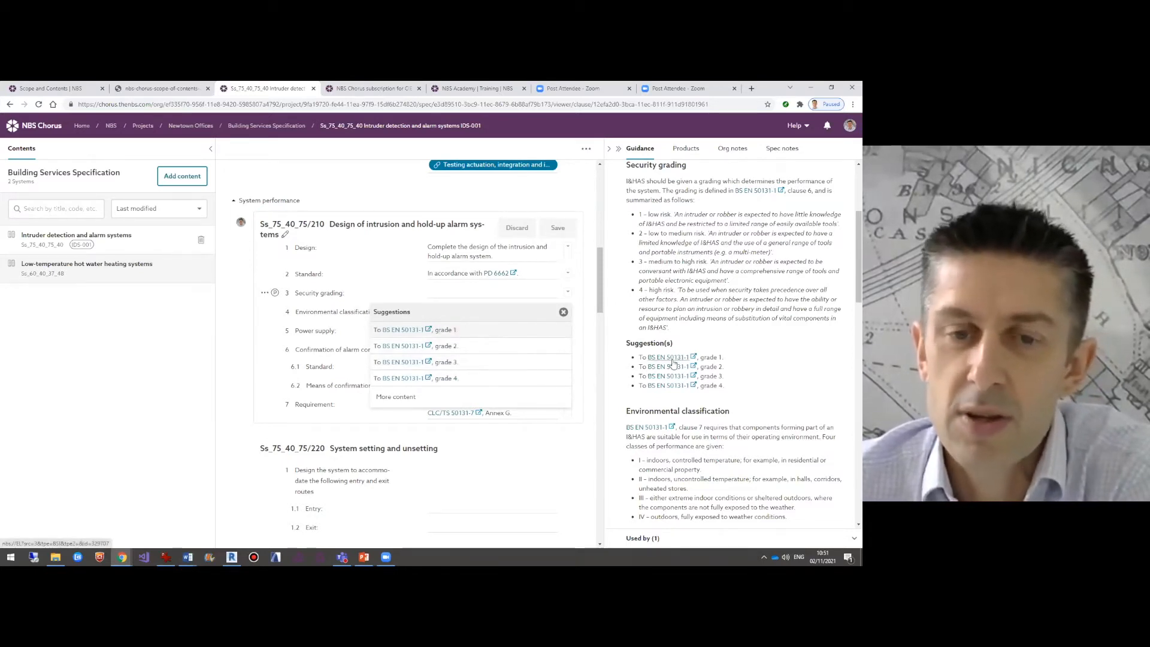
click(462, 361)
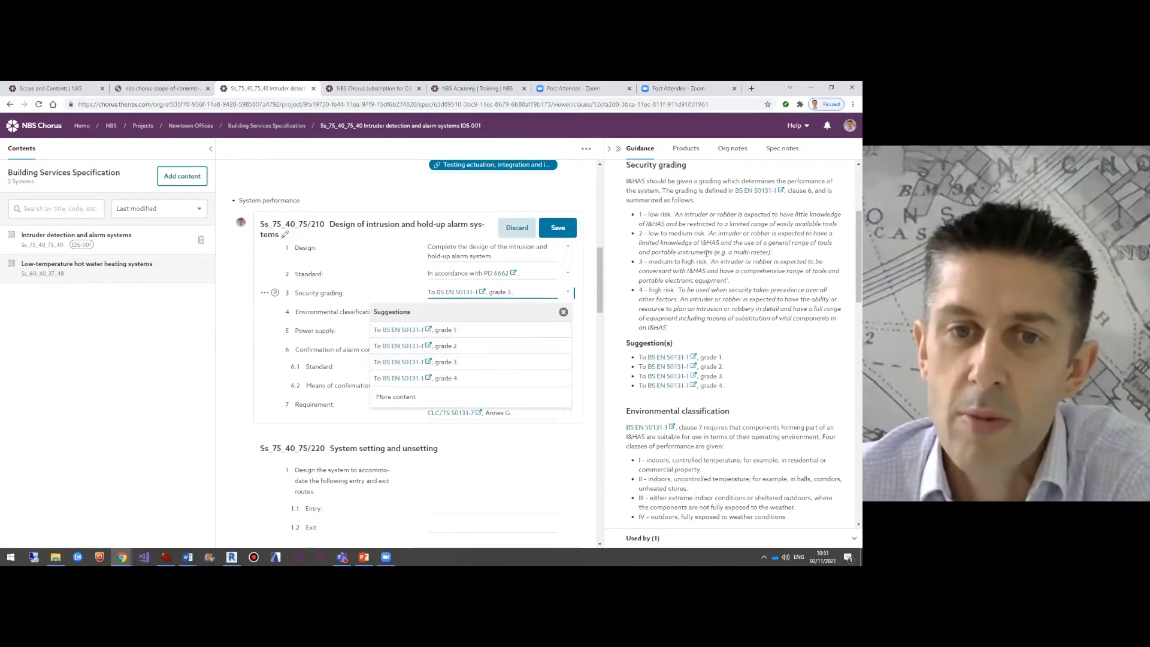
click(564, 313)
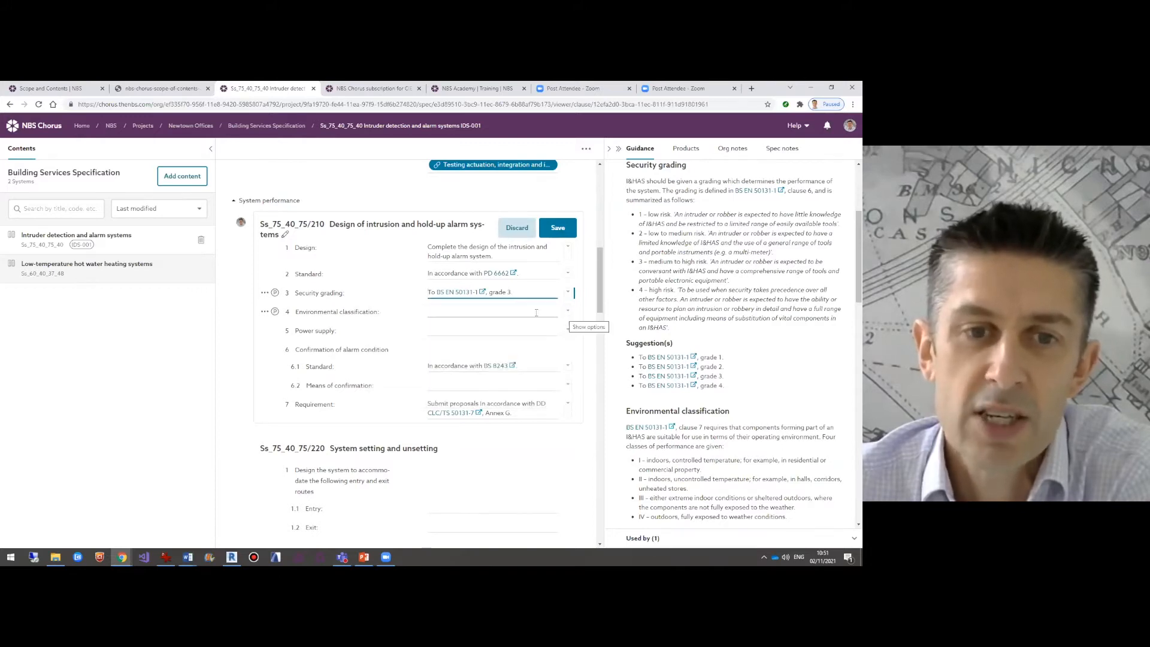
Set the alarm design clause's environmental classification to BS EN 50131-1, Class II, and save the clause.
click(438, 312)
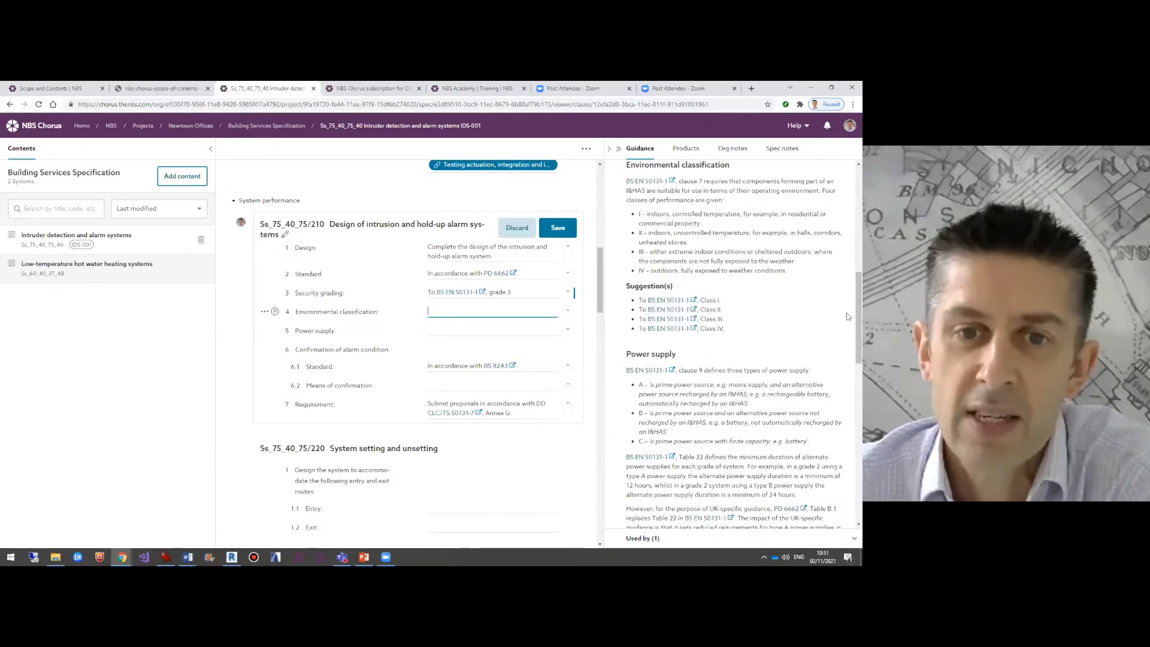
mouse_move(848, 291)
mouse_down()
mouse_move(848, 269)
mouse_move(848, 313)
mouse_up()
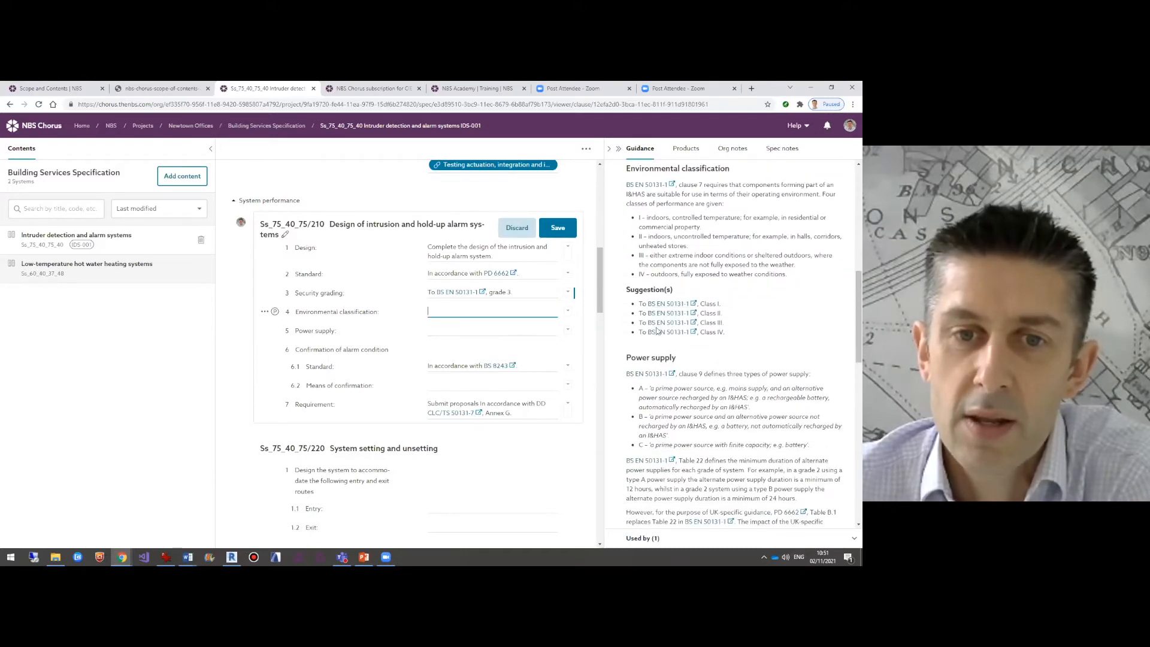
click(566, 316)
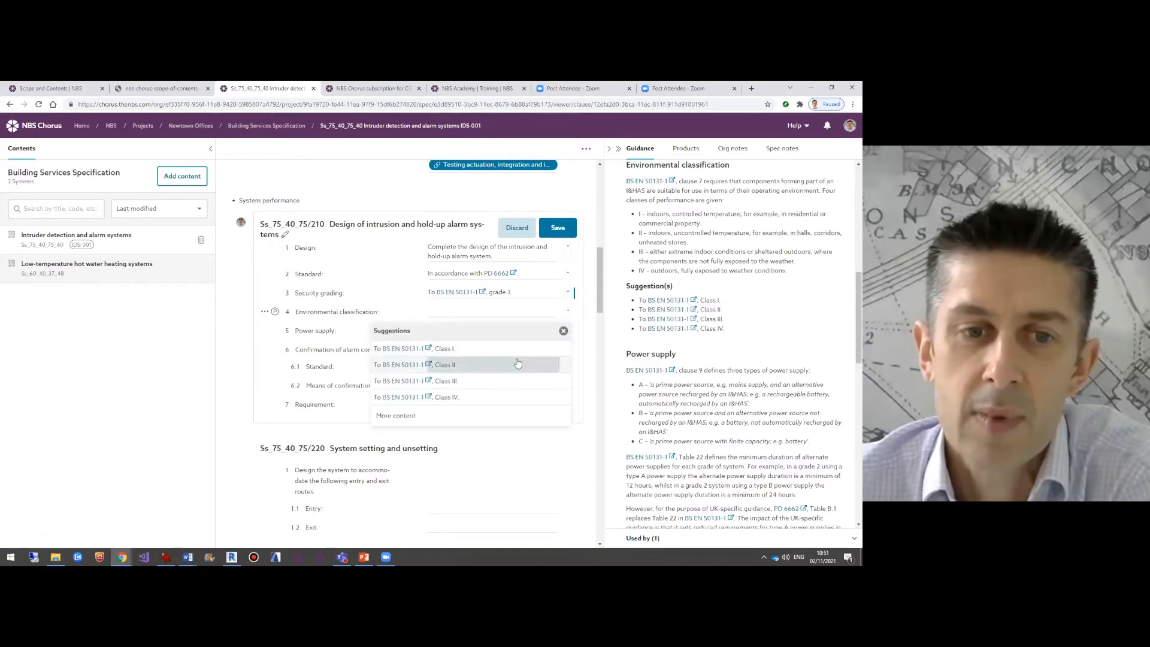
click(509, 364)
click(563, 333)
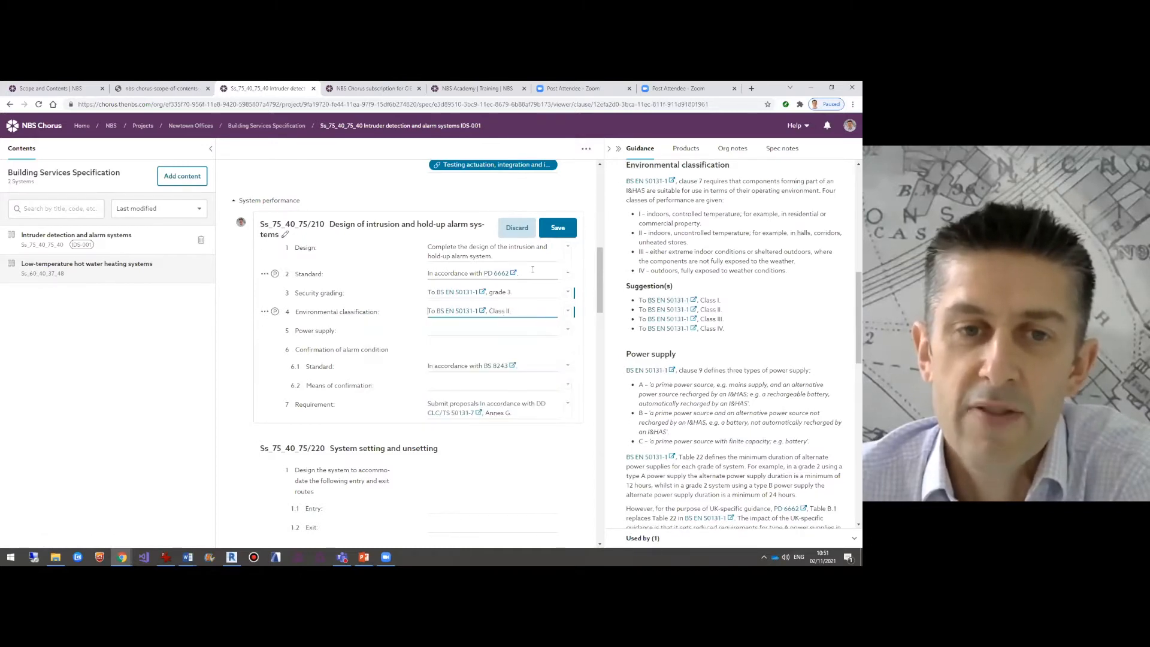
click(559, 228)
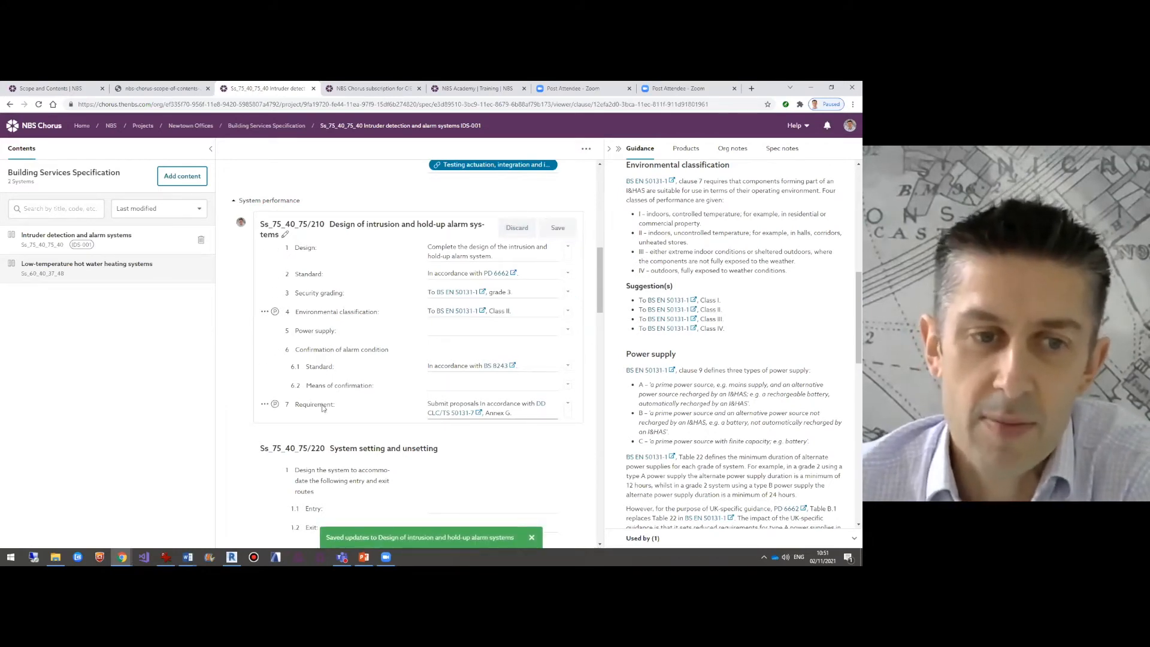
Exclude the Means of confirmation and Requirement rows, and insert a row named "Additional requirement" below Environmental classification.
click(275, 385)
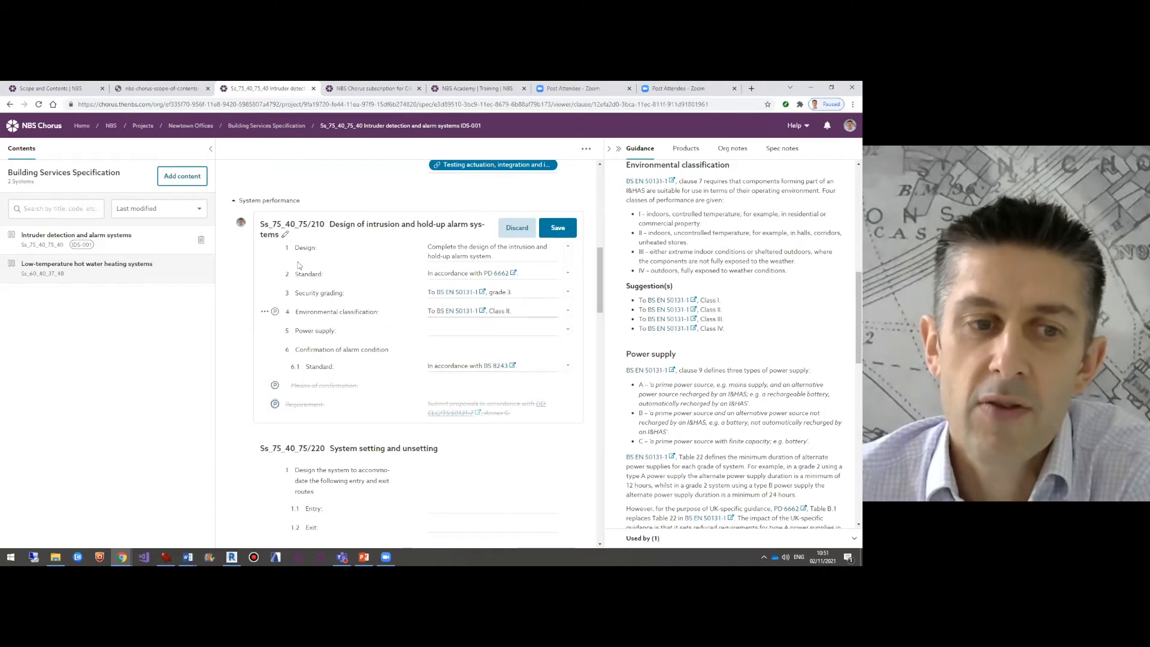
click(264, 312)
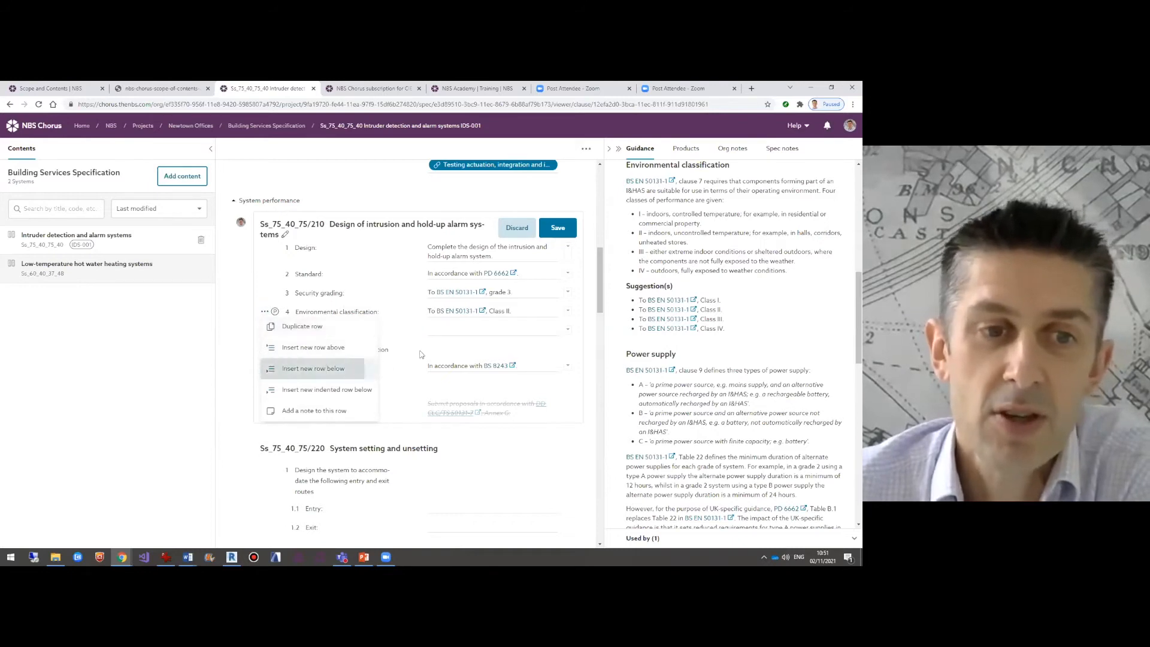
click(313, 369)
click(320, 333)
text(Additional requirement)
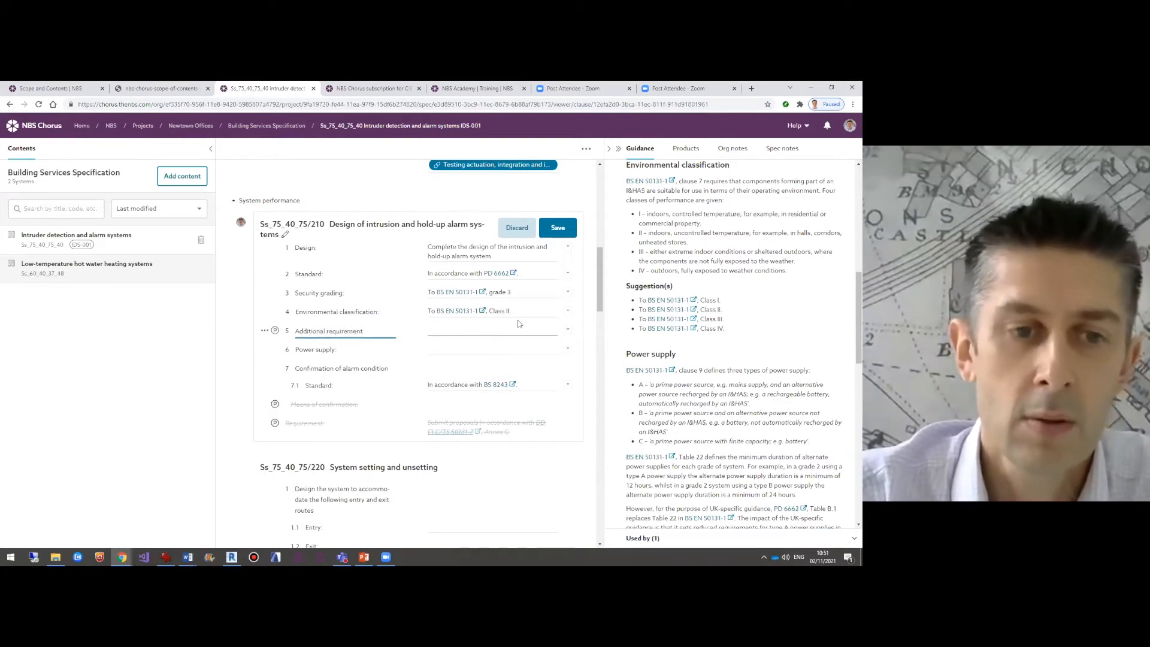
Enter "Add your own items." as the value of the Additional requirement row.
click(484, 331)
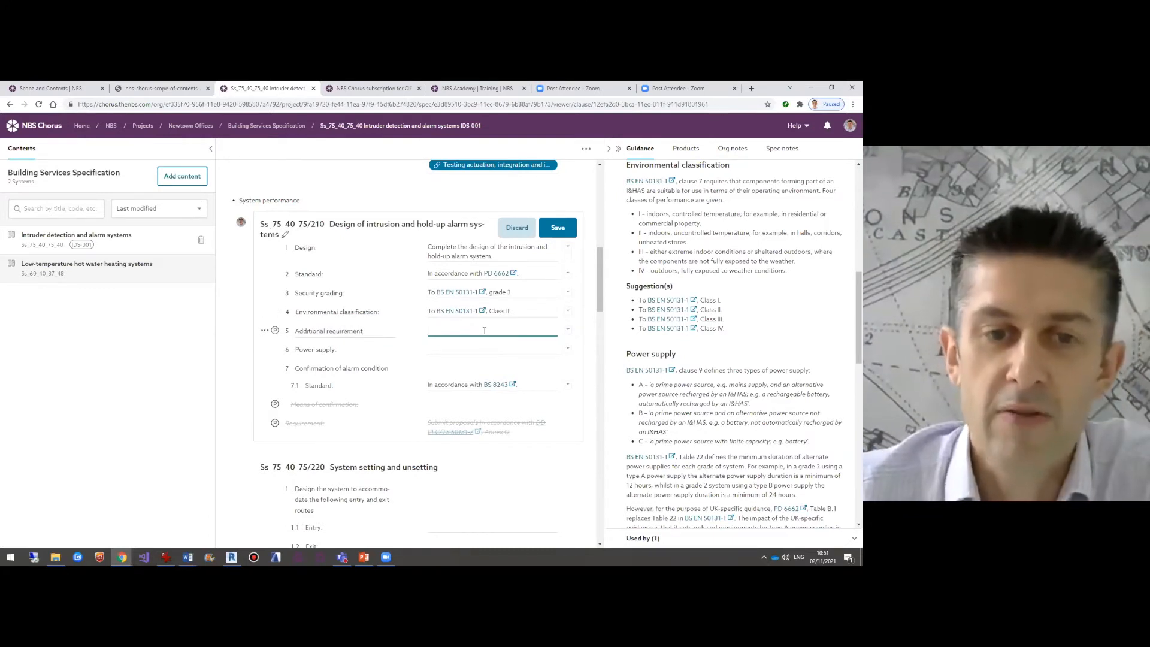
text(Add your)
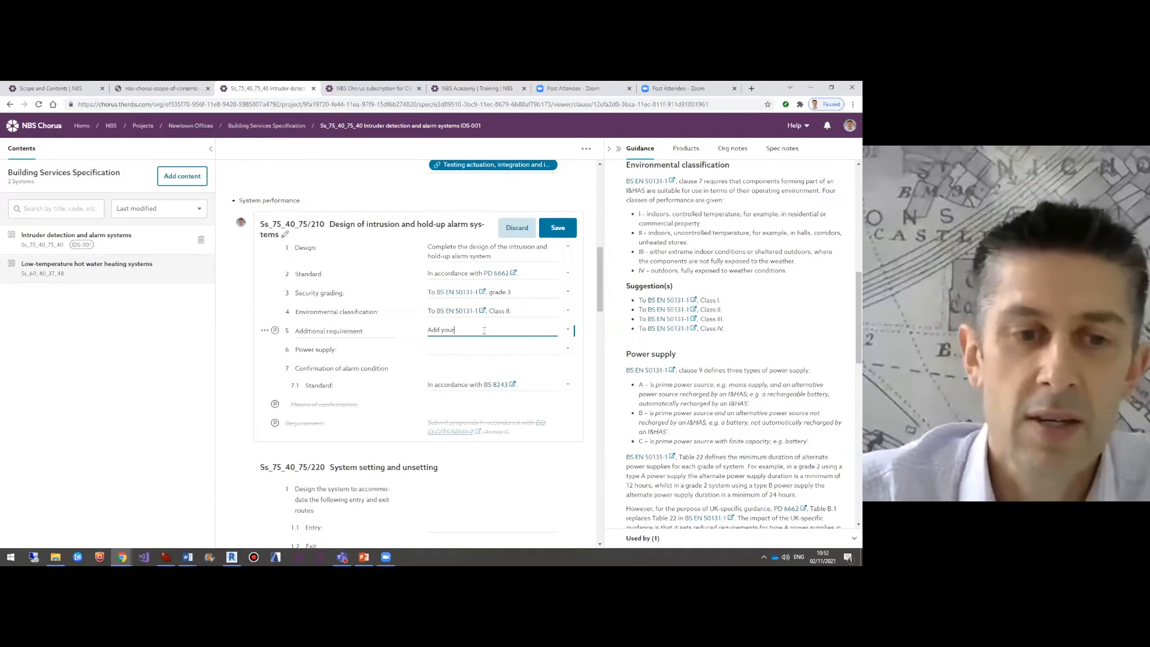
text( own items.)
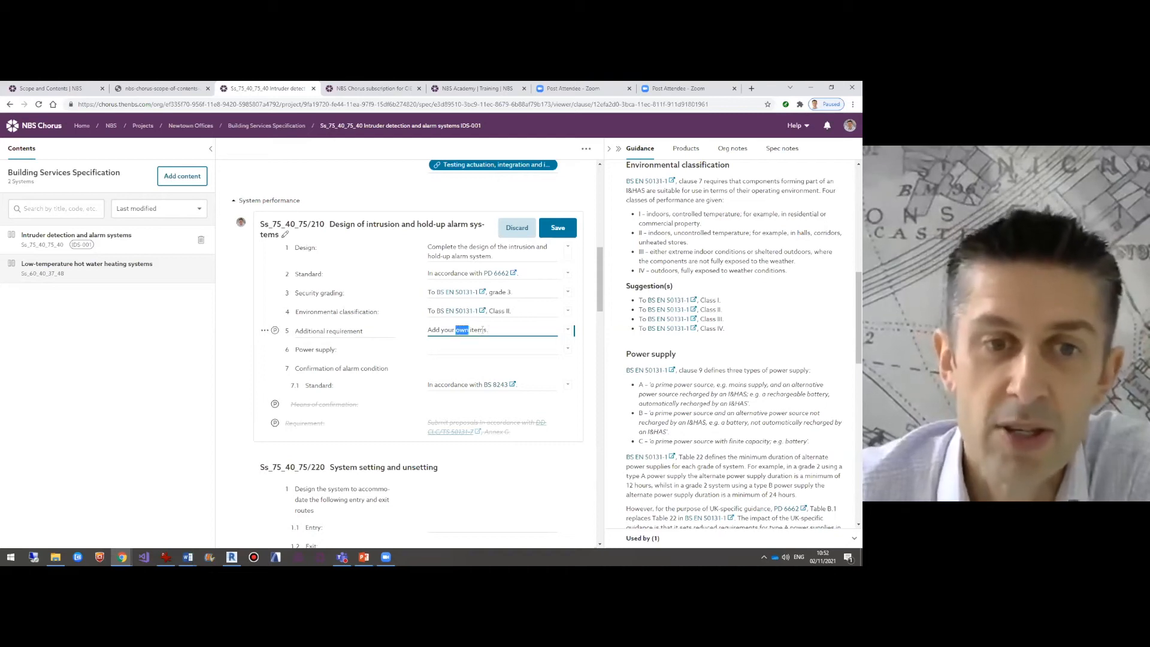
drag(483, 330, 487, 331)
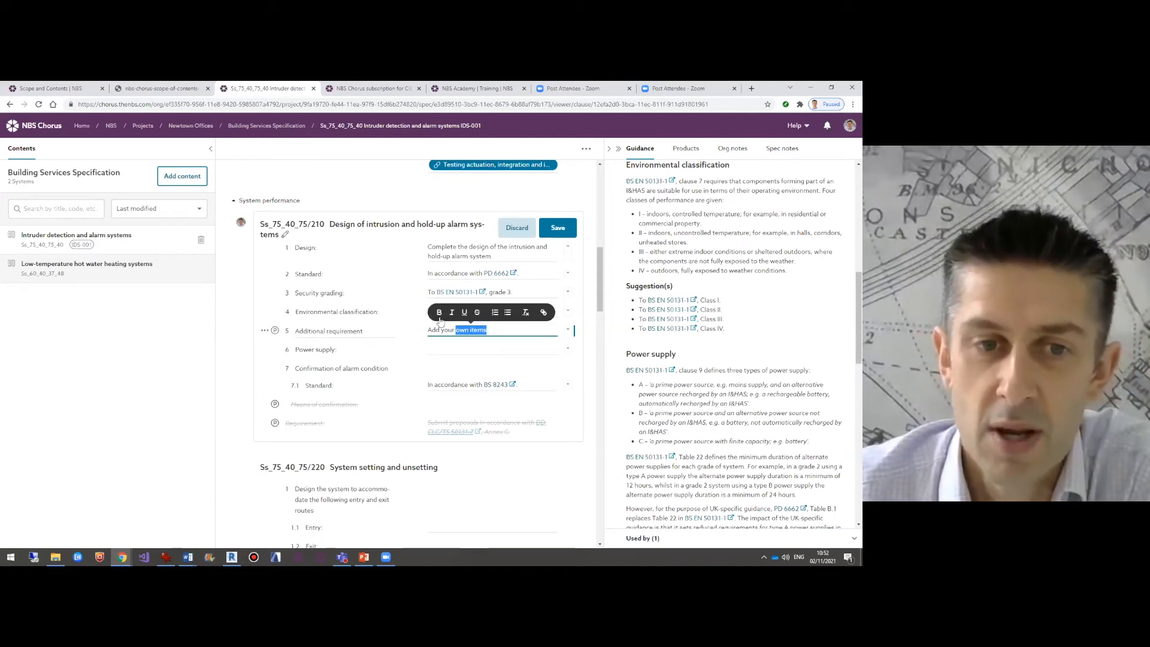
click(545, 314)
text(ww)
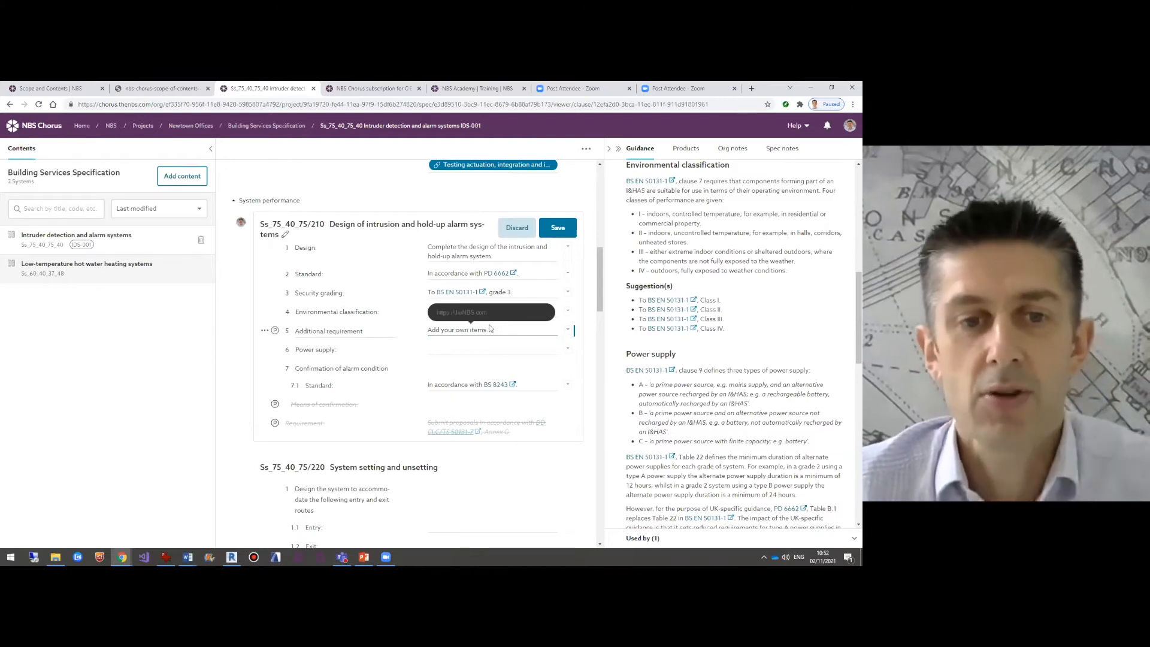
text(w.thenbs.com)
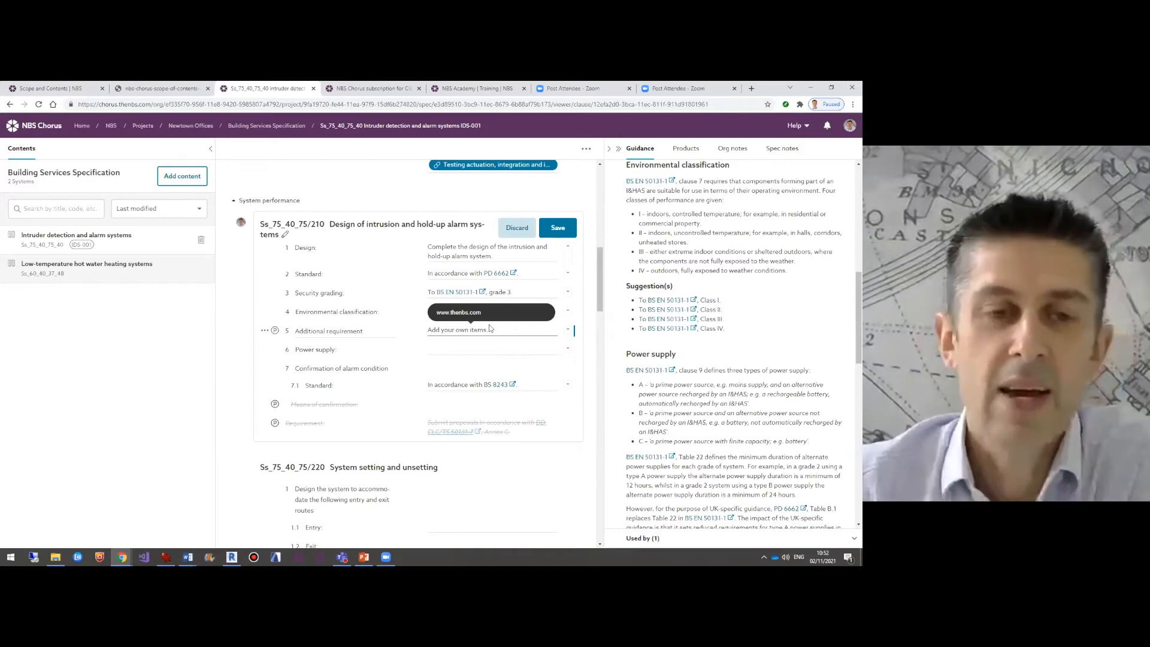
key(Return)
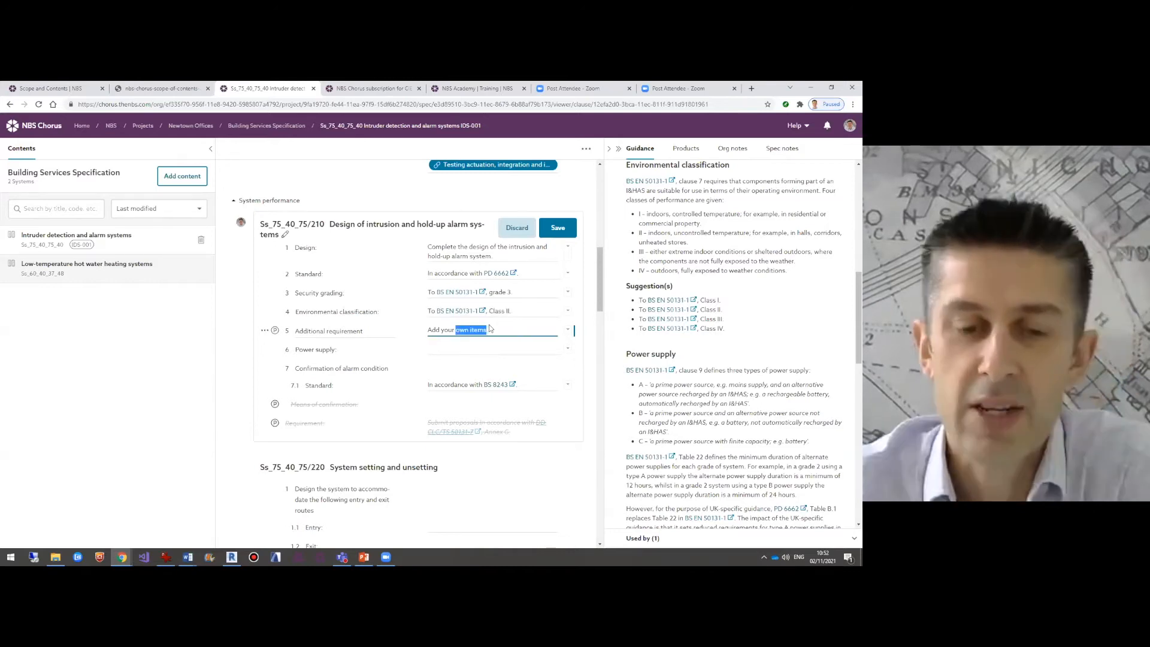
click(491, 330)
click(558, 228)
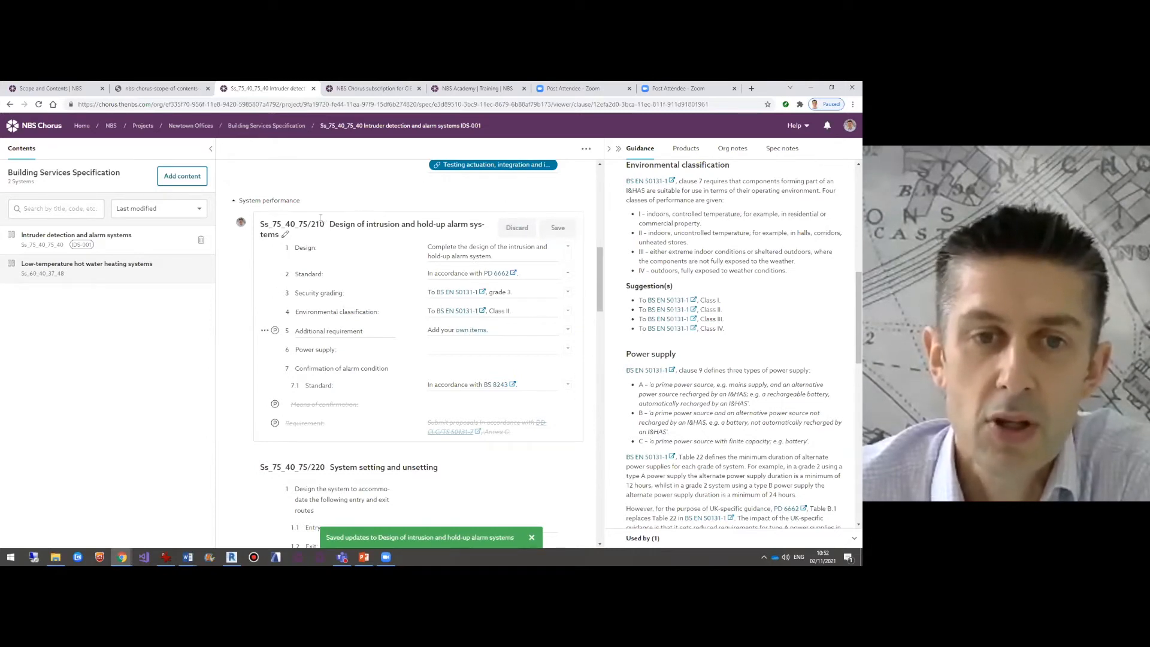
Open the Low-temperature hot water heating systems clause for editing and exclude its System performance row.
drag(603, 300, 604, 223)
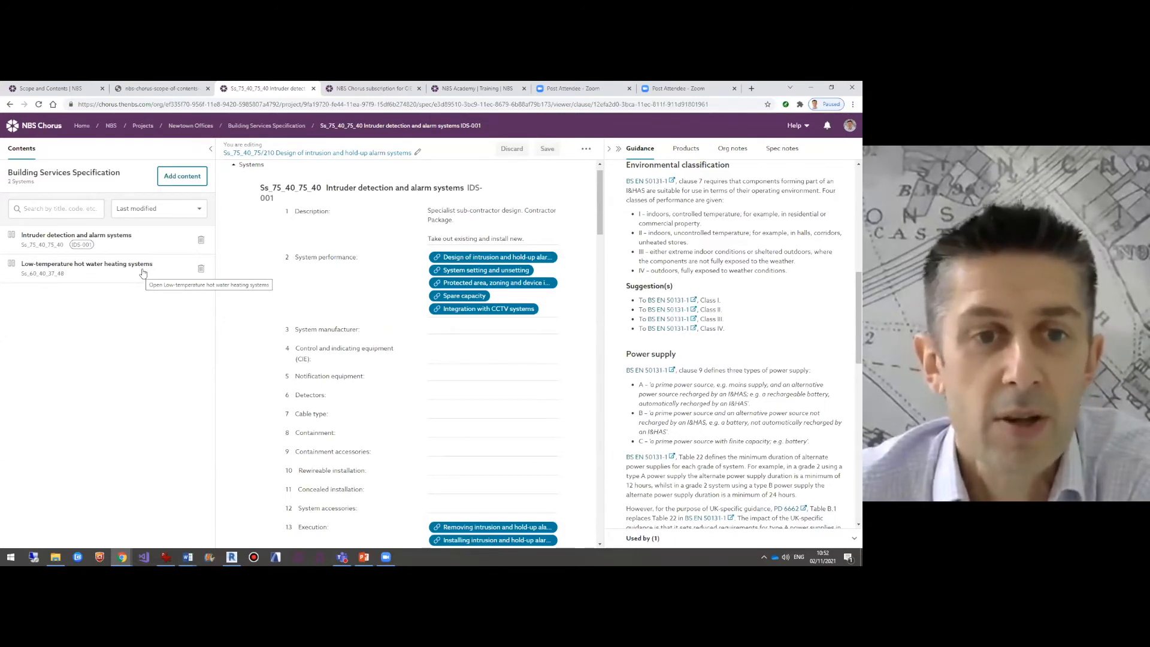
click(105, 270)
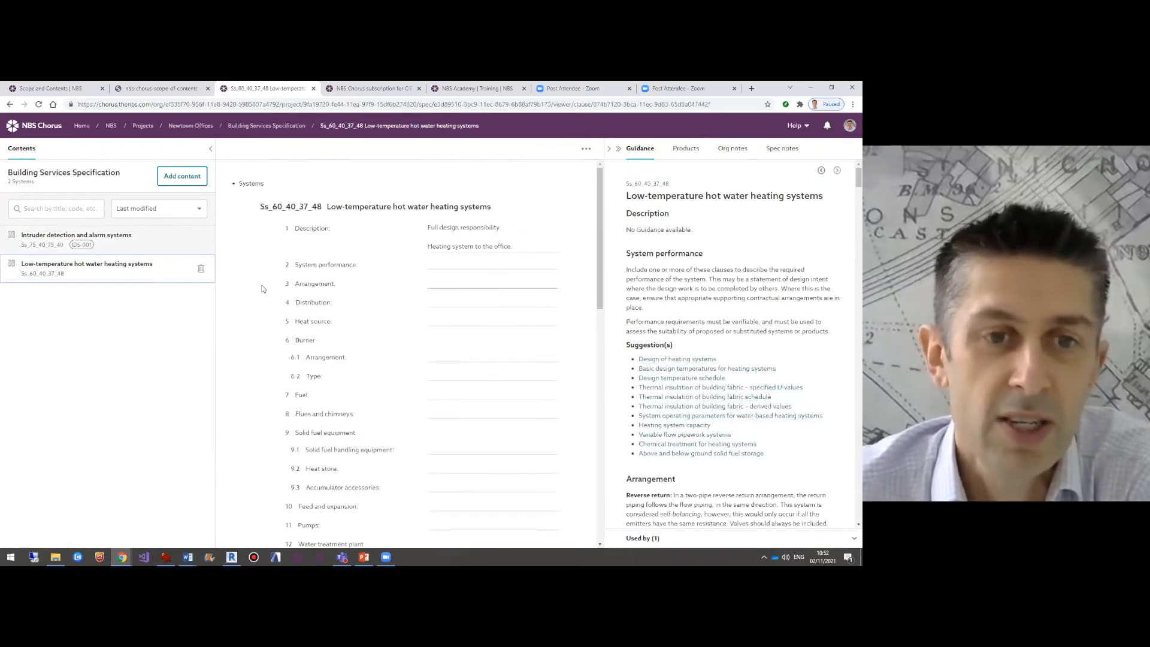
click(439, 223)
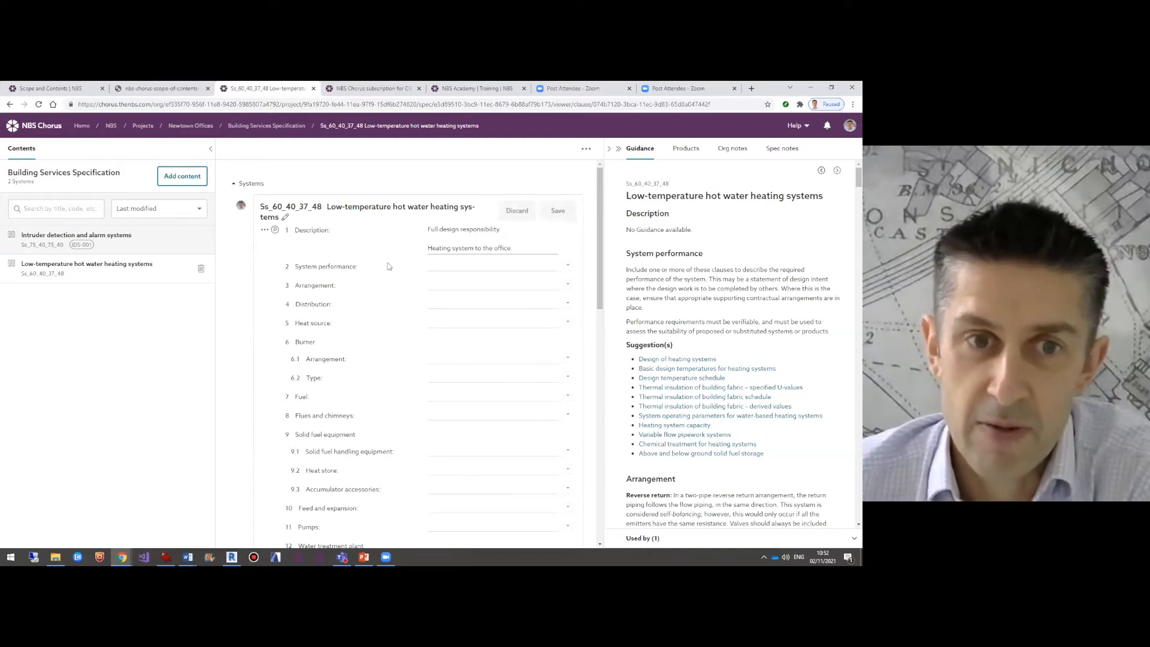
click(276, 266)
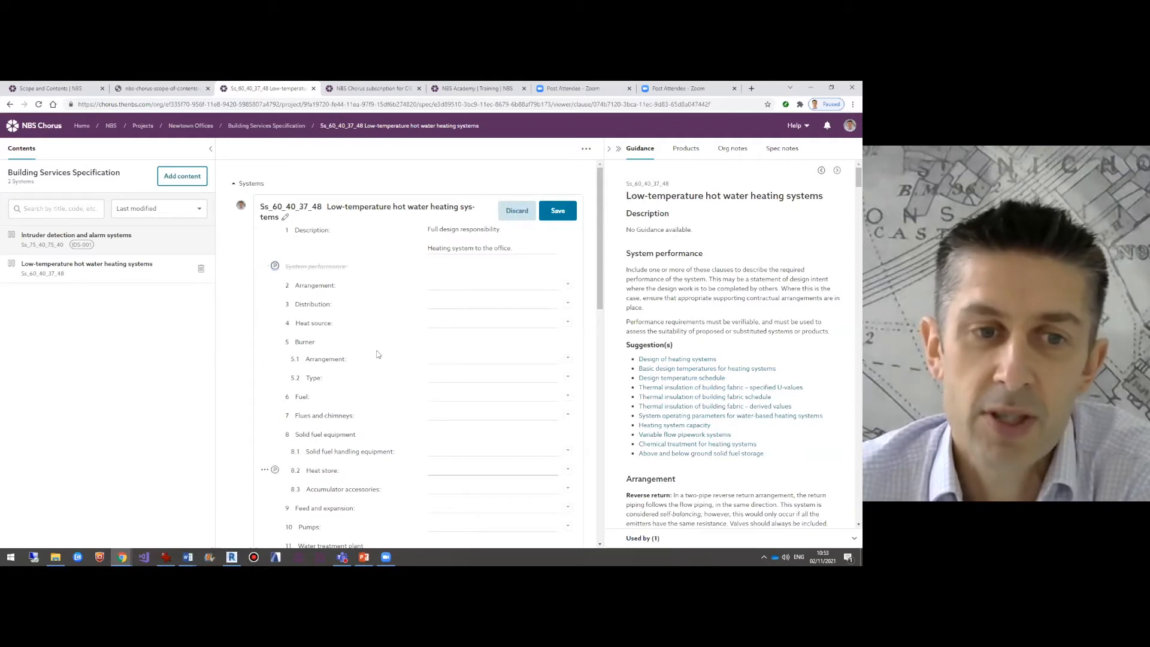
Link Gas-fired condensing boilers as the heat source of the low-temperature hot water heating system and save the clause.
click(340, 328)
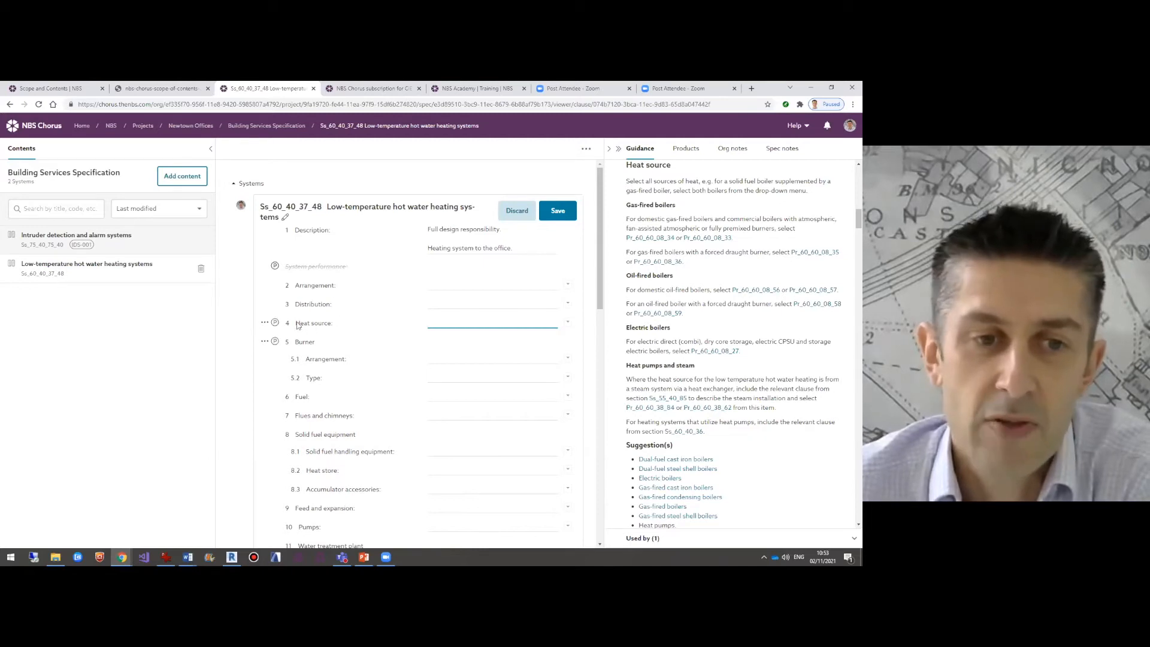
click(568, 327)
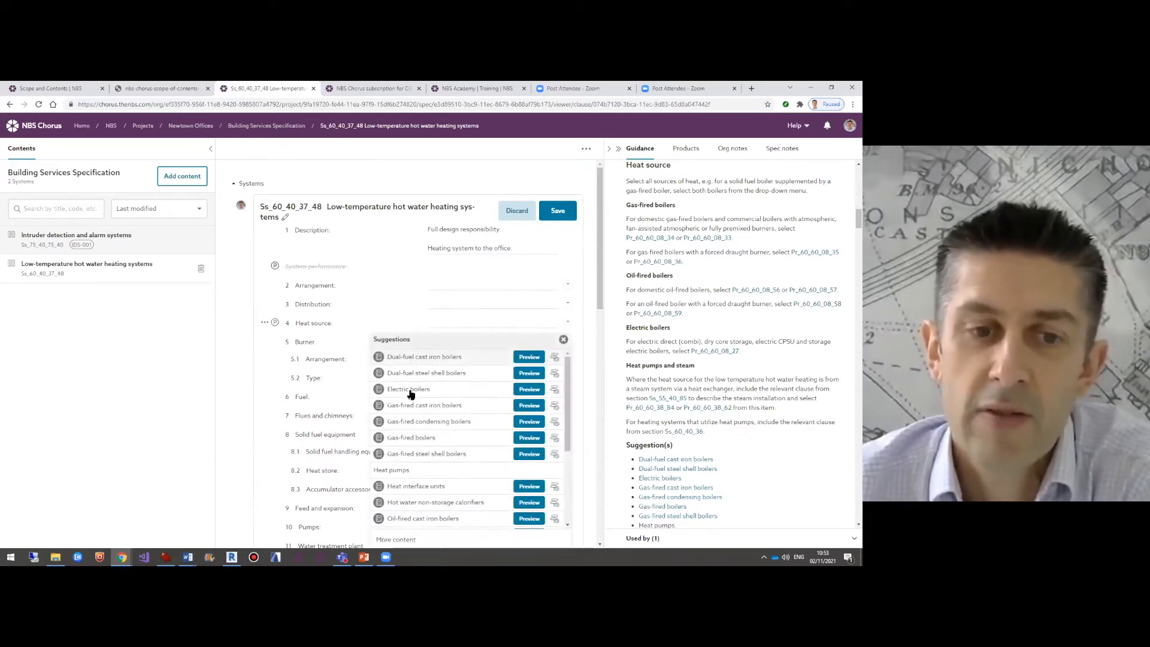
scroll(414, 501, down, 3)
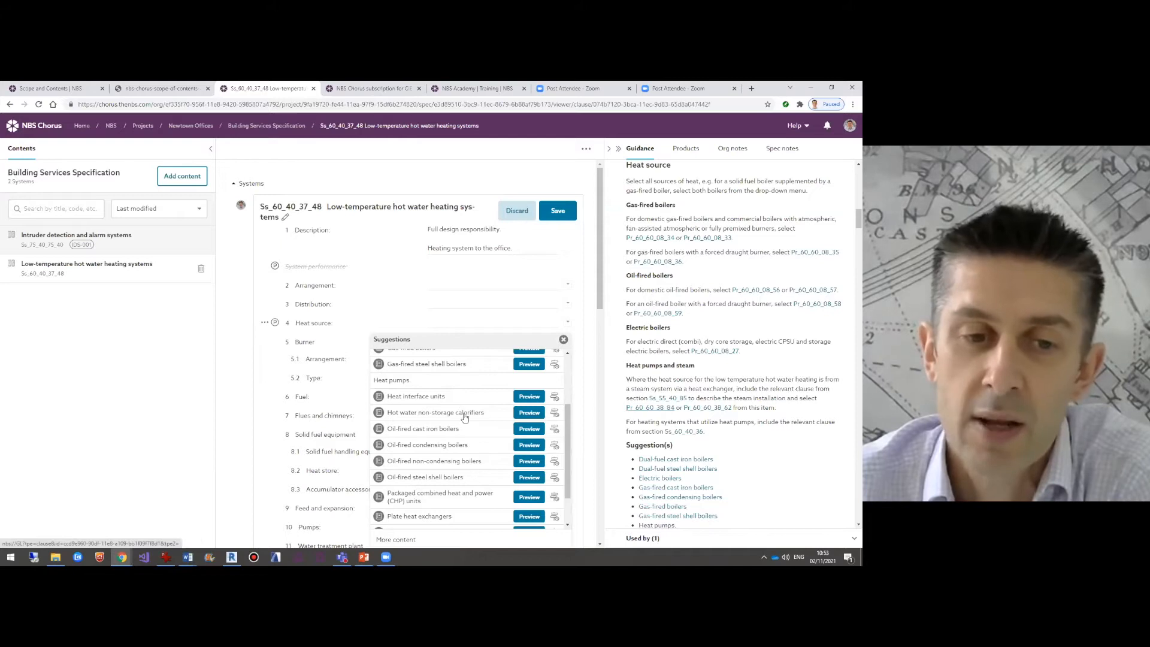
scroll(470, 371, up, 1)
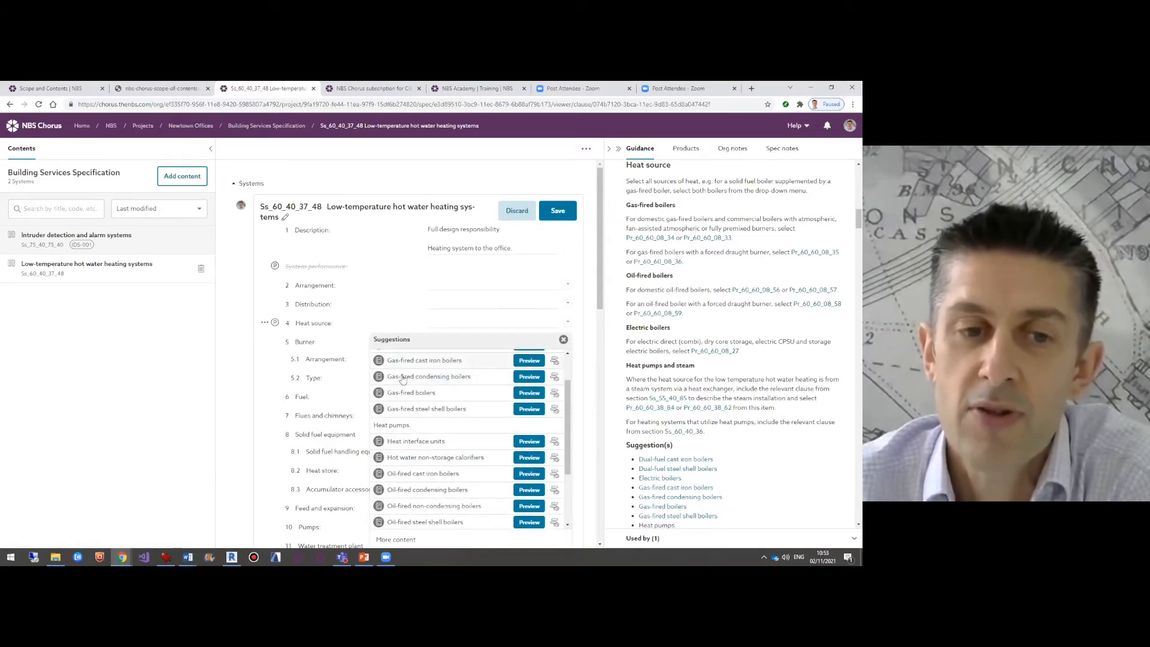
click(555, 376)
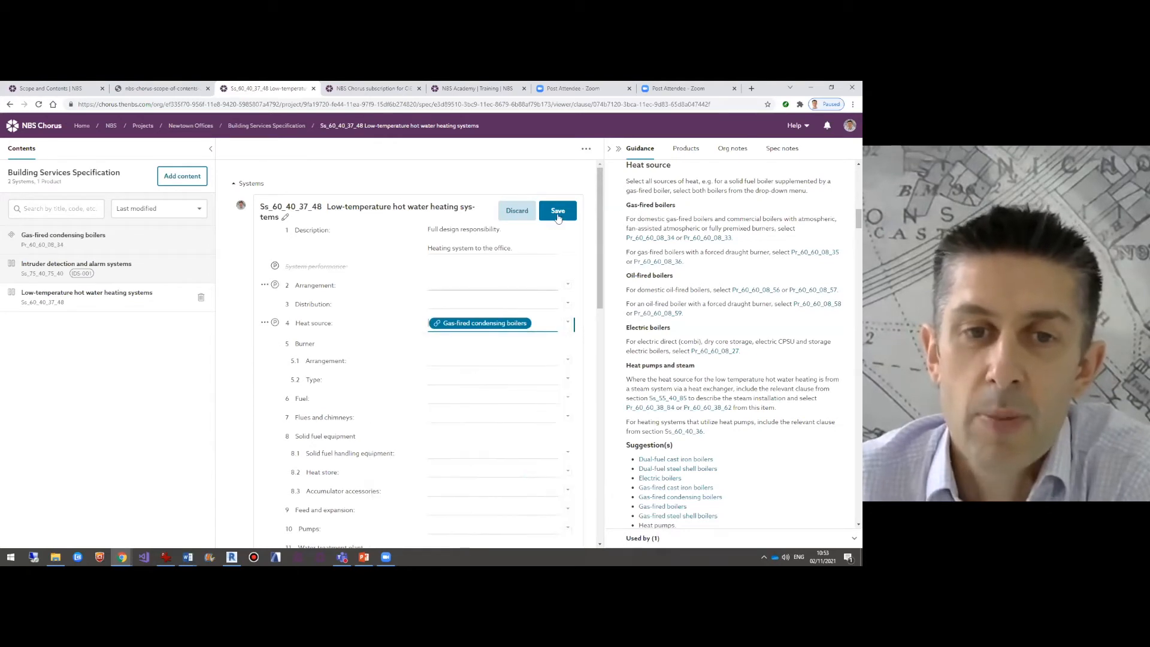
drag(601, 252, 587, 455)
scroll(238, 379, down, 2)
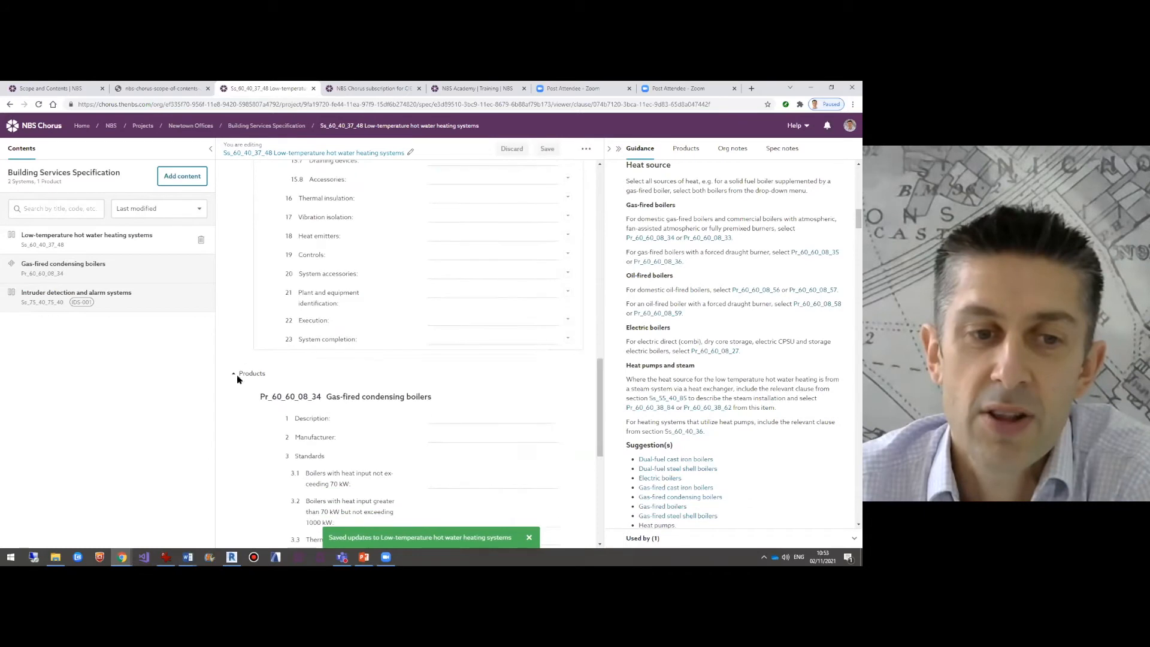
Link Canned rotor pumps to the Pumps row of the heating system clause and save it.
drag(595, 374, 601, 253)
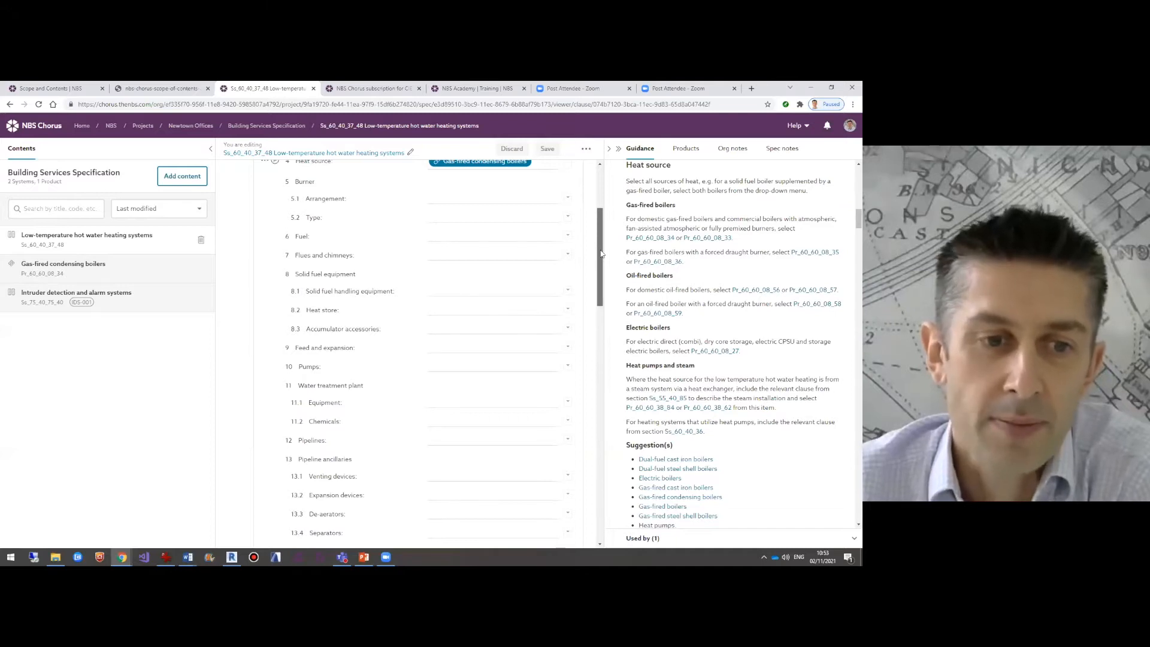
click(569, 369)
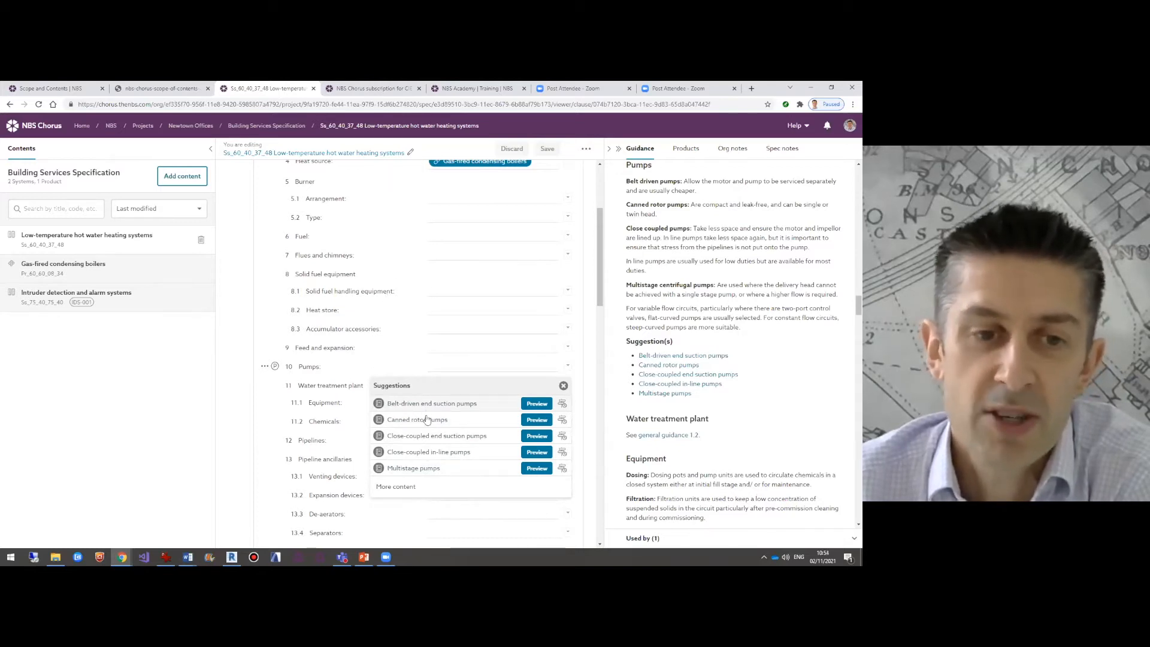
click(564, 386)
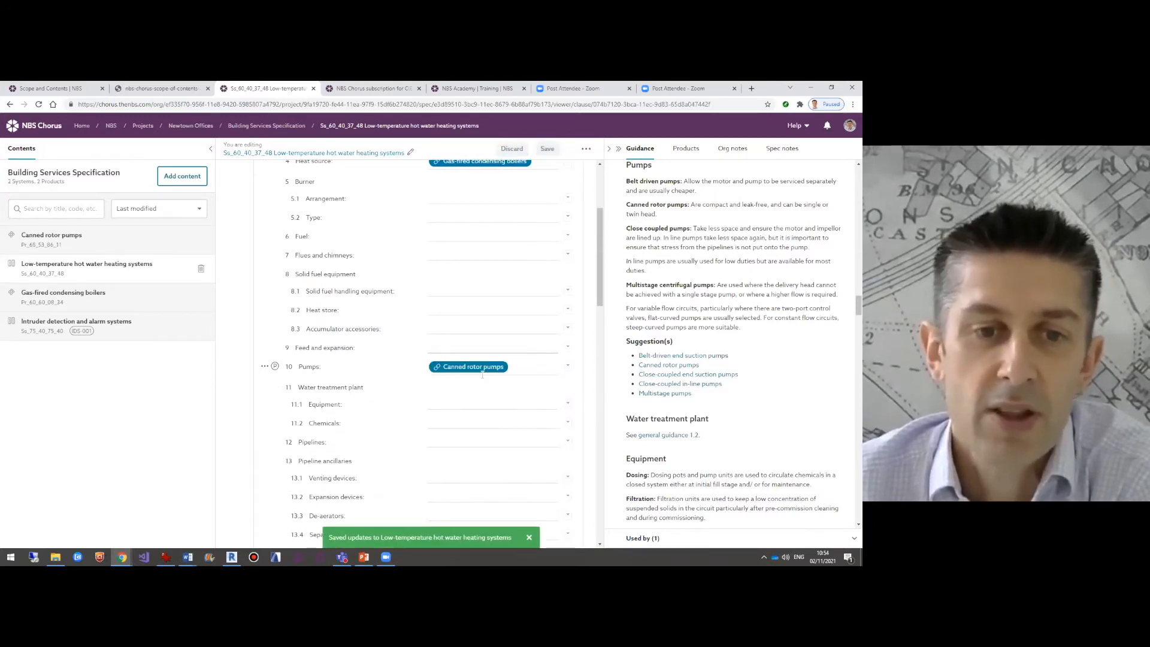
Exclude the Balancing valves, Mixing valves and Draining devices rows under Valves.
scroll(482, 375, down, 5)
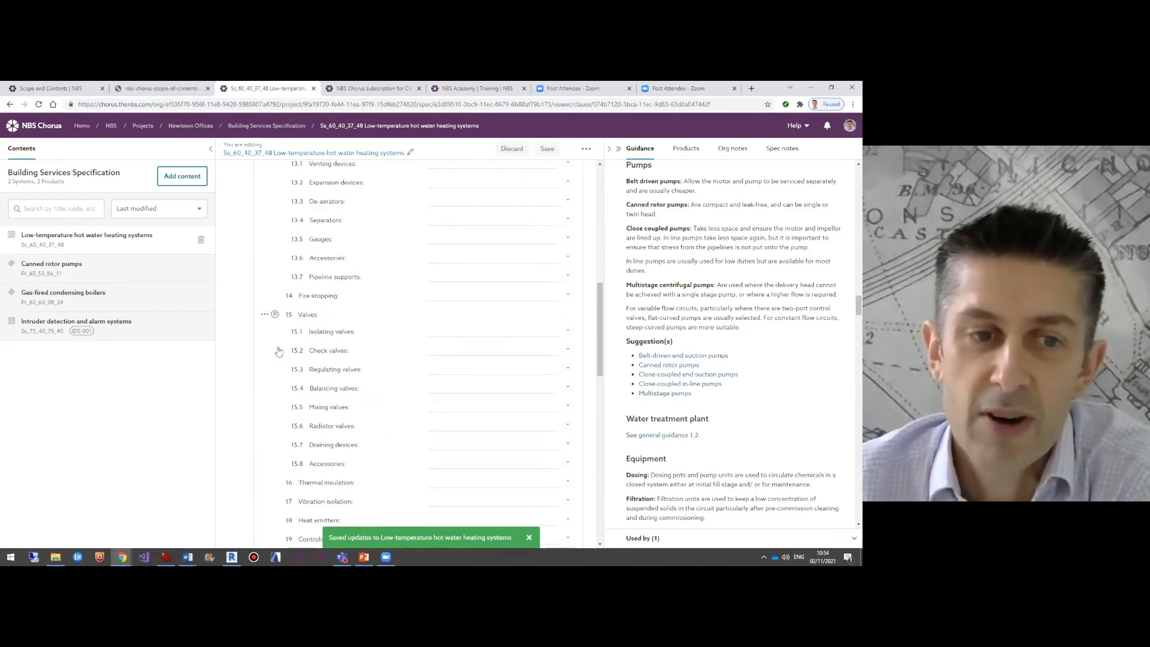
click(275, 390)
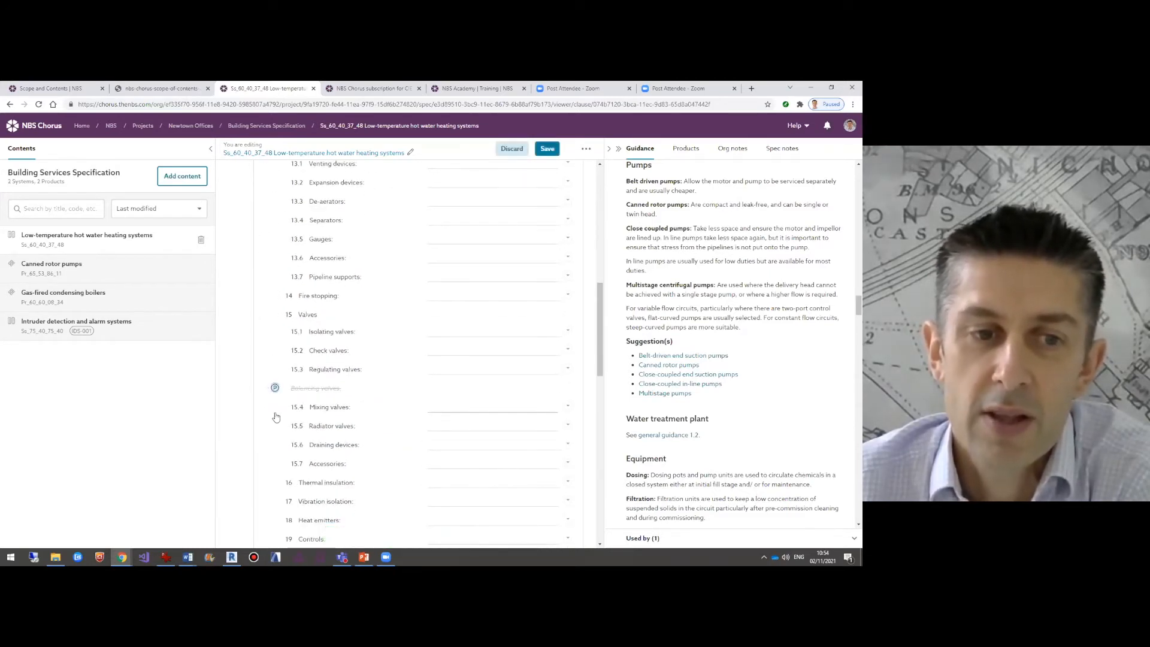
click(275, 406)
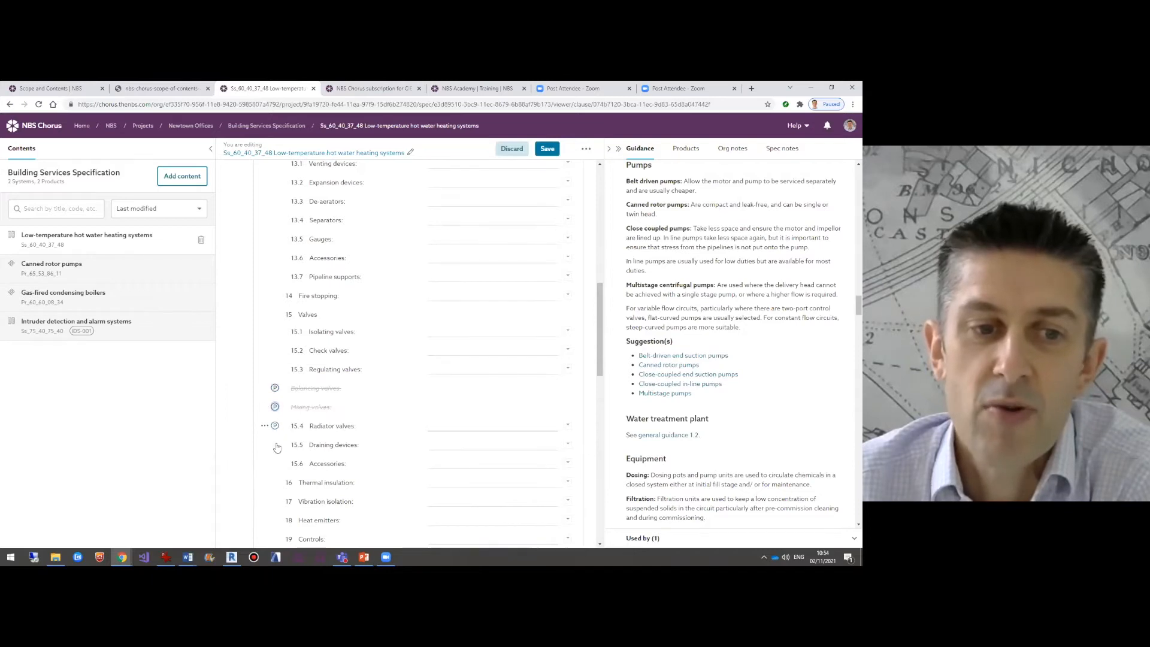
click(276, 447)
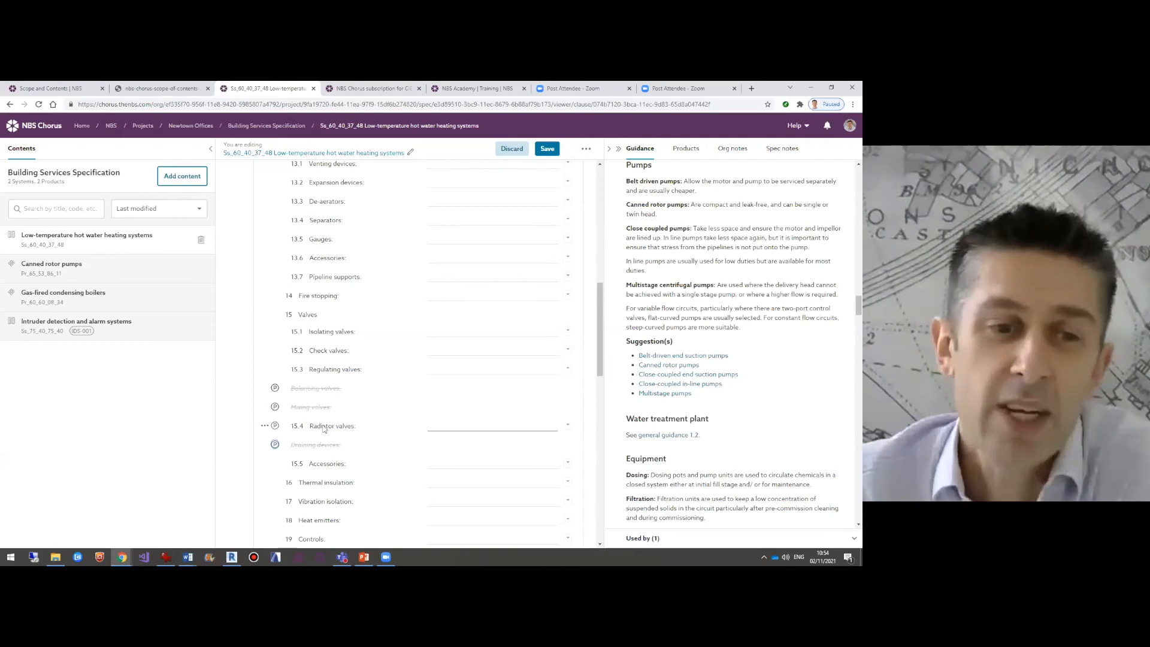
Link Air curtains, Radiant panels and Radiators to the Heat emitters row and save the heating system clause.
scroll(419, 390, down, 3)
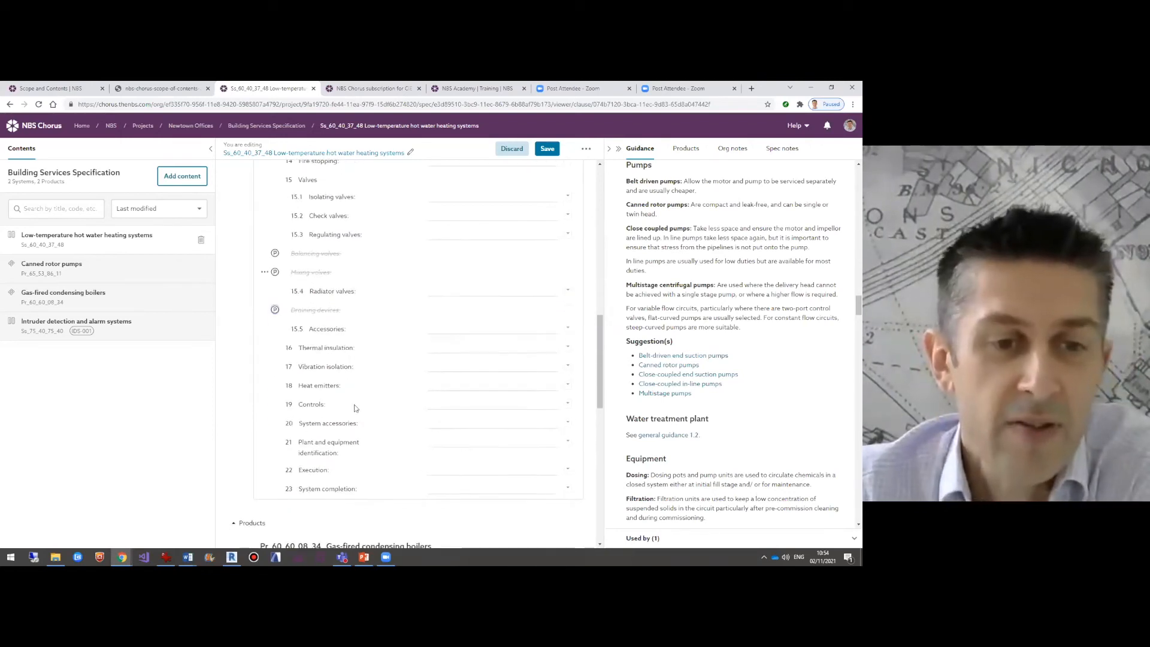
click(444, 386)
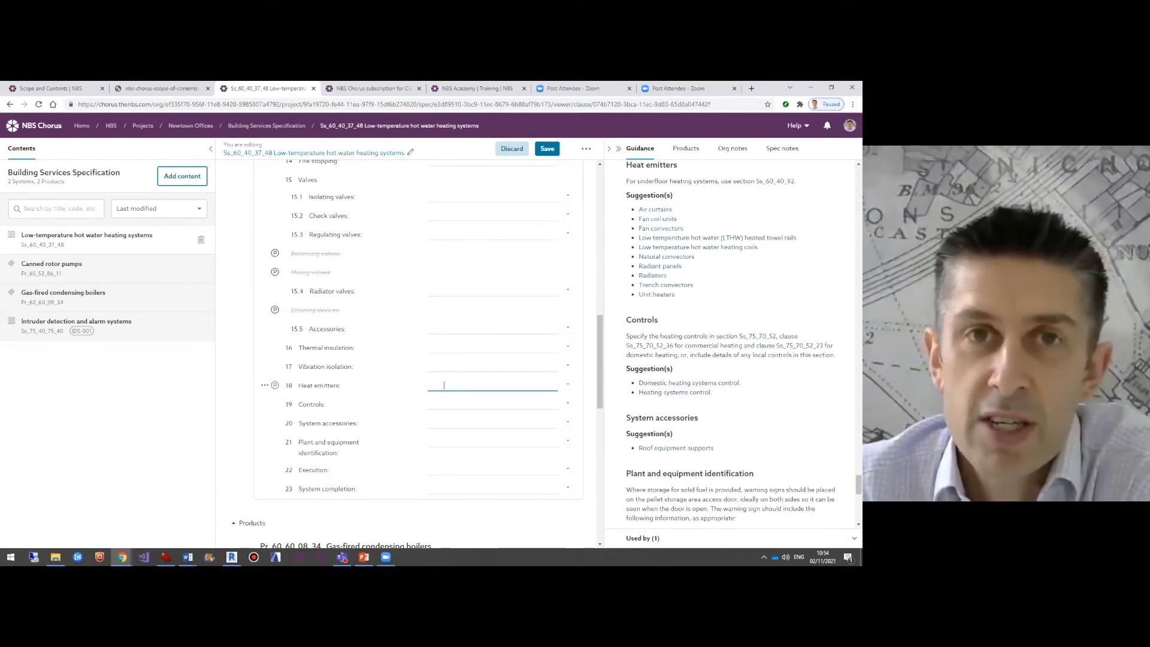
click(568, 387)
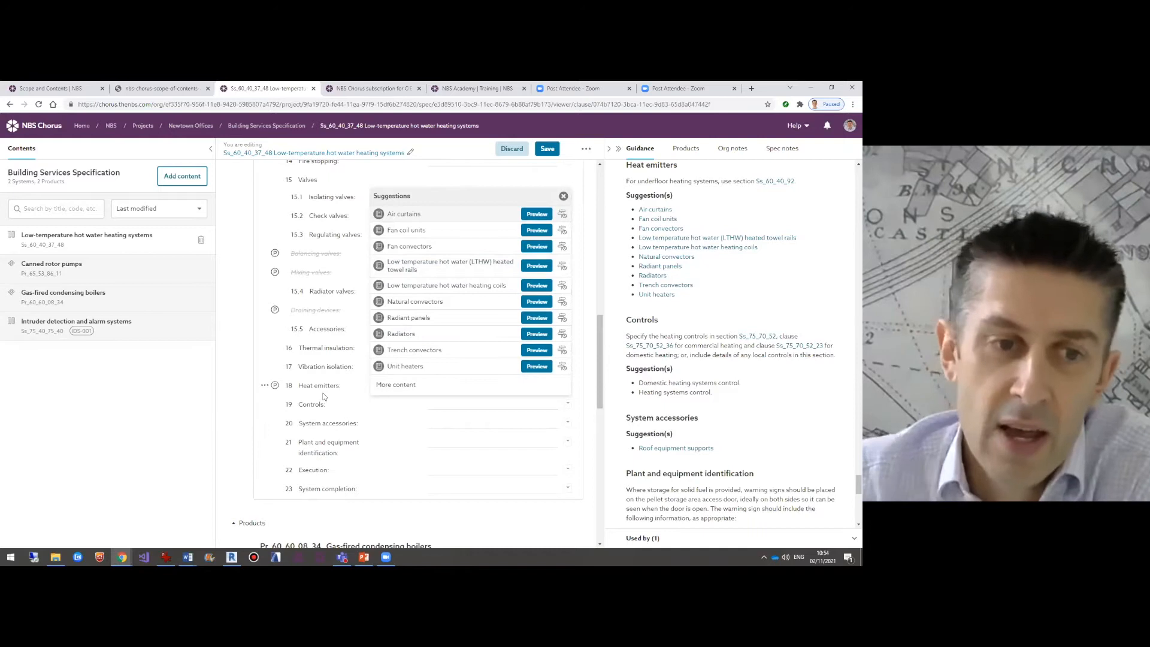
click(406, 216)
click(430, 322)
click(424, 334)
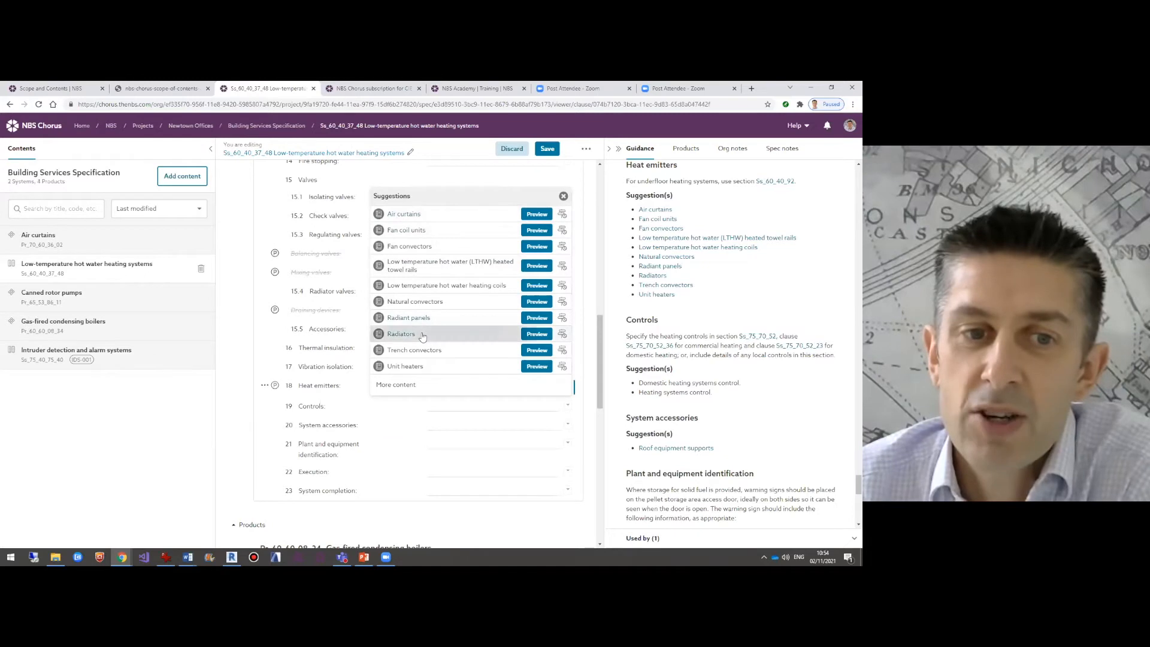
click(563, 197)
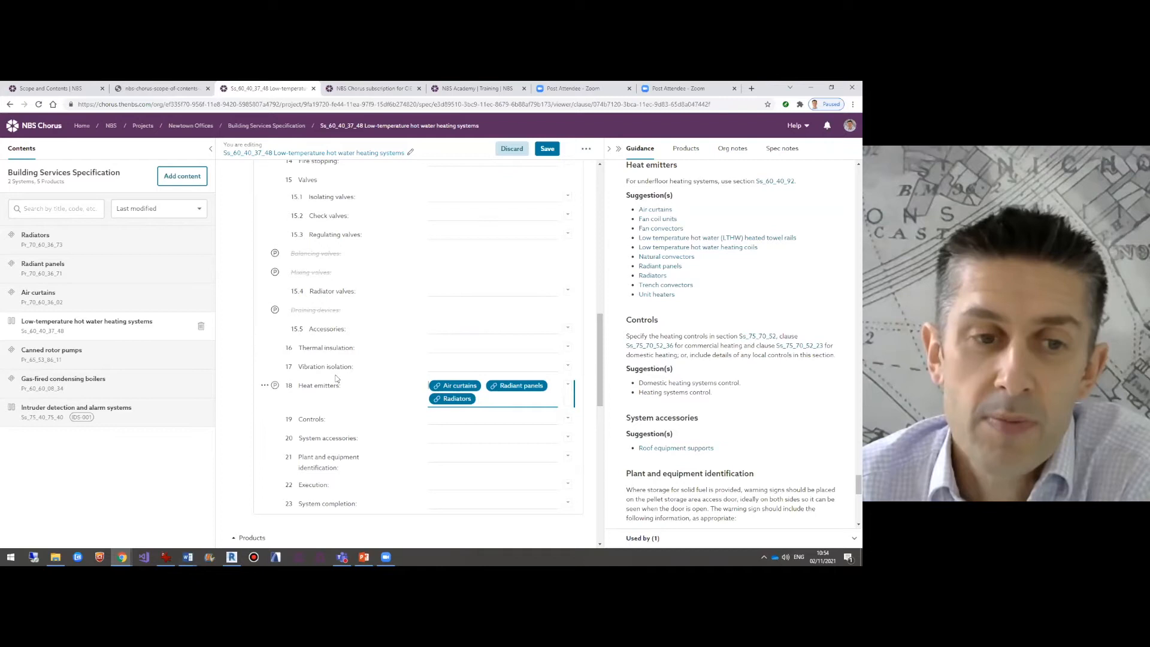
click(547, 149)
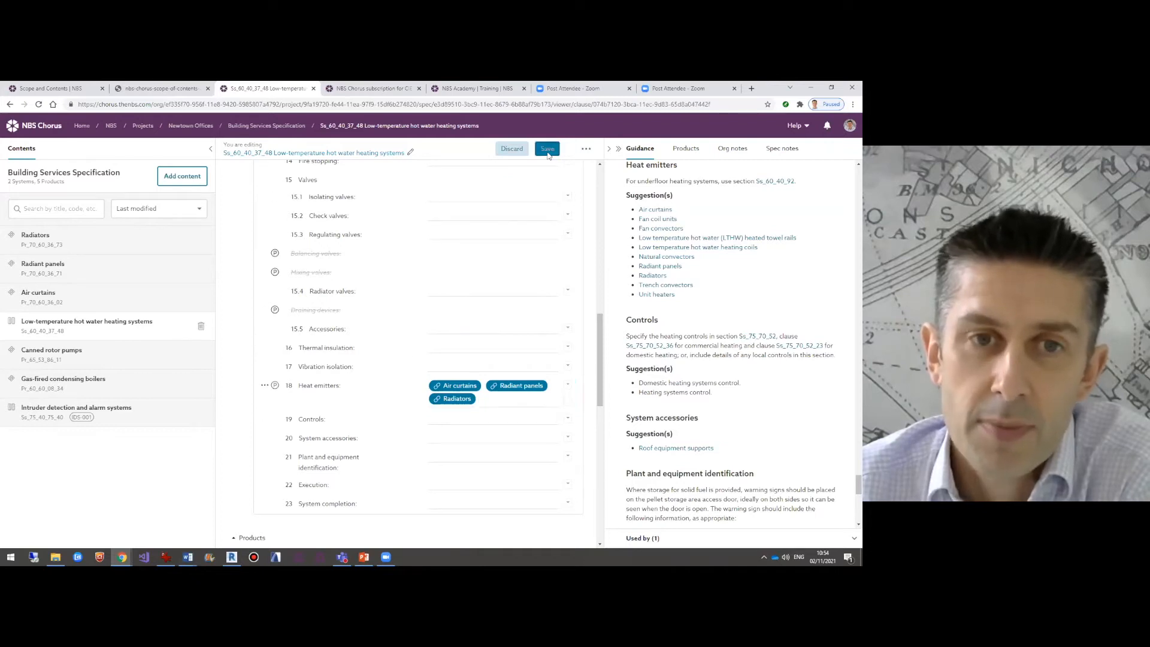
In the Gas-fired condensing boilers clause, examine the guidance on both boiler heat input standards and general guidance 1.2.4.
drag(602, 329, 602, 406)
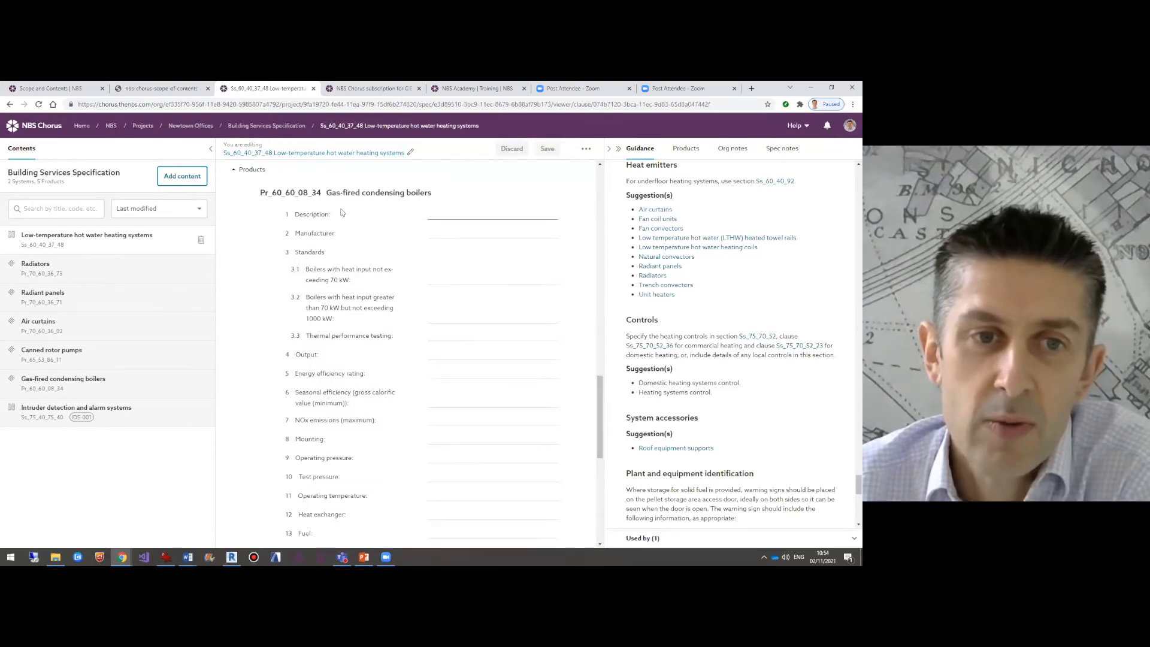
click(448, 275)
click(444, 271)
click(444, 270)
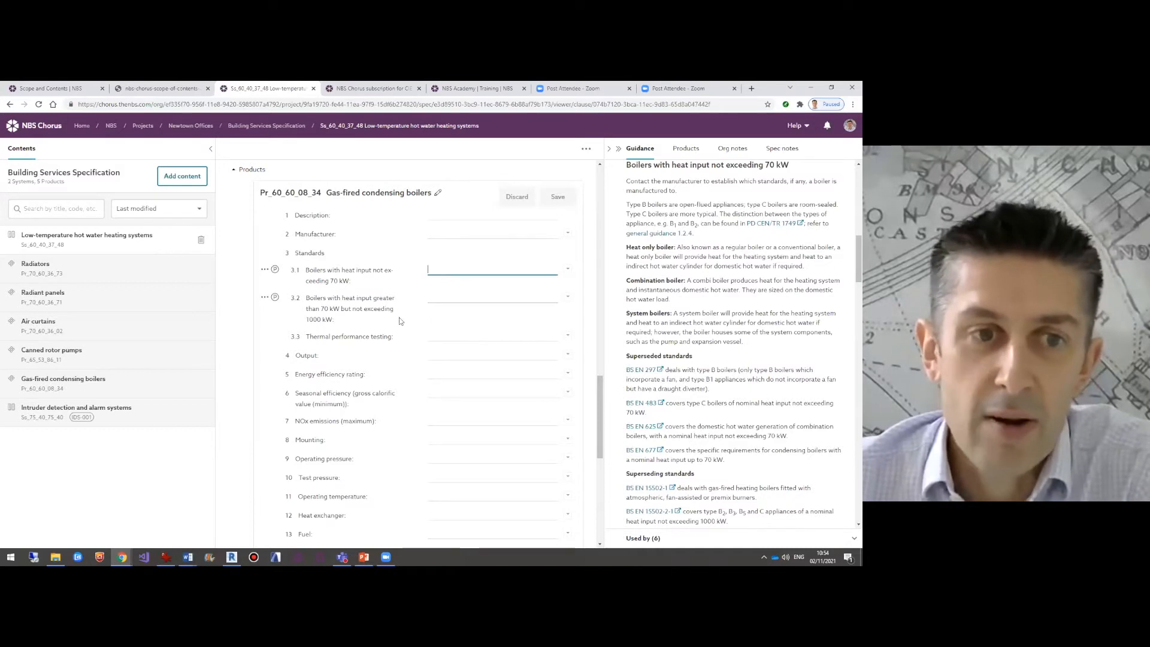
click(440, 301)
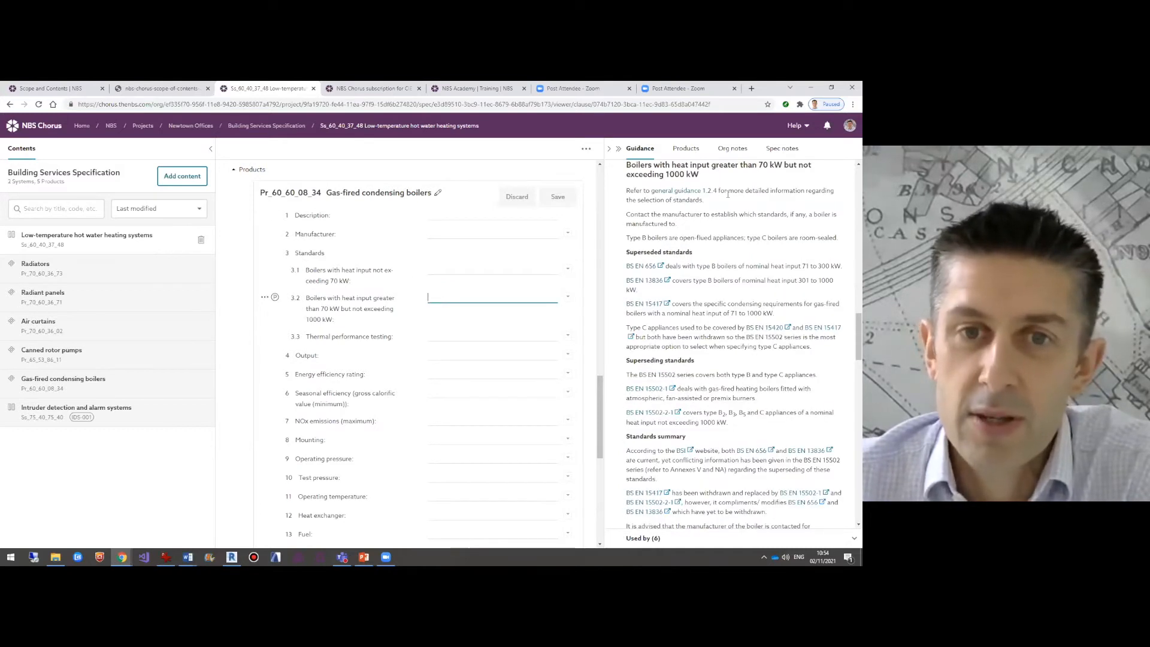
click(689, 190)
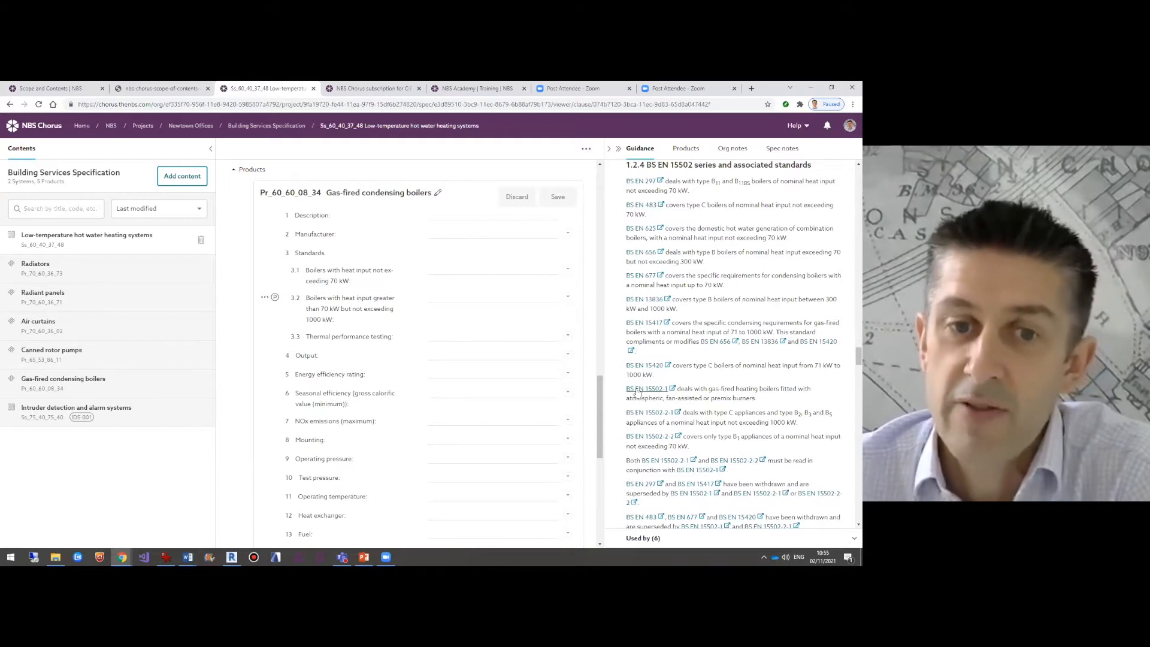
Review the linked product clauses from Canned rotor pumps through Air curtains and Radiant panels to Radiators.
drag(597, 429, 600, 516)
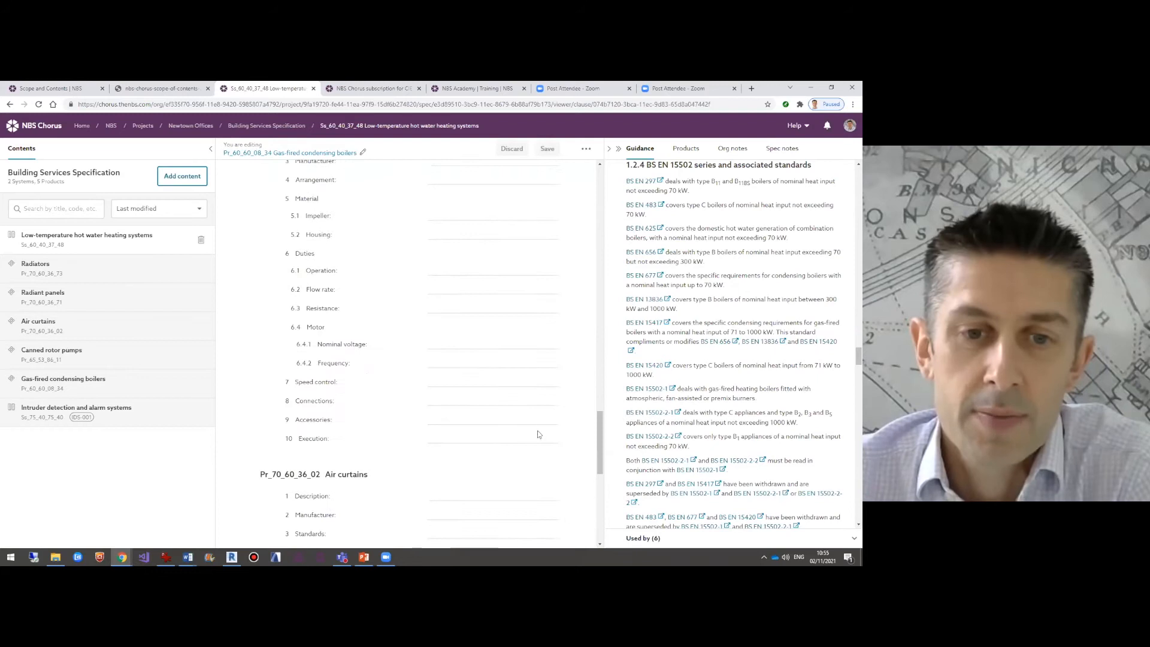
scroll(526, 431, down, 3)
scroll(526, 429, down, 8)
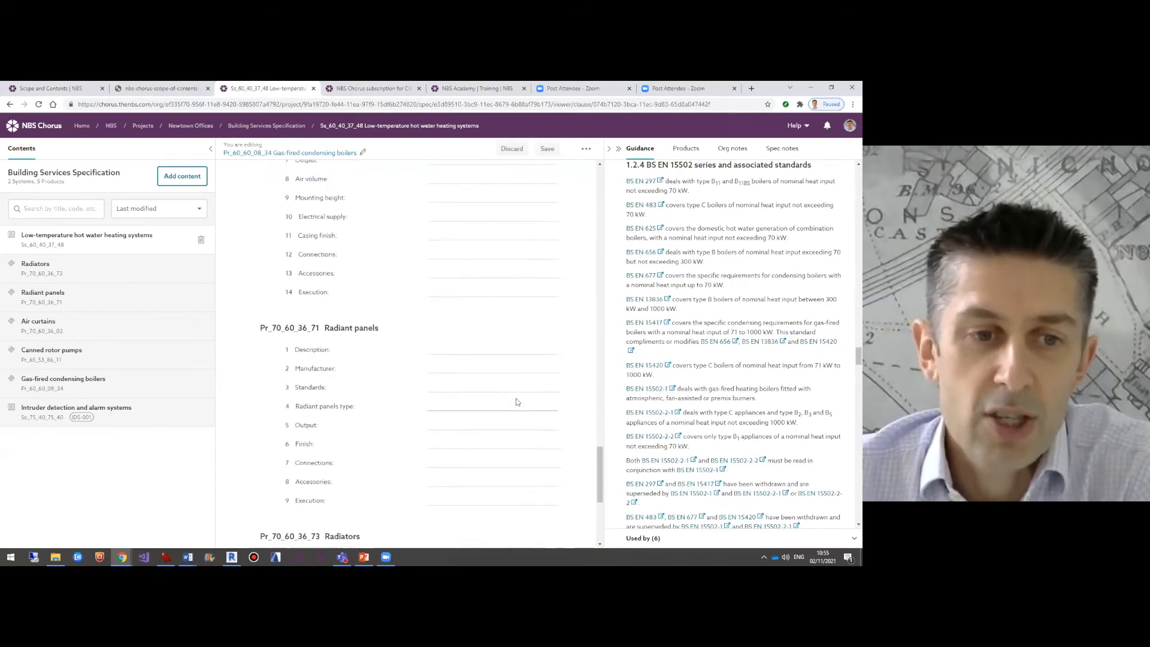
scroll(451, 333, down, 1)
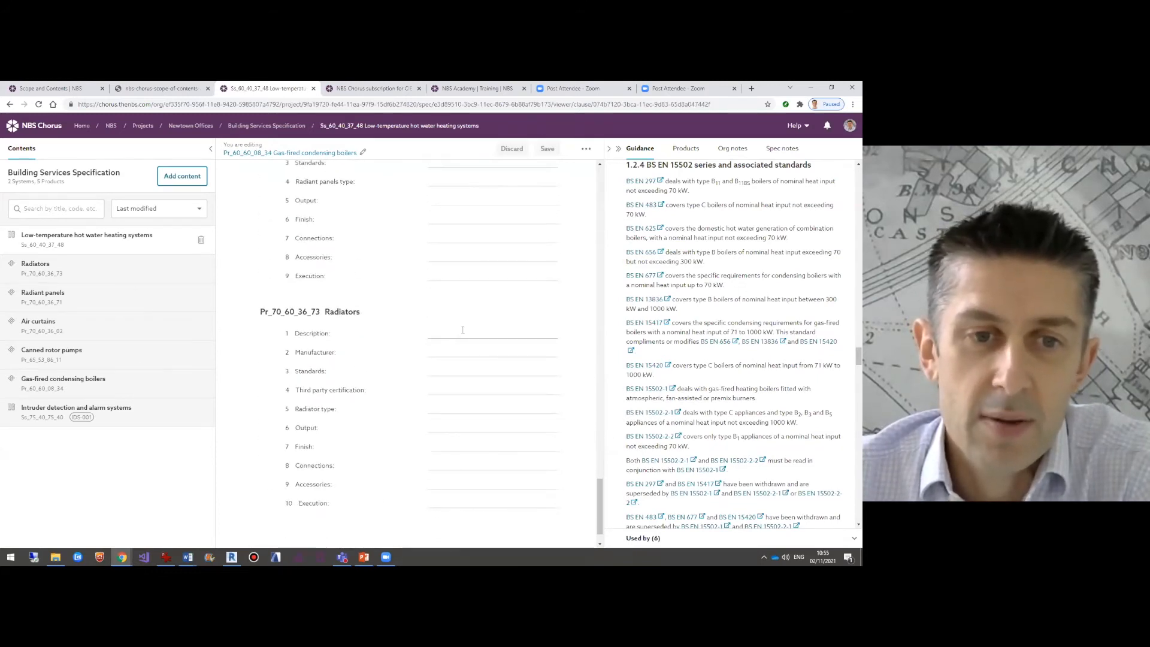
Review the Stelrad Classic Column radiator's application and clause options, and add the product to the Manufacturer row of the Radiators clause.
click(463, 329)
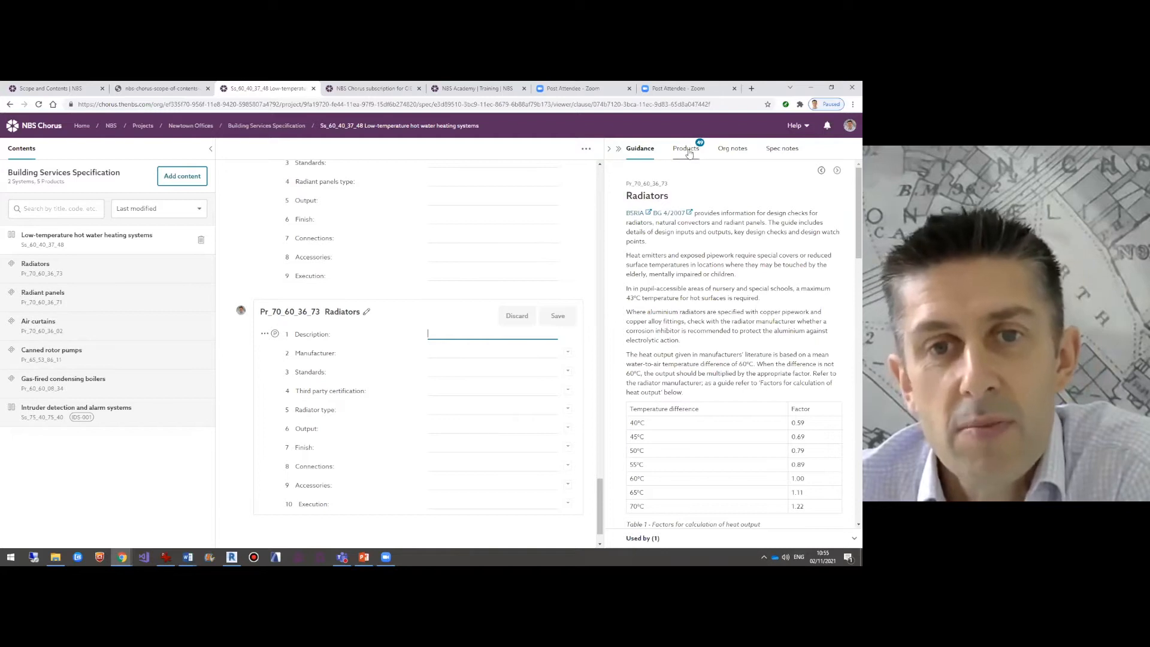
click(464, 352)
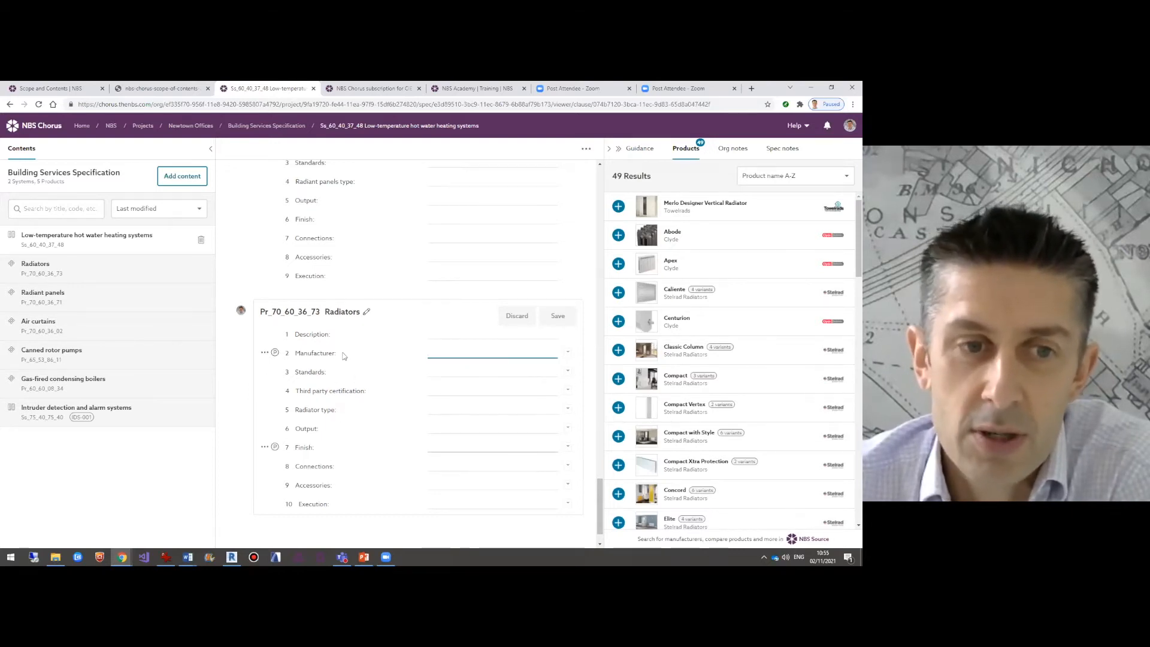
click(754, 353)
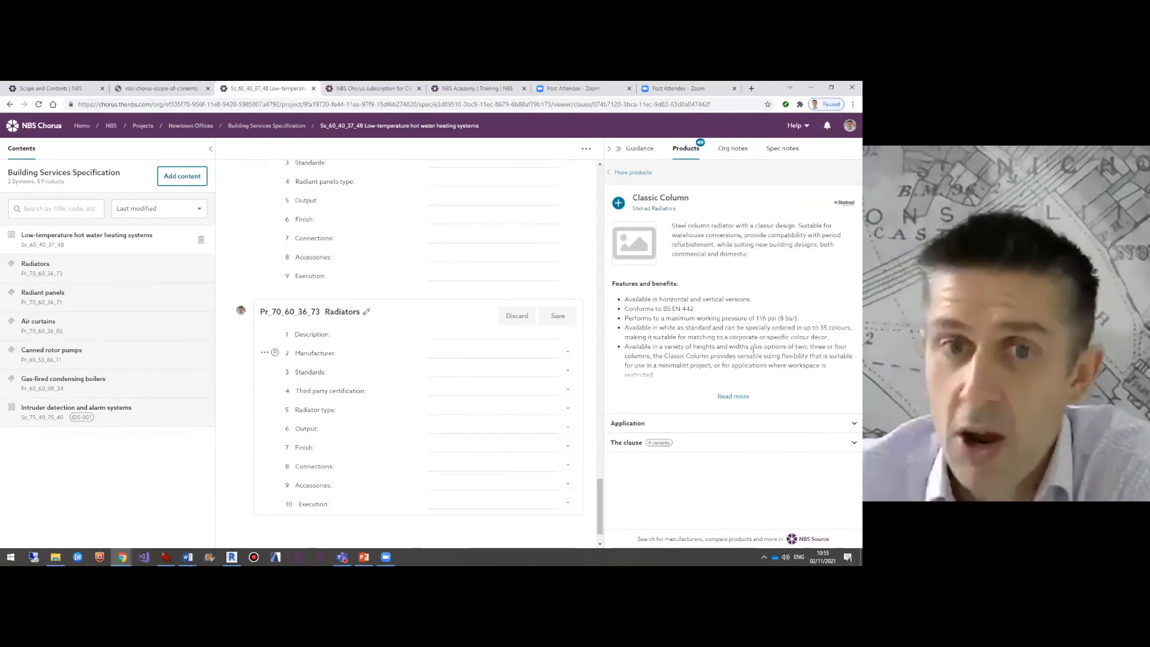
click(658, 427)
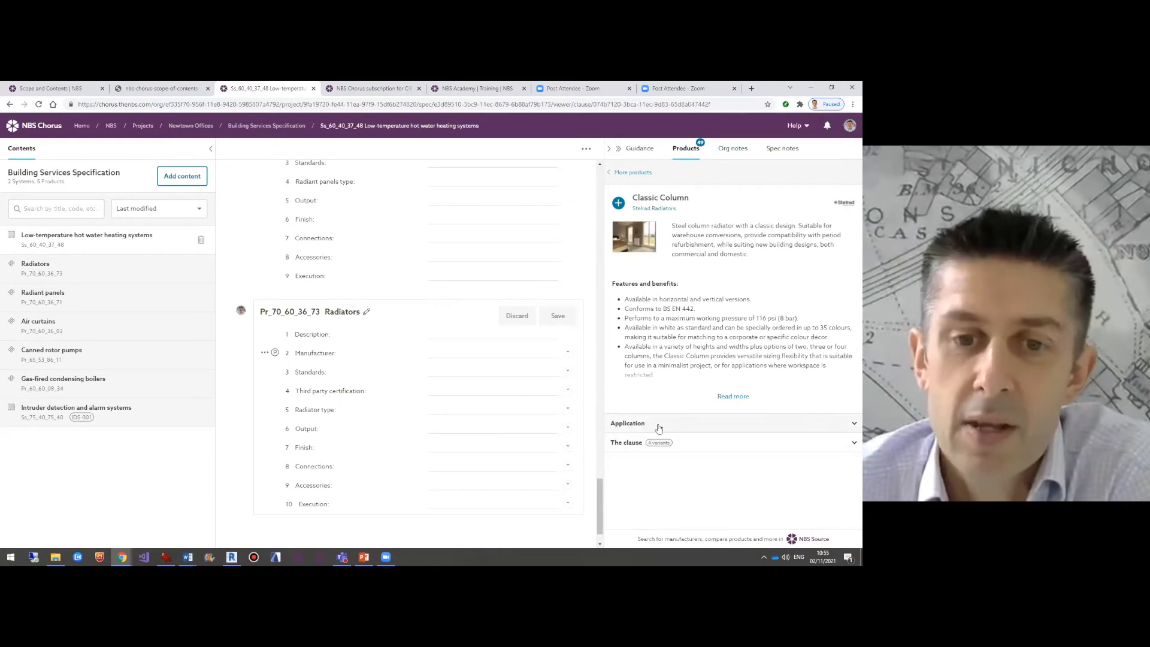
drag(610, 443, 773, 444)
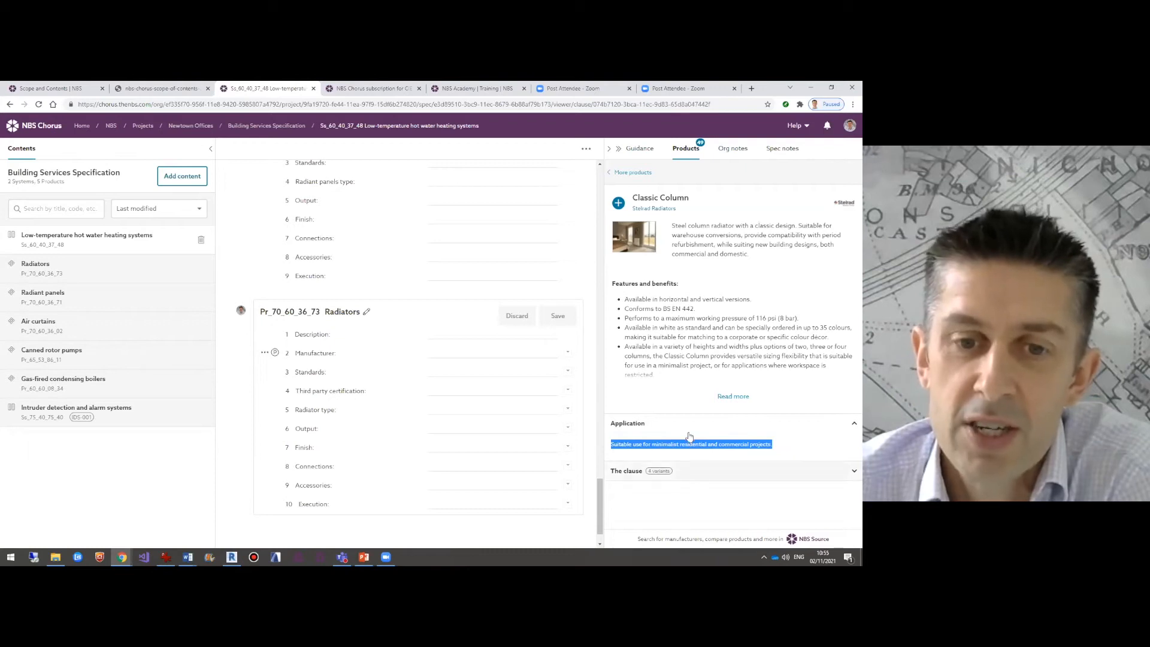
click(674, 473)
scroll(683, 431, down, 4)
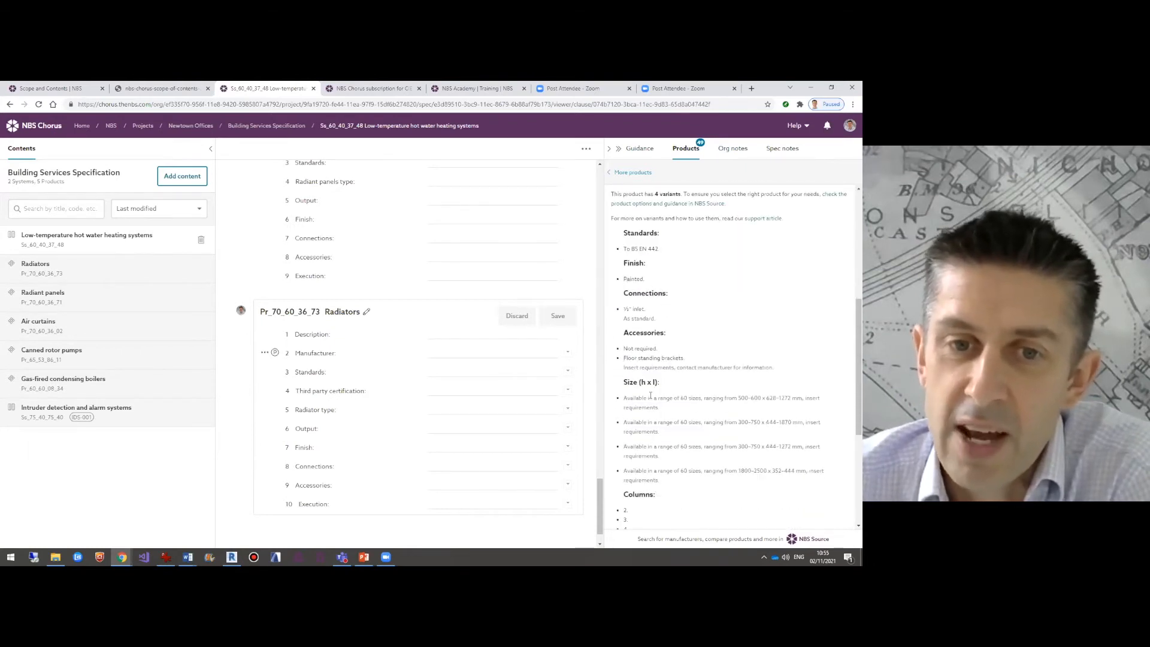
scroll(651, 395, down, 2)
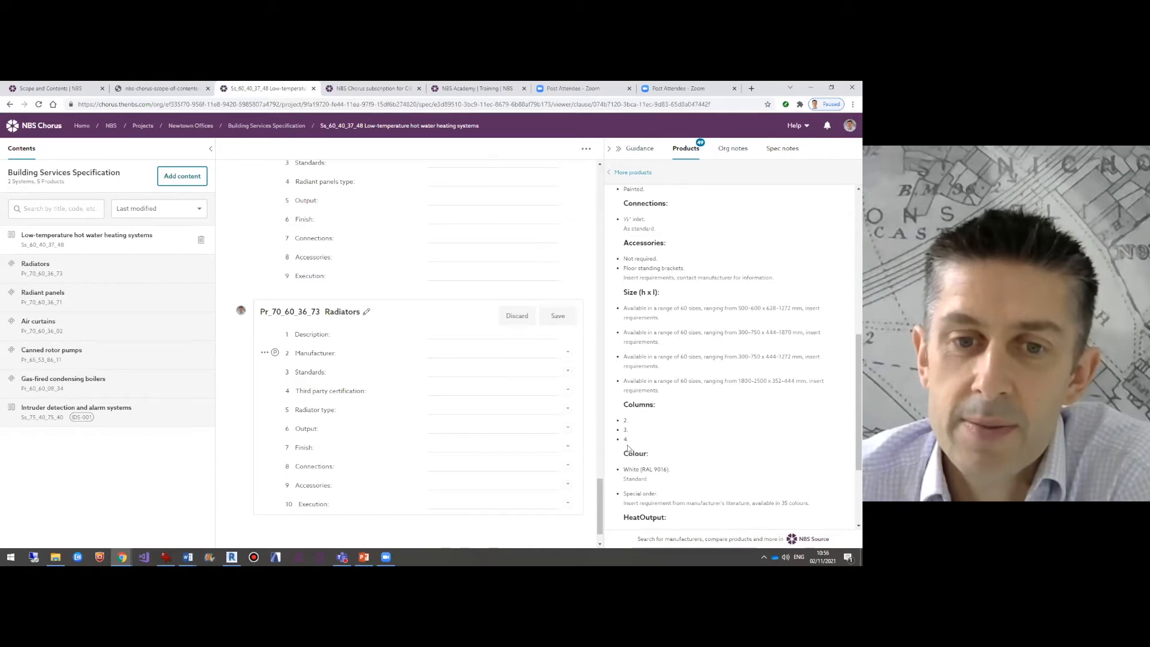
scroll(714, 448, up, 7)
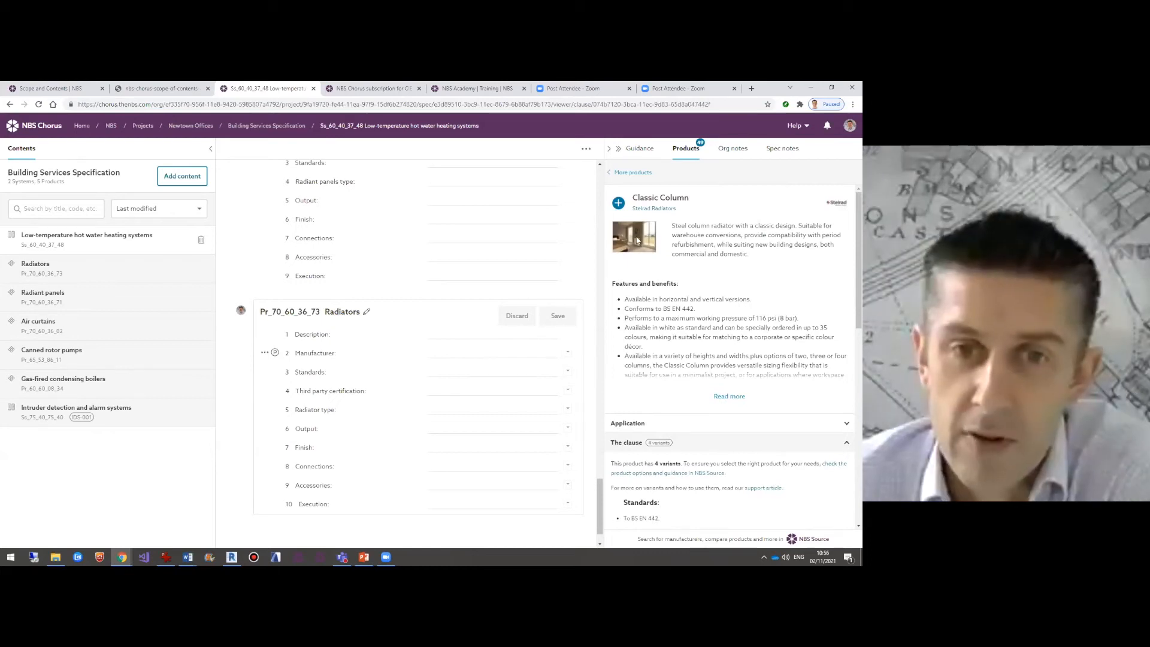
click(619, 204)
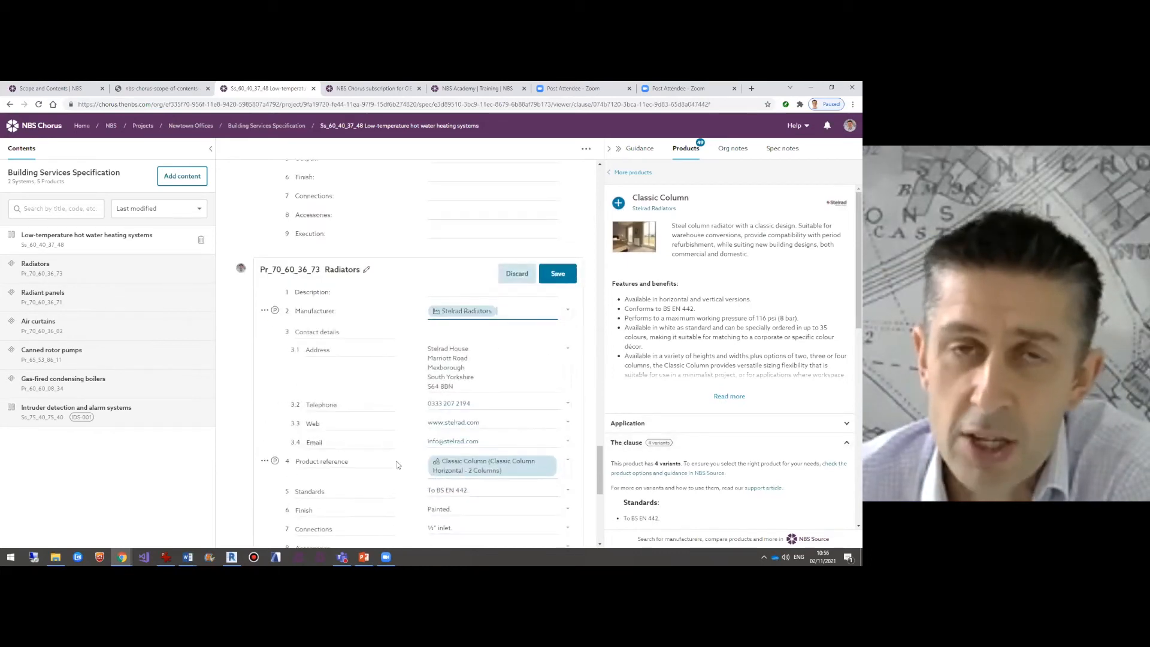
In the Radiators clause, set Accessories to Floor standing brackets and Columns to 3.
scroll(396, 465, down, 2)
click(445, 457)
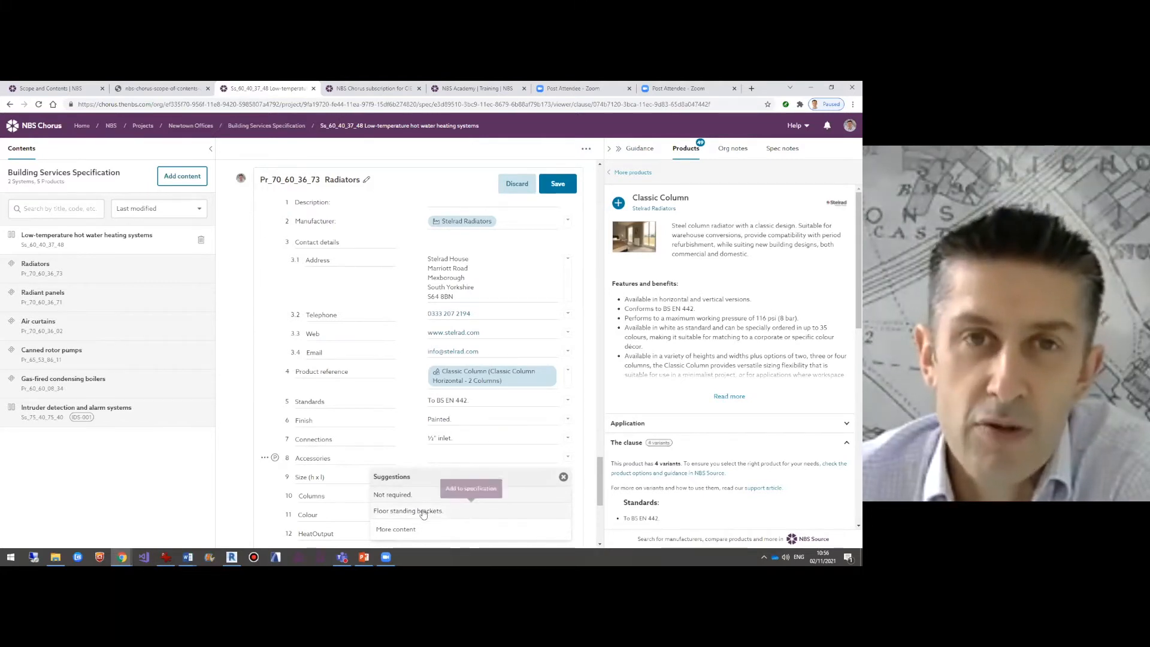
click(468, 500)
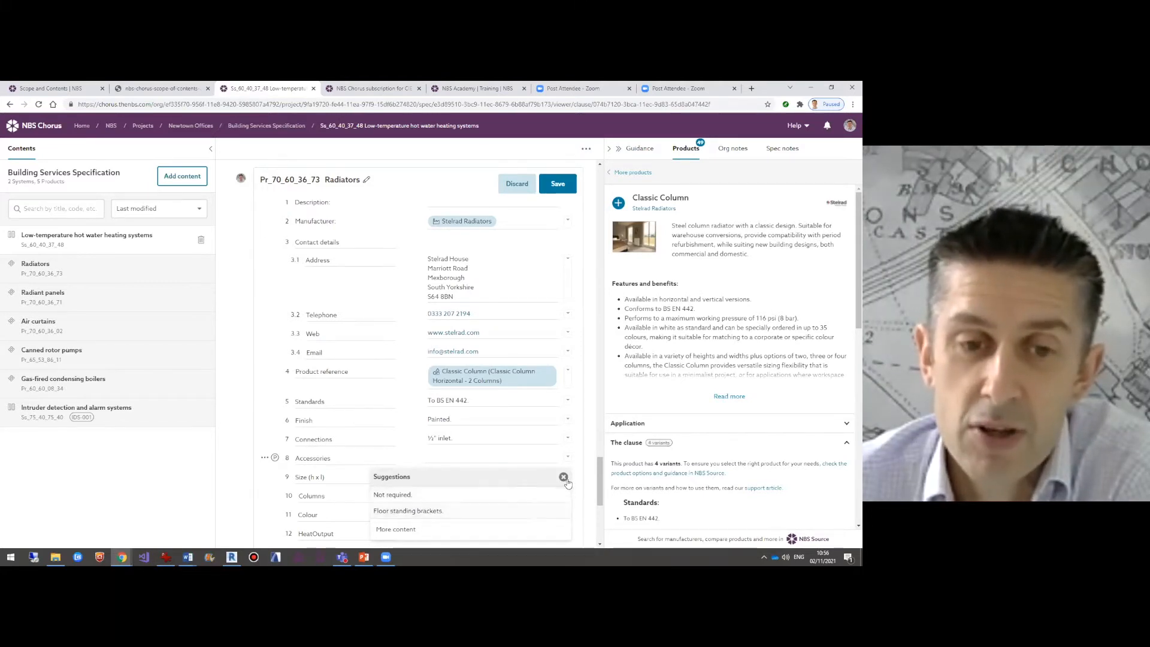
click(563, 477)
click(553, 500)
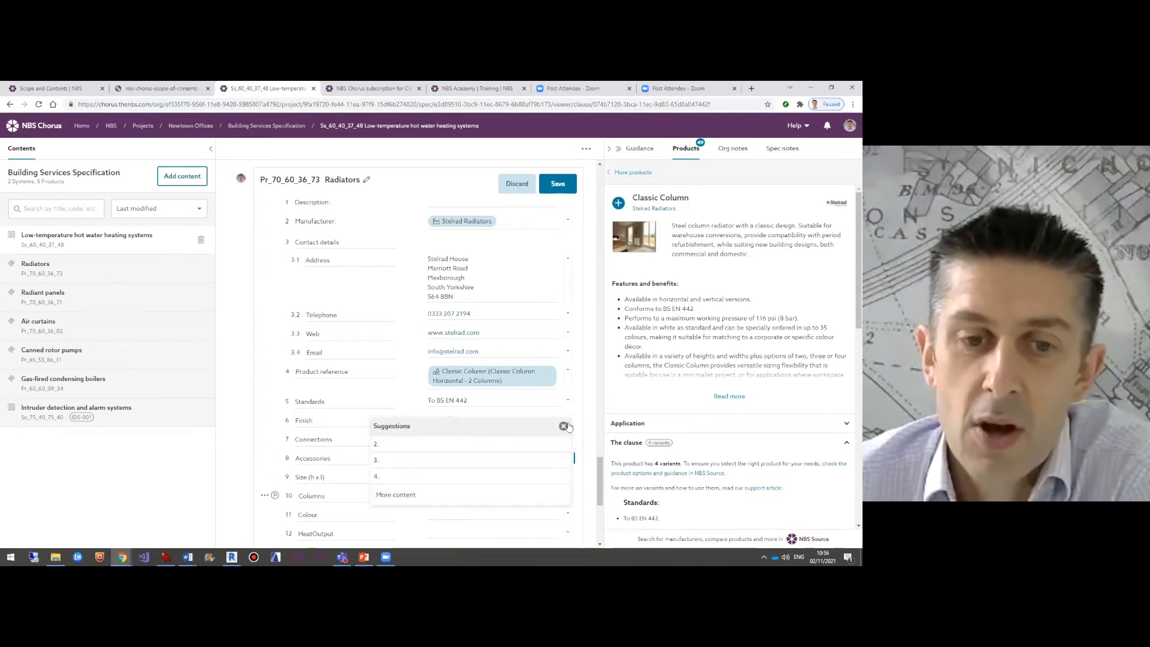
click(563, 426)
text(3.)
scroll(494, 470, down, 1)
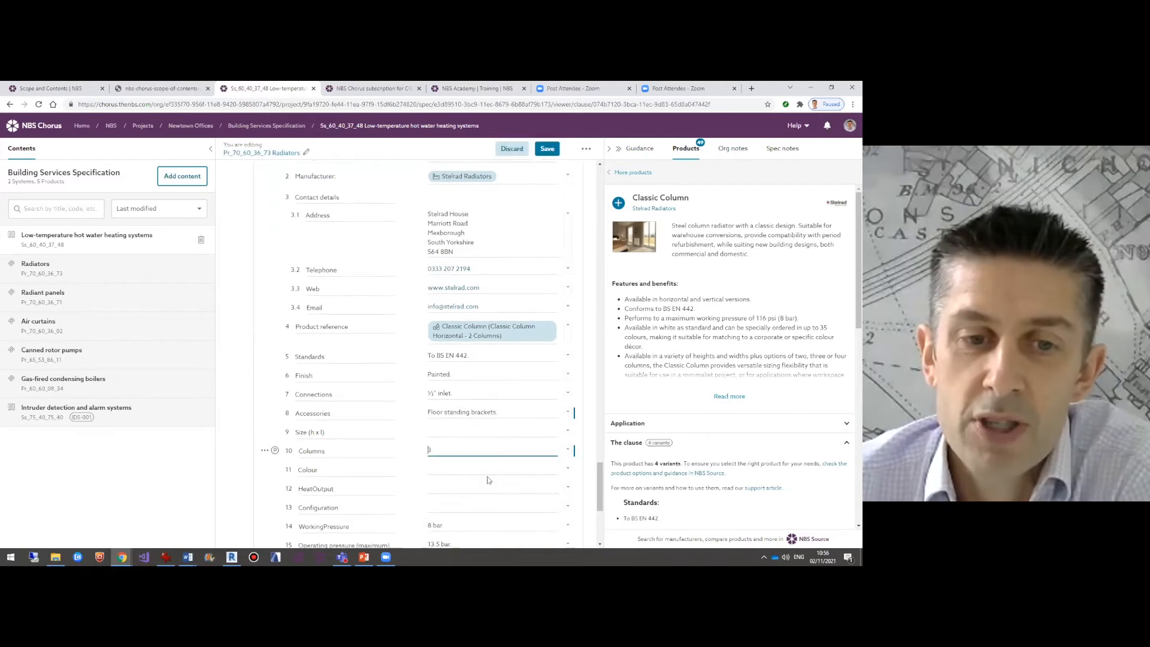
Set the radiator's Colour to White (RAL 9016) and save the Radiators clause.
click(495, 470)
scroll(664, 476, down, 6)
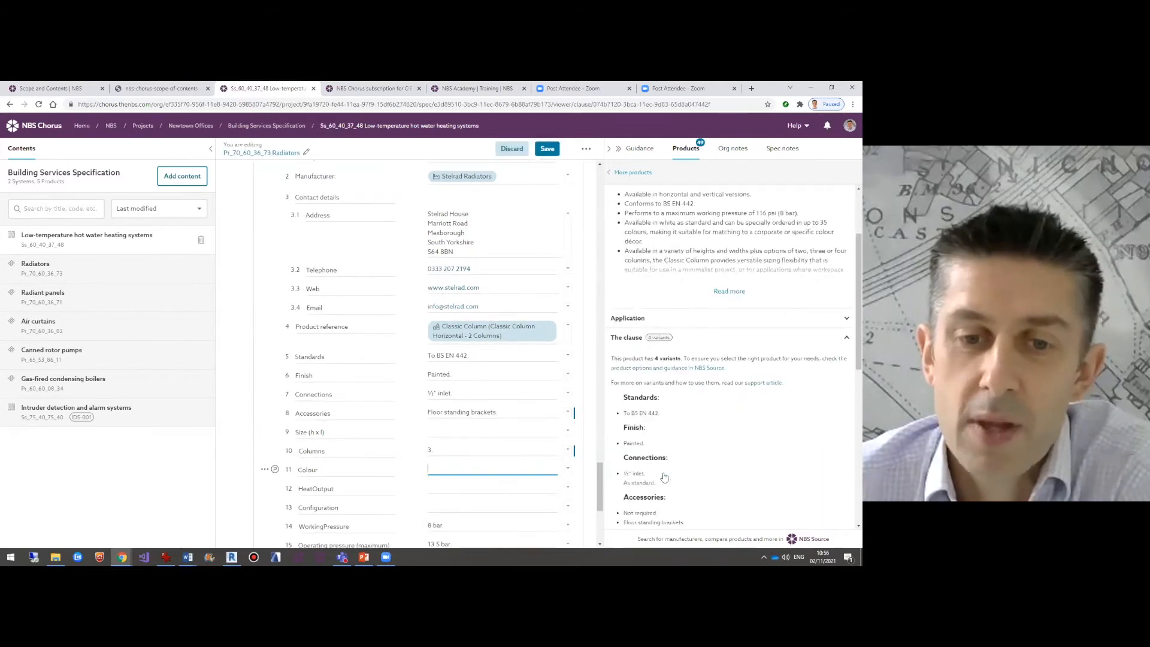
scroll(664, 476, down, 1)
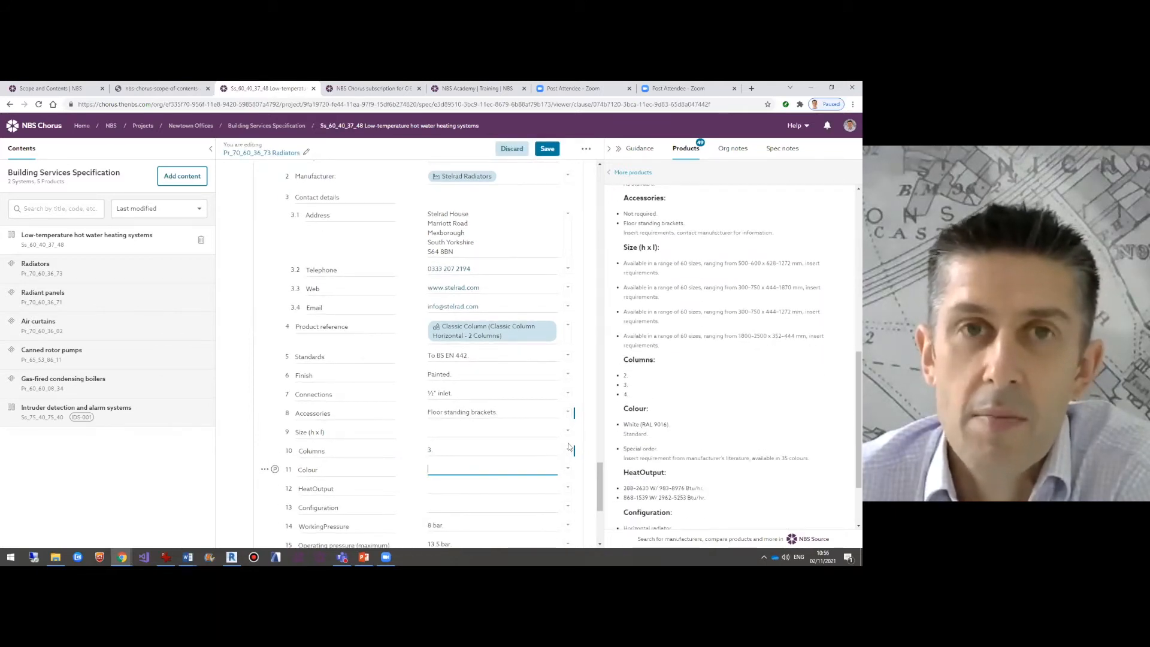
click(569, 470)
click(428, 508)
click(563, 489)
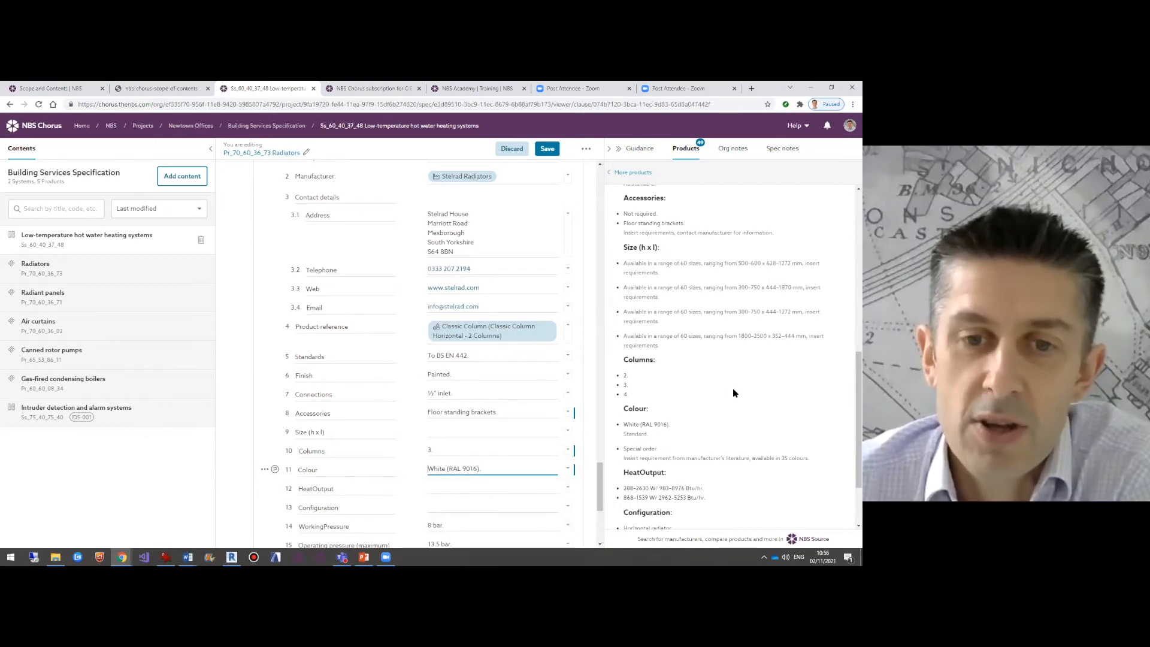
scroll(732, 389, up, 5)
scroll(733, 393, up, 1)
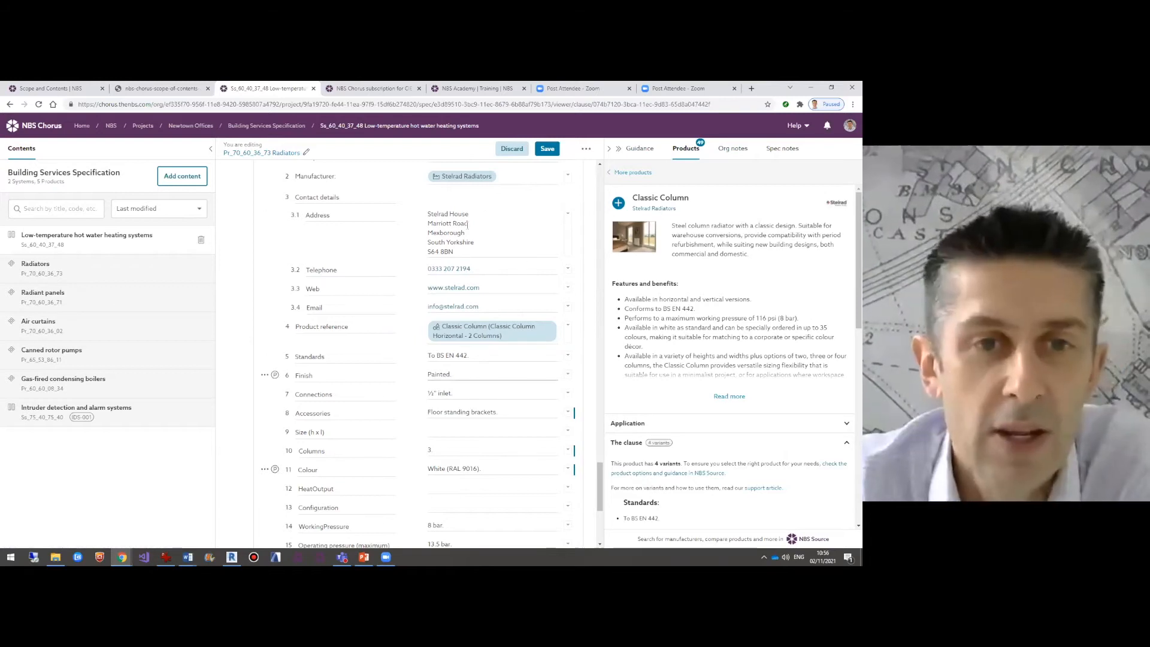
click(547, 151)
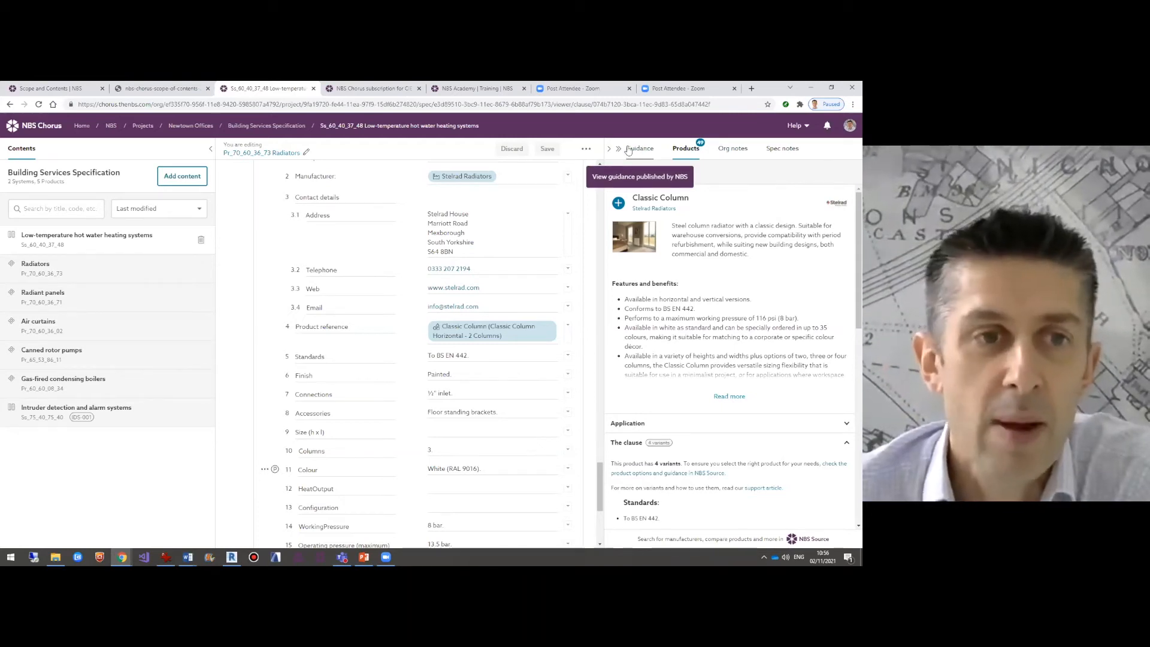
Return to the specification contents and start publishing it as a PDF with single systems, without comparing to a previous version.
click(242, 127)
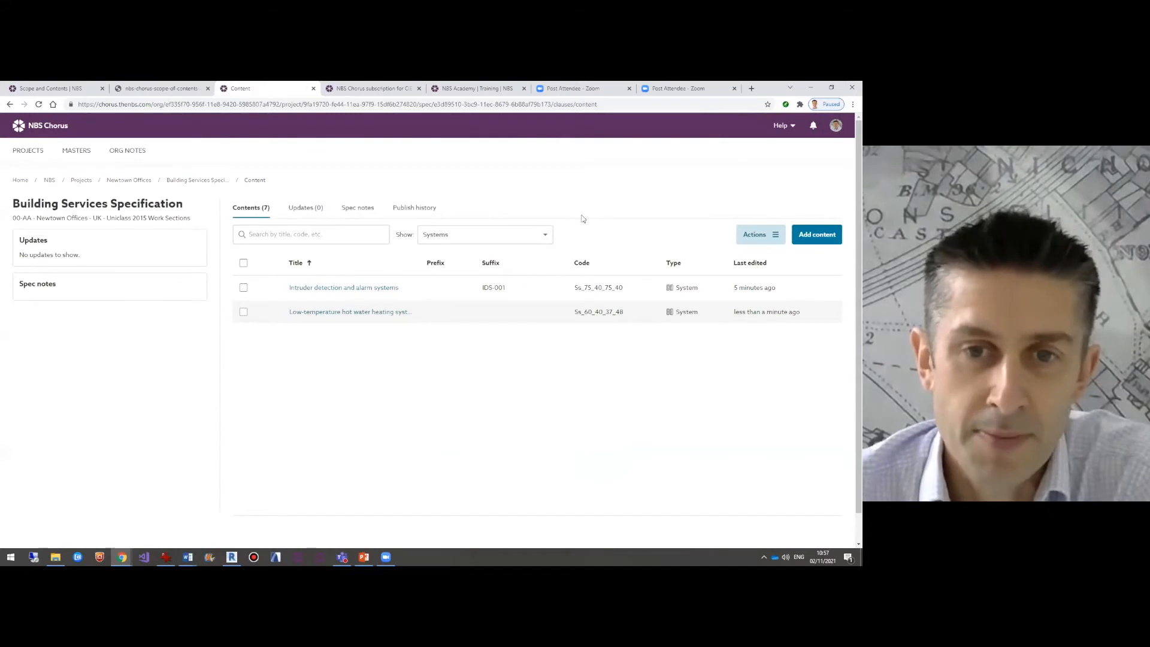
click(244, 288)
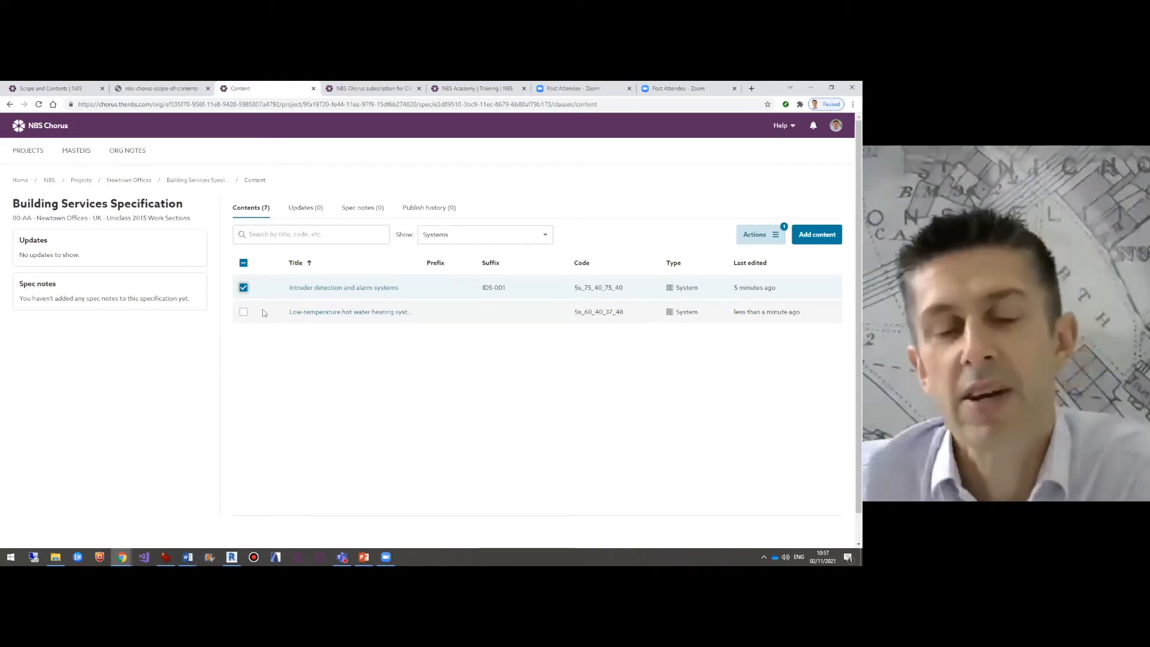
click(244, 290)
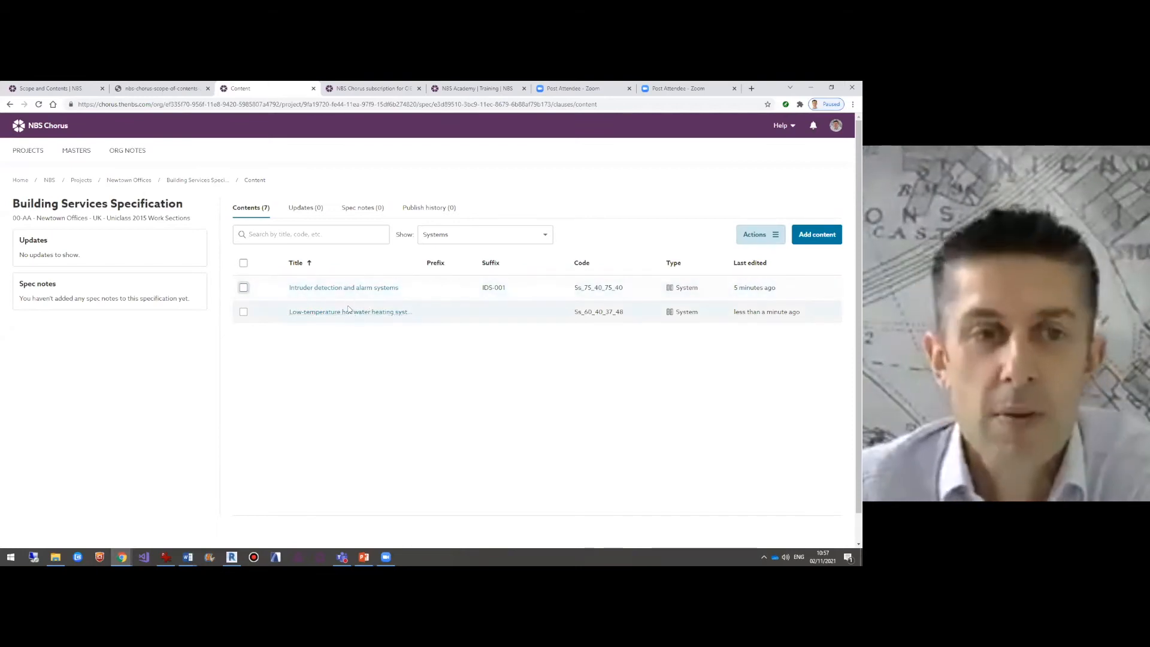
click(766, 241)
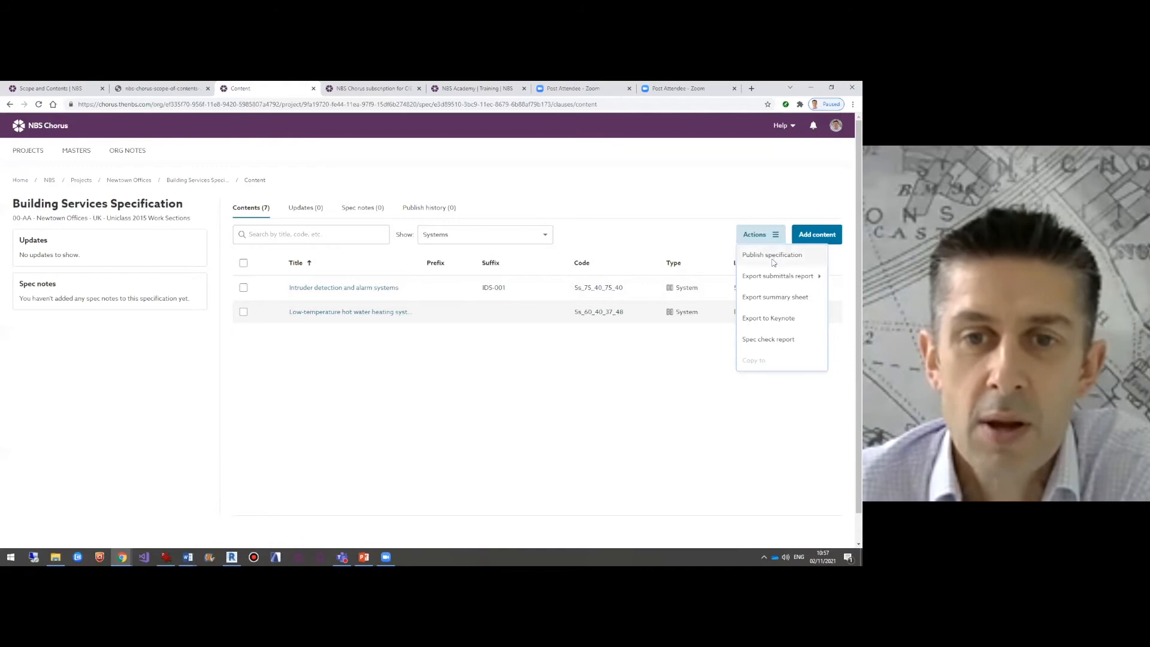
click(771, 256)
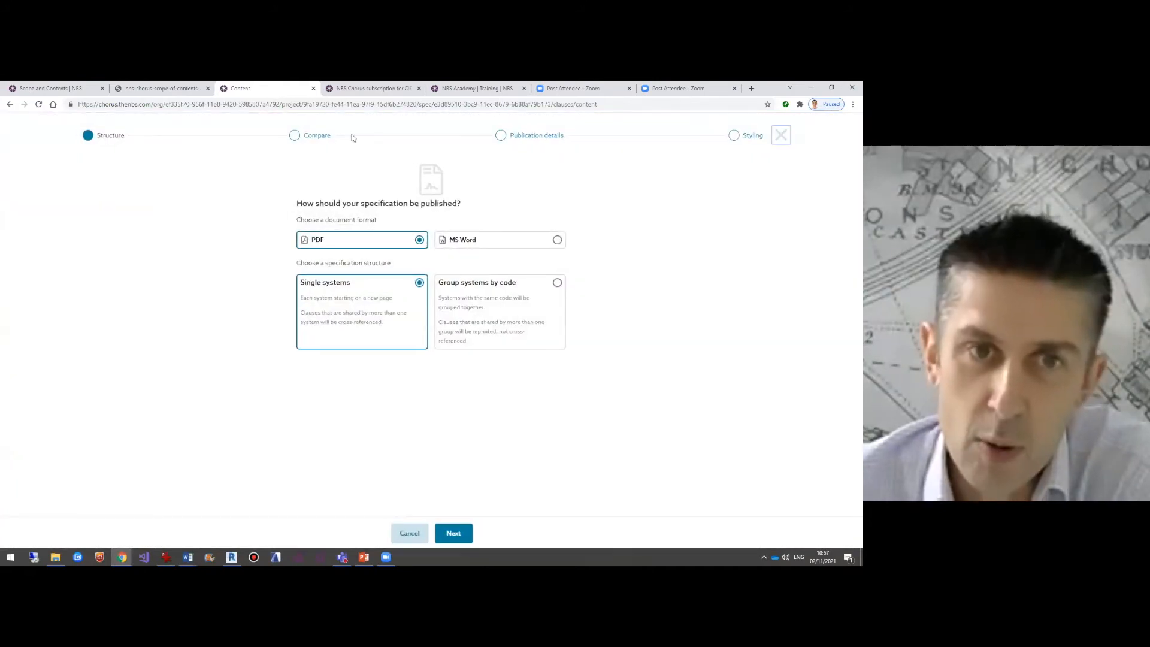
click(454, 535)
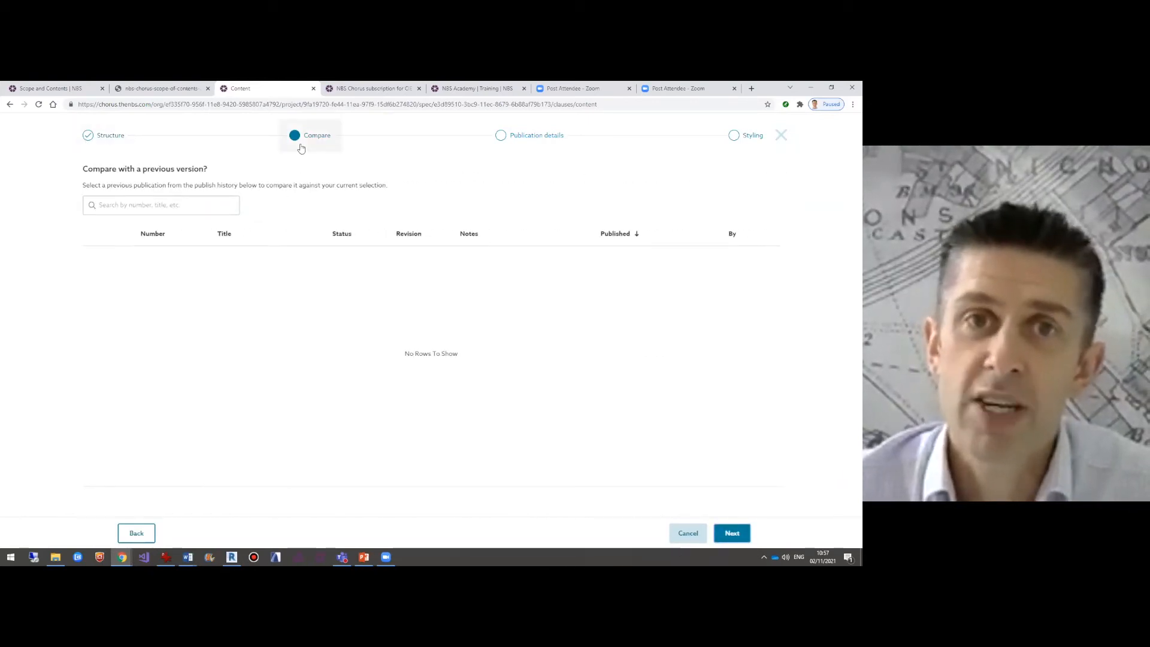
click(237, 210)
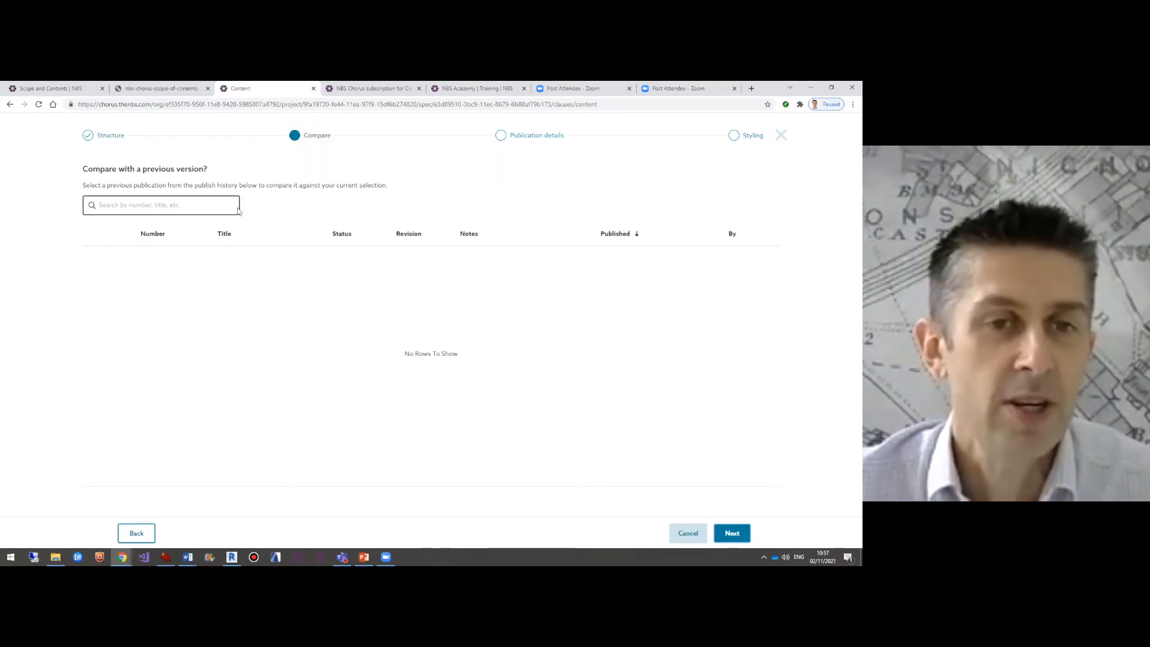
click(730, 536)
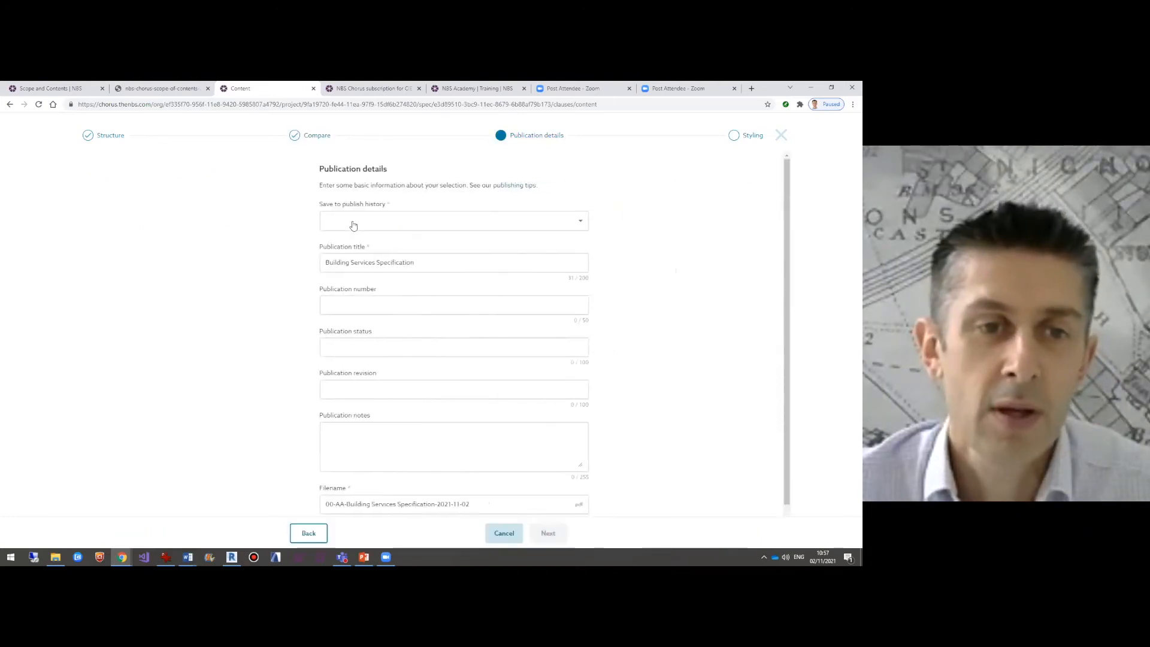
Choose to save a copy to the publish history with change details, and set the publication number to OPO-NBS-XX-XX-M-SP-000001.
click(315, 226)
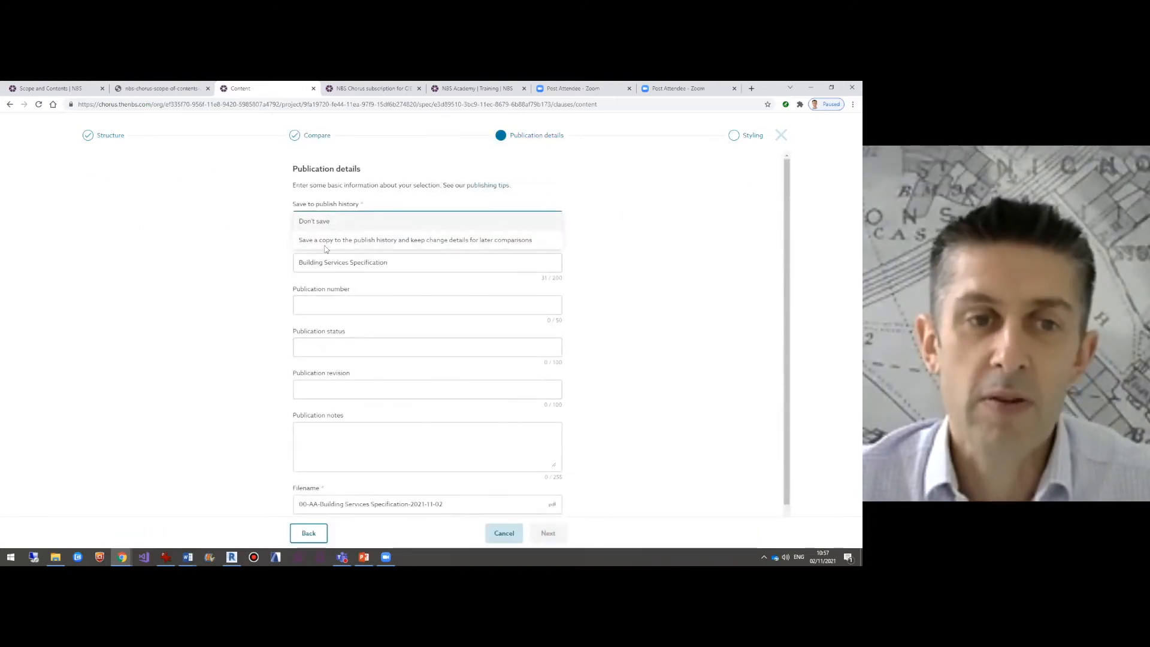
click(311, 241)
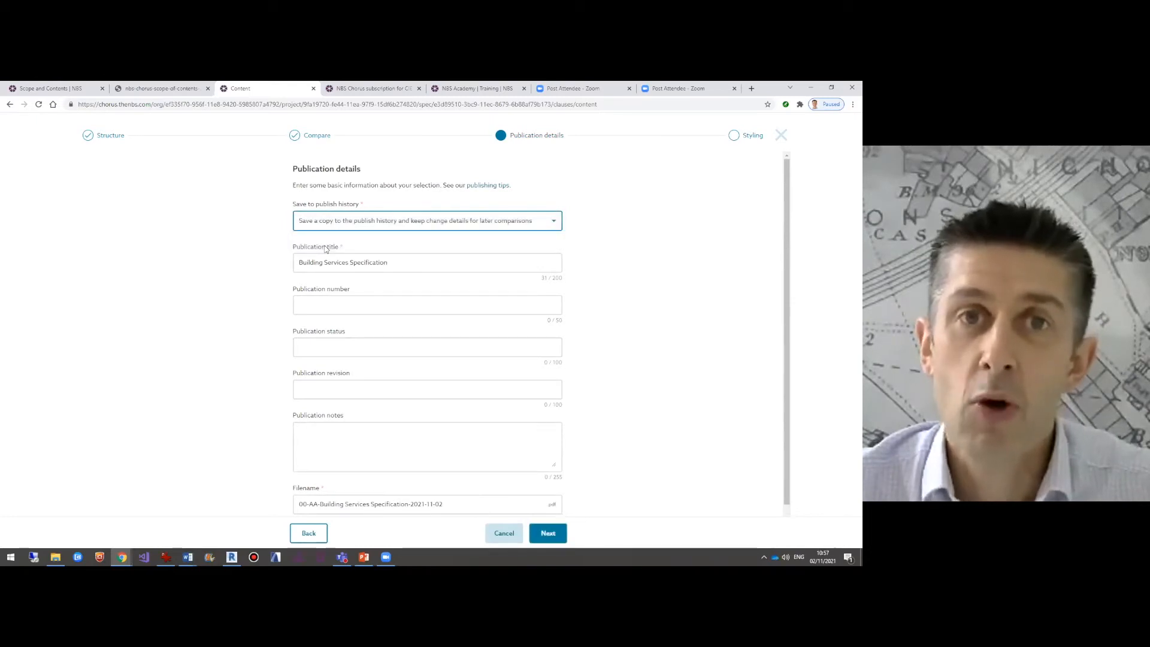
click(340, 269)
click(327, 306)
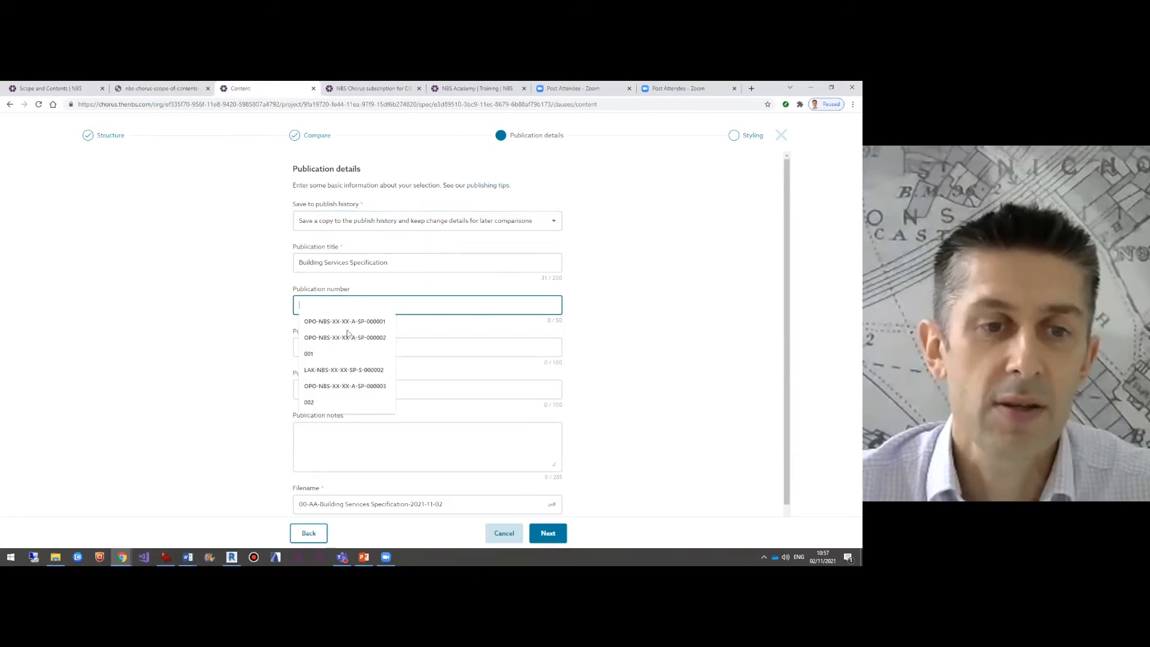
key(Return)
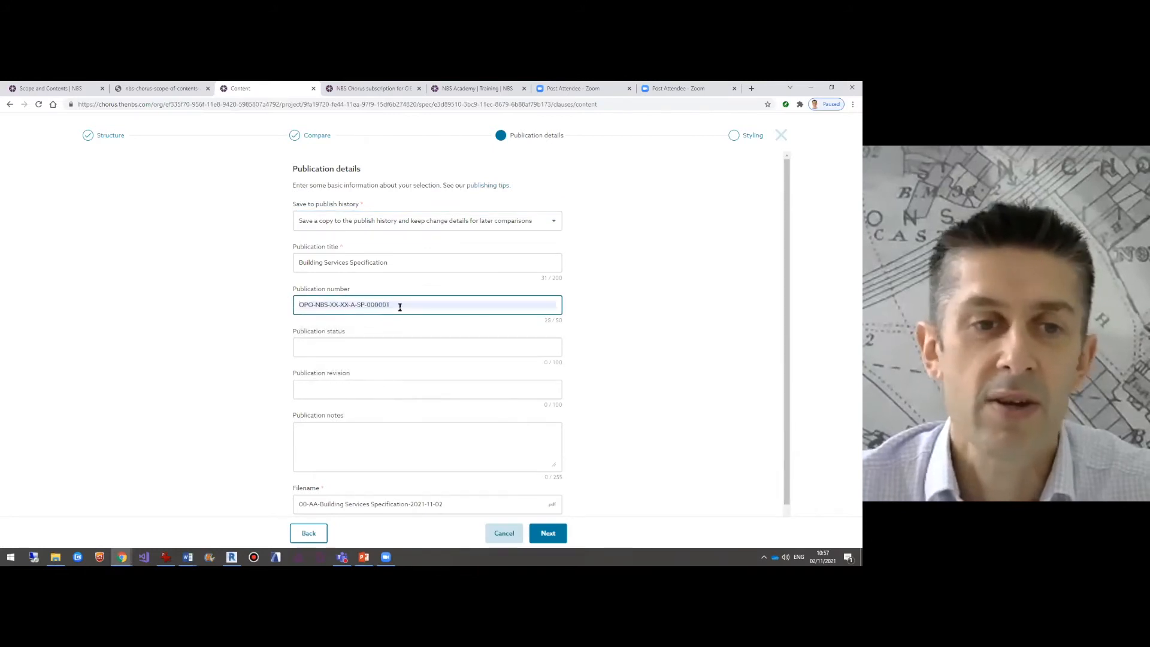
key(ctrl+shift+Left)
key(ctrl+shift+Left)
key(Left)
key(Left)
key(BackSpace)
text(M)
Copy the publication number and replace the filename with OPO-NBS-XX-XX-M-SP-000001.
key(ctrl+shift+Left)
key(ctrl+shift+Left)
key(shift+Home)
key(ctrl+c)
click(443, 504)
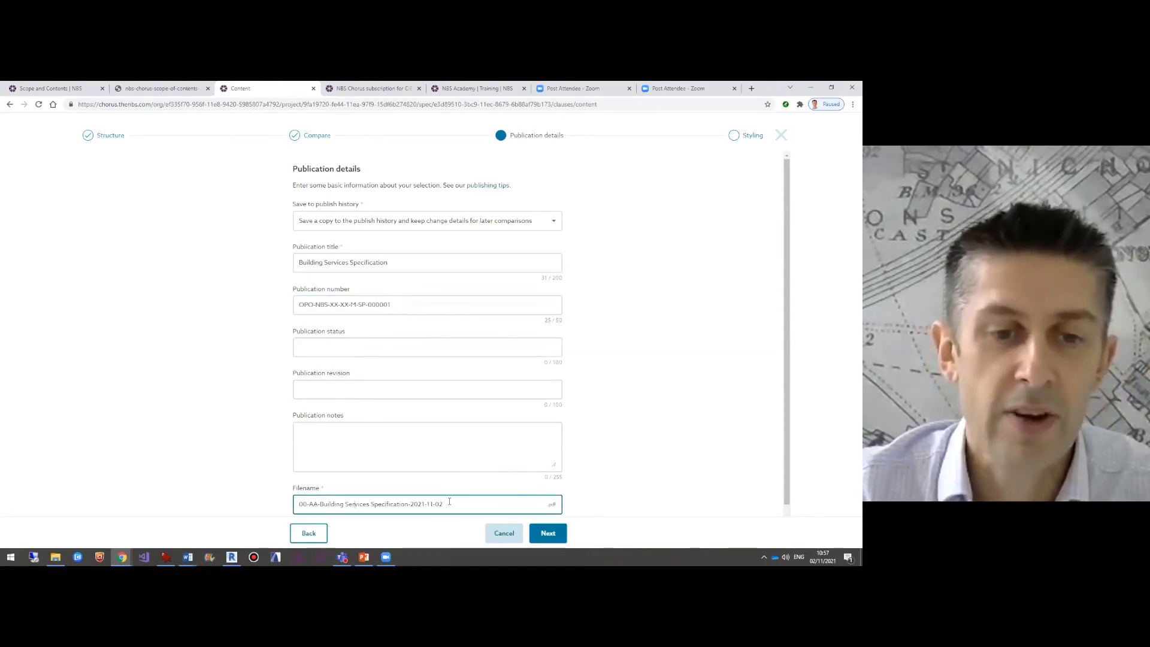
drag(444, 504, 298, 503)
key(ctrl+v)
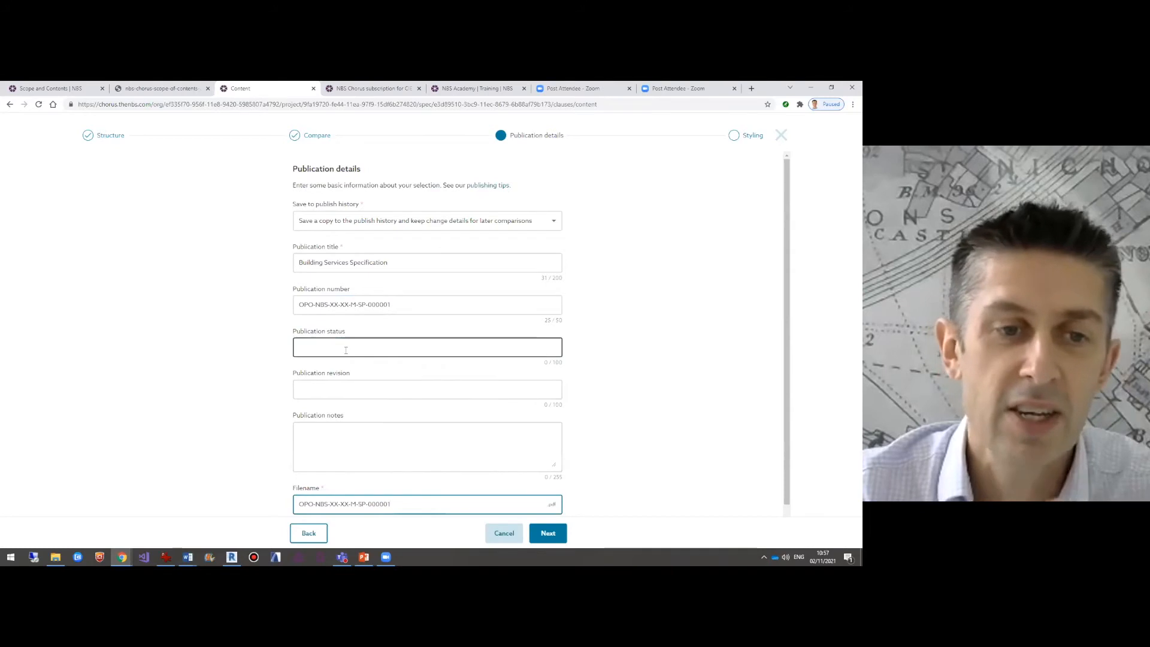
Set the publication status to S1 - Draft and the publication revision to P01.01.
click(339, 348)
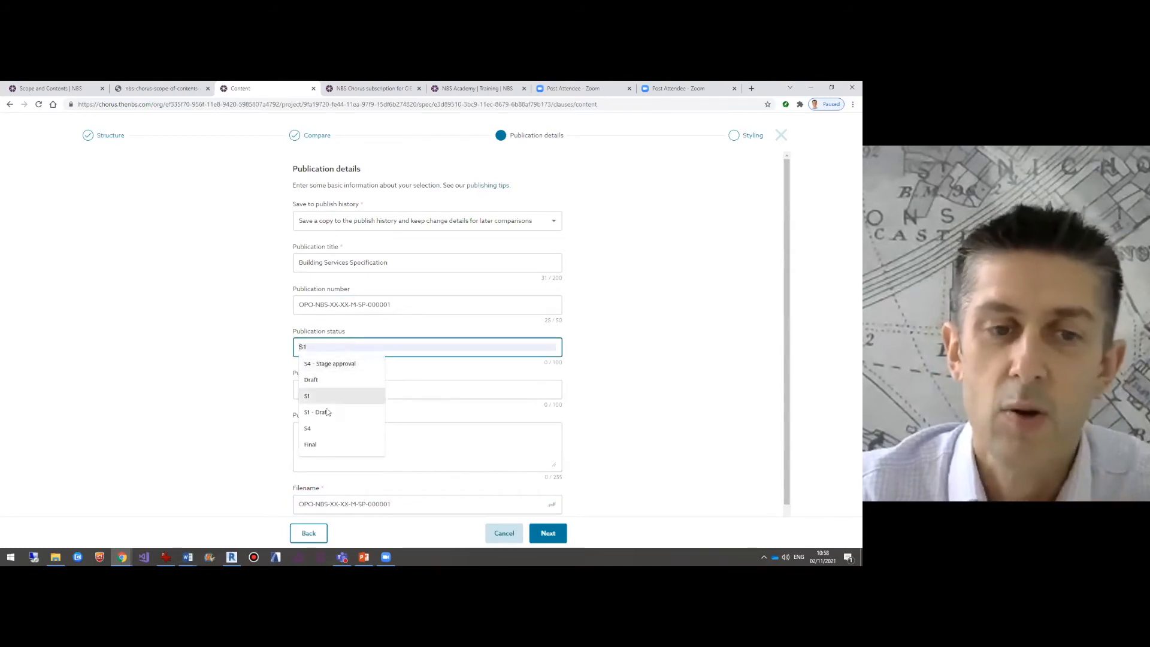
click(326, 412)
click(334, 387)
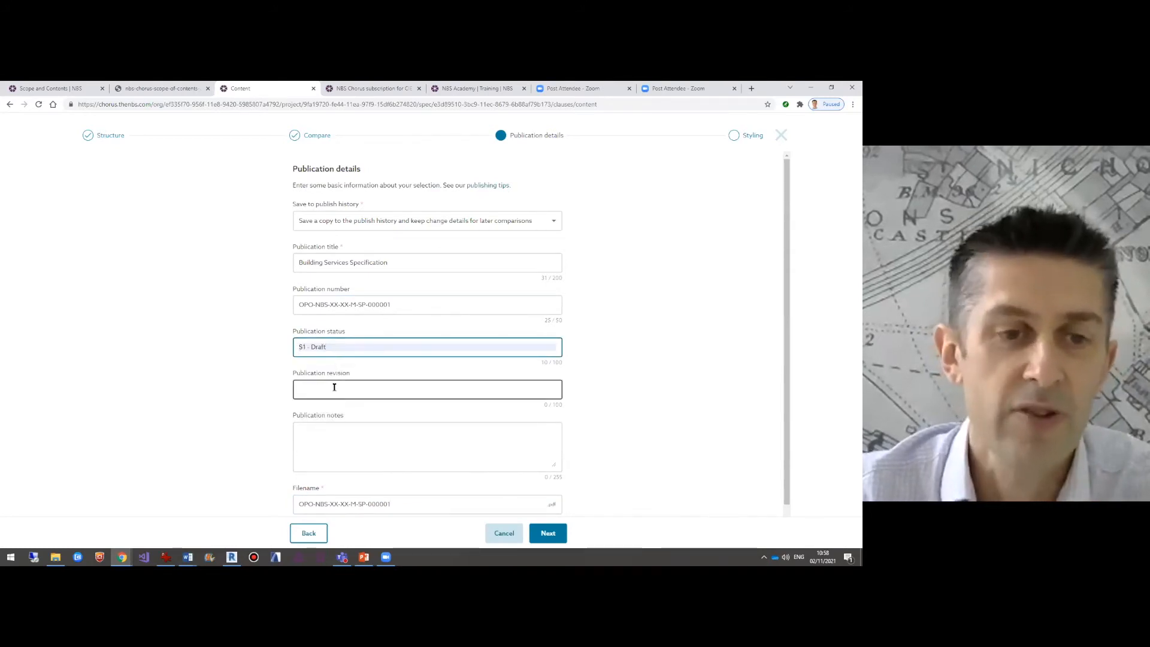
click(334, 423)
Enter publication notes giving the initials of who prepared and who signed off the document, and continue to the styling stage.
click(324, 435)
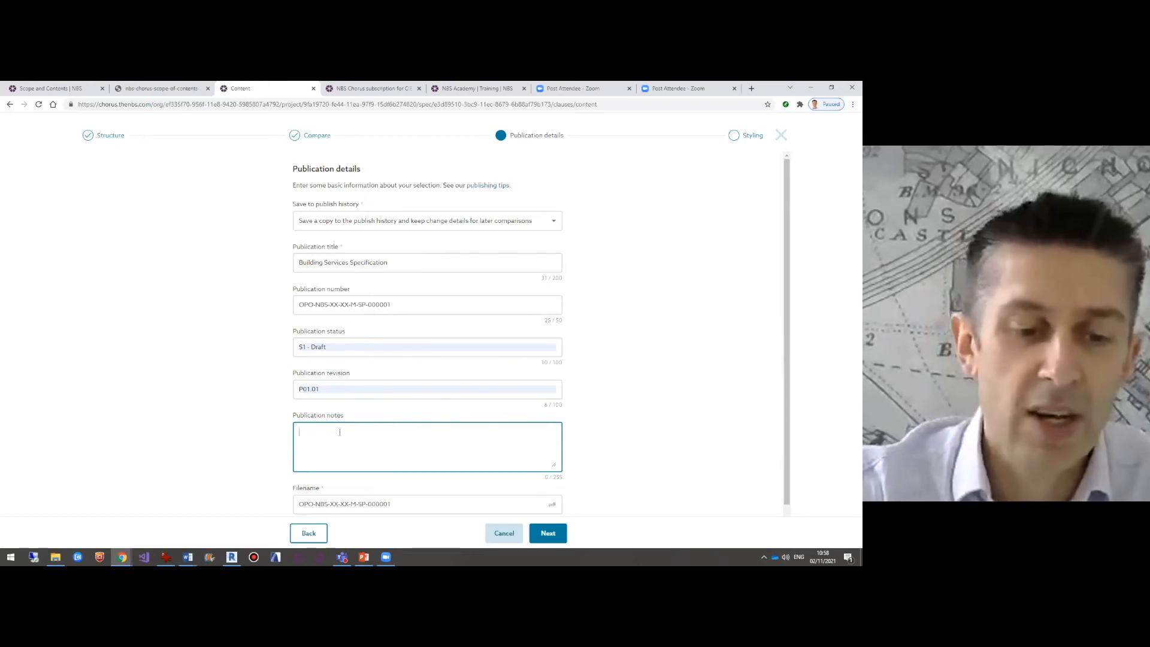
text(paa)
key(BackSpace)
text(red by)
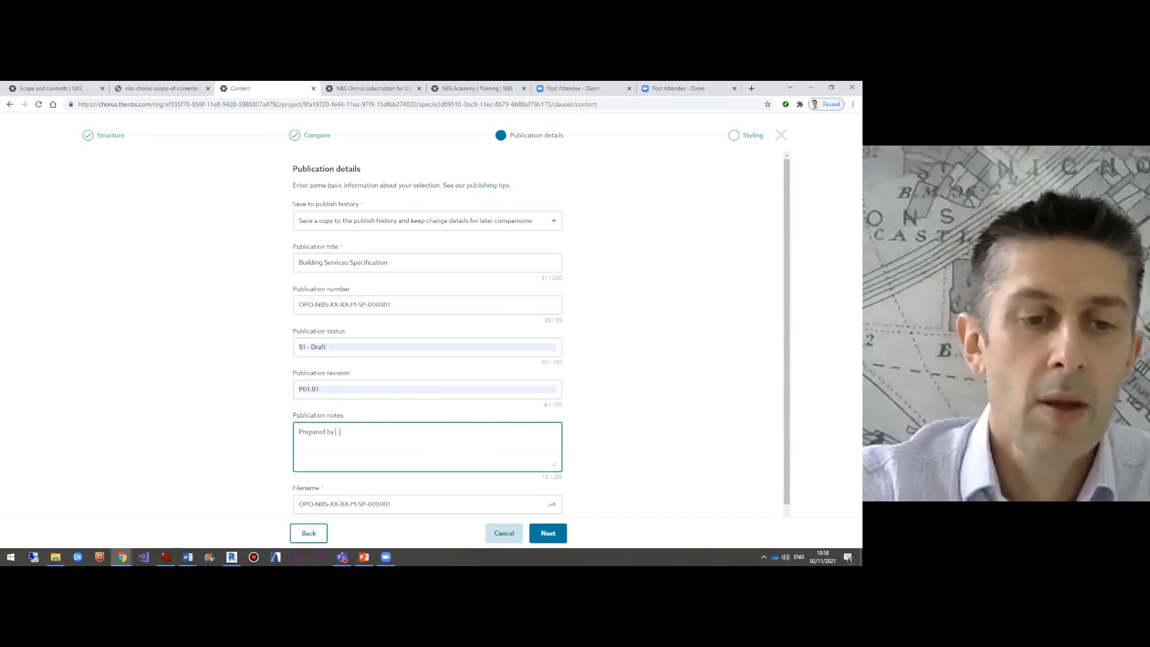
text( KB. Sign)
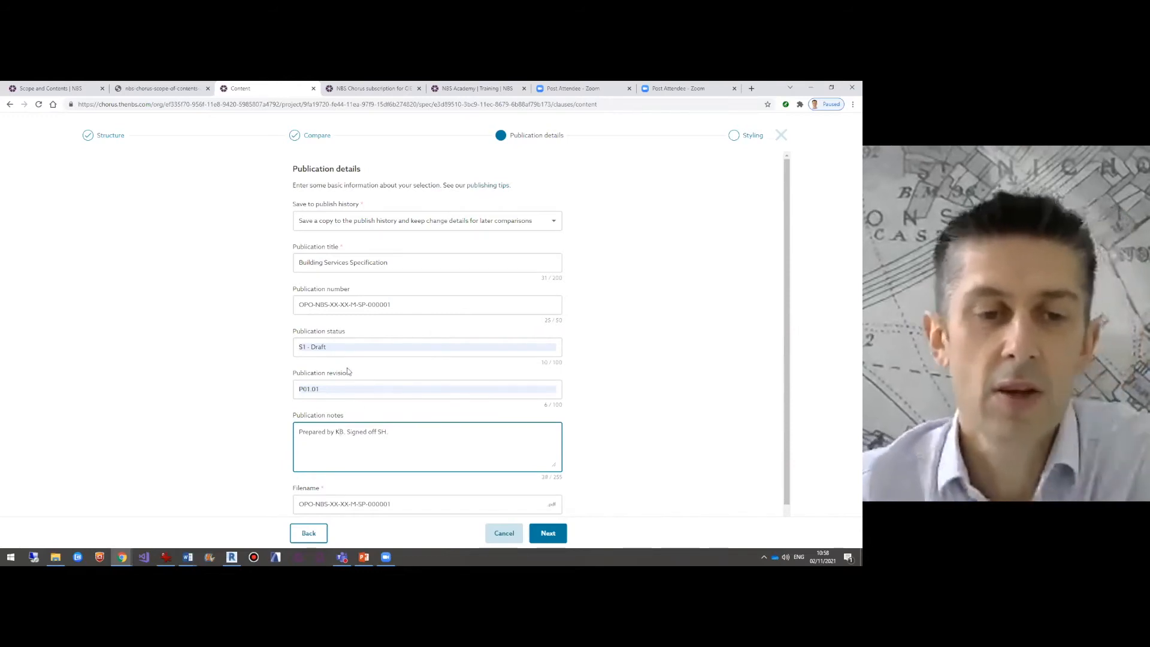
text(ed off SH.)
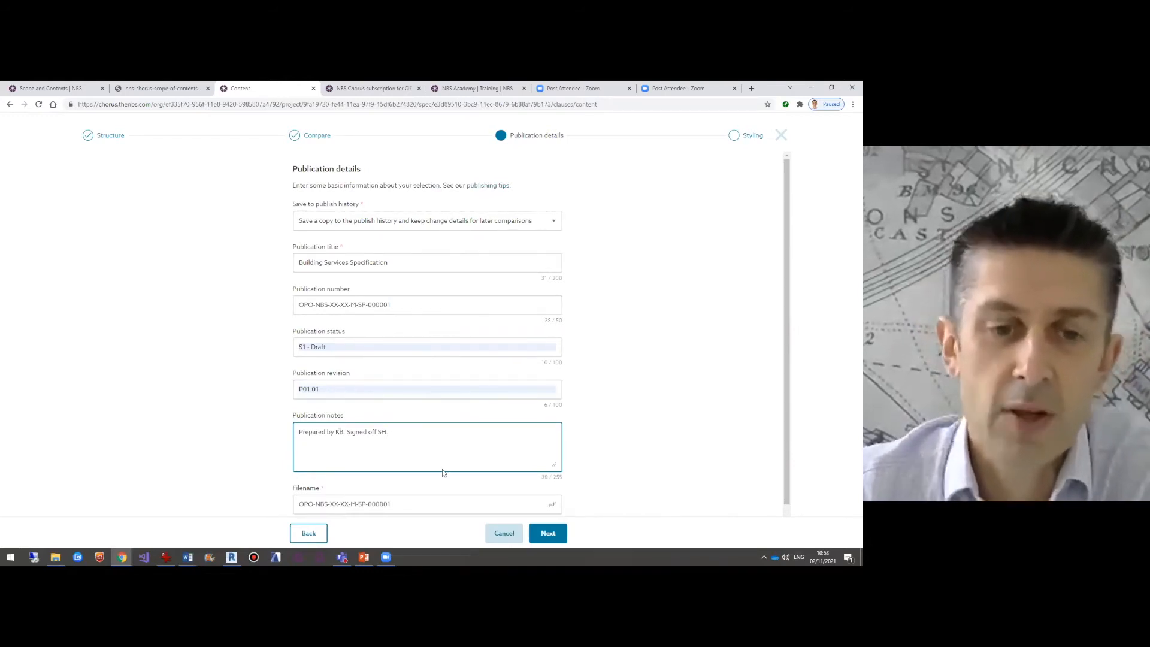
click(555, 533)
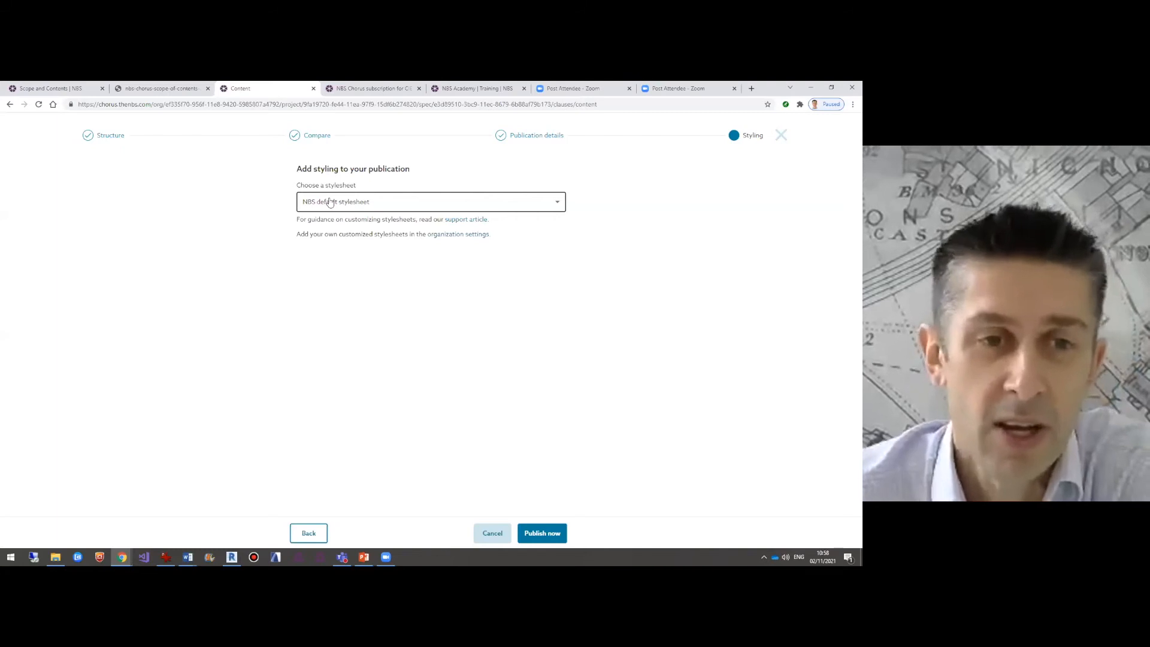
Choose the NBS - Double column stylesheet and publish the specification.
click(558, 204)
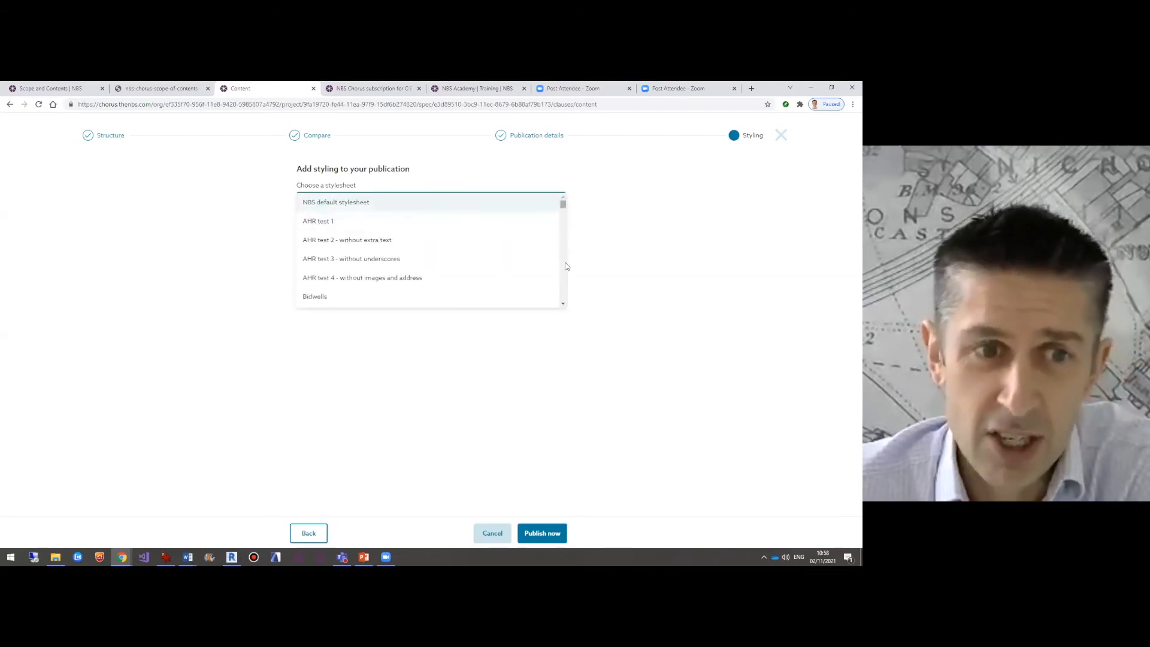
scroll(567, 266, down, 10)
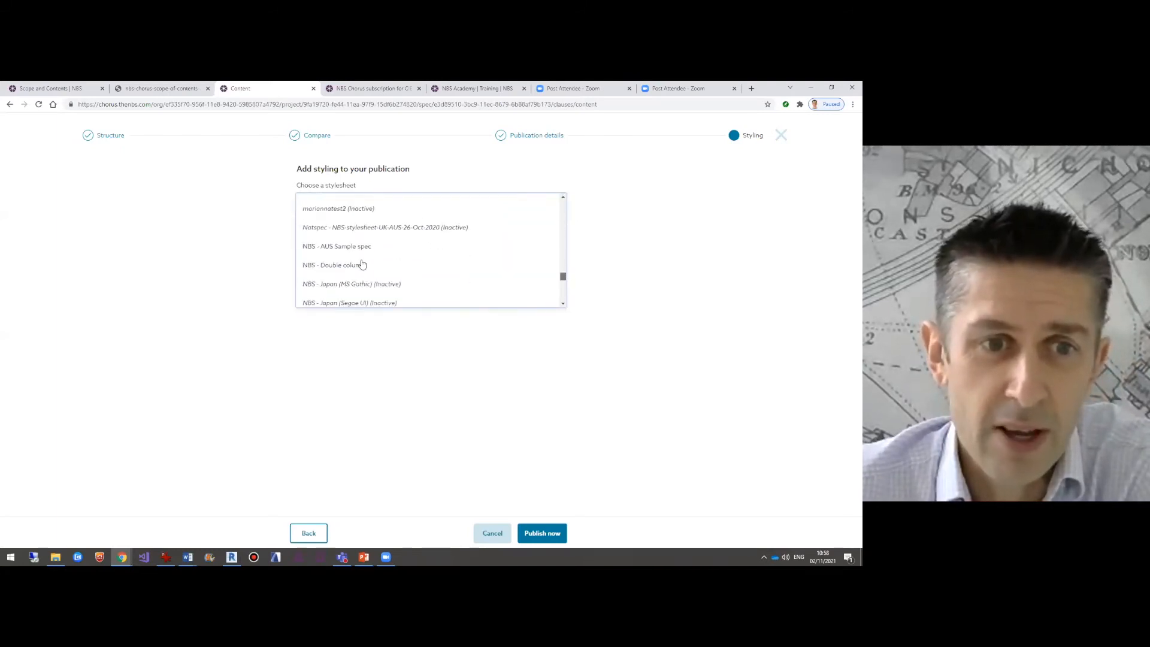
click(362, 264)
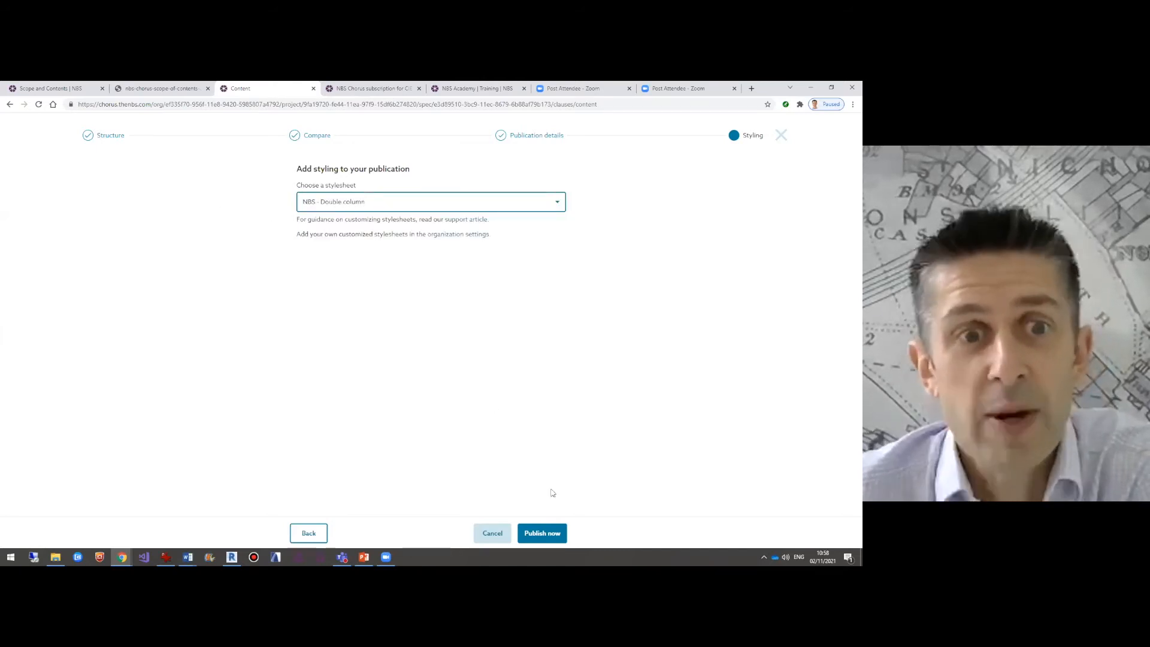
click(556, 533)
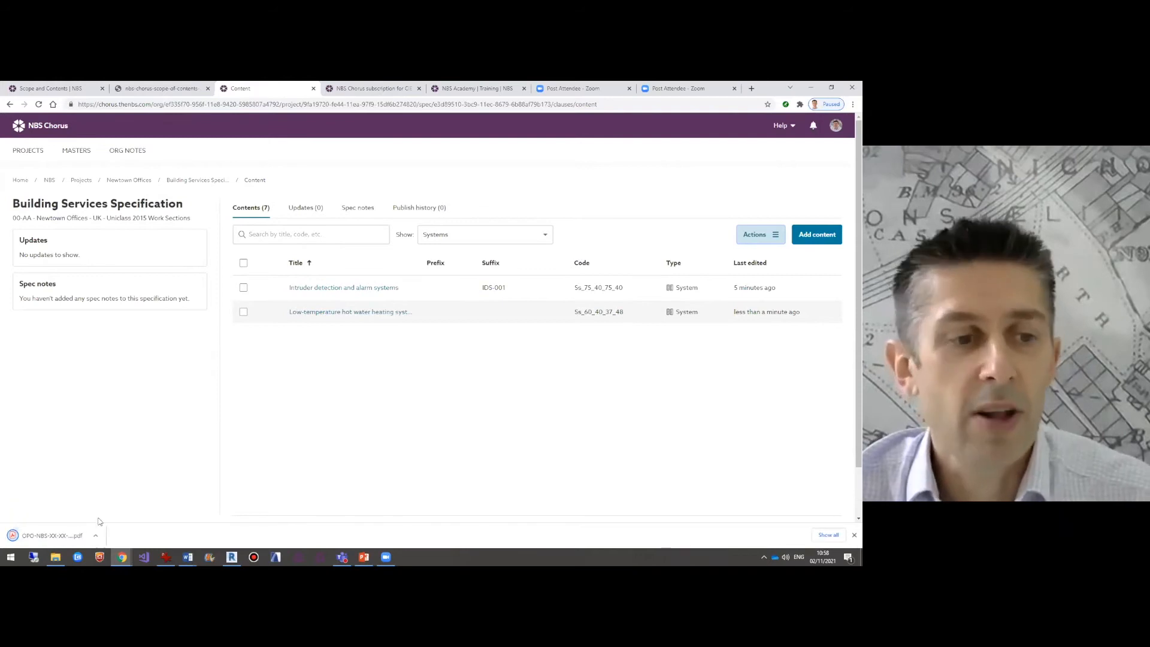
Open the downloaded PDF and examine its cover, document control sheet and contents list.
click(71, 540)
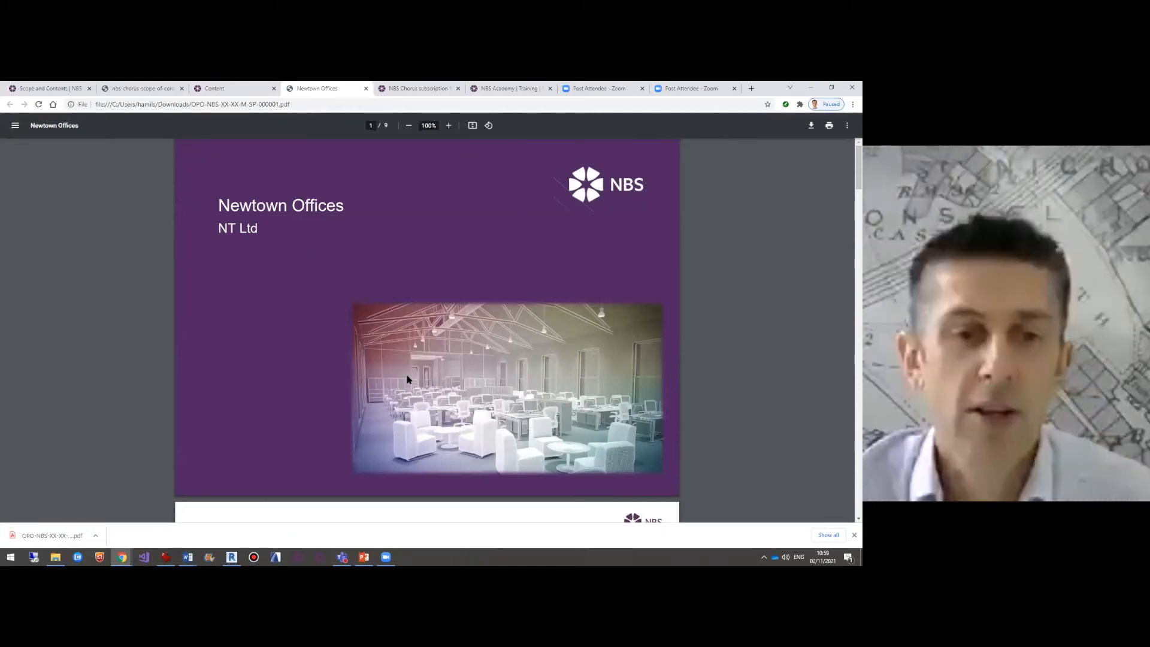
scroll(407, 379, down, 3)
scroll(407, 379, down, 2)
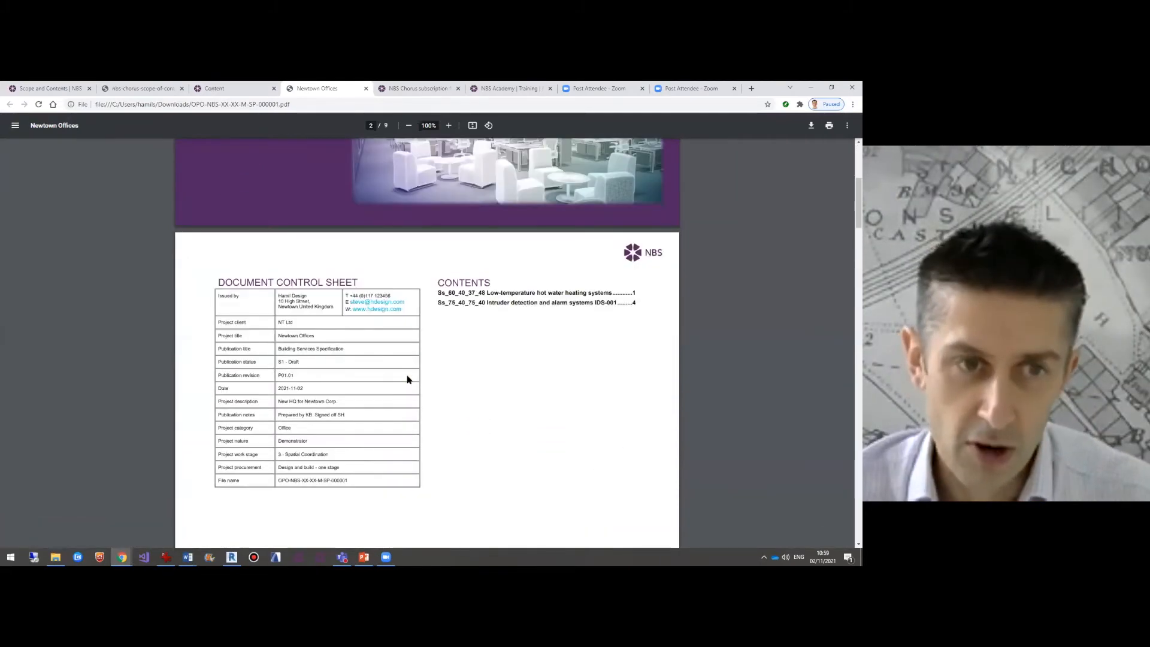
scroll(407, 380, down, 2)
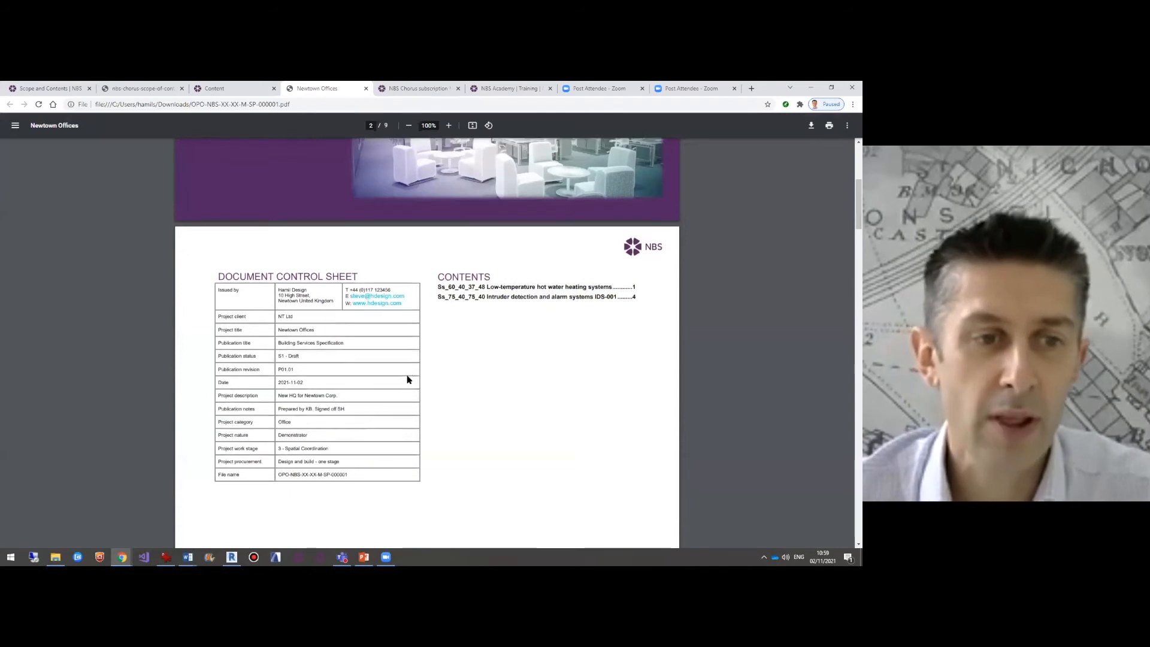
scroll(258, 226, up, 2)
scroll(258, 444, up, 3)
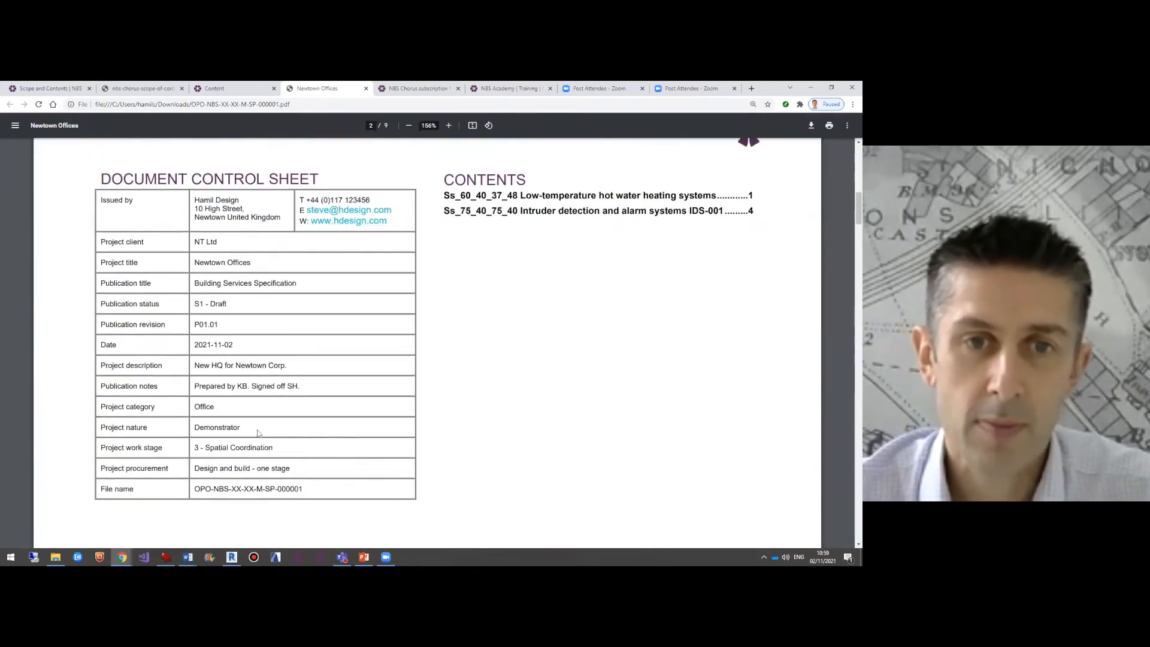
Go to the Low-temperature hot water heating systems section in the PDF and review the clauses through to the Intruder detection and alarm systems section.
click(544, 197)
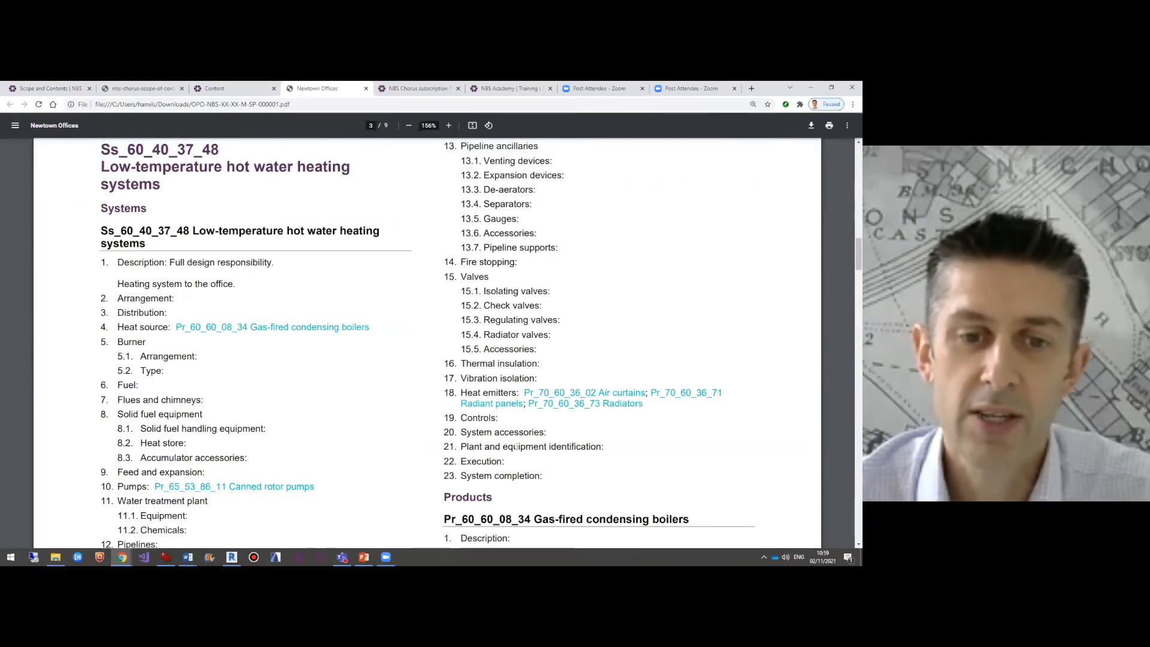
scroll(517, 446, down, 4)
ctrl+scroll(518, 461, down, 2)
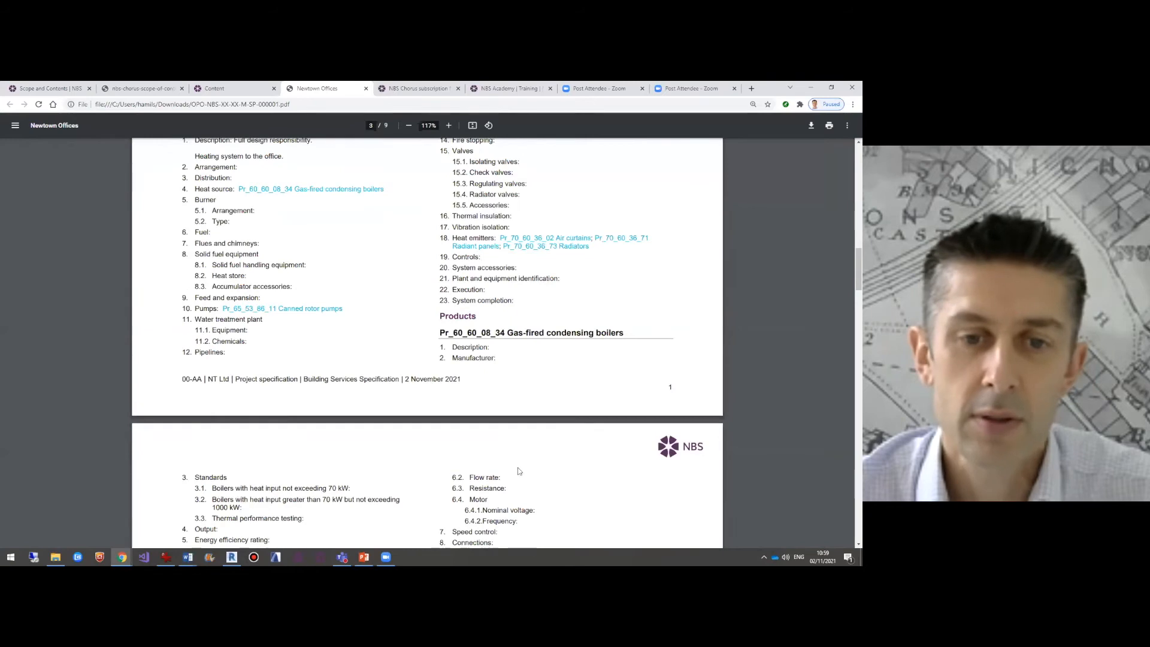
scroll(519, 471, down, 5)
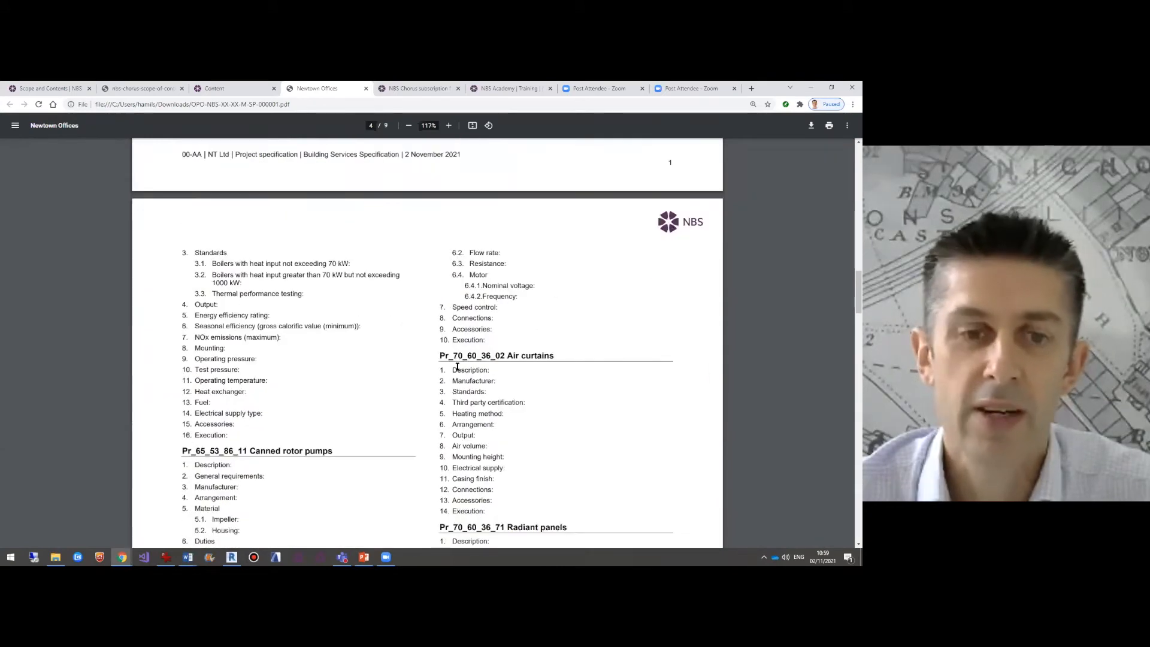
scroll(646, 480, down, 1)
scroll(363, 385, down, 10)
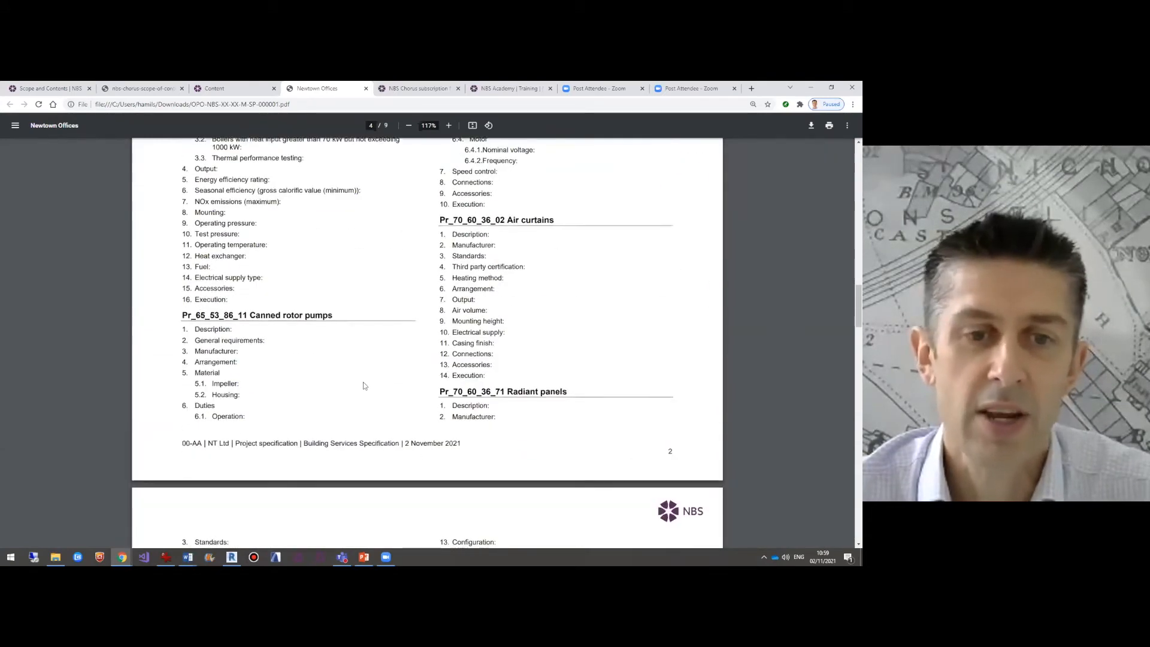
scroll(364, 385, down, 4)
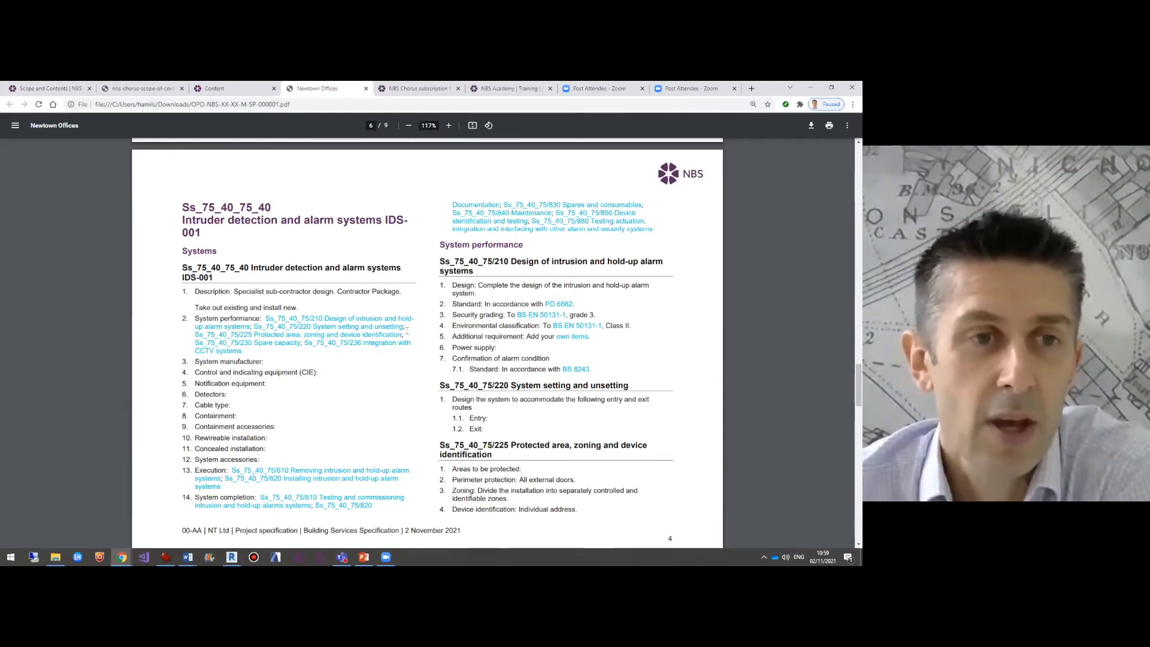
Close the PDF and examine the publication's entry in the publish history, widening the Number column and checking who published it.
click(366, 88)
click(420, 207)
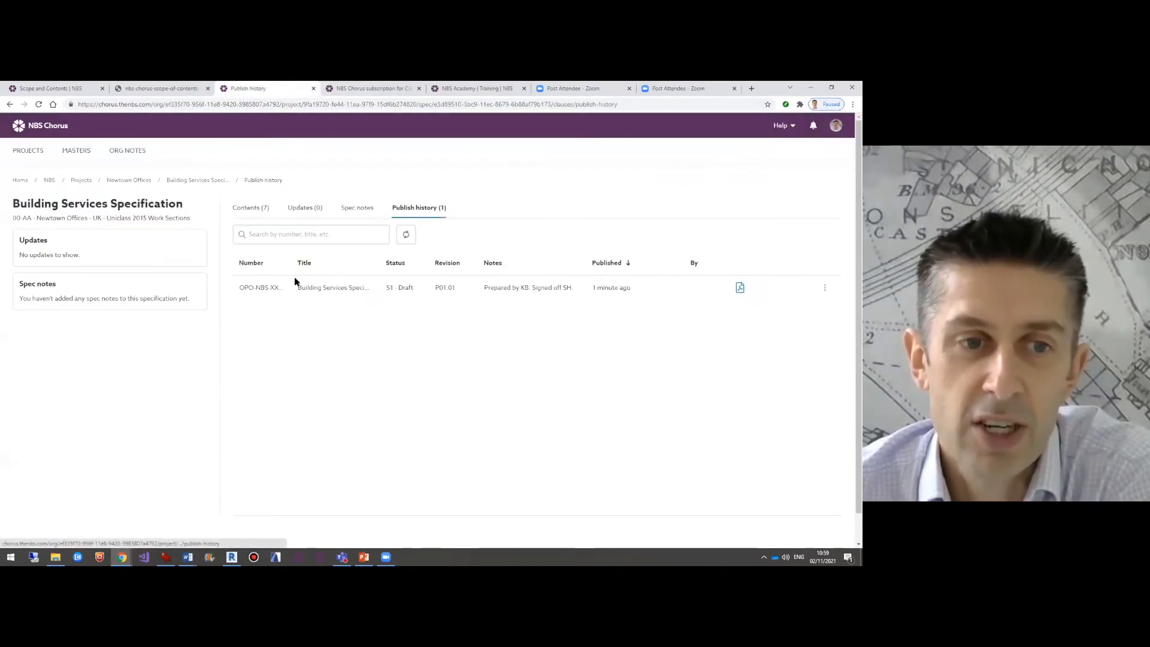
drag(344, 269, 297, 270)
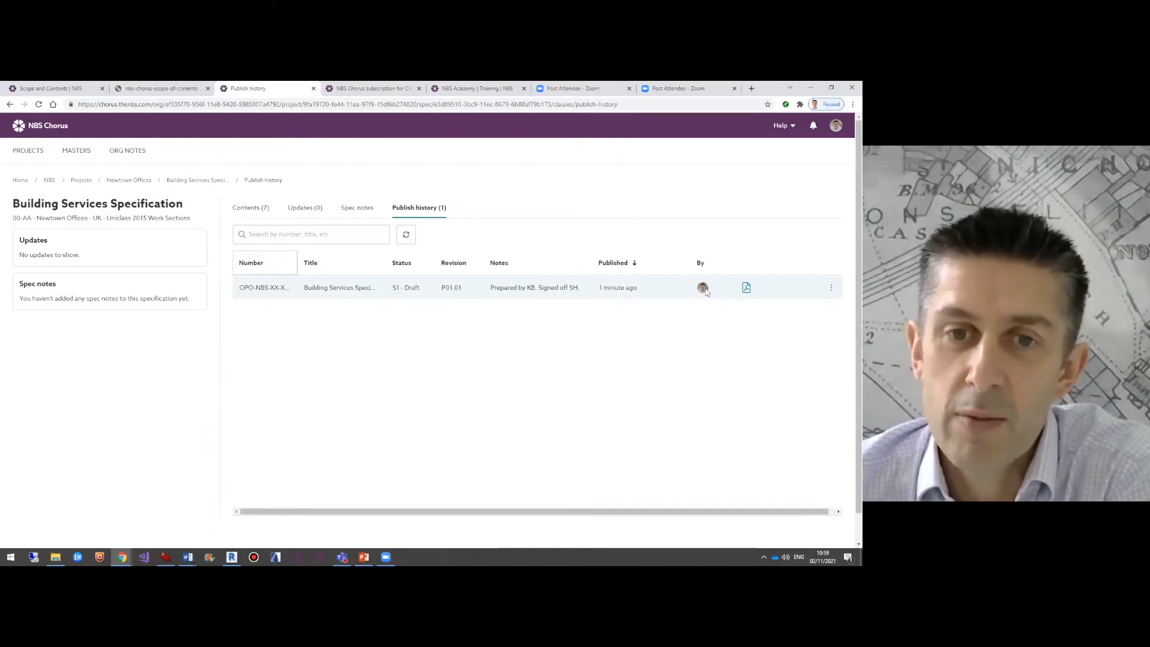
mouse_move(706, 291)
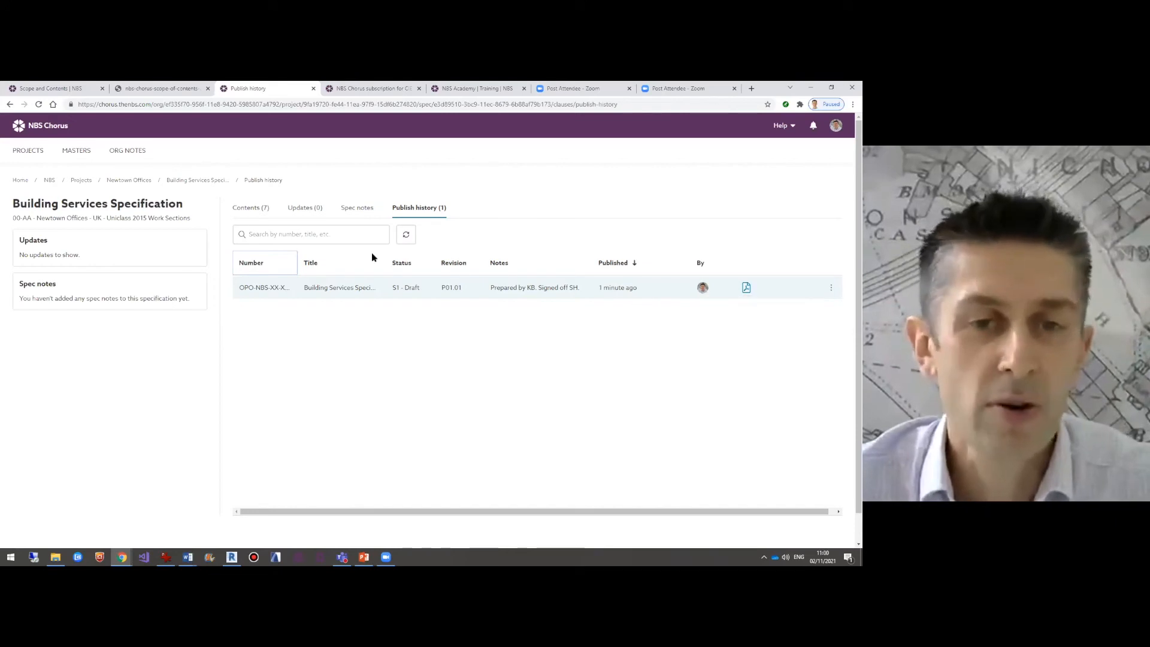
Return to the Newtown Offices project and view its team members and their project roles.
click(209, 181)
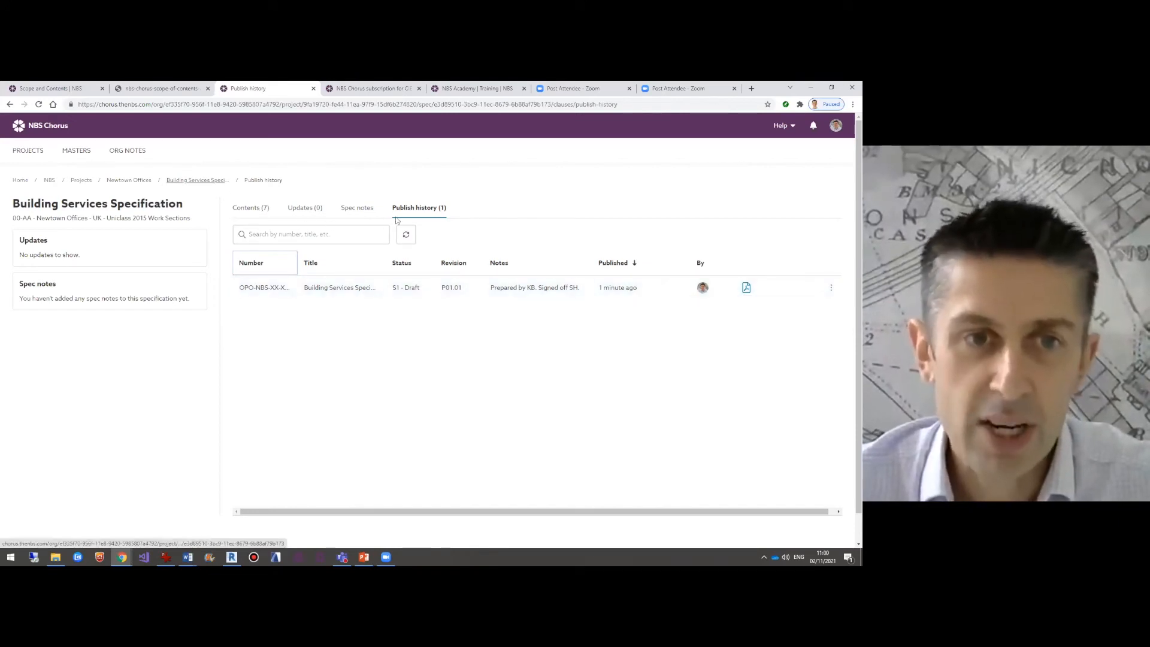
click(122, 181)
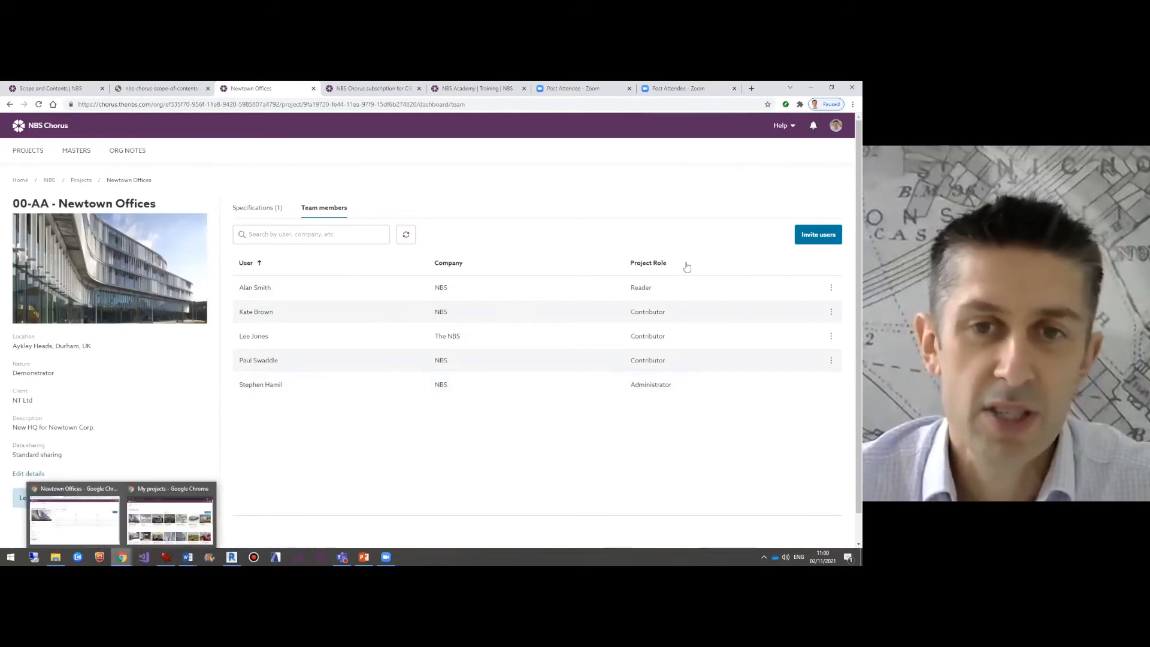
Switch to the second user's incognito window and open the Air curtains clause in the Newtown Offices Building Services Specification.
click(171, 519)
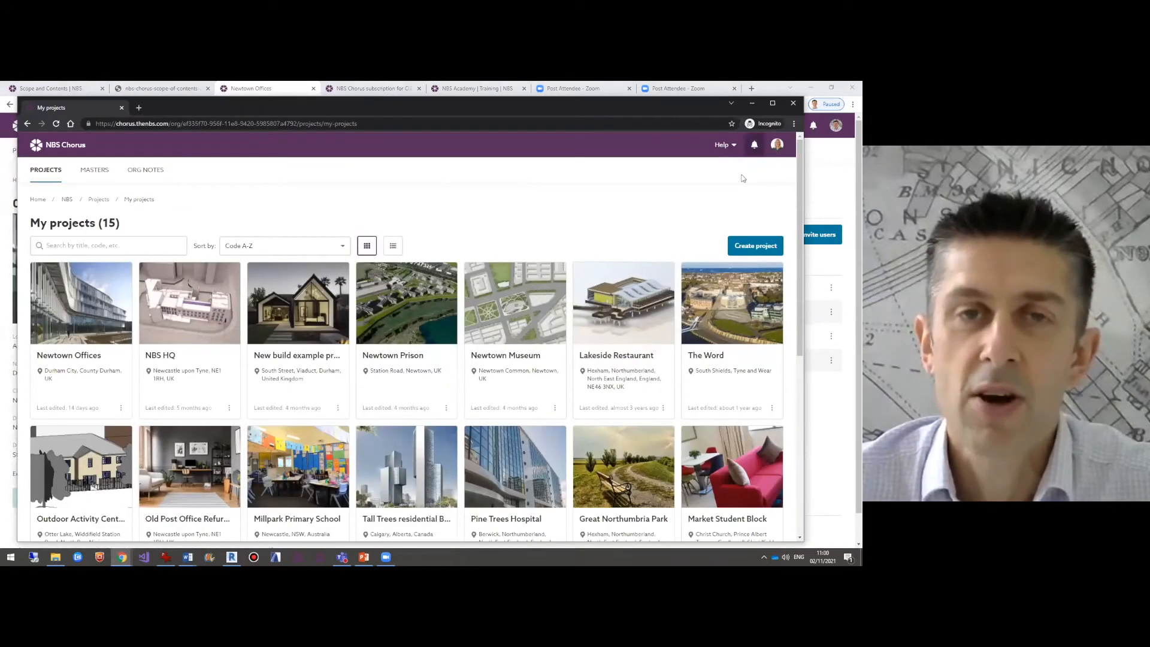
click(777, 144)
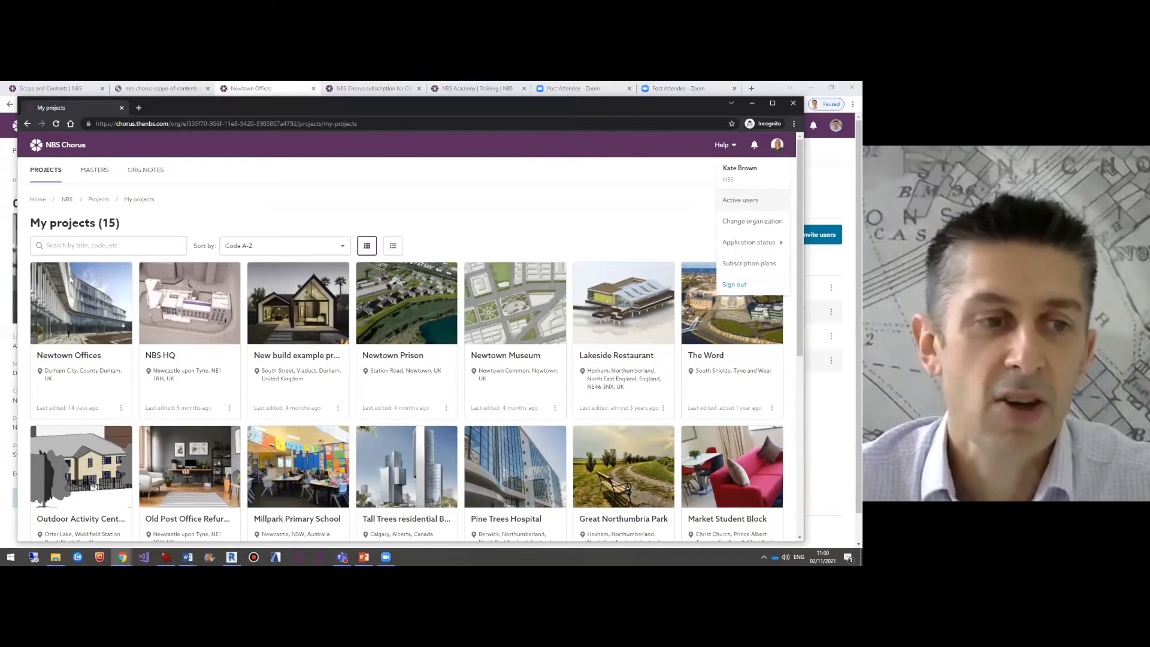
key(Escape)
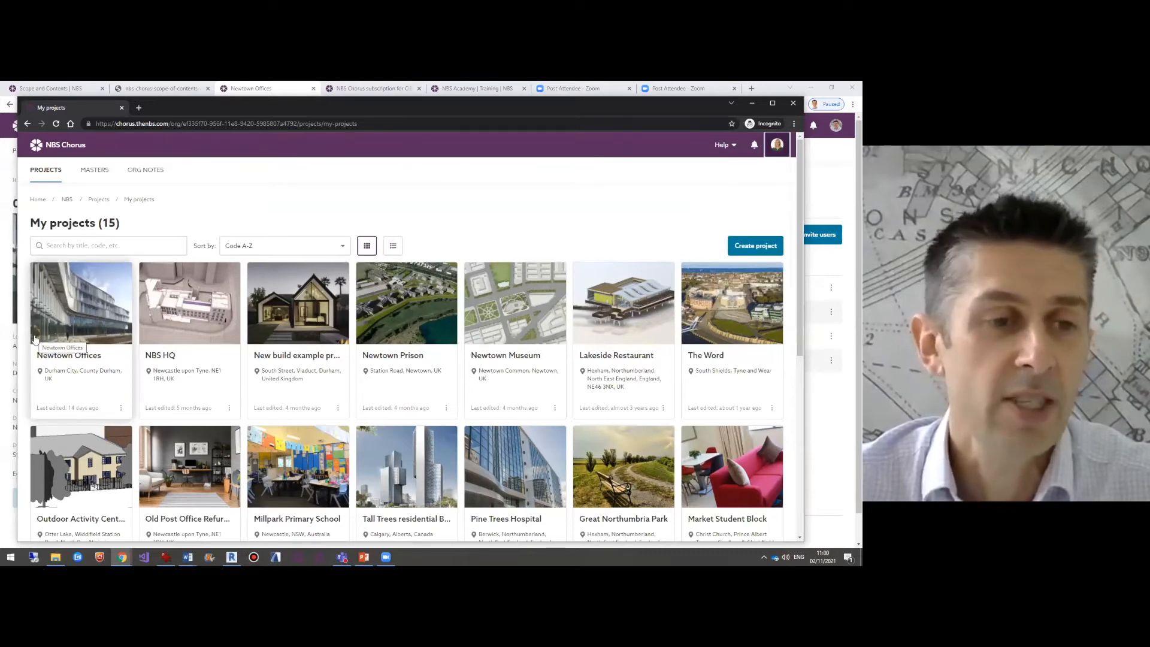
click(69, 333)
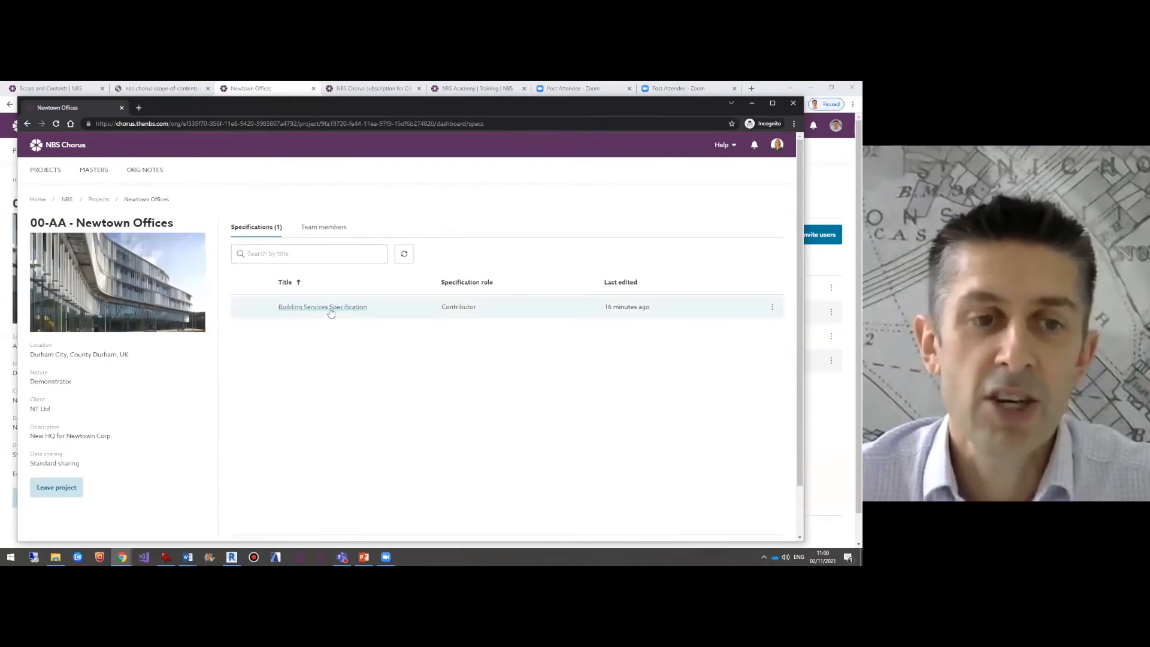
click(329, 308)
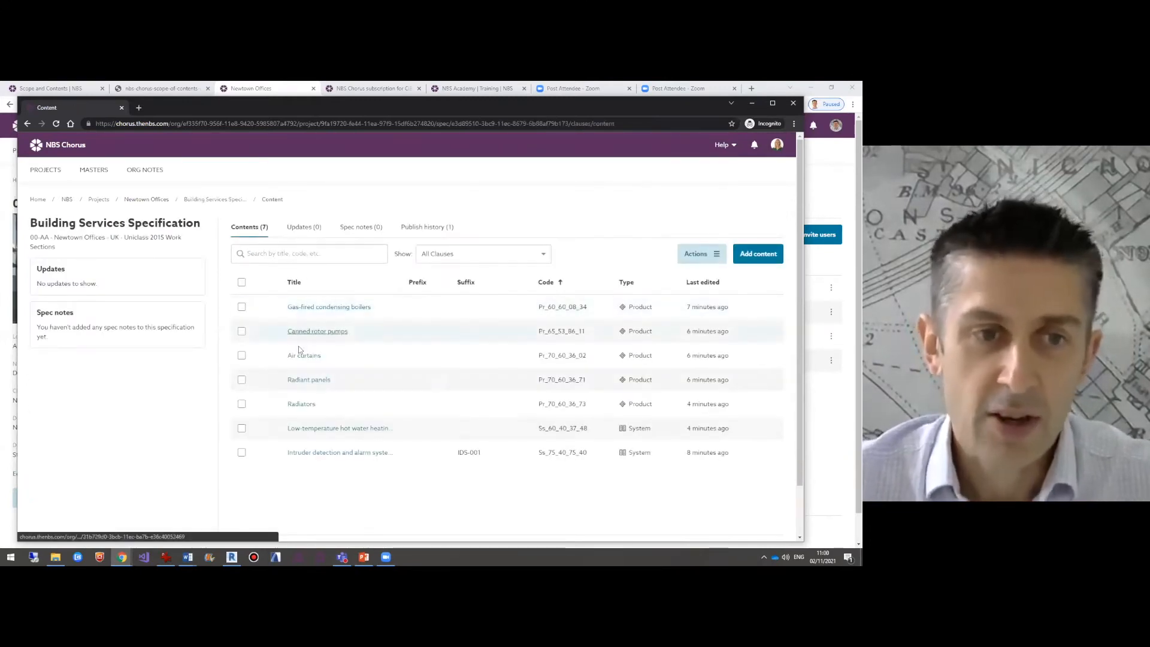
click(299, 356)
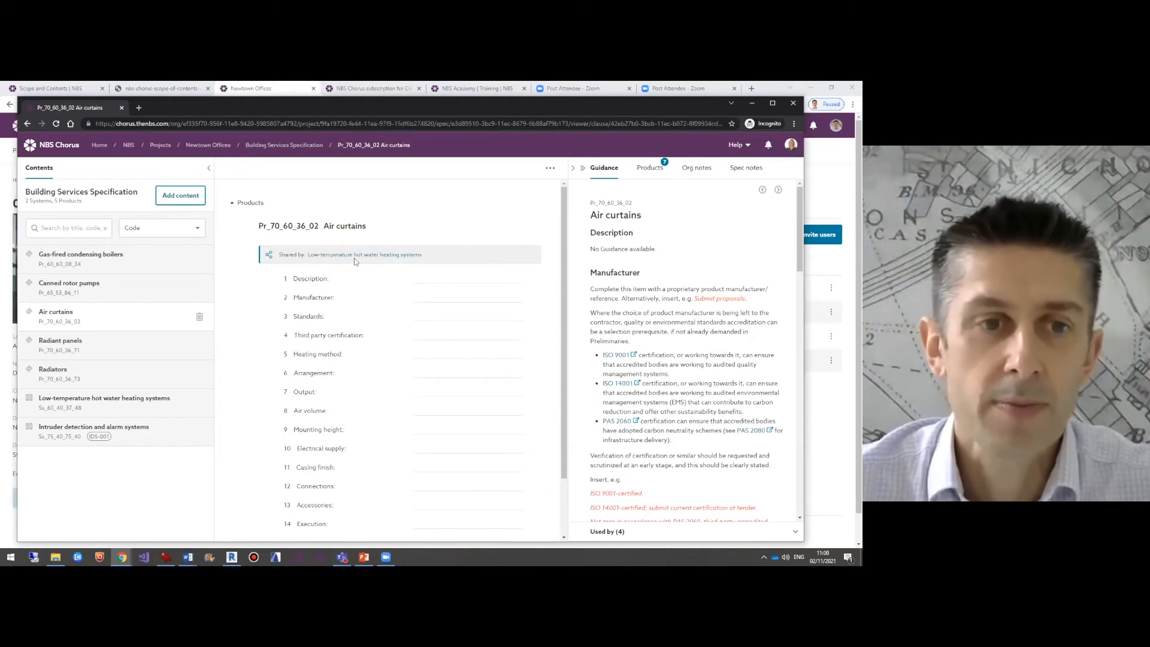
Set the Air curtains clause's Description to "Above the main entrance.".
click(447, 279)
text(Abc)
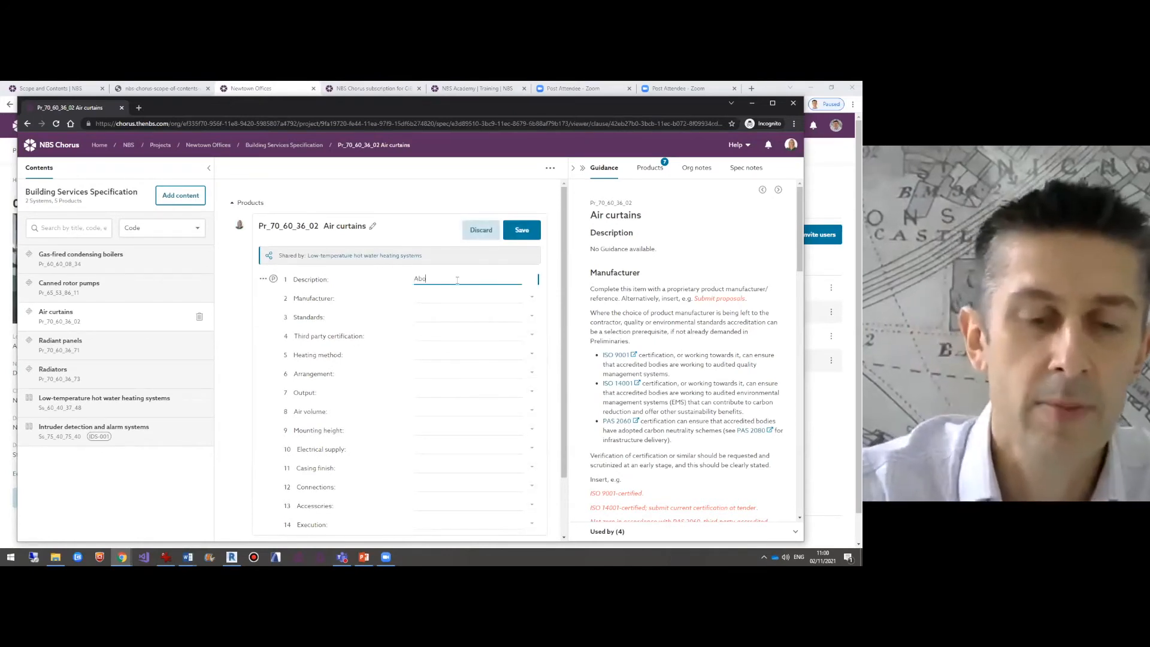
text(ve the main entra)
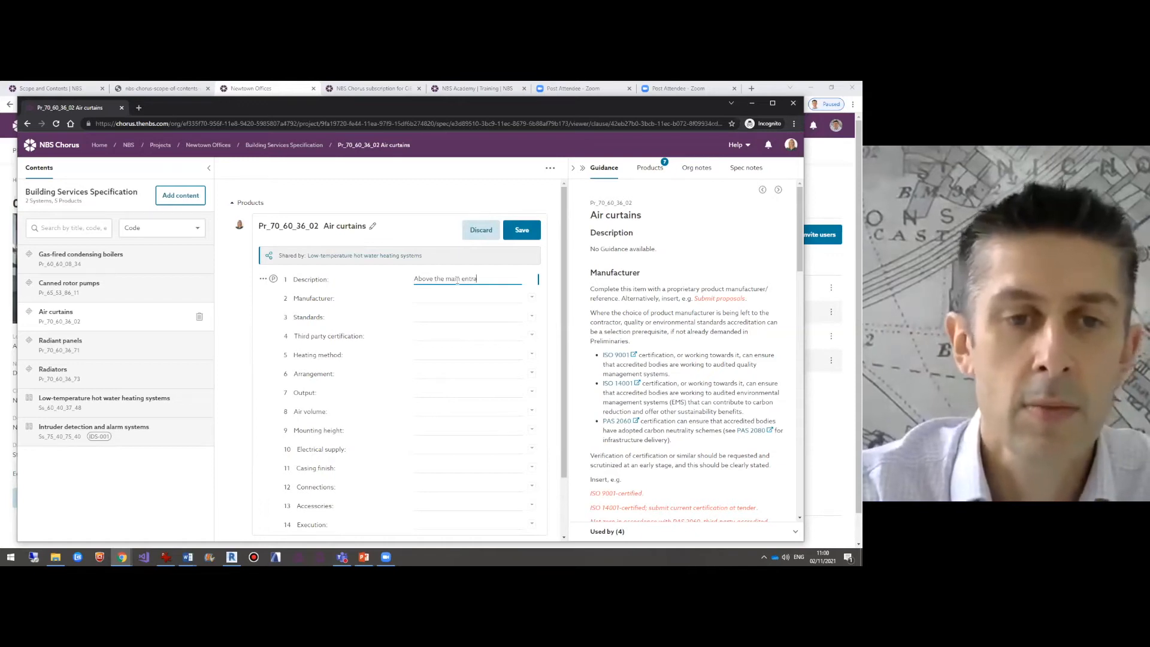
text(nce)
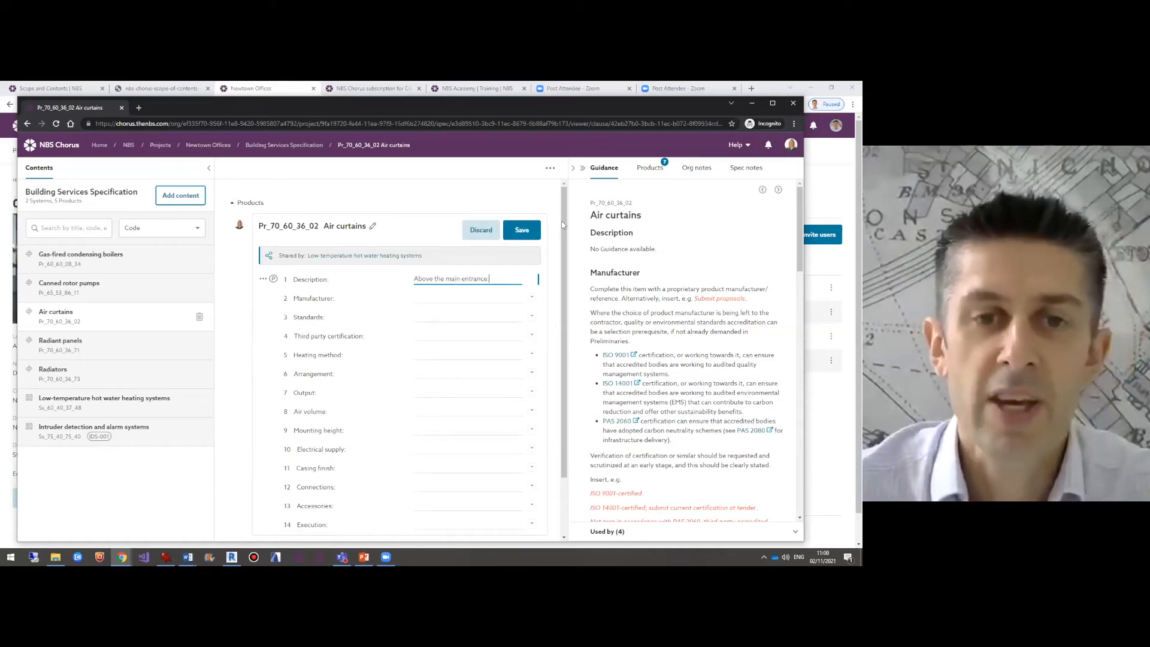
text(.)
Post the spec note "Does the client have a preferred manufacturer?" on the Air curtains clause and save the clause's changes.
click(745, 168)
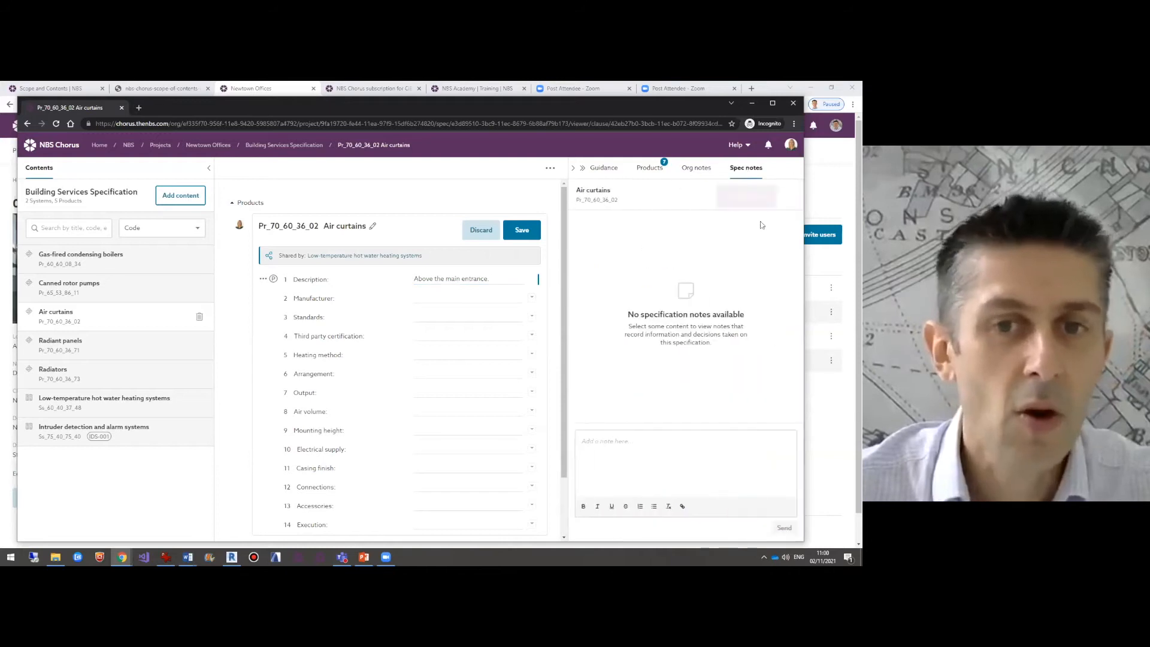
click(612, 448)
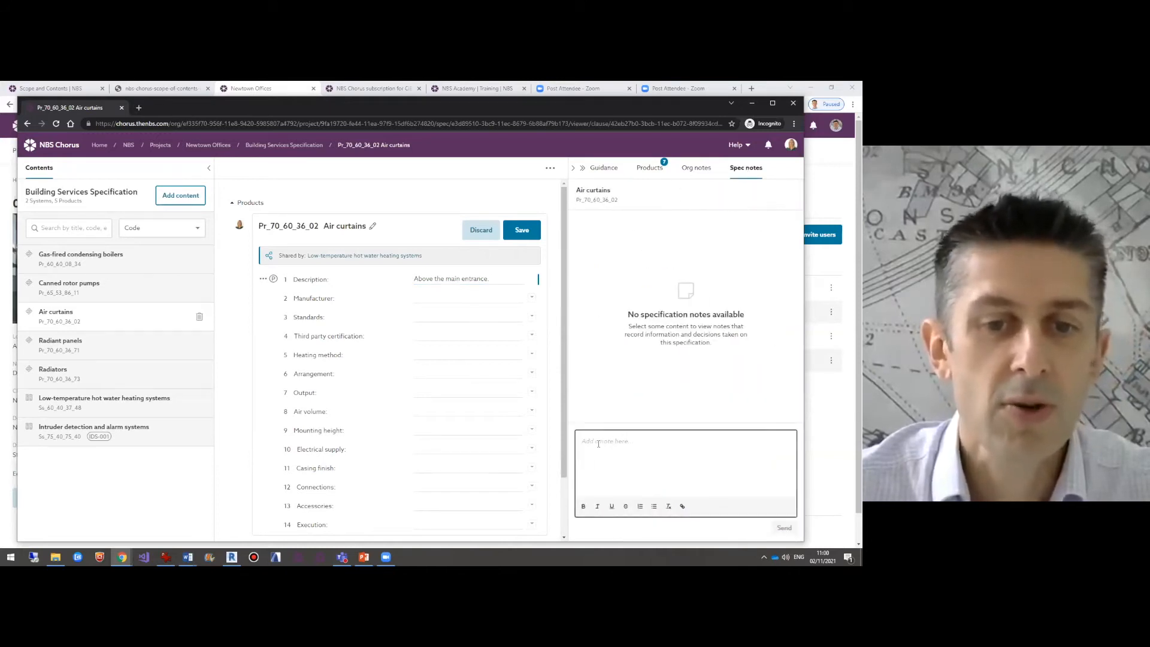
text(Doe)
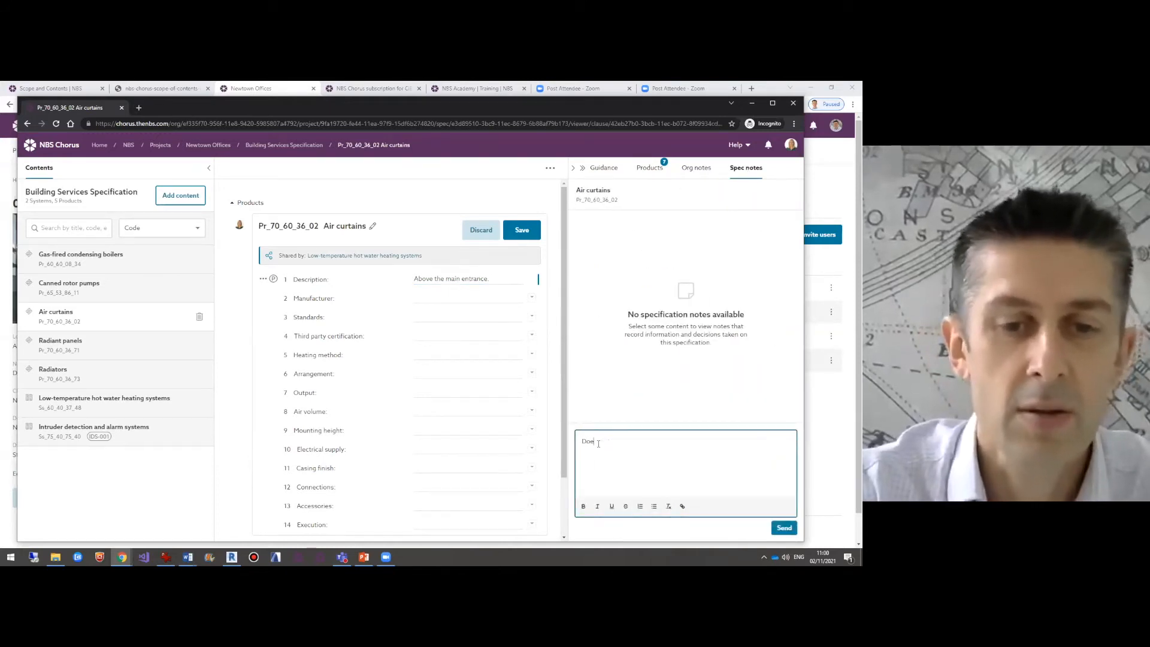
text(s the client have)
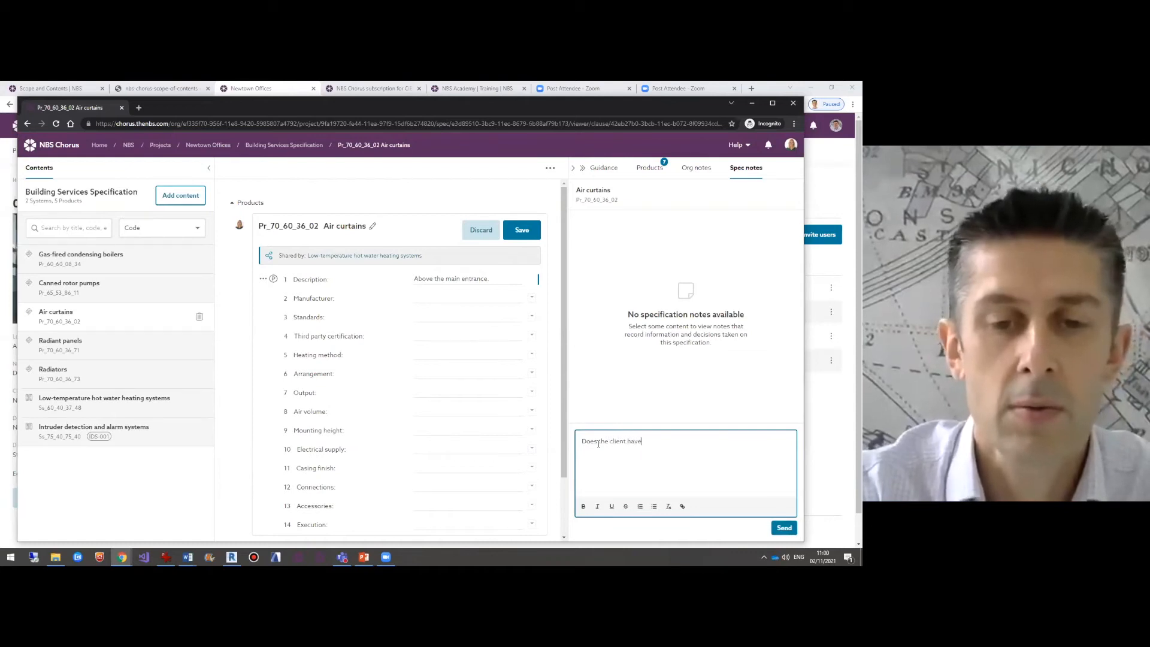
text( a preferred)
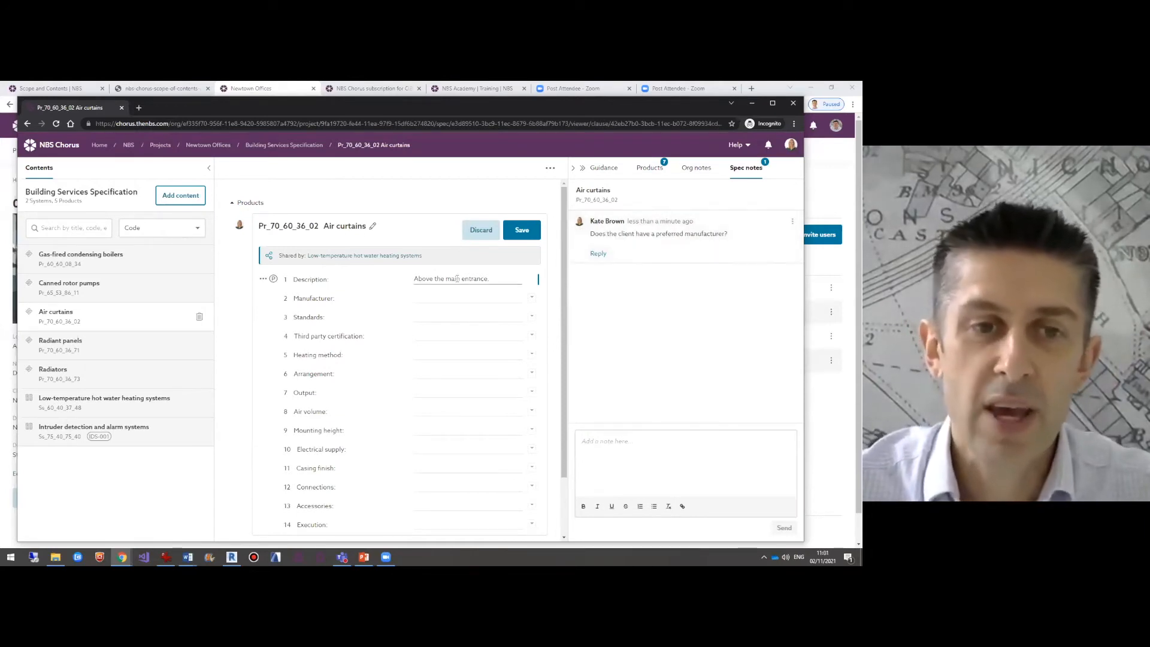
click(516, 235)
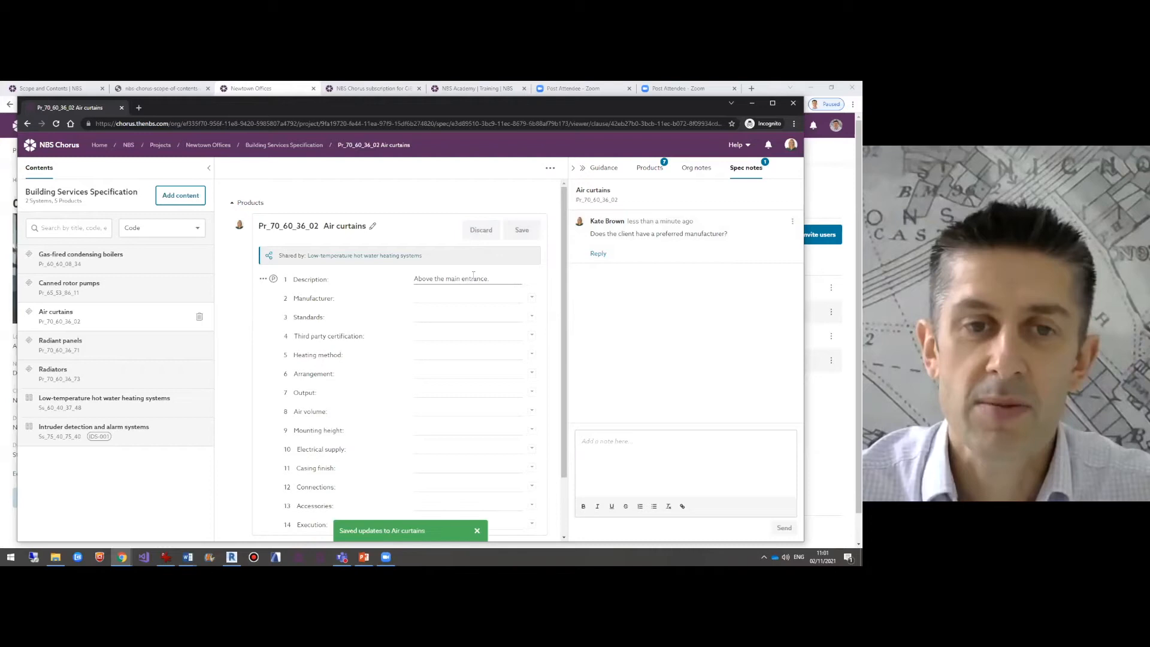
Switch back to the first user's window and read the spec notes listed for the Newtown Offices Building Services Specification.
click(262, 92)
click(836, 126)
click(259, 212)
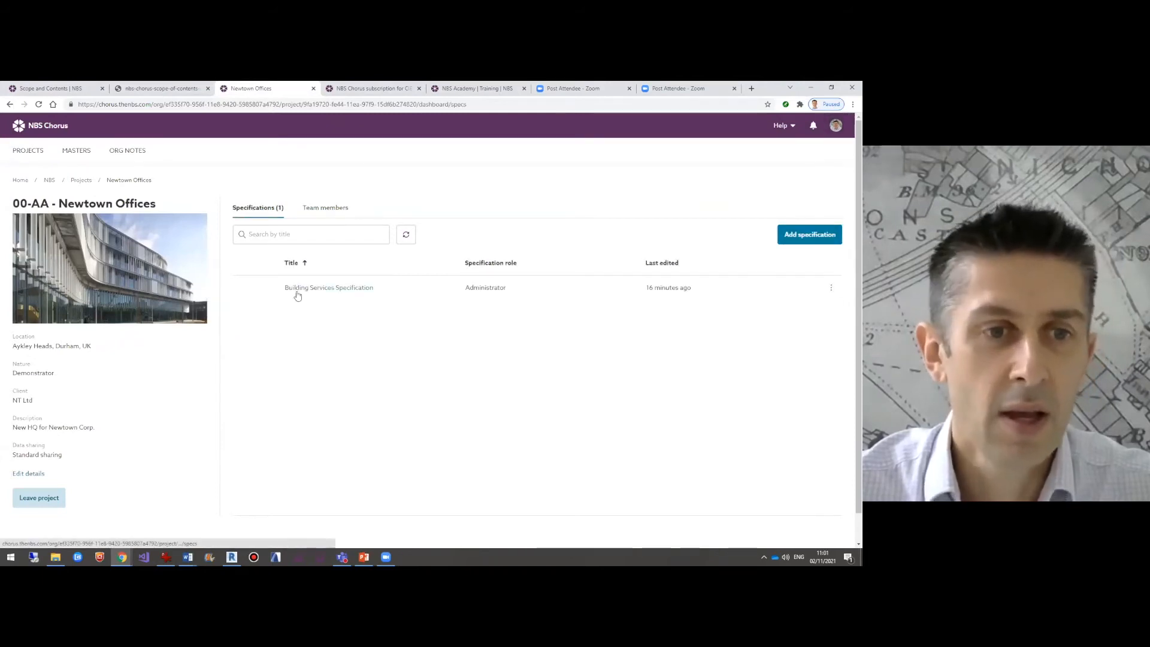
click(300, 294)
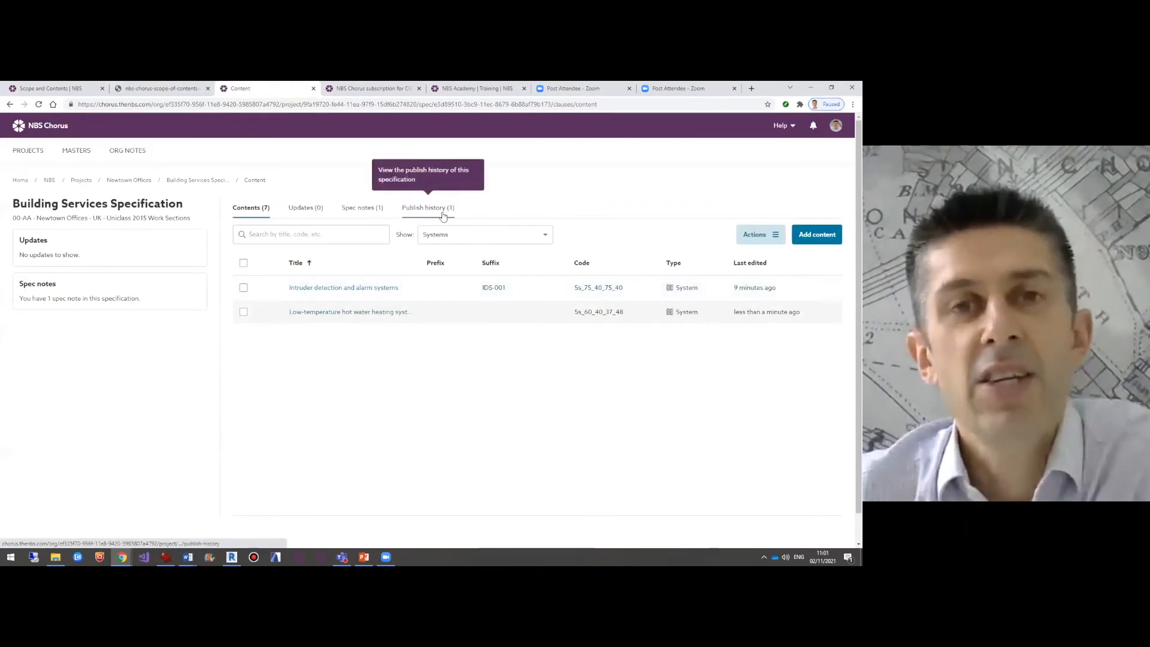
click(377, 211)
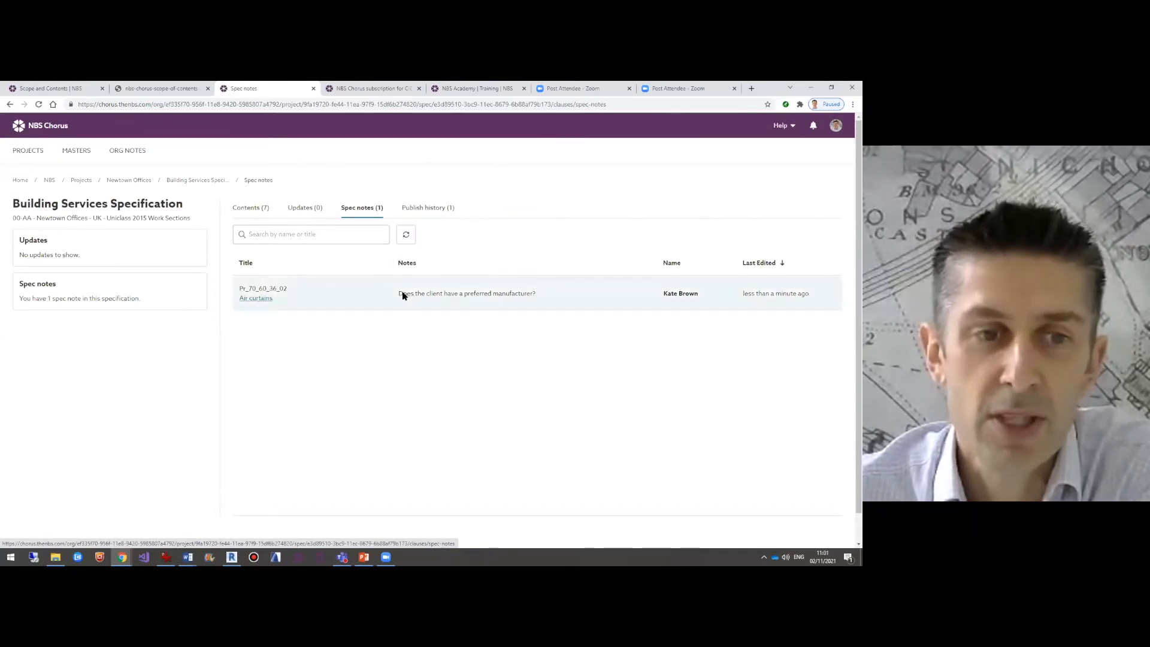
drag(520, 295, 402, 295)
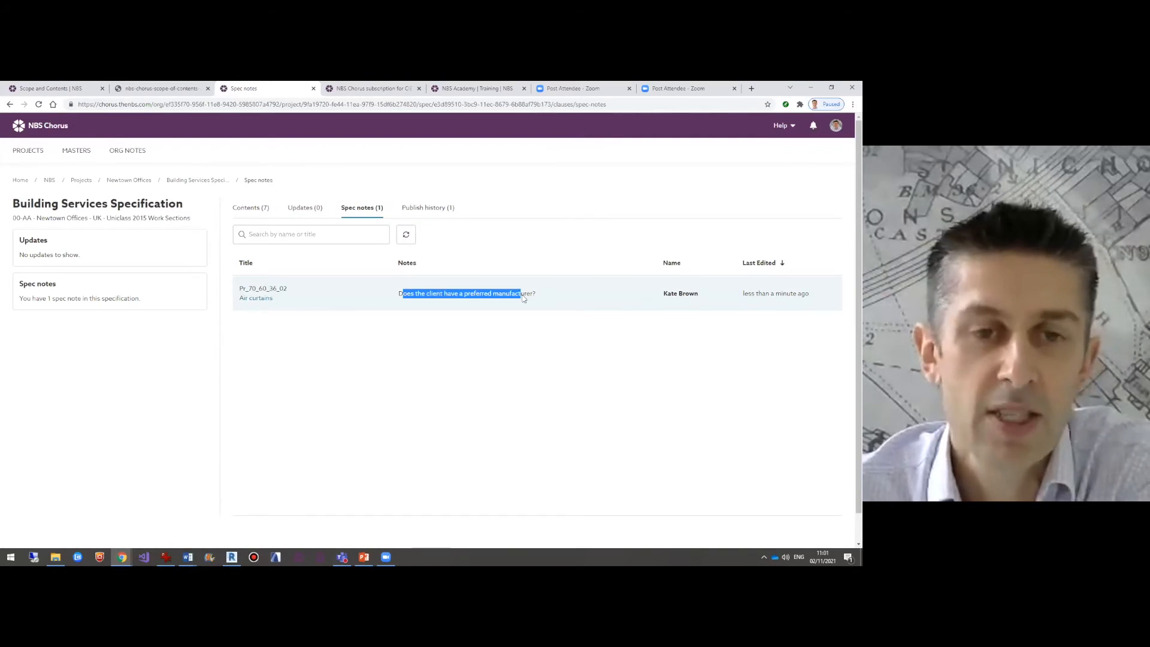
Open the Air curtains clause from its spec note and reply "Let's speak on Friday at the catch up.".
click(257, 298)
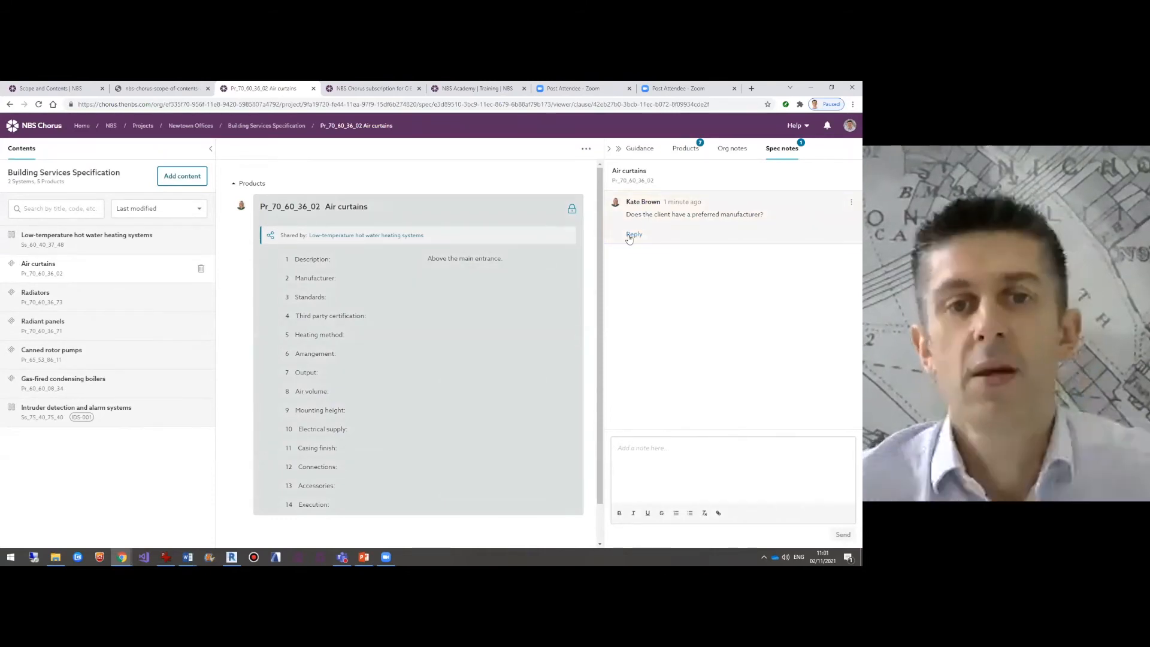
text(Let)
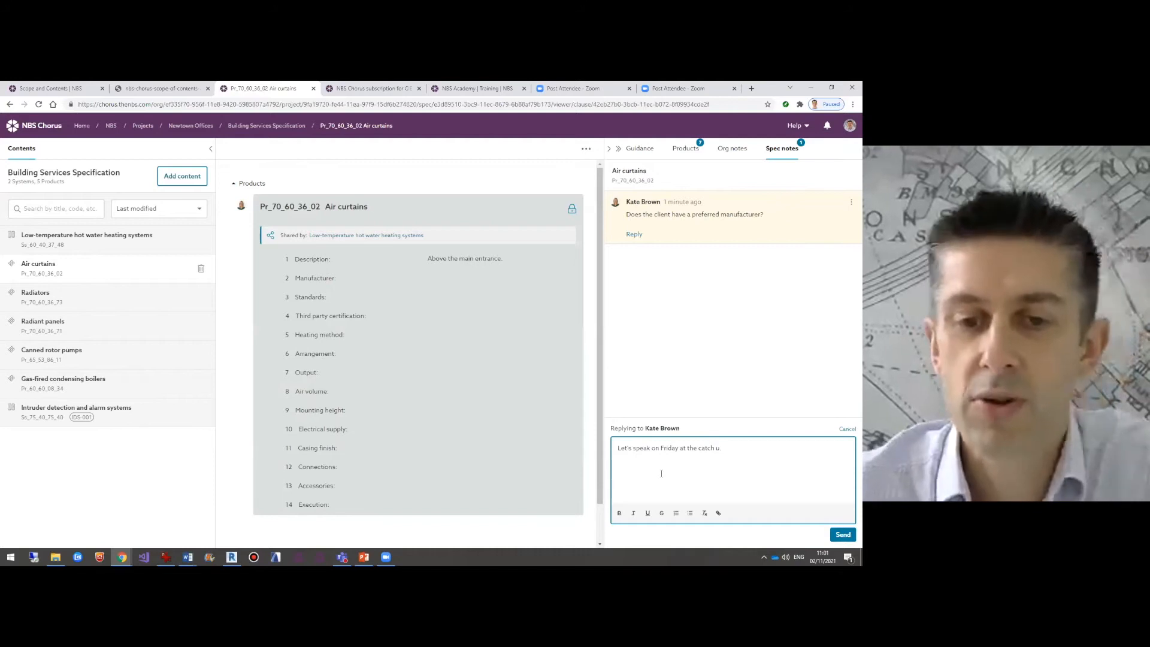
text(p.)
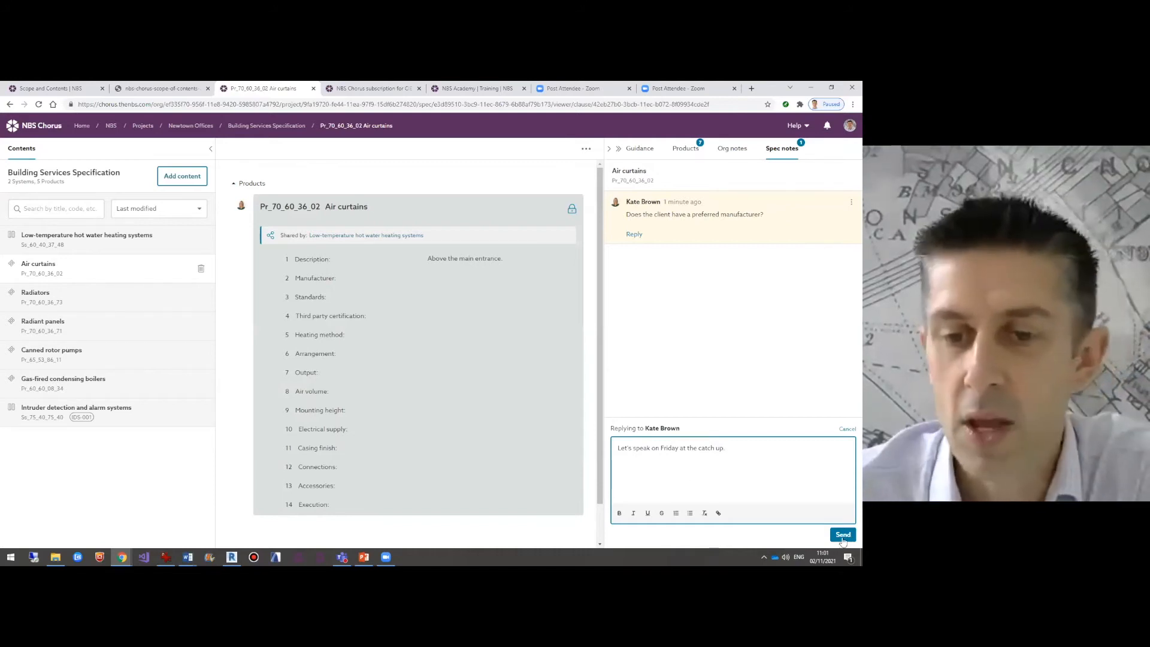
click(833, 533)
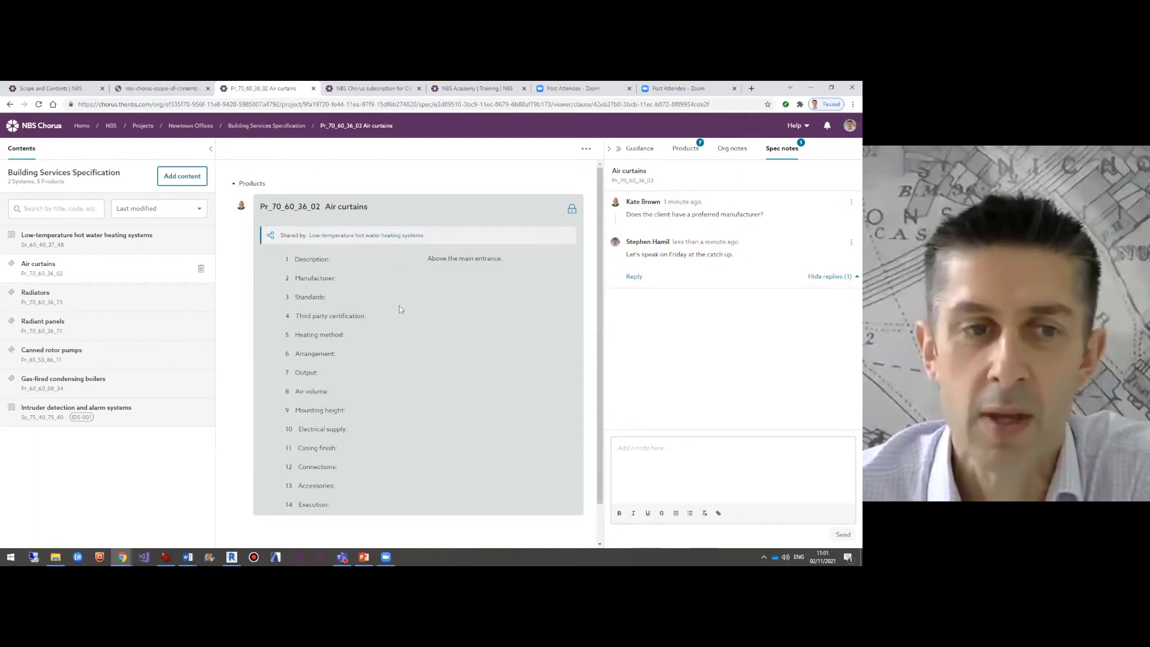
Try to edit the locked Air curtains clause, then release it by moving the second user to Canned rotor pumps and return to the first user's window.
click(494, 308)
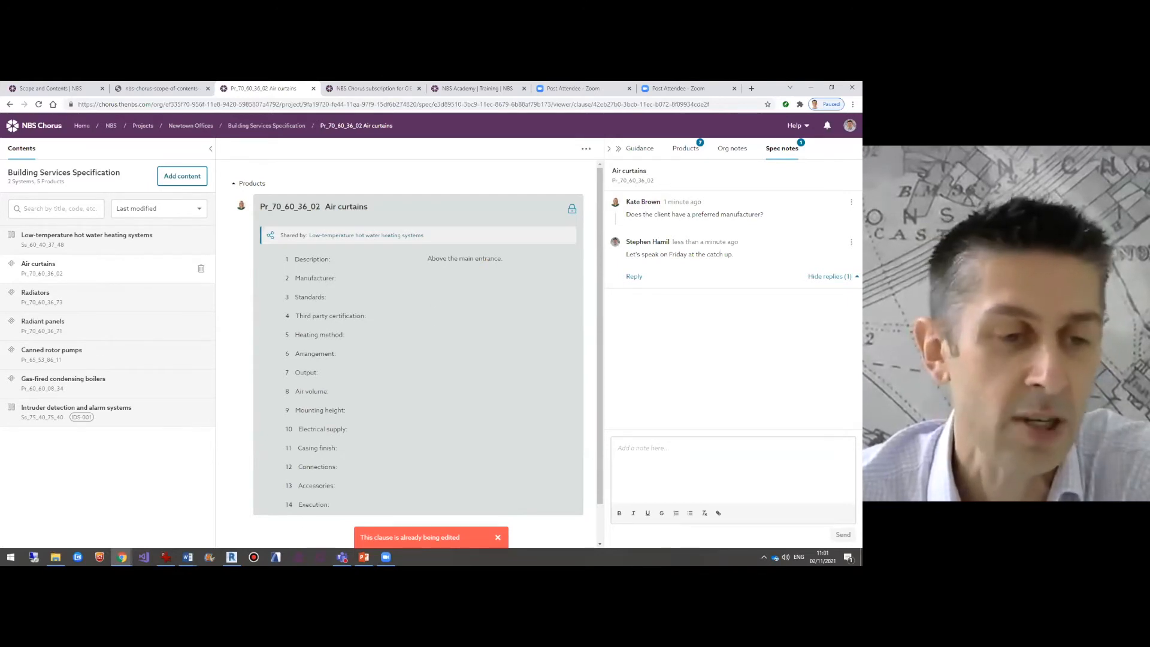
mouse_move(122, 558)
click(168, 512)
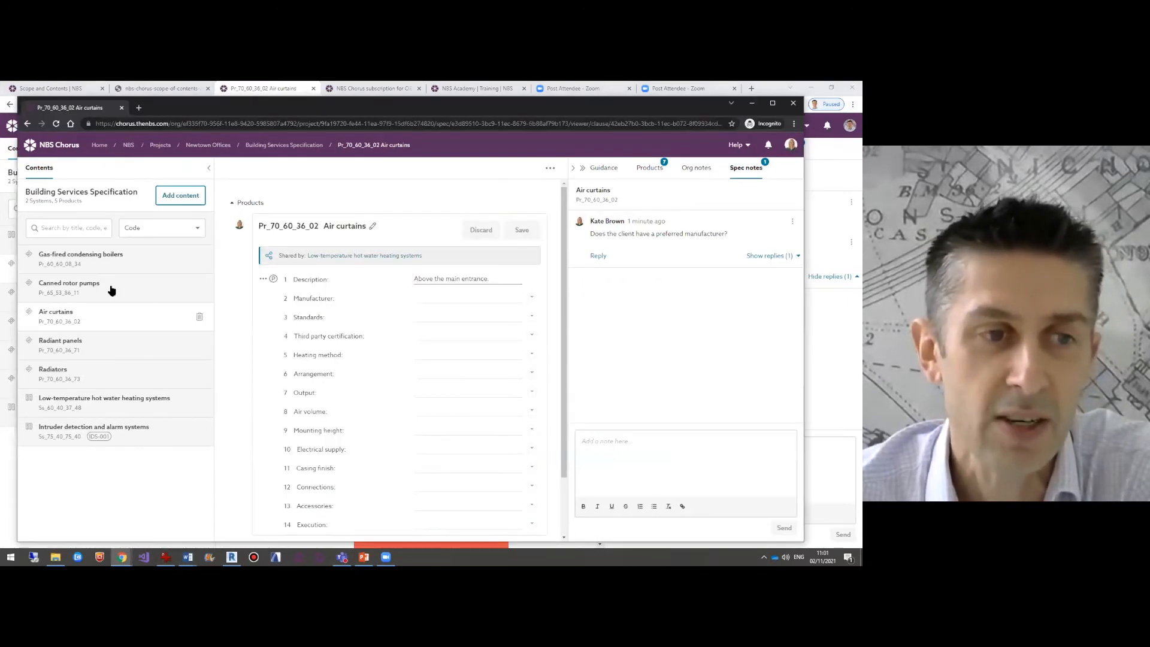
click(108, 288)
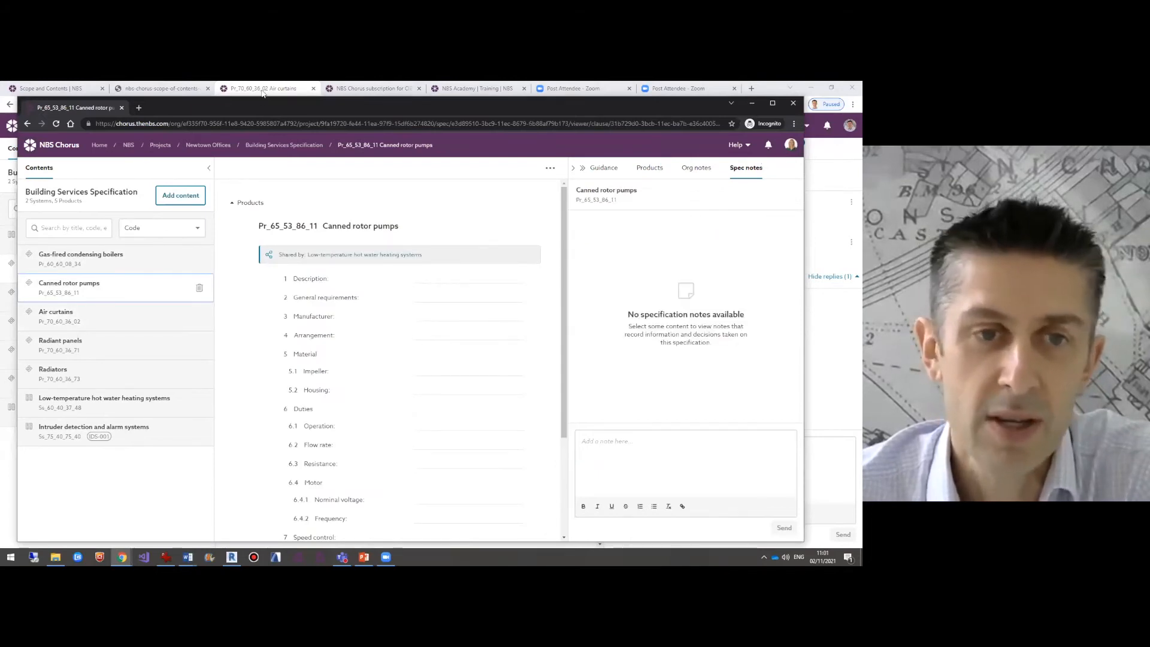
key(alt+Tab)
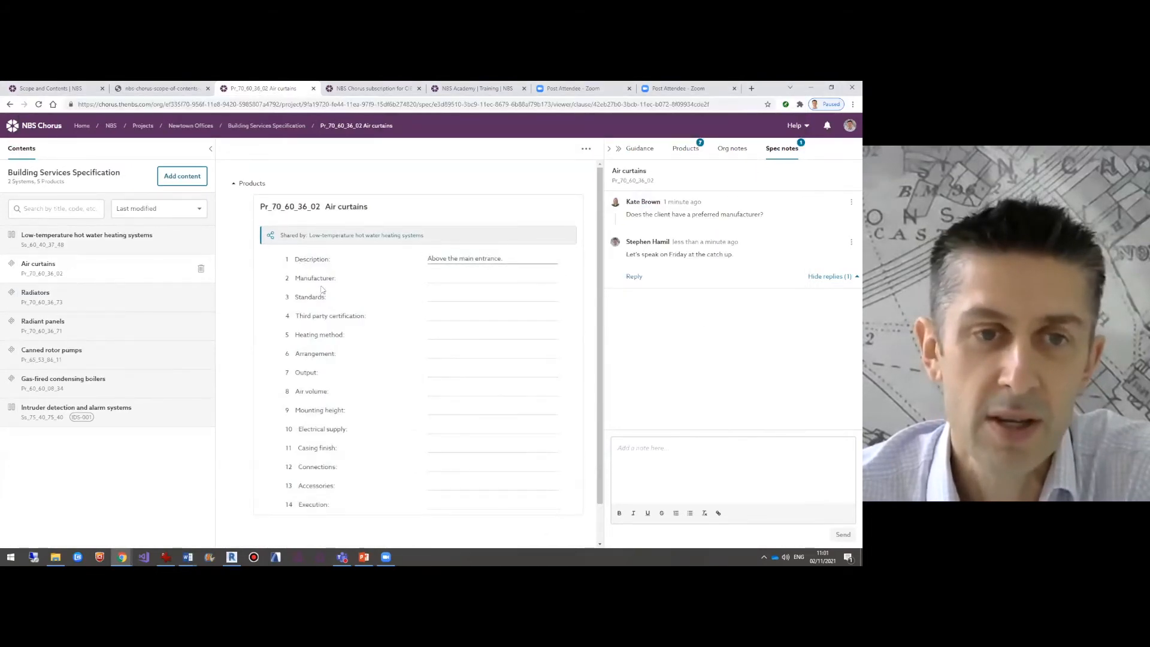
Show the last edited details to check who edited the Air curtains Description, then hide them and bring back the clause guidance.
click(587, 150)
click(639, 170)
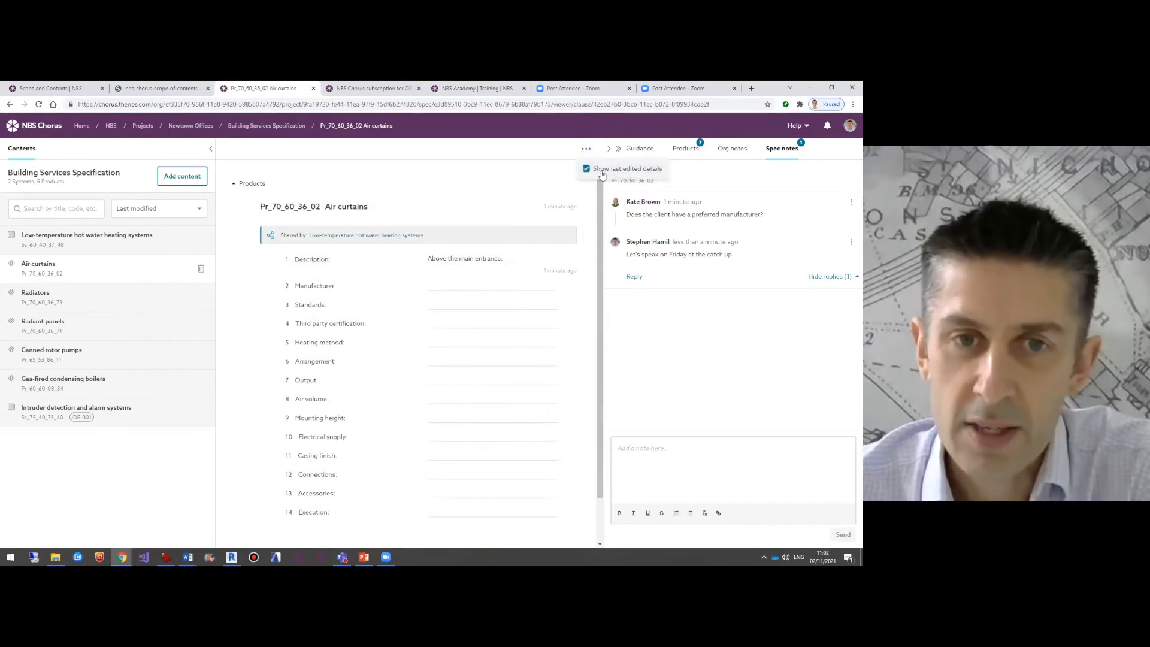
click(559, 273)
mouse_move(559, 273)
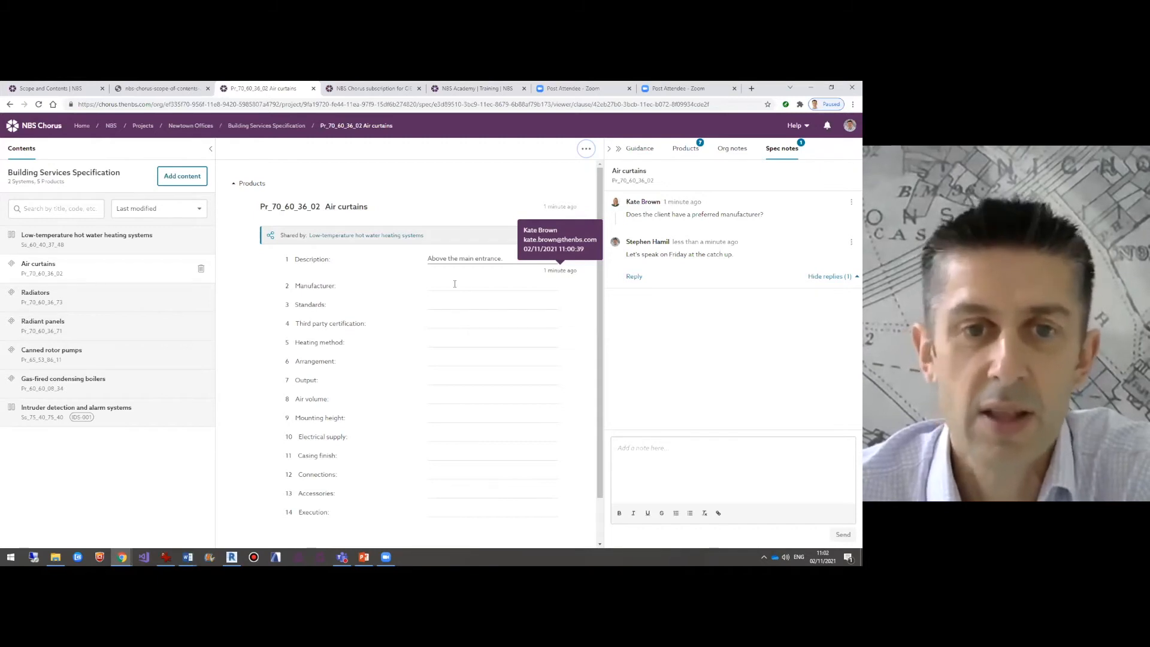
click(586, 149)
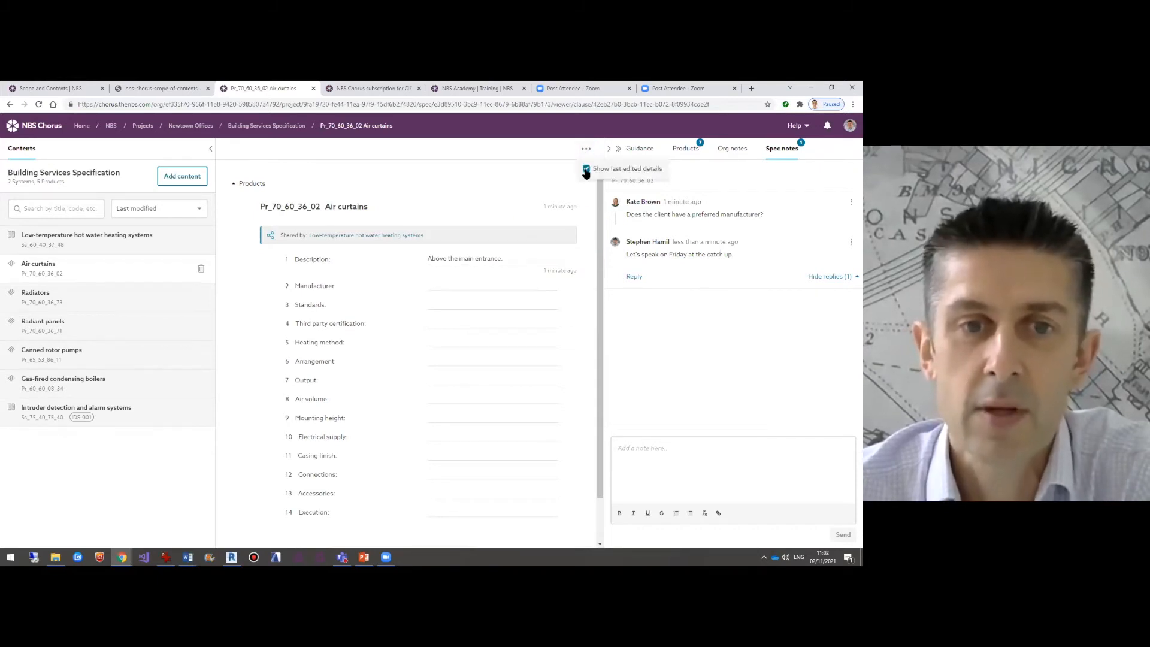
click(587, 169)
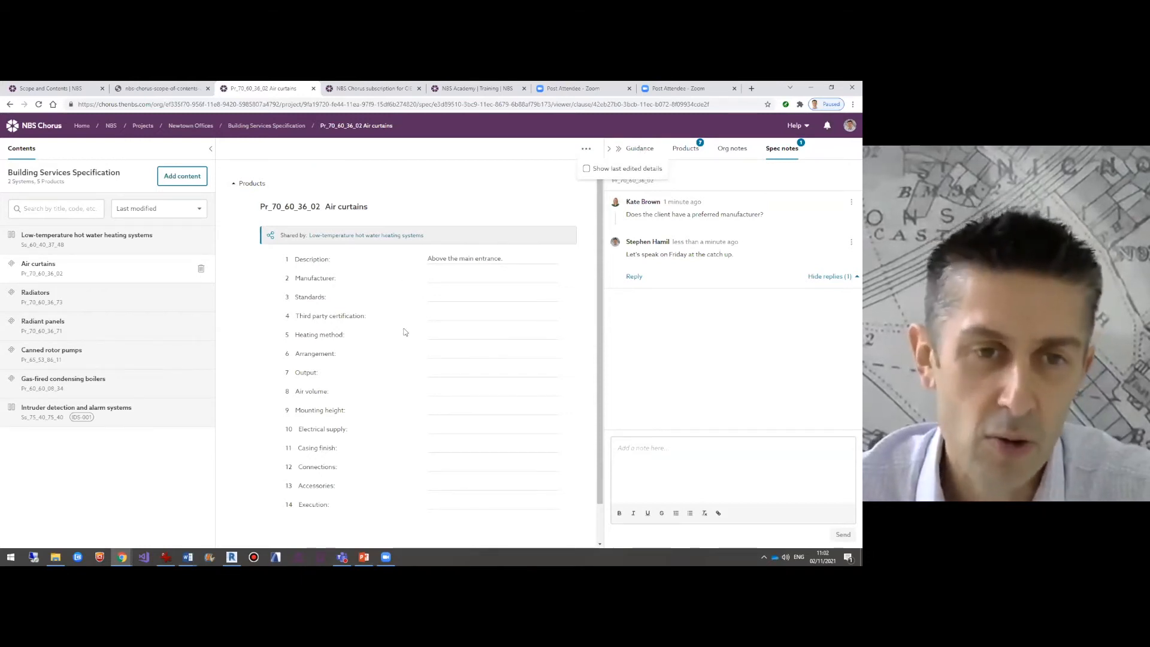
click(637, 152)
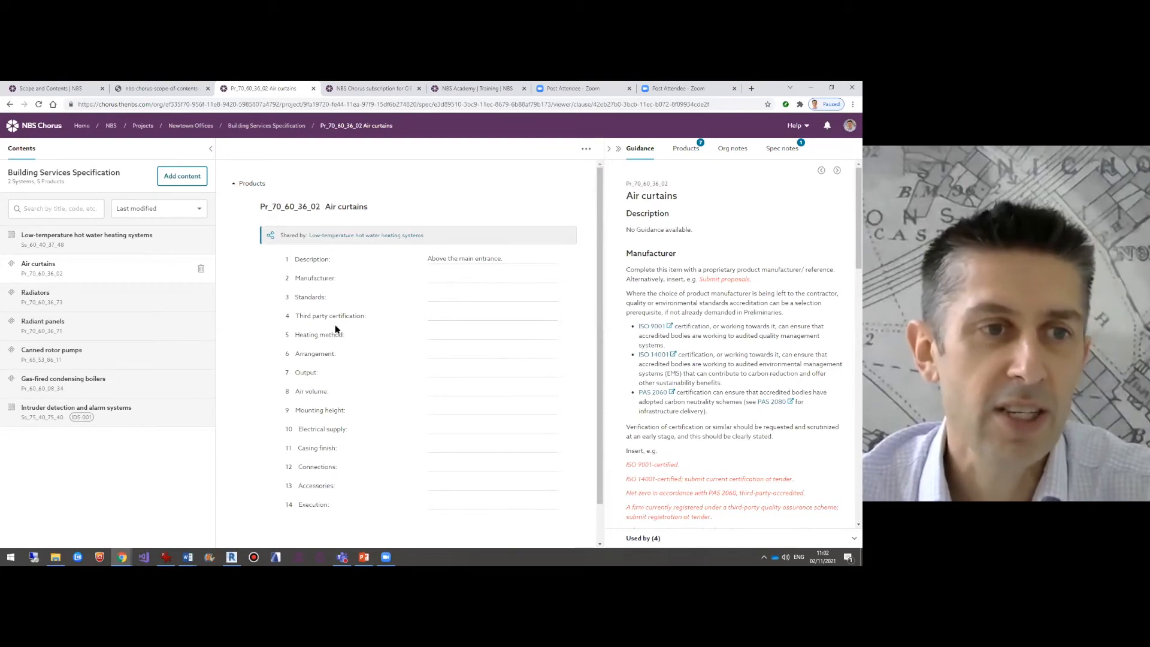
Open the Office Masters folder's General masters and review the Sprinkler systems clause.
click(34, 130)
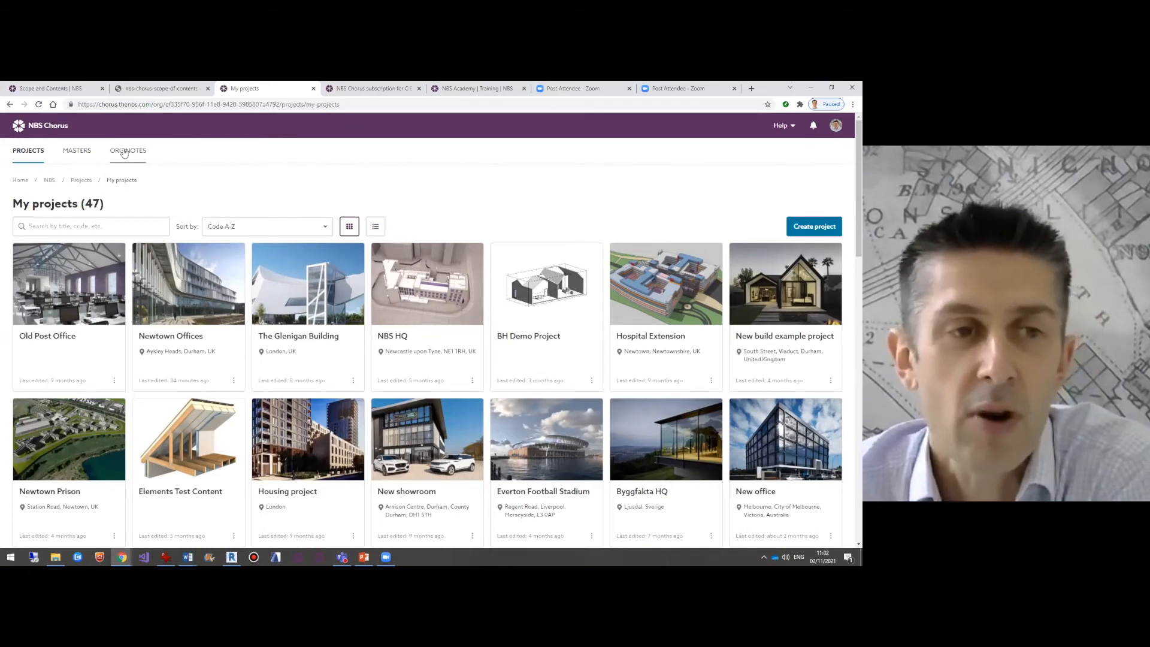
click(72, 153)
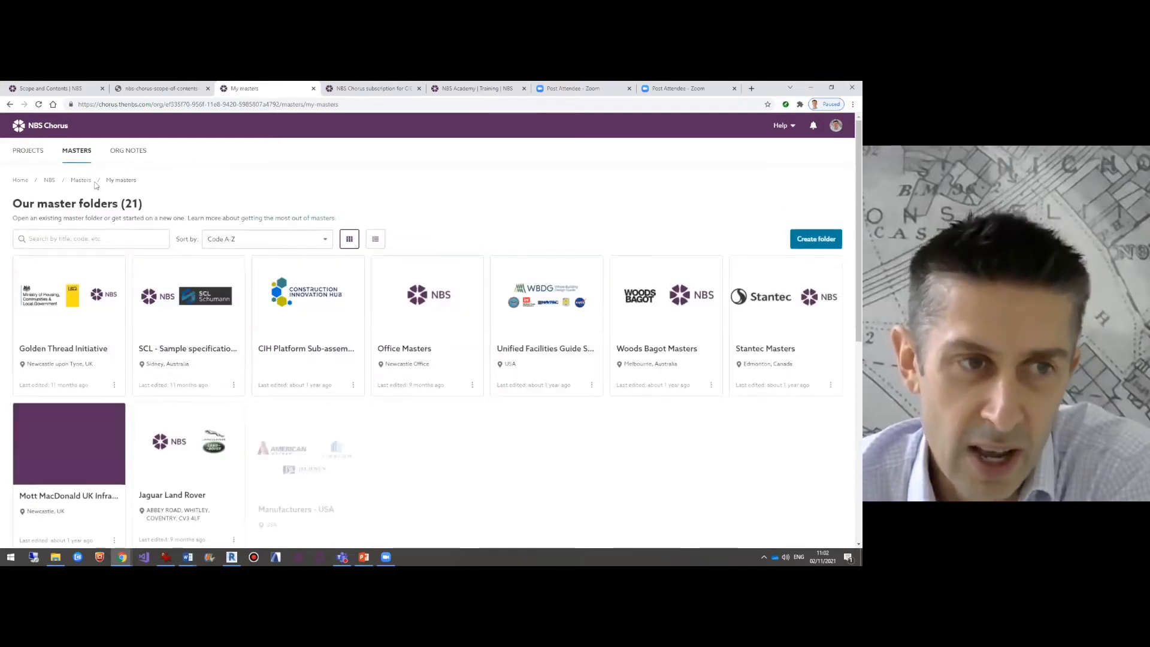
click(445, 329)
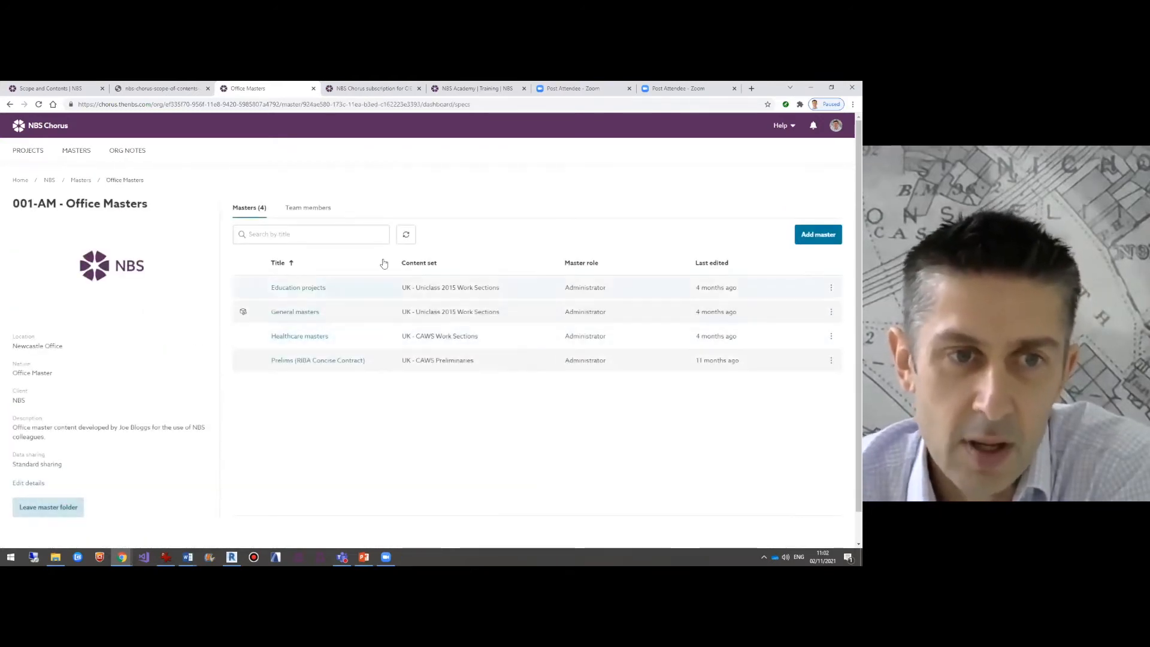
click(295, 312)
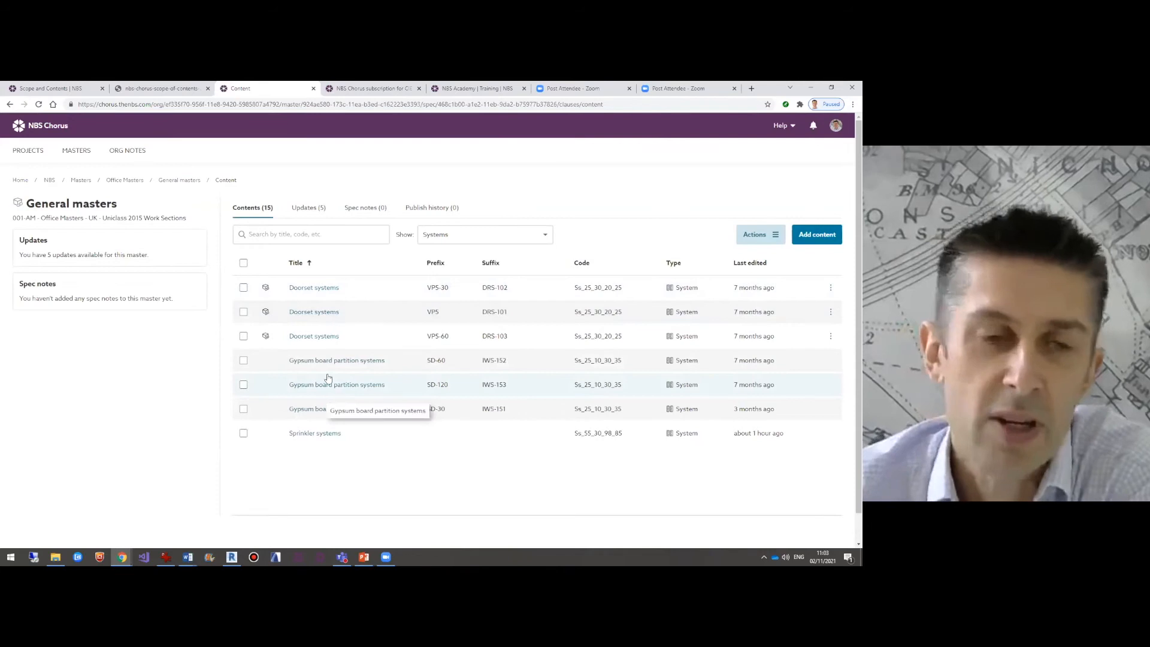
click(314, 435)
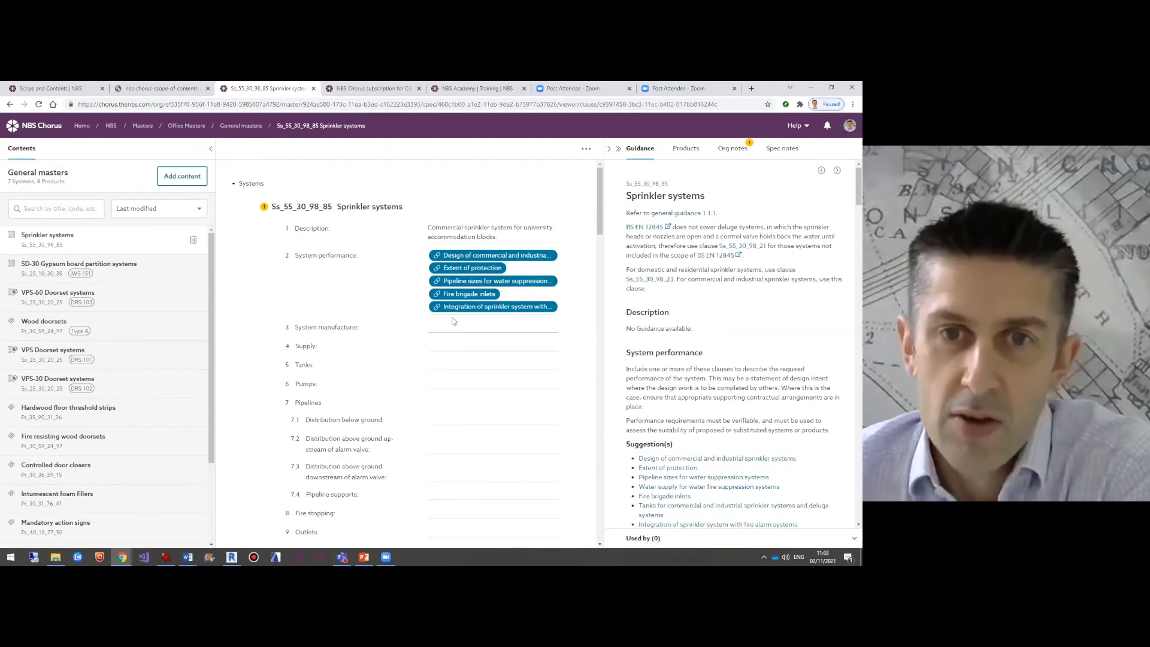
scroll(419, 389, down, 3)
scroll(416, 405, up, 3)
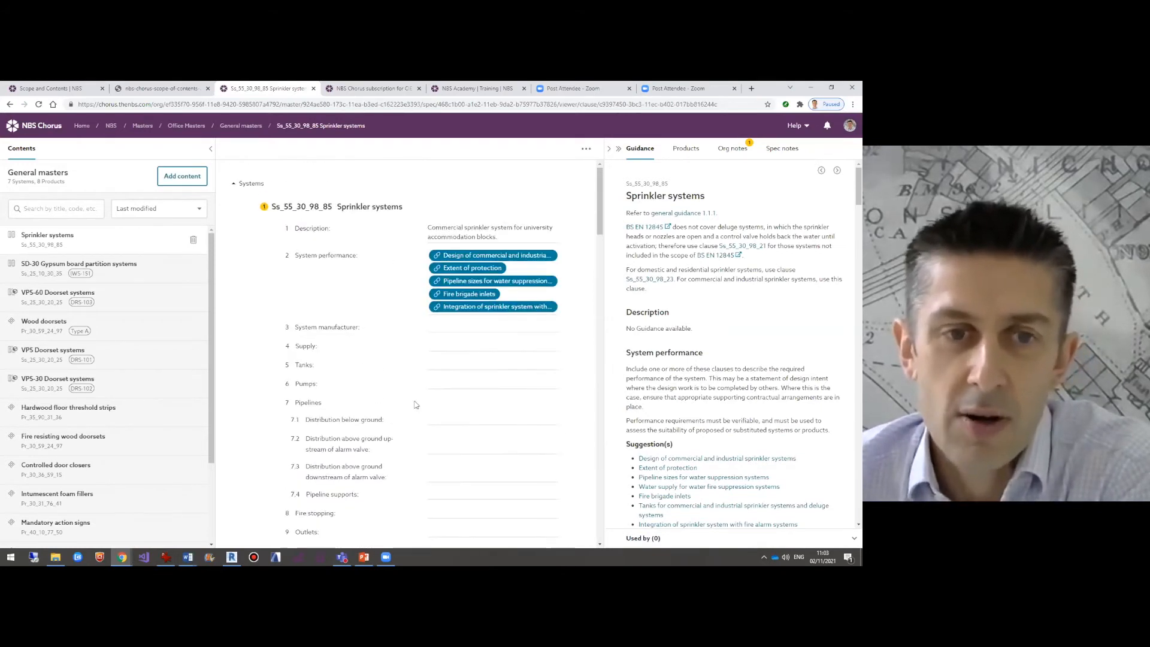
Copy the Sprinkler systems clause from General masters into the Newtown Offices project's Building Services Specification.
click(241, 126)
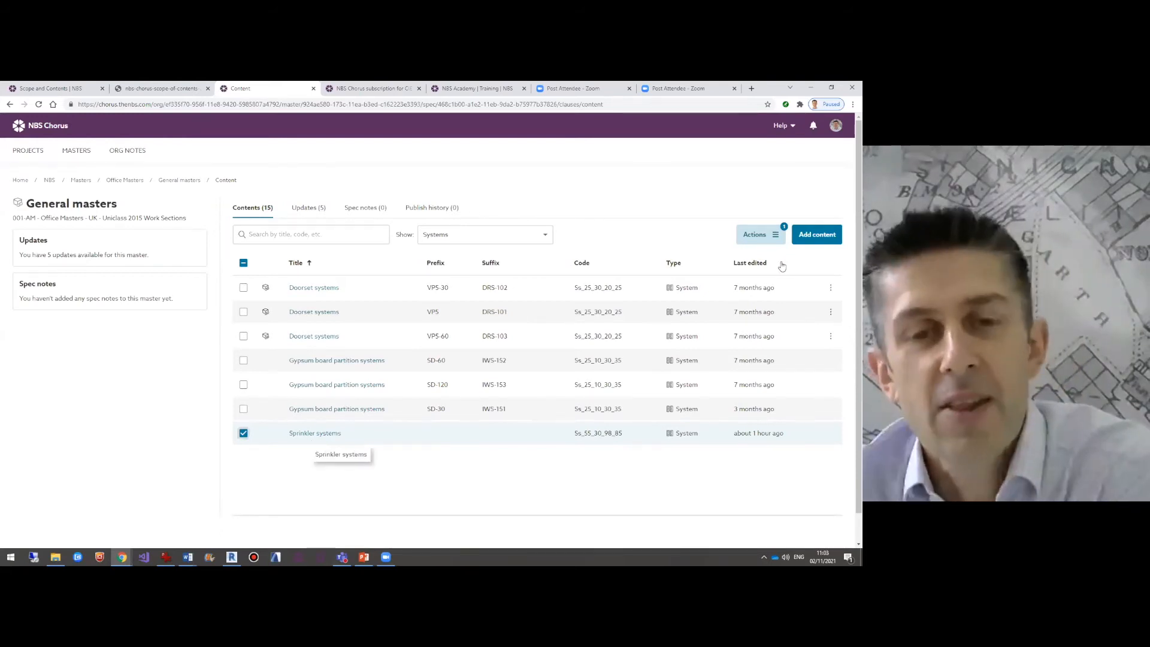
click(754, 234)
click(754, 360)
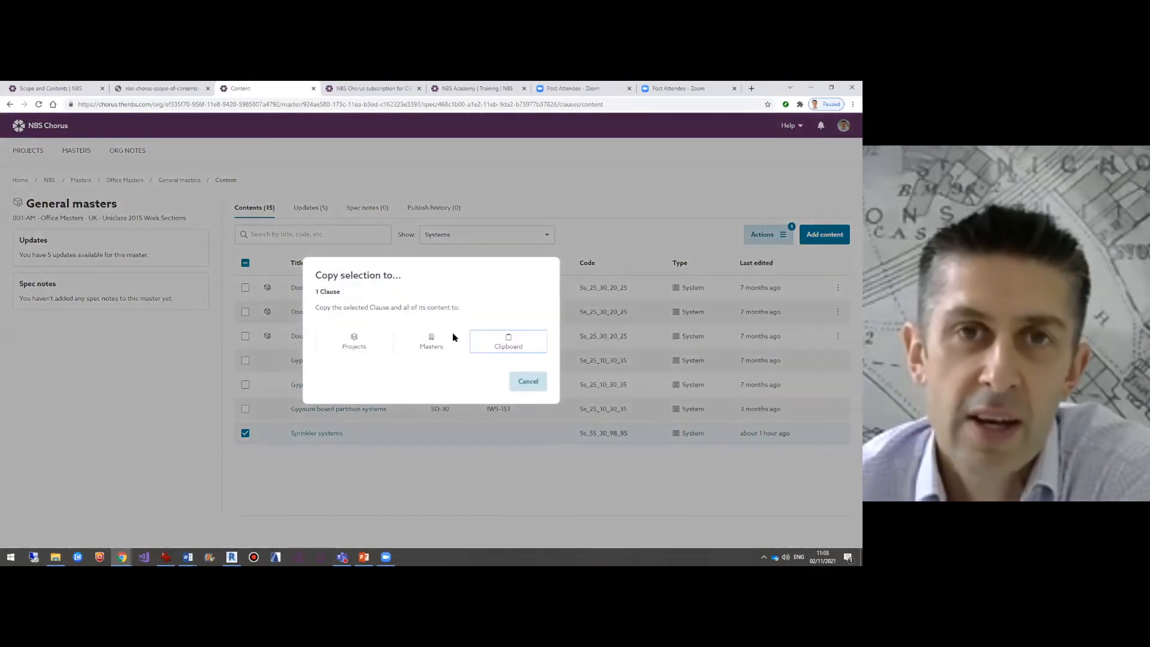
click(353, 346)
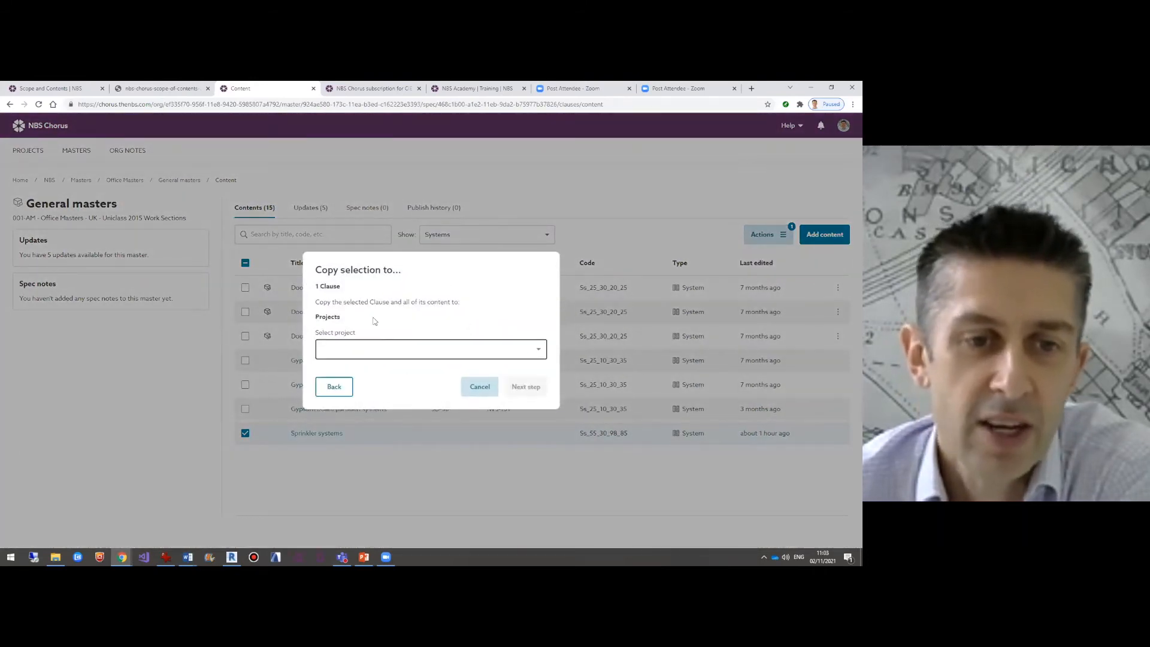
click(375, 351)
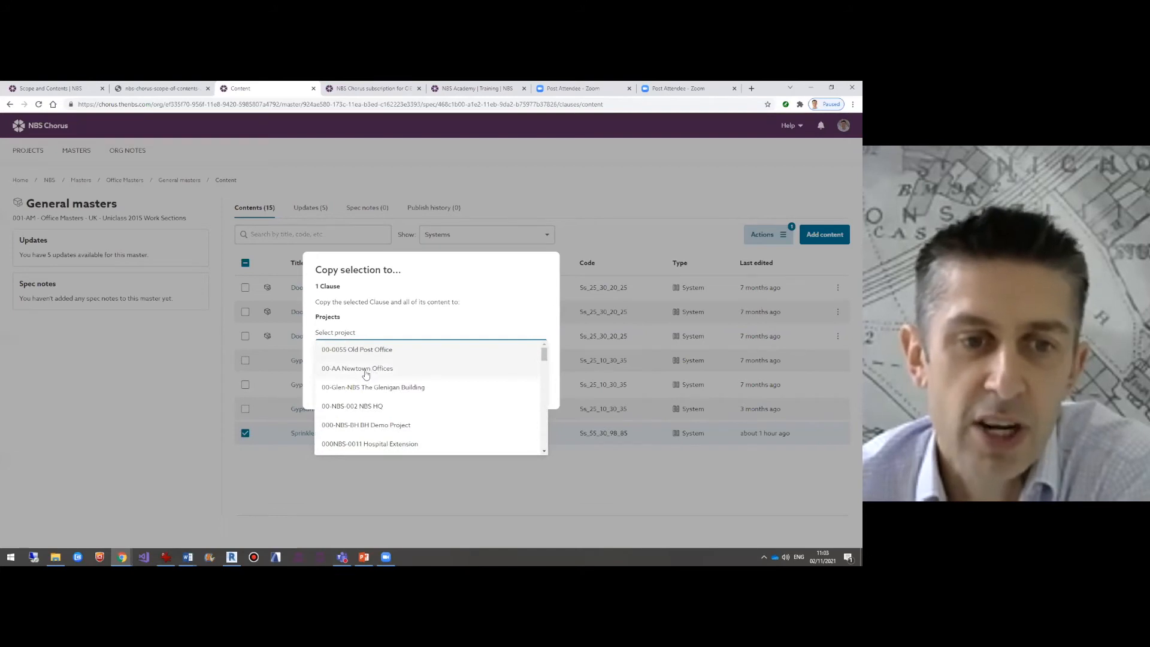
click(366, 369)
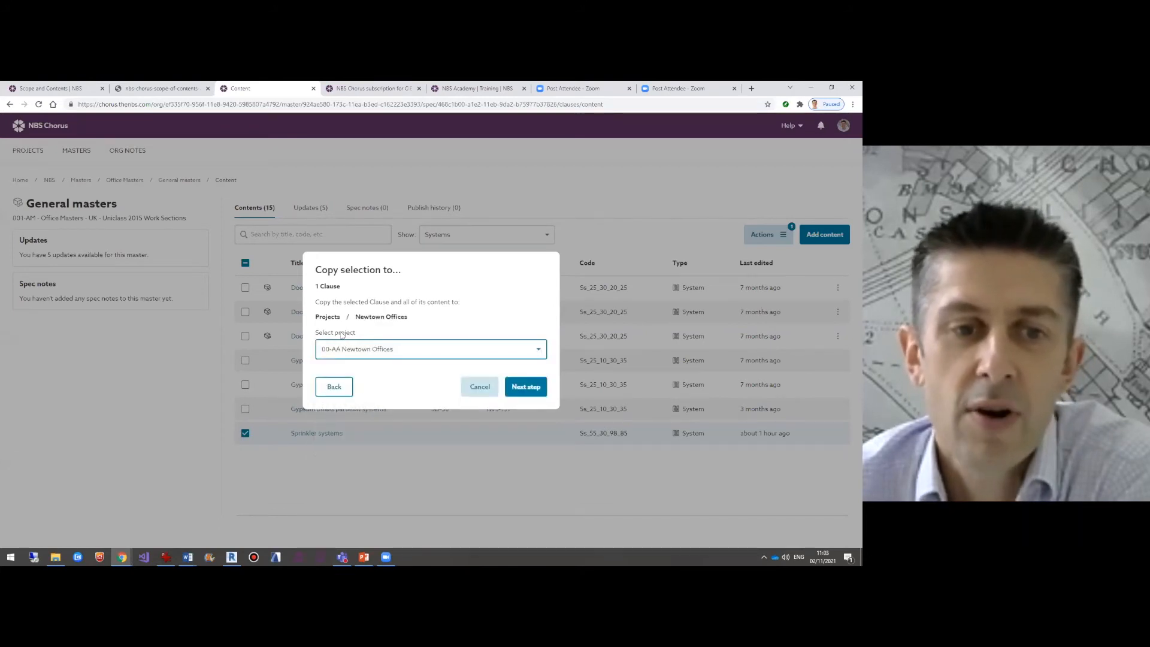
click(529, 394)
click(351, 350)
click(373, 360)
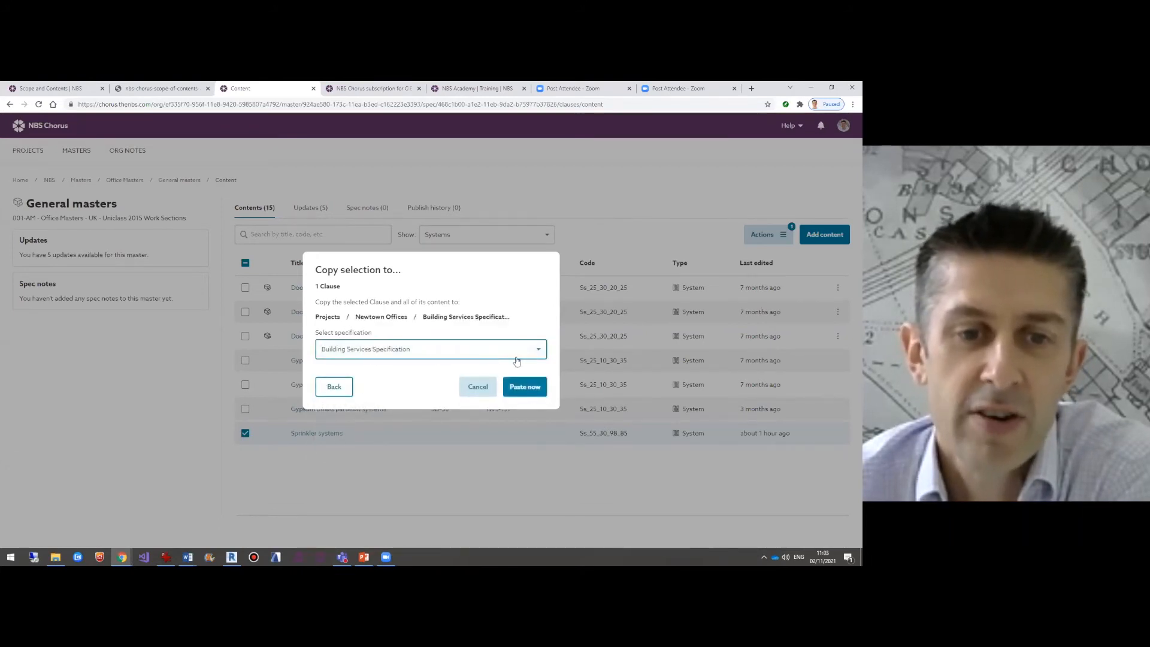
click(528, 387)
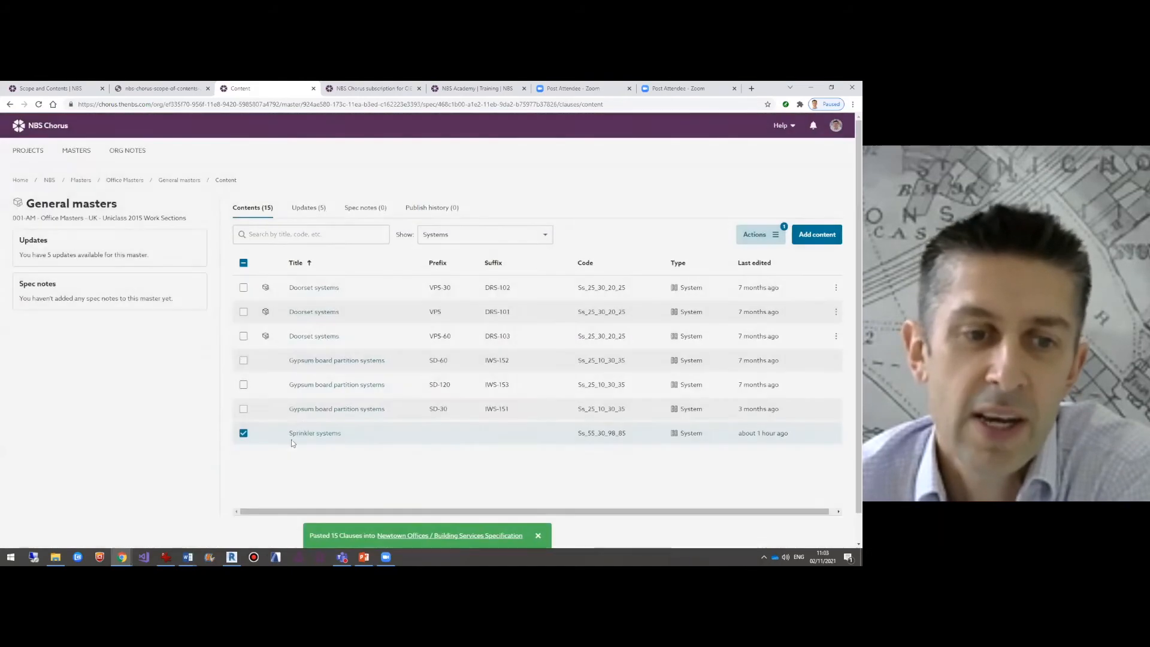
Go to the Newtown Offices Building Services Specification and open the pasted Sprinkler systems clause for editing.
click(448, 536)
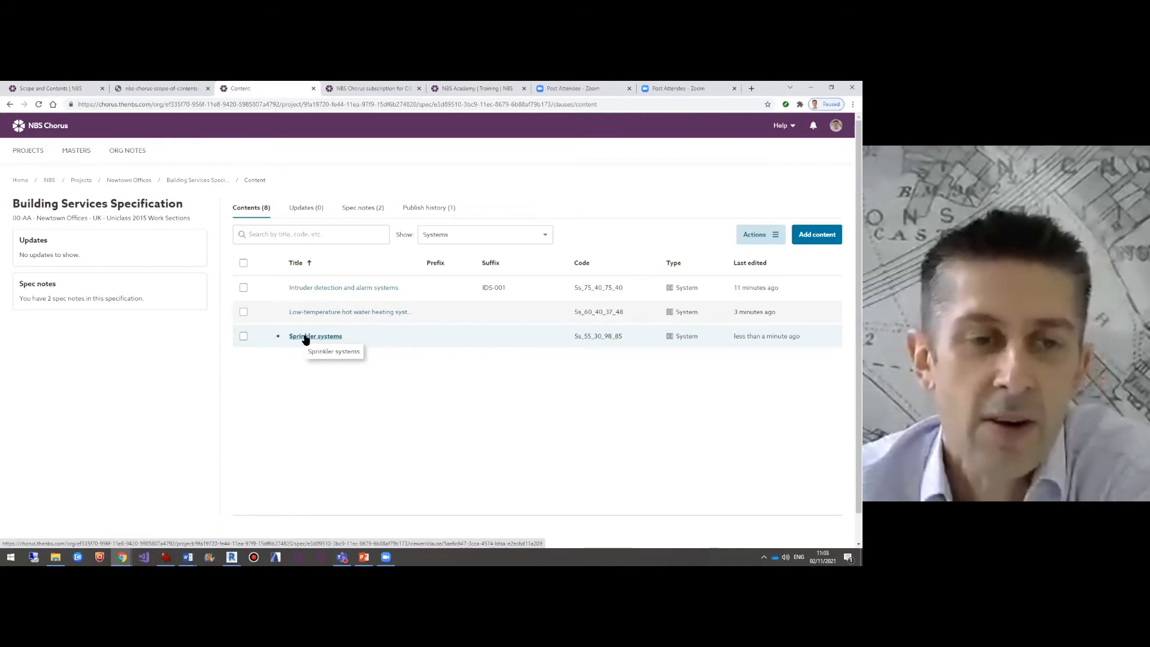
click(316, 336)
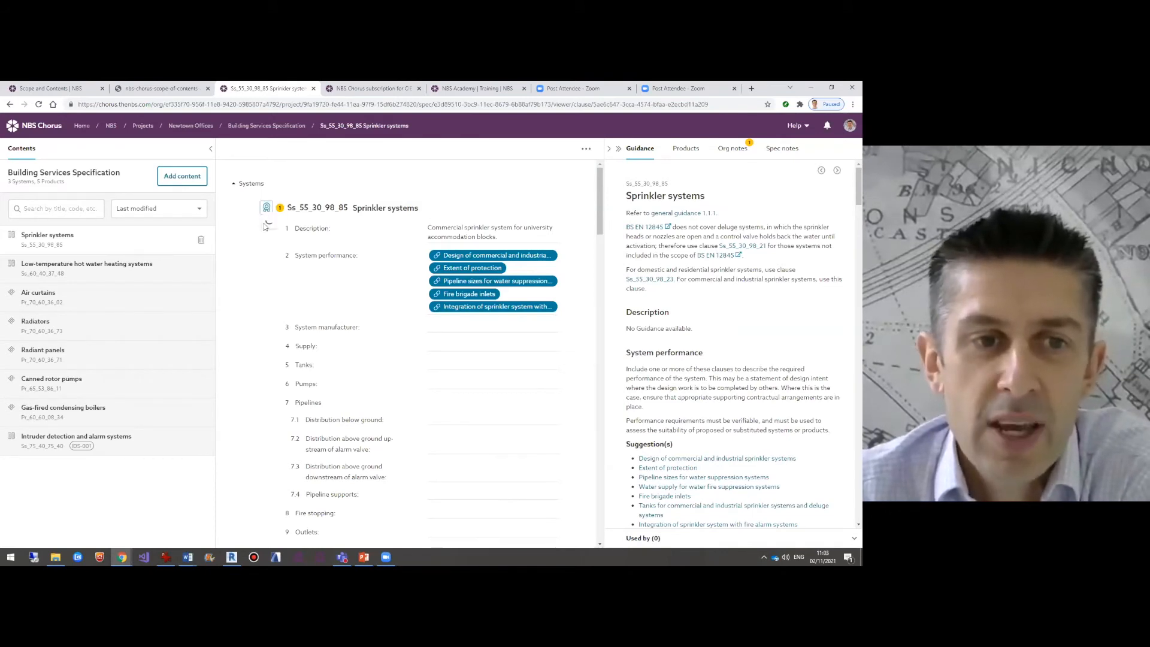
click(335, 226)
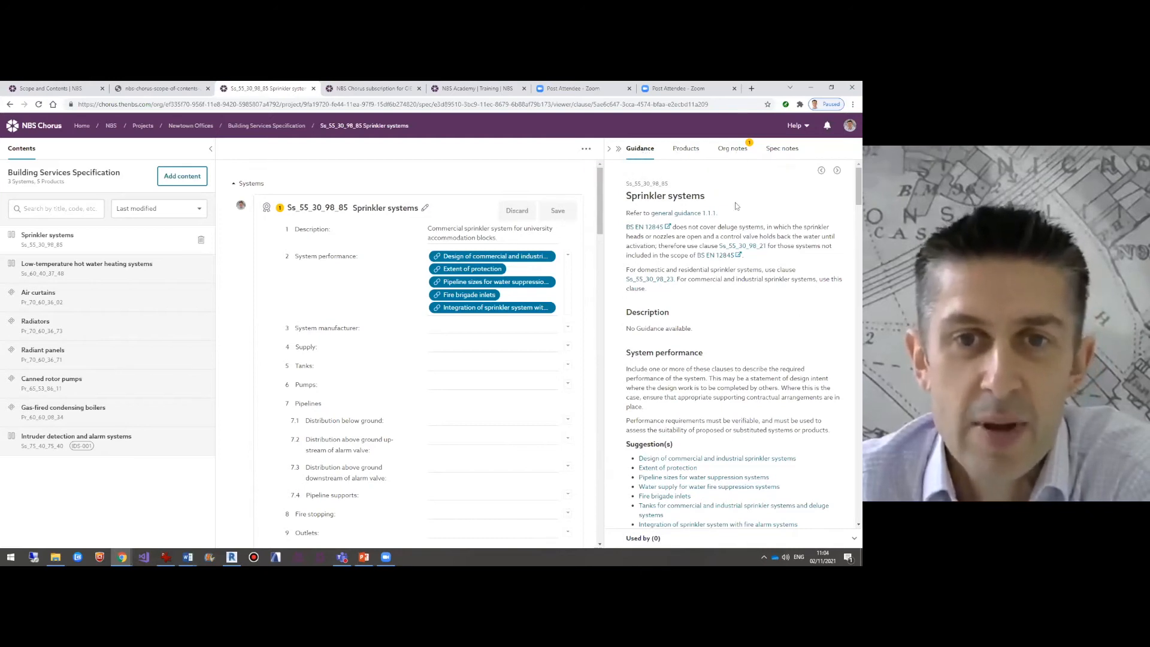
Read the organization note on the Sprinkler systems clause, expanding and collapsing its author details.
click(732, 148)
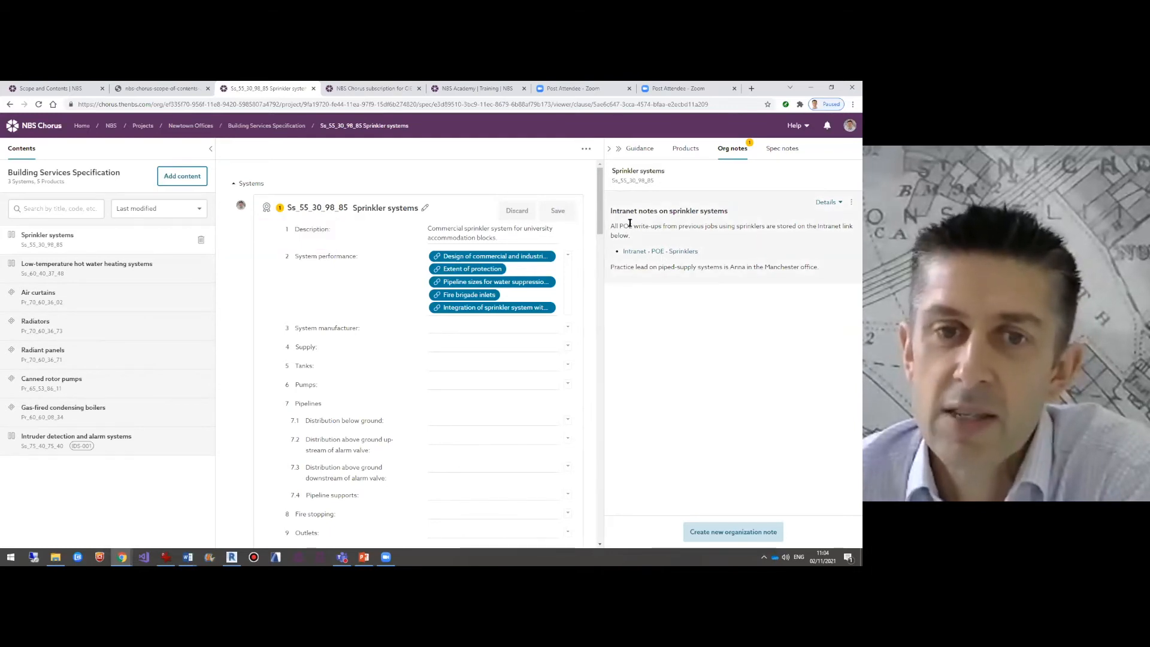
click(839, 205)
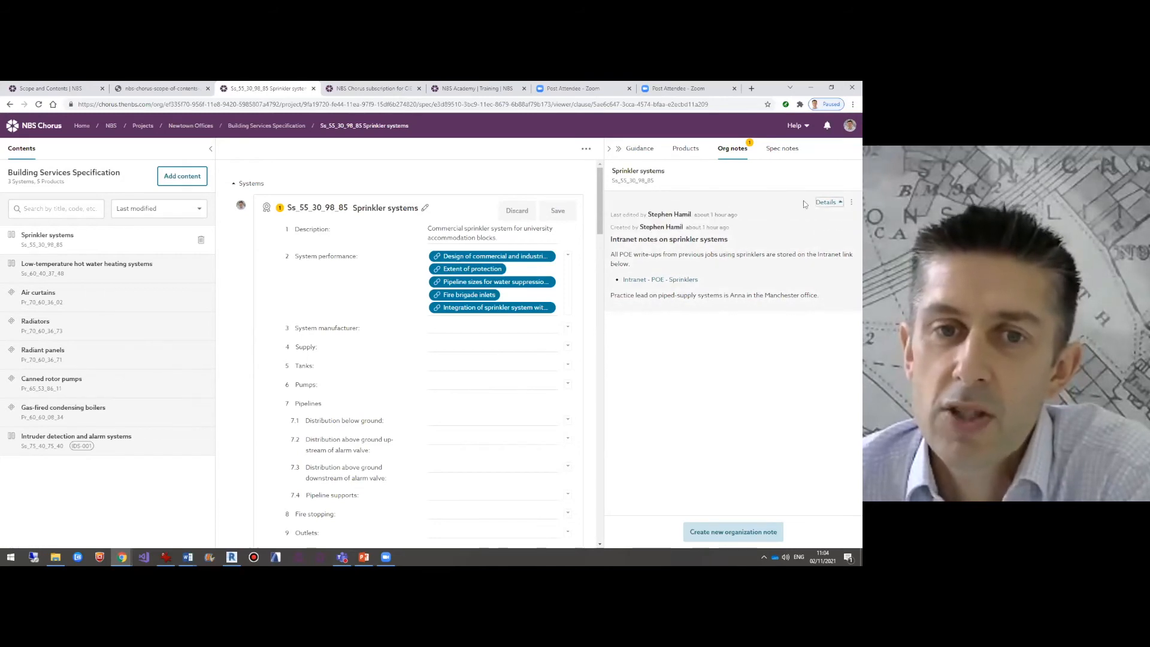
click(830, 203)
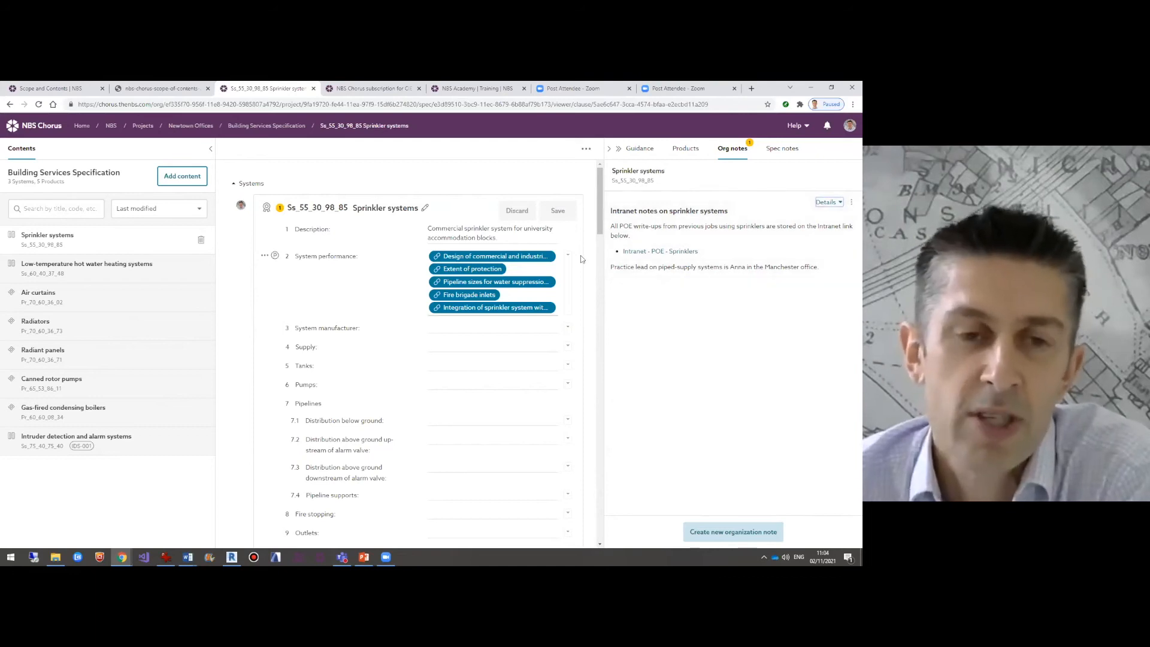
Open the Design of commercial and industrial sprinkler systems clause for editing and look through the system performance clauses.
drag(599, 205, 594, 316)
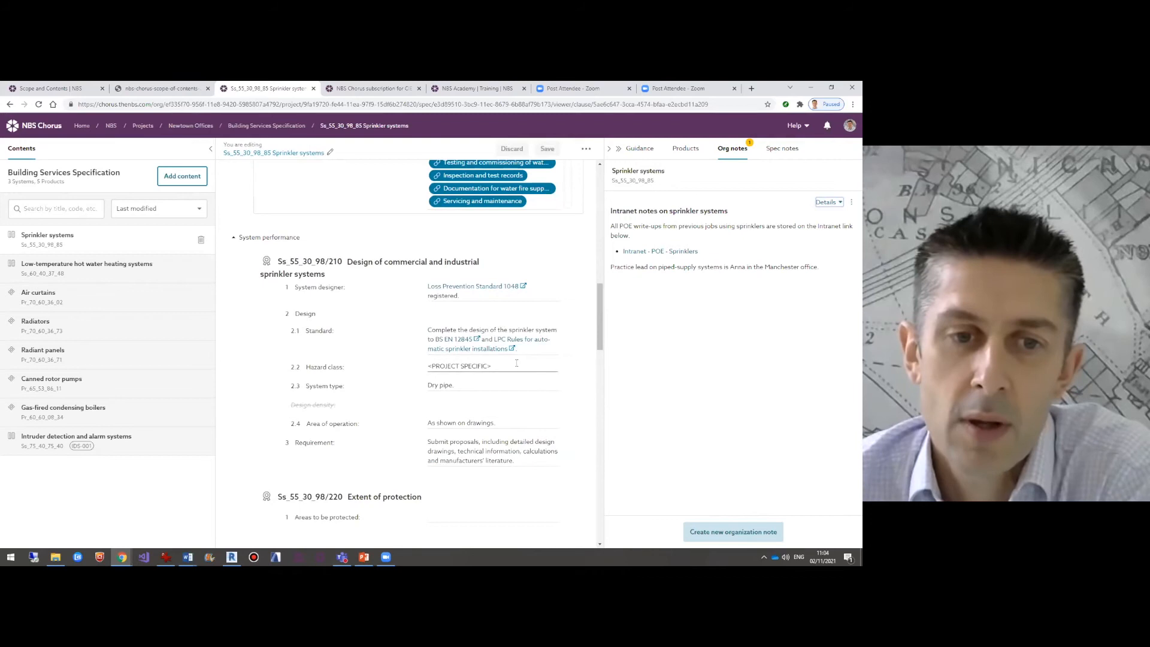
click(516, 364)
scroll(429, 291, down, 12)
scroll(422, 317, up, 10)
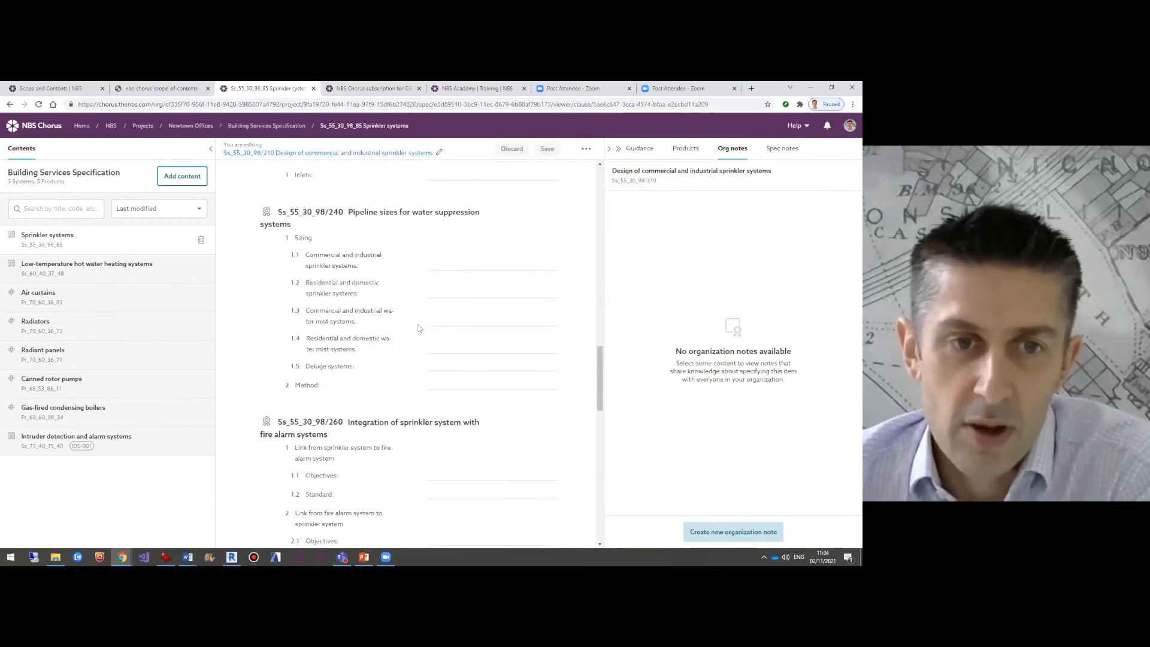
scroll(418, 328, up, 2)
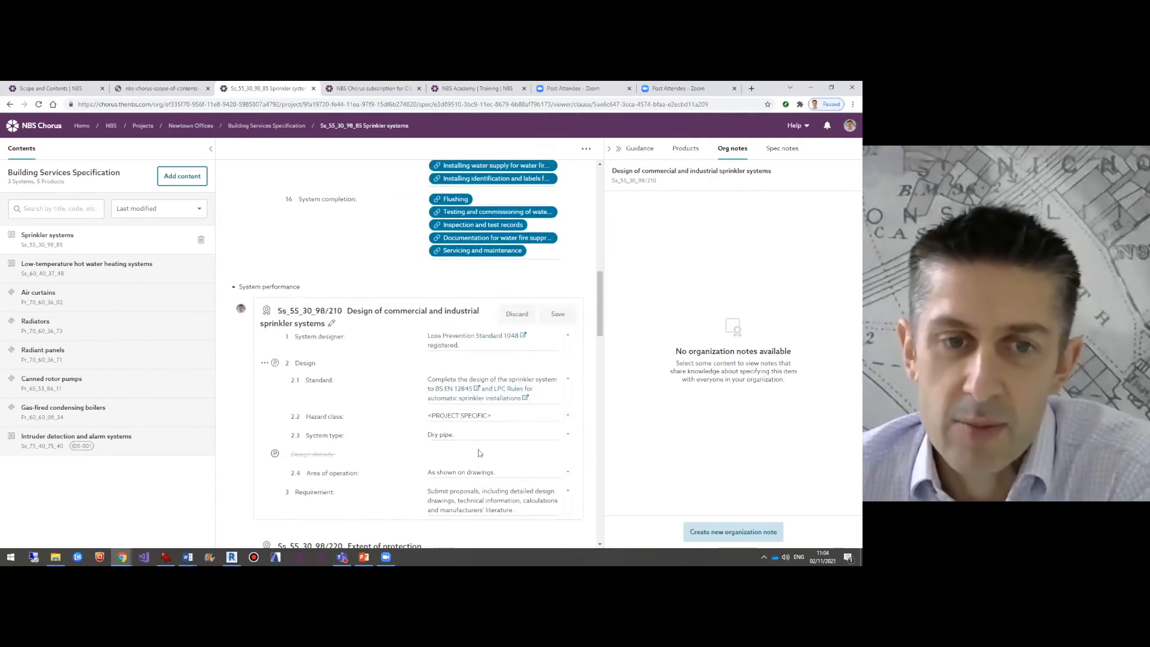
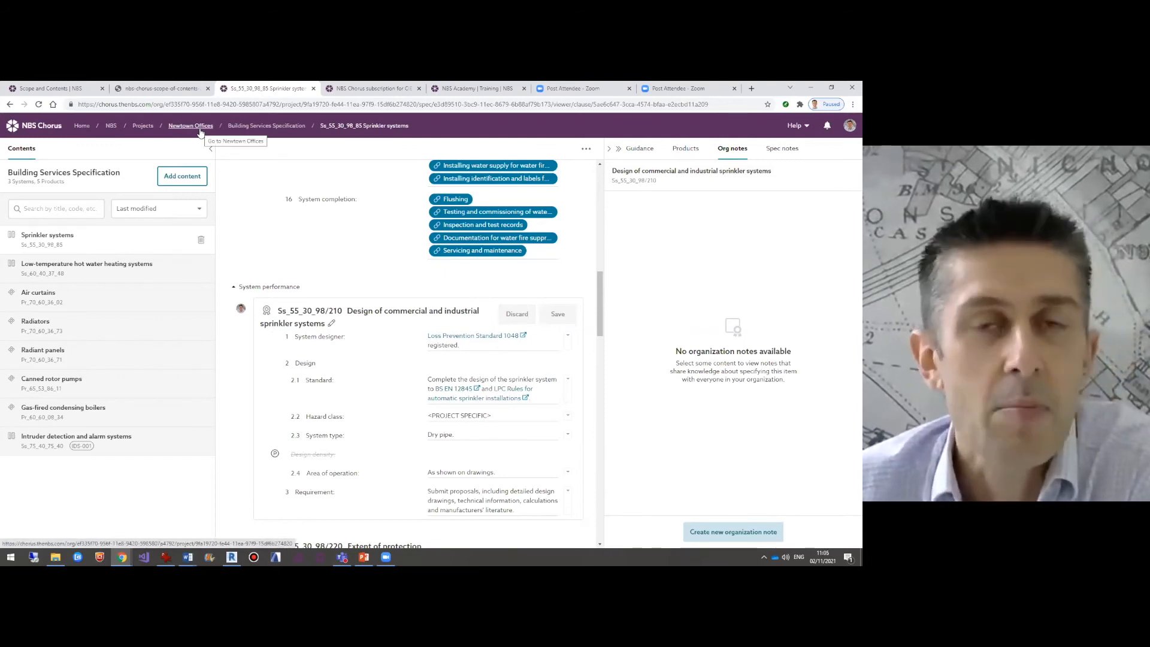
Open UK - Update demonstration (Apr 2020) in the Sample specifications project and look through its available clause updates.
click(143, 127)
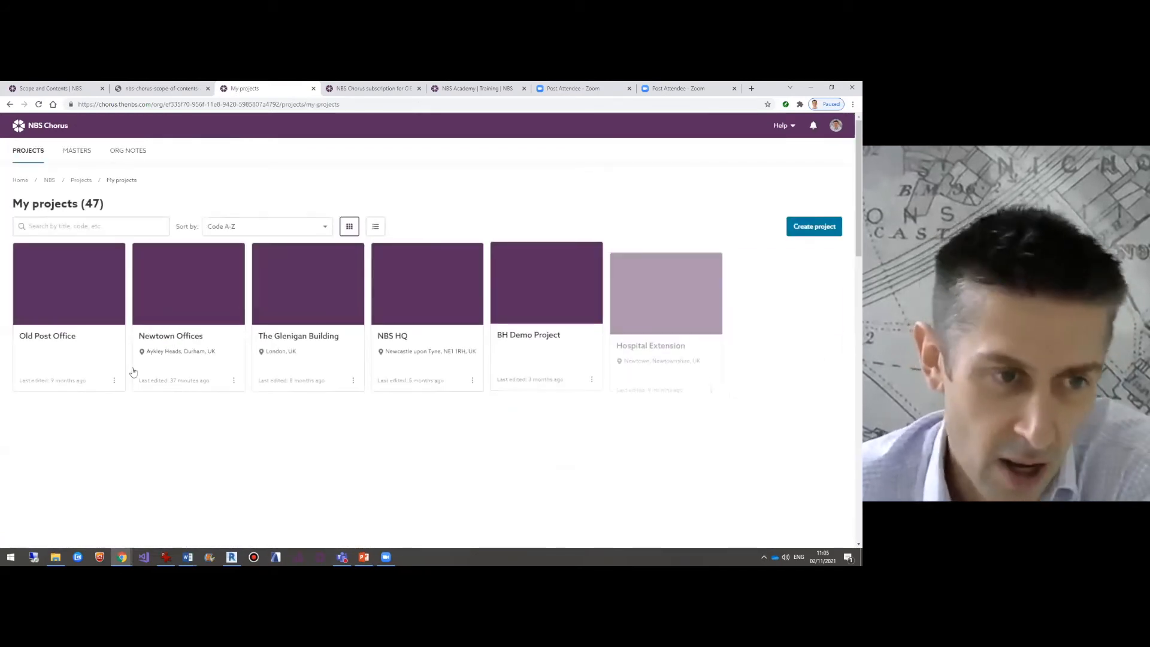
scroll(71, 430, down, 3)
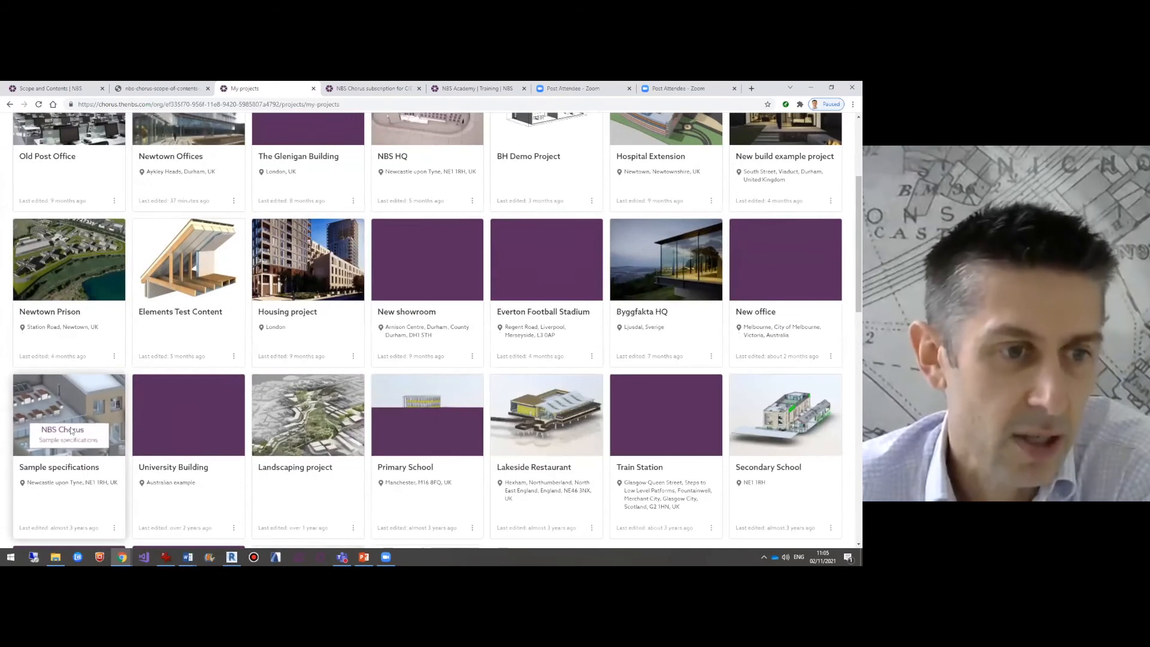
click(71, 430)
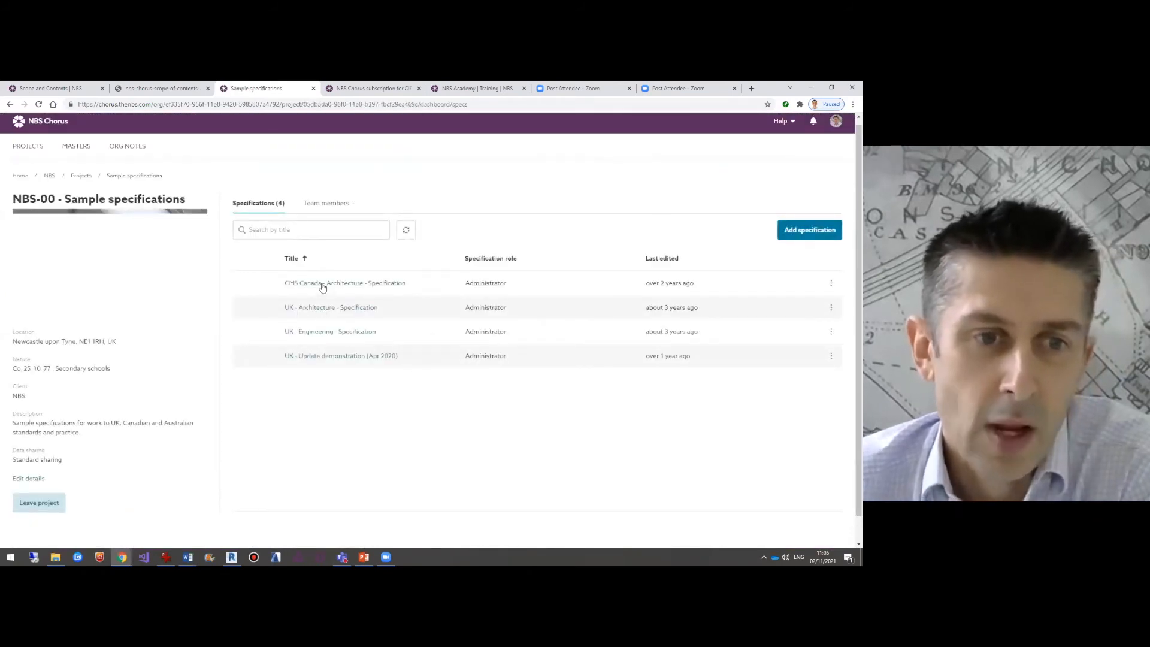
click(335, 356)
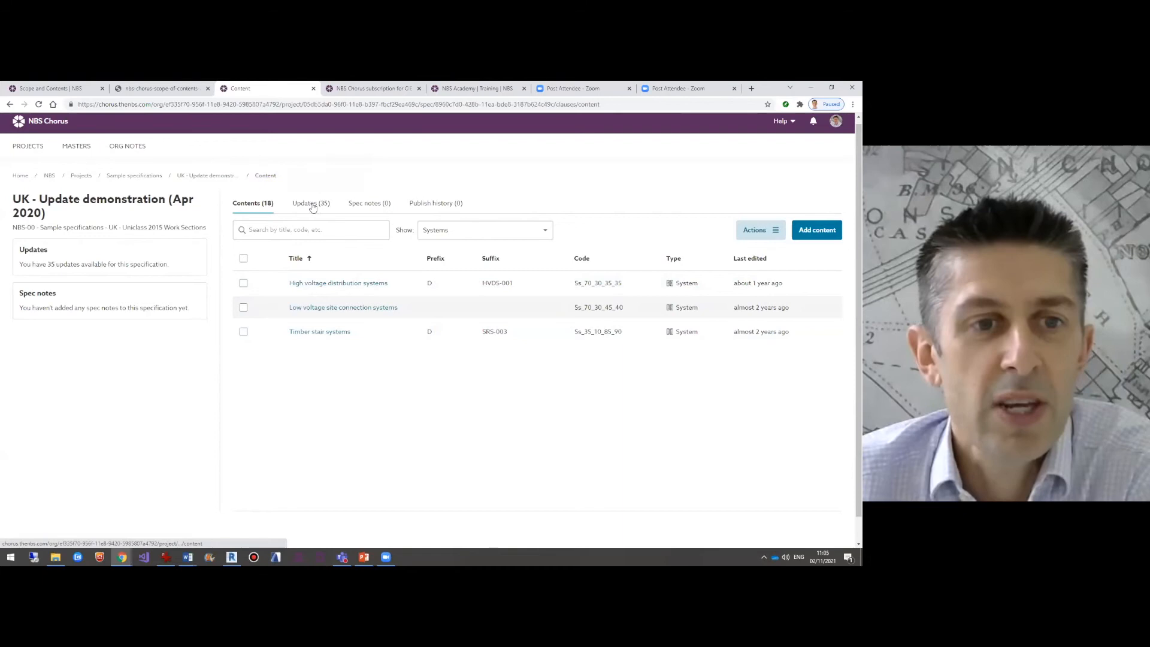
click(309, 214)
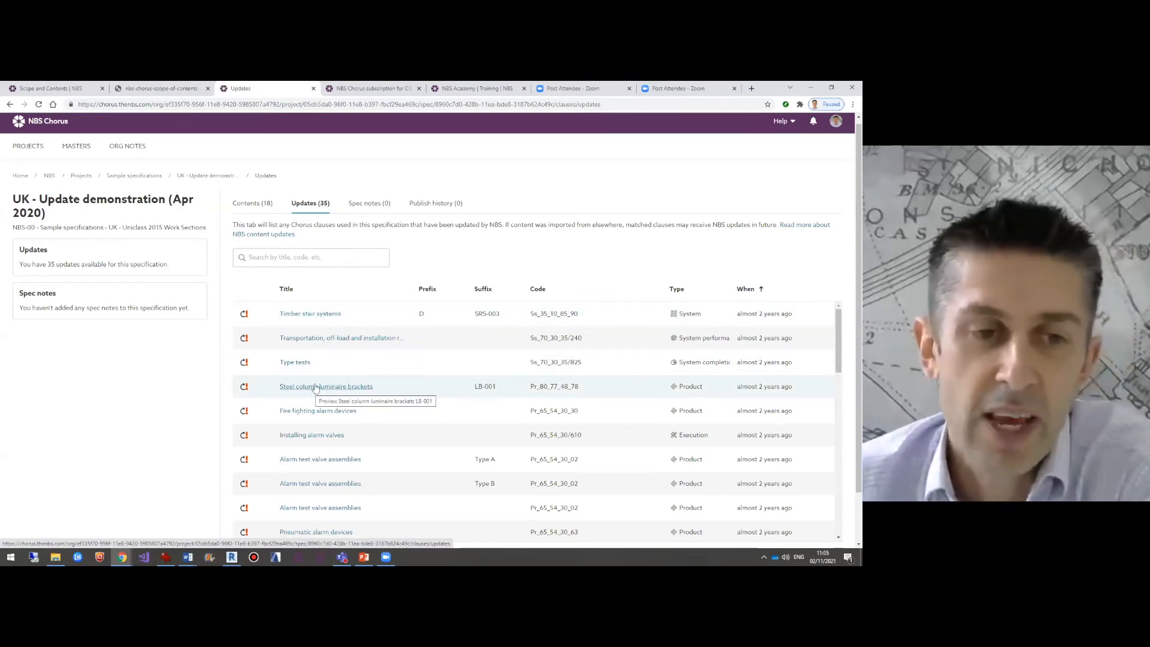
scroll(365, 422, down, 1)
scroll(366, 422, down, 1)
scroll(365, 421, down, 3)
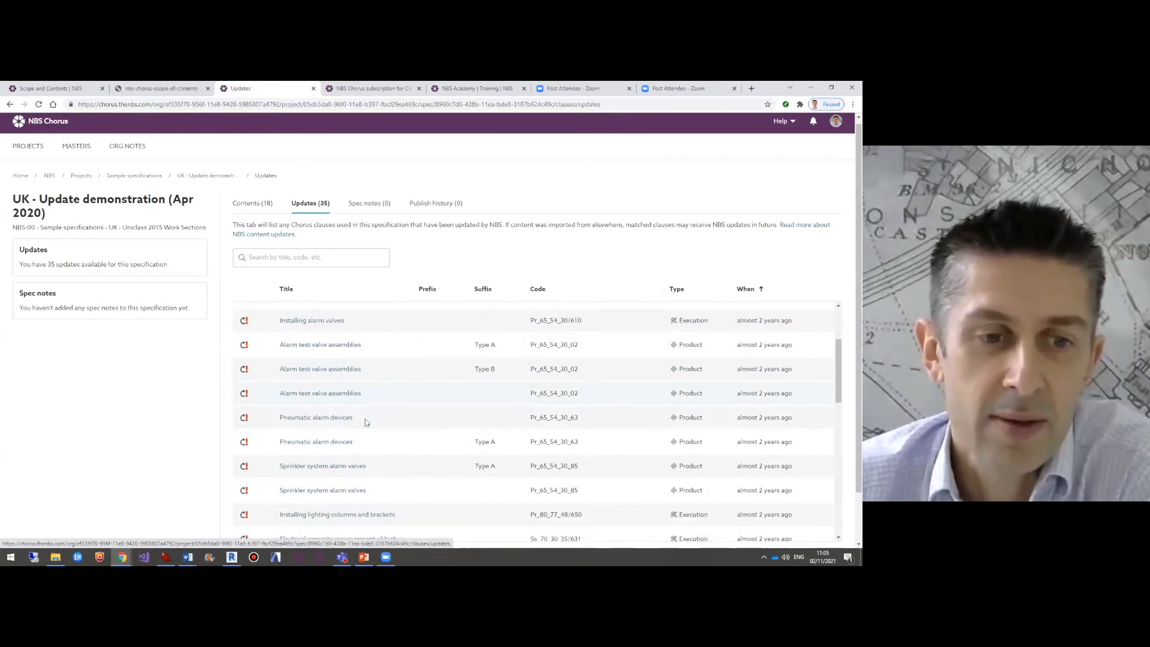
scroll(366, 420, up, 5)
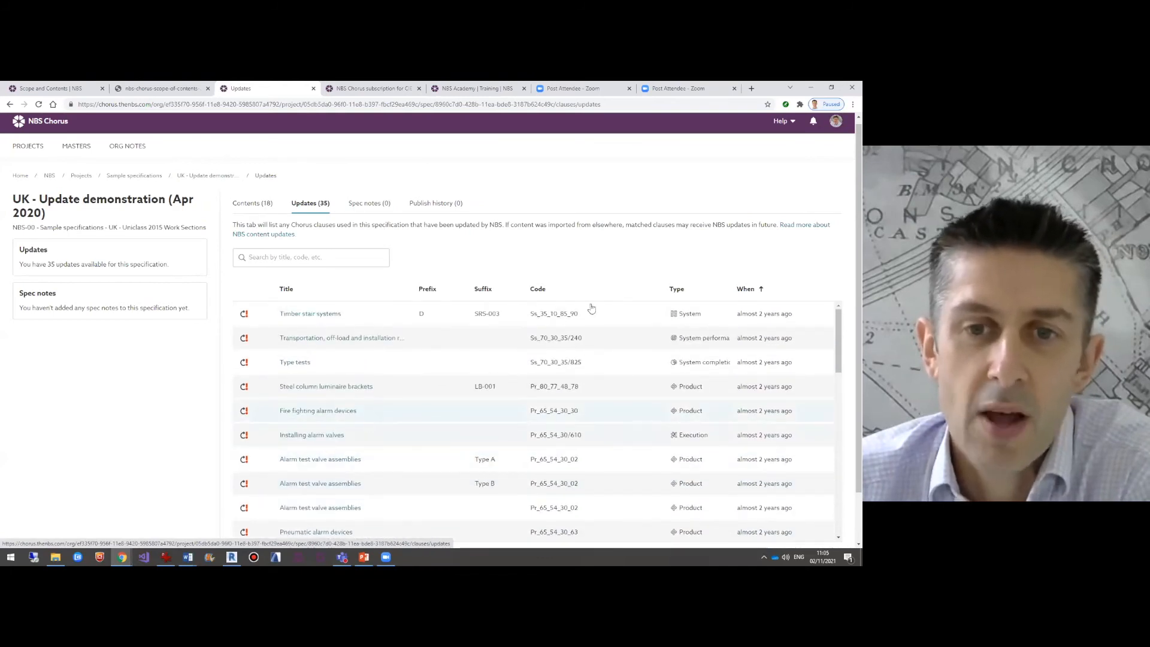
Compare the current and updated Aluminium column luminaire brackets clause, check the Identification guidance changes, and leave without updating.
scroll(341, 417, down, 3)
scroll(343, 447, down, 2)
click(344, 442)
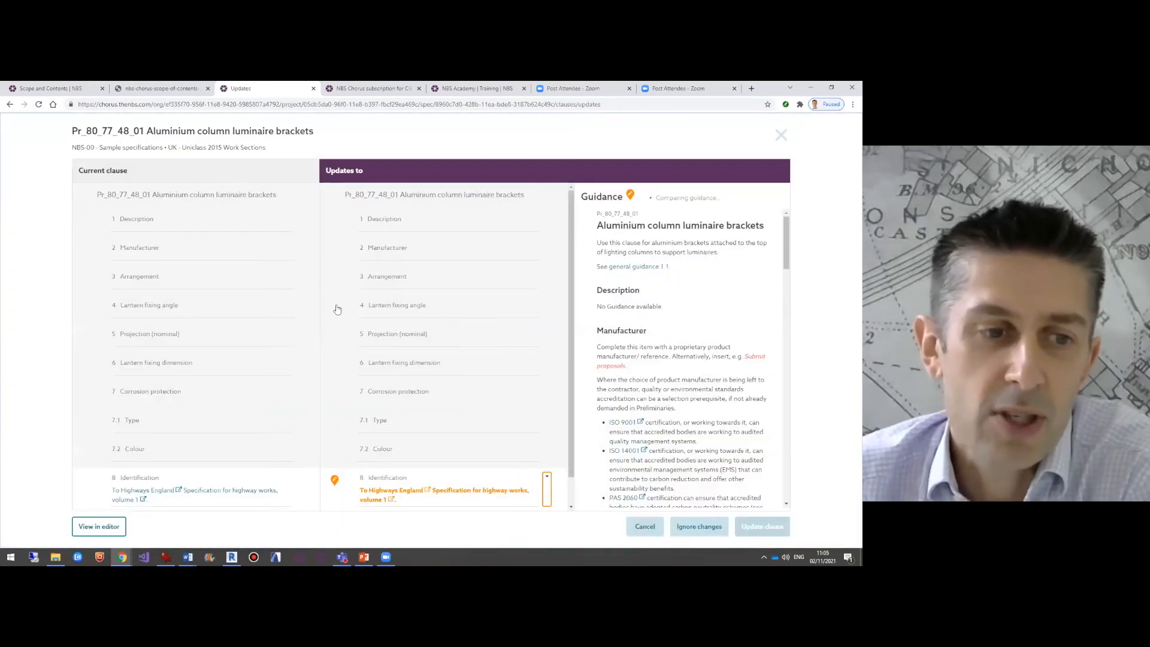
scroll(337, 309, down, 1)
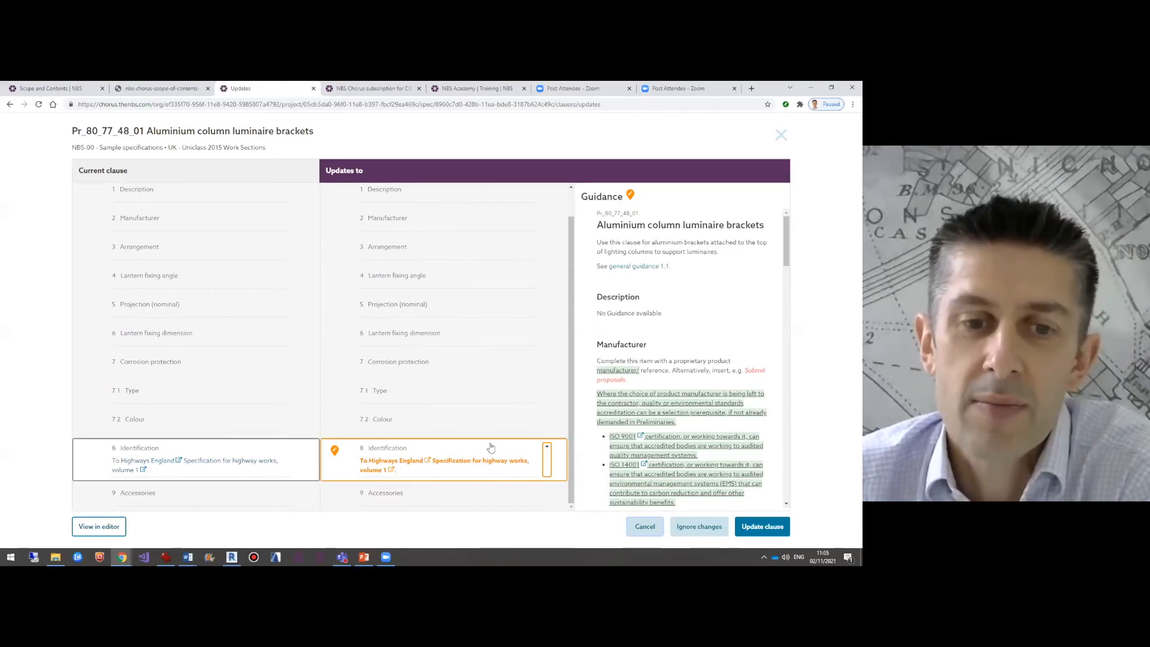
click(492, 447)
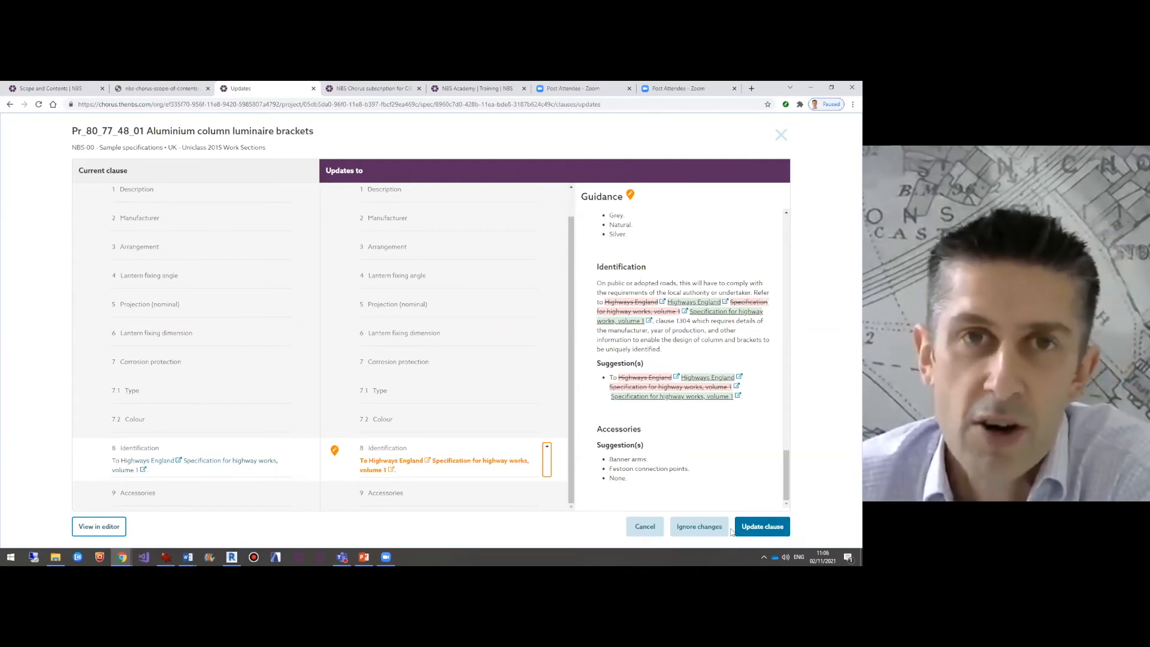
click(638, 529)
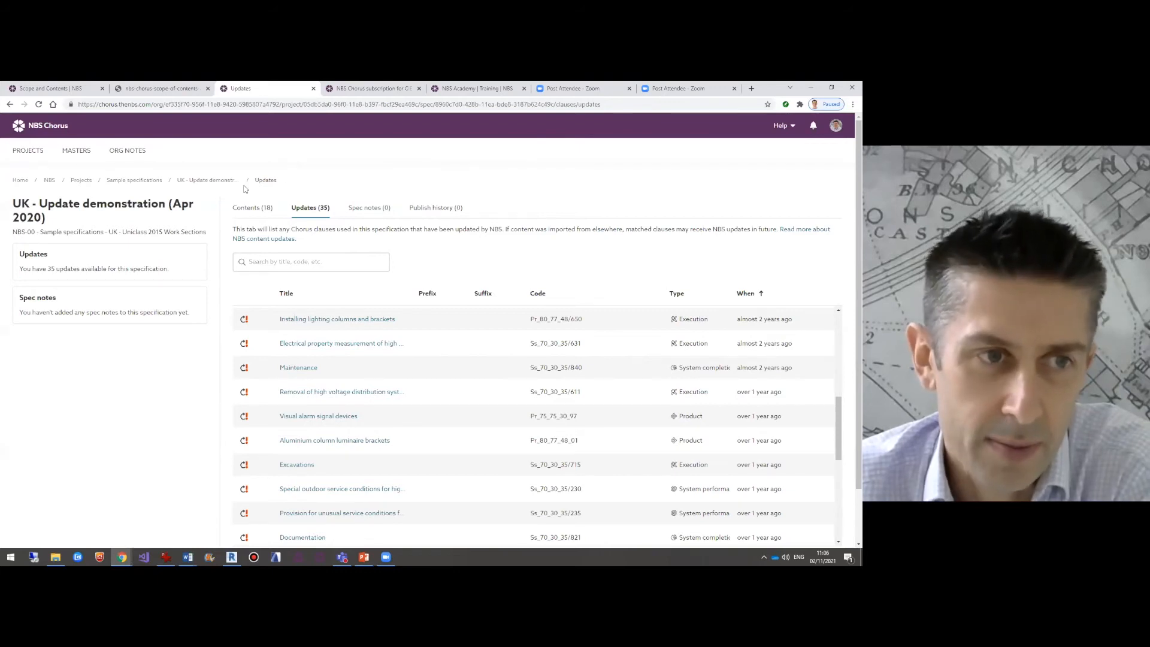
Switch to the NBS website's Scope and Contents page and open the NBS Chorus product page from there.
click(54, 89)
mouse_move(186, 133)
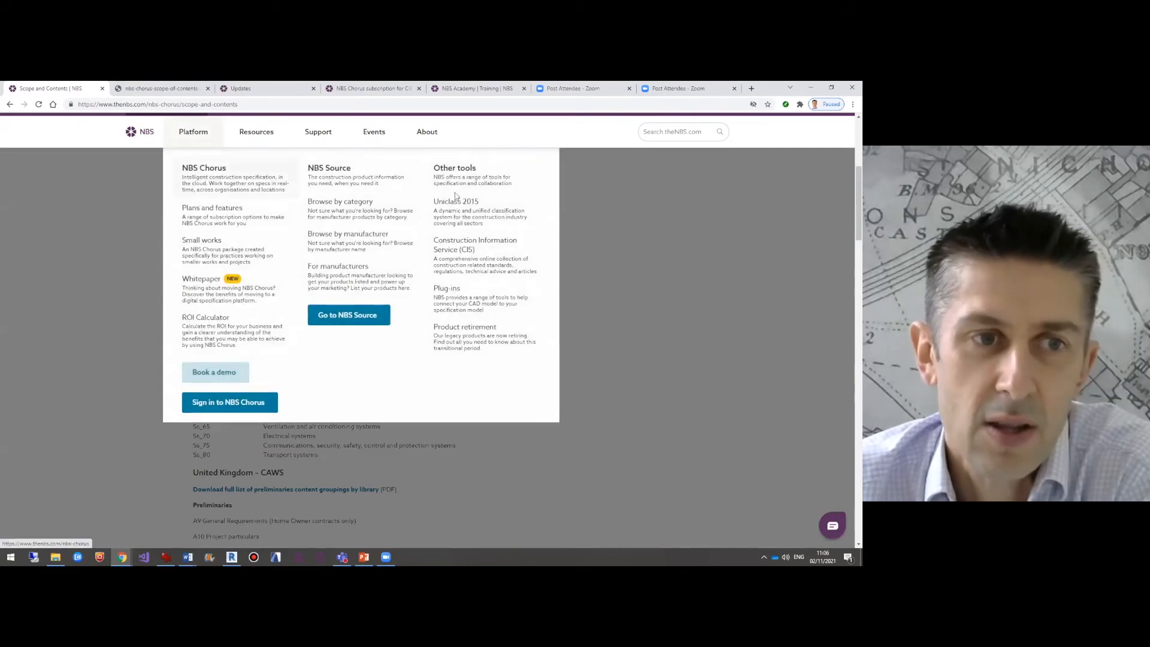
click(185, 258)
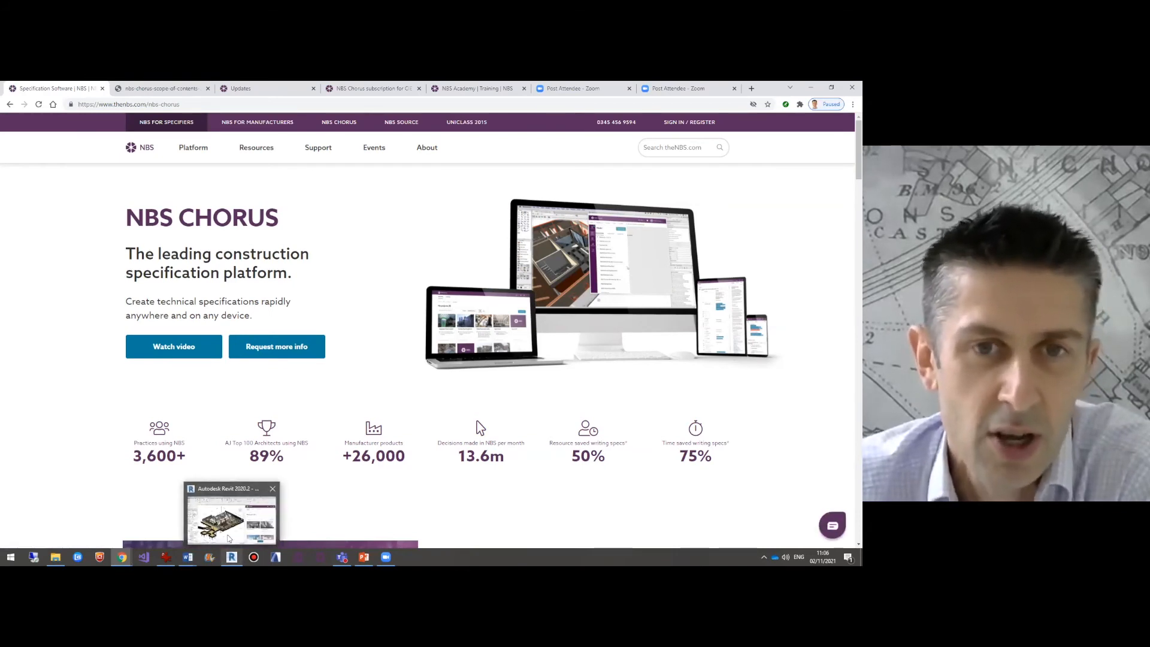
Switch to Revit, search the Chorus projects for "lak", and open the Lakeside Restaurant project's 03 - Building Services specification.
click(220, 531)
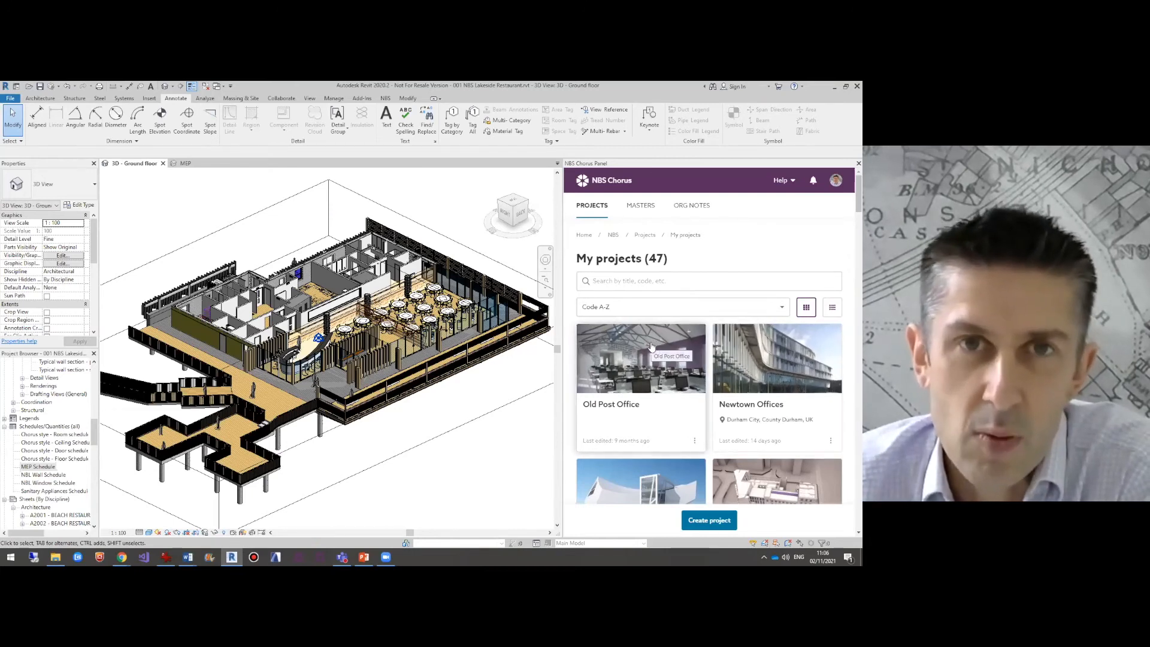
click(614, 279)
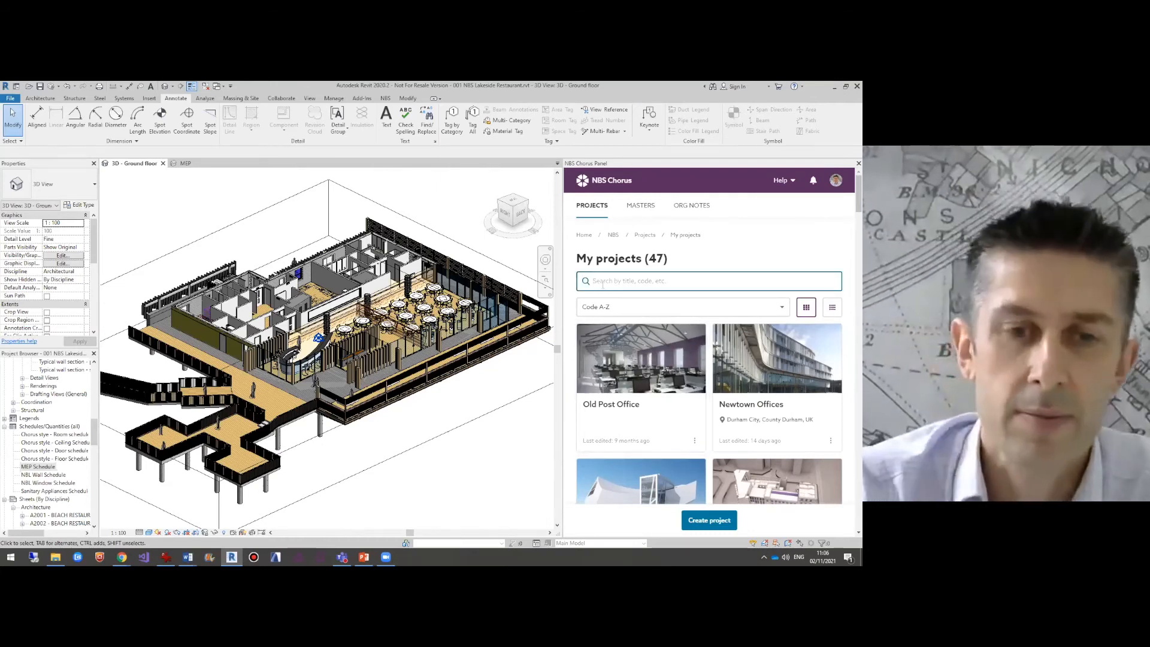
text(lak)
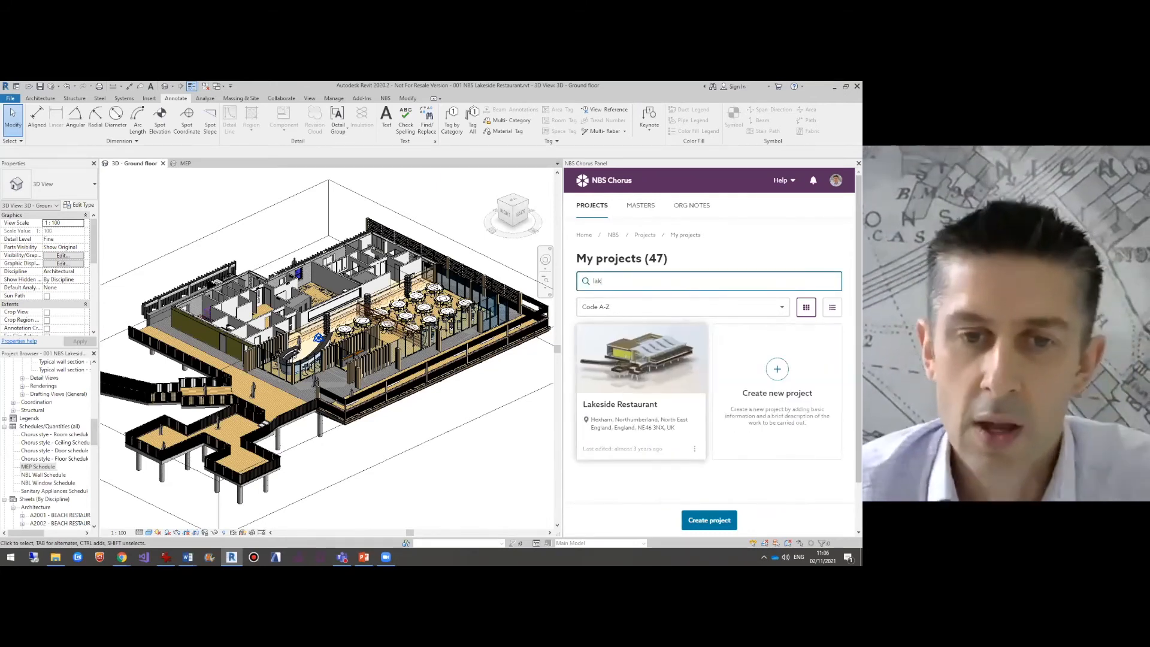
click(641, 366)
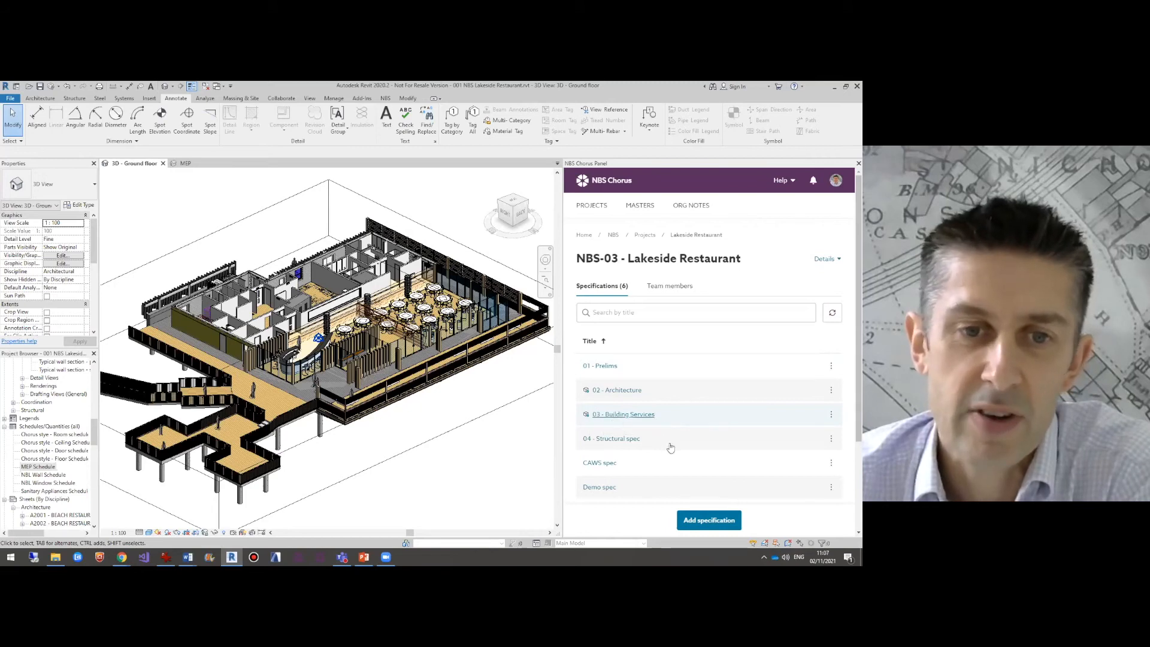
click(659, 414)
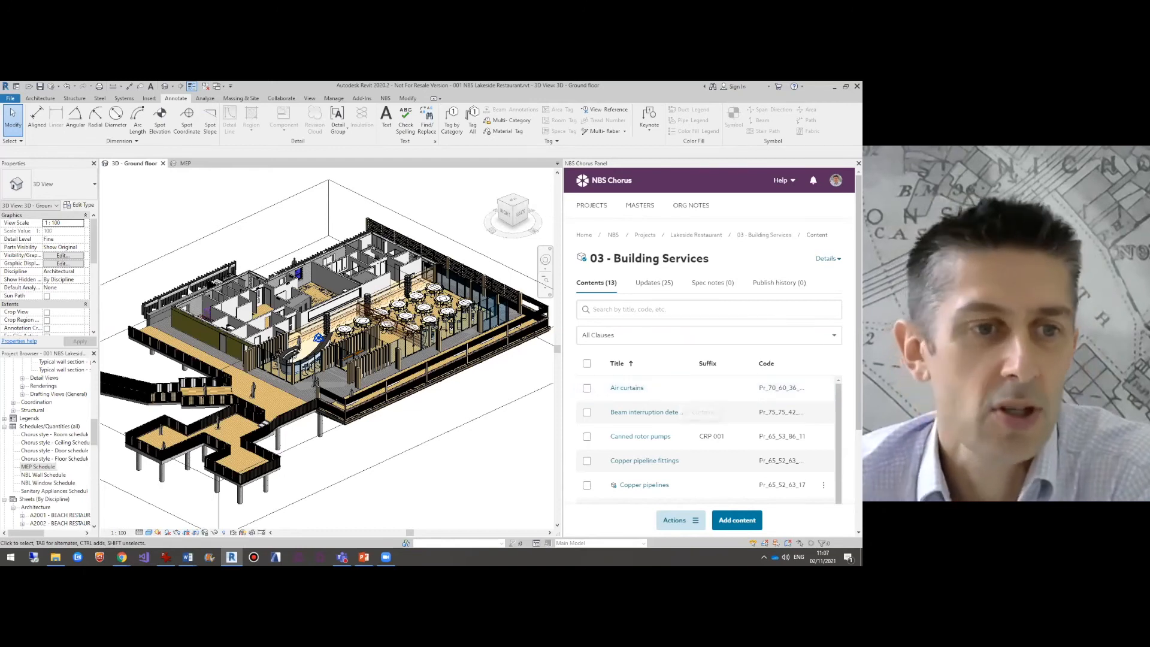
Look over the plant area in the Ground floor 3D view and switch to the MEP 3D view.
drag(418, 466, 436, 437)
scroll(190, 355, up, 3)
scroll(225, 398, up, 5)
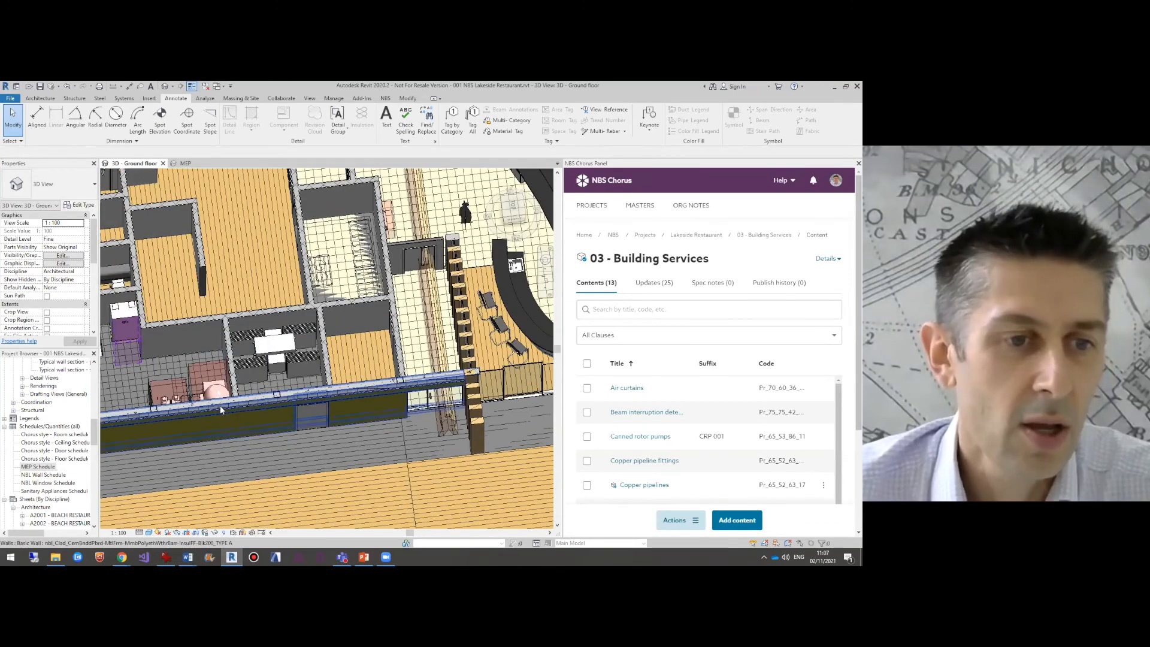
scroll(221, 405, down, 5)
click(185, 163)
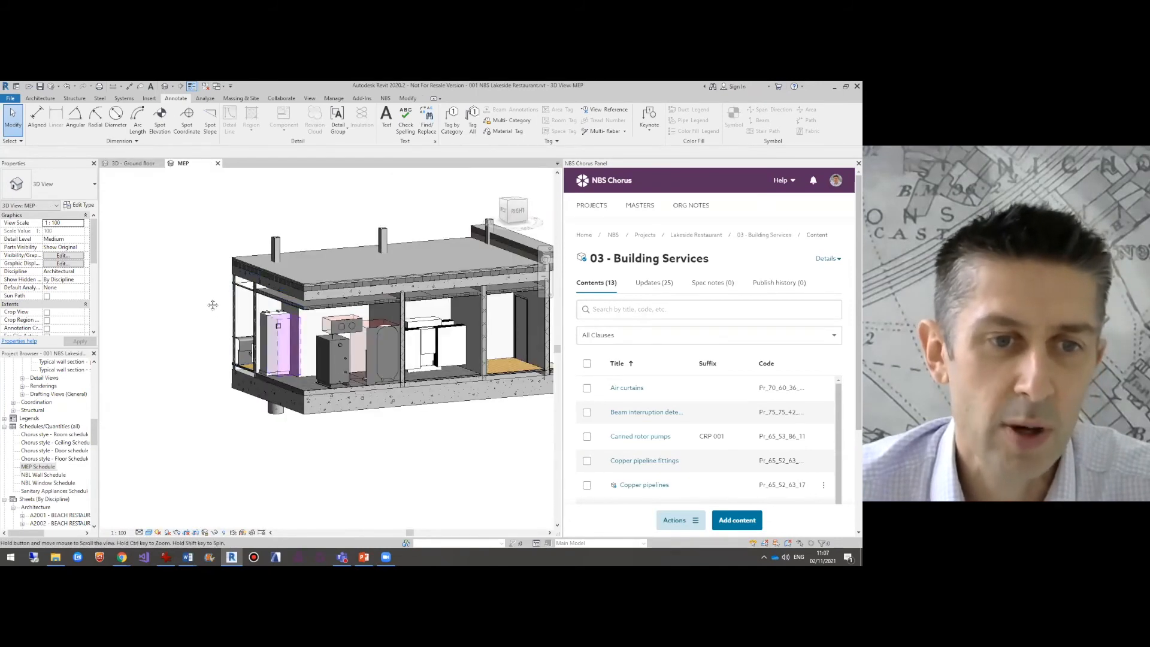
drag(215, 307, 190, 245)
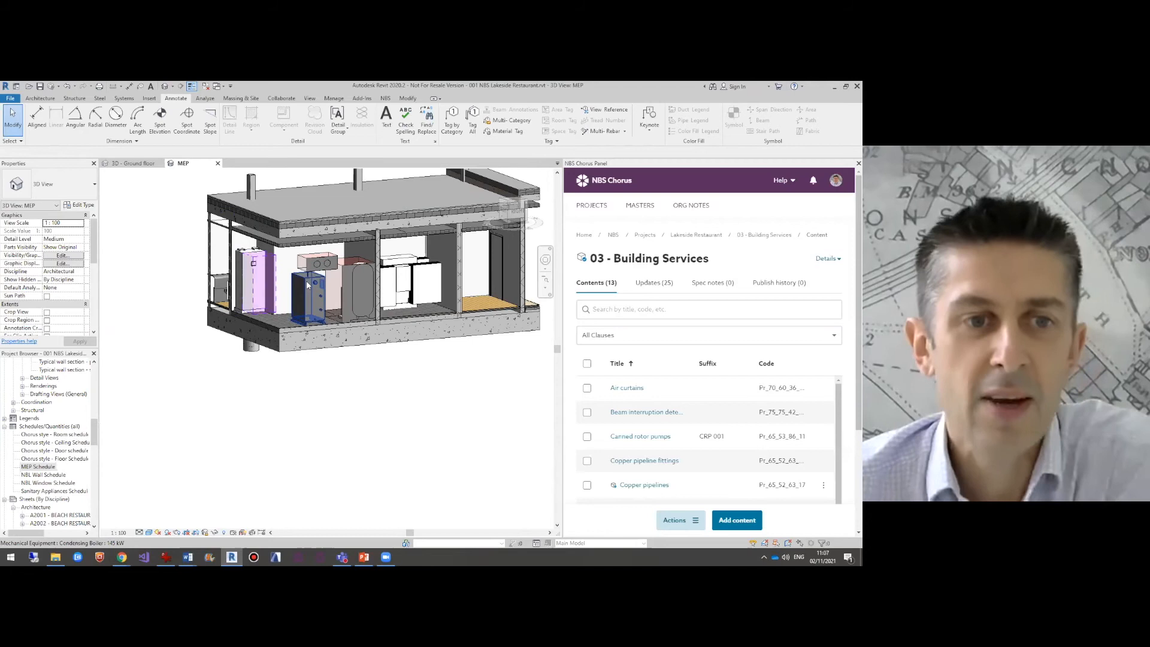
Associate the condensing boiler in the plant room with the Gas fired condensing boilers BO-001 clause.
click(307, 285)
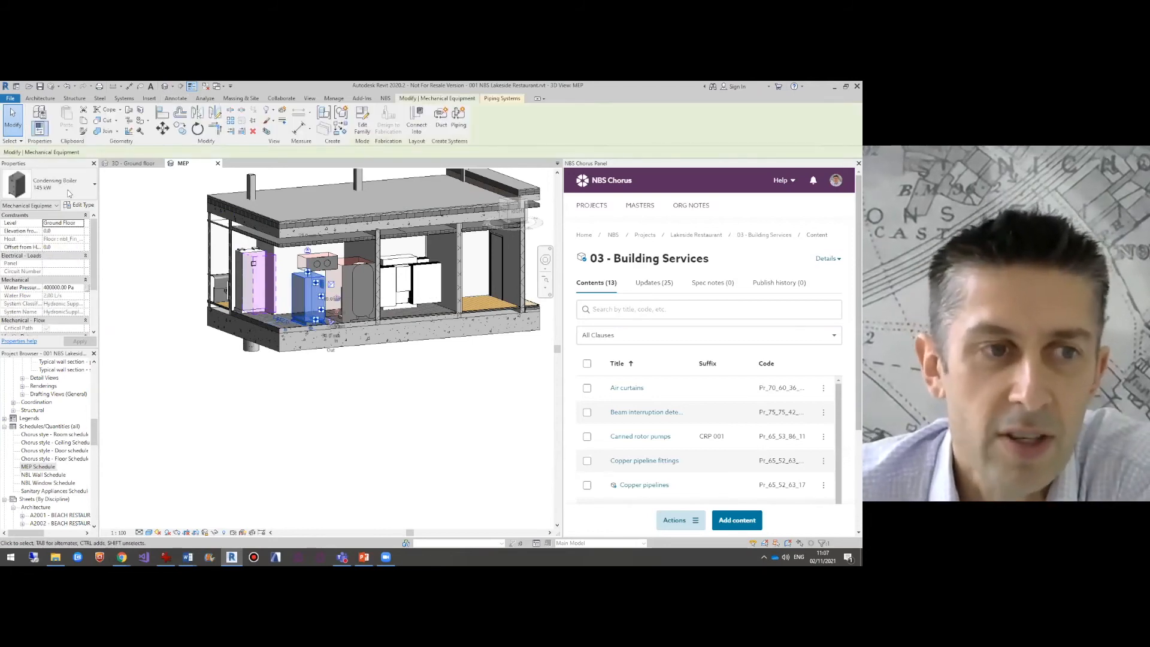
scroll(681, 436, down, 3)
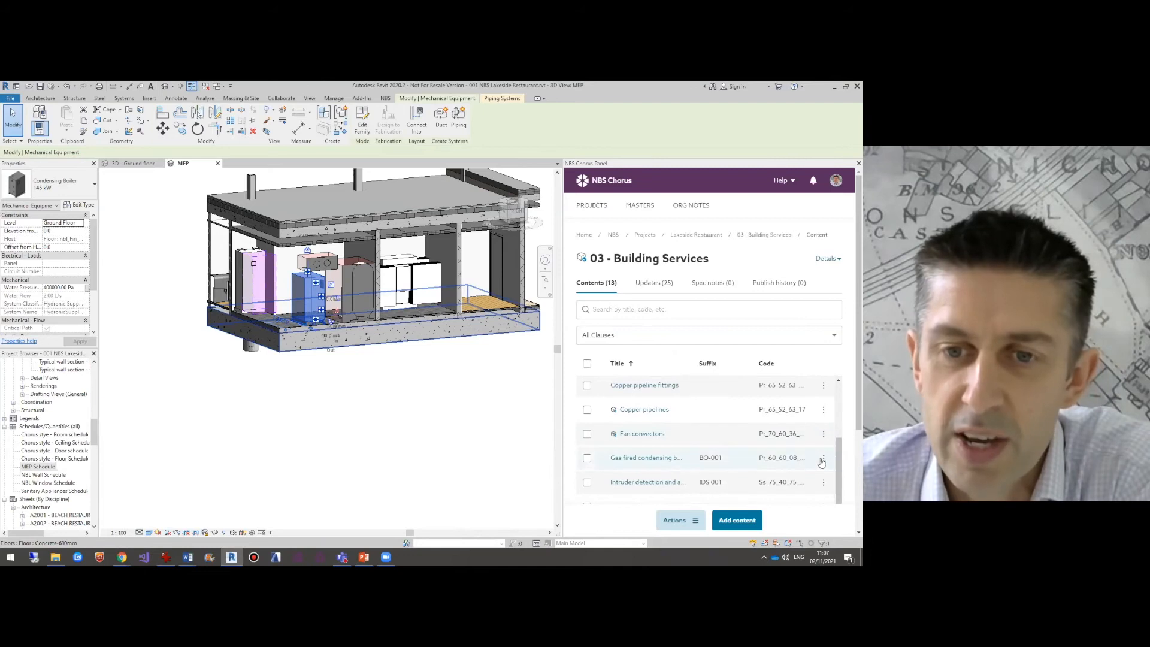
click(823, 459)
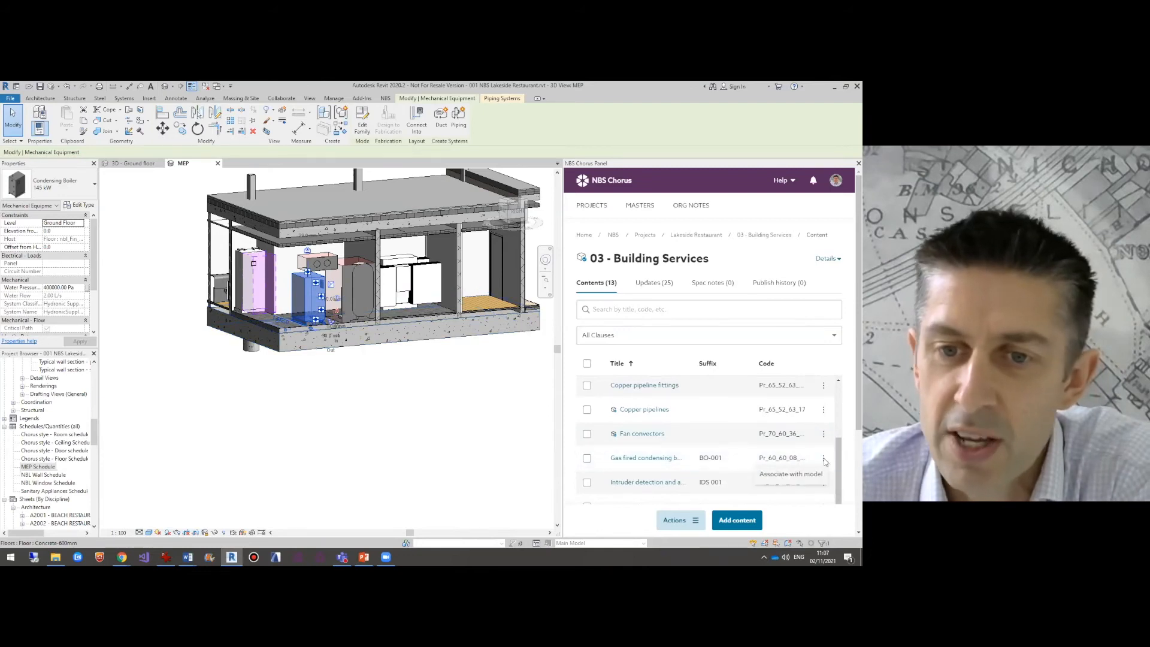
click(791, 475)
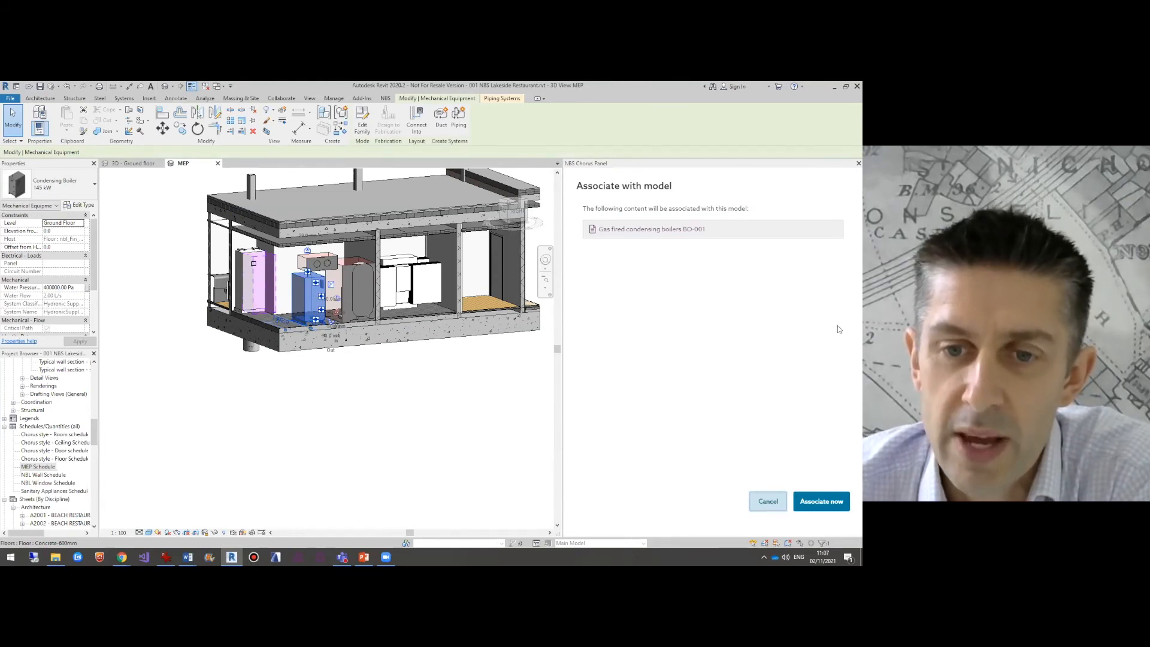
click(828, 506)
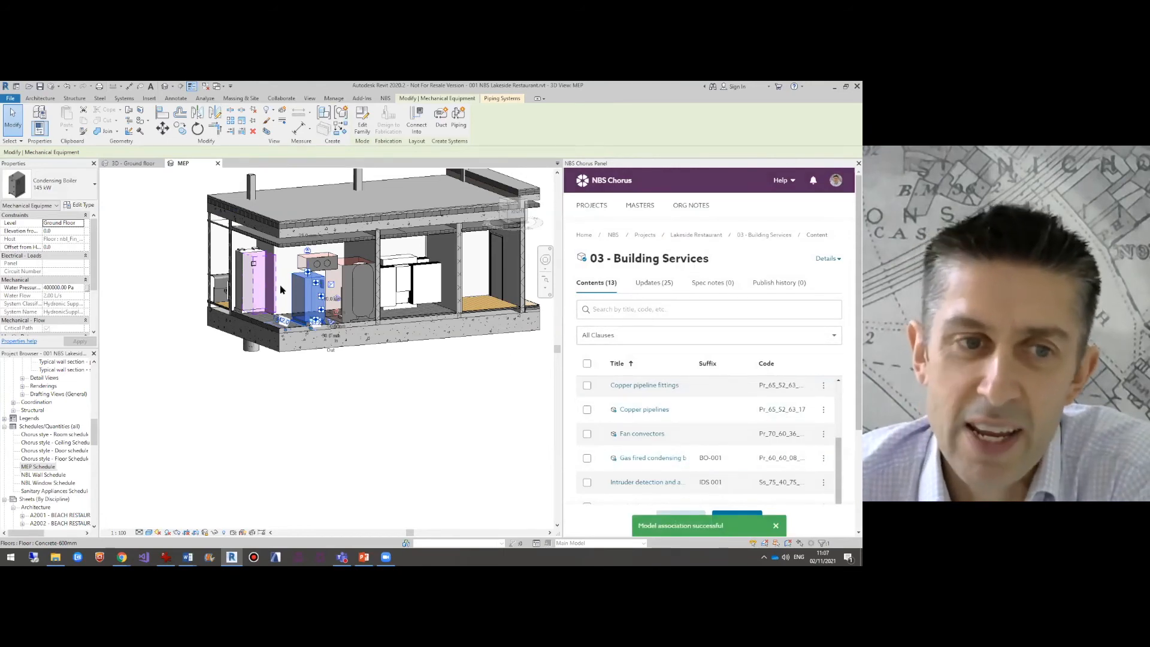
Check the Uniclass and NBS Chorus parameters in the condensing boiler's type properties, leaving without changes and deselecting it.
click(85, 207)
scroll(187, 282, down, 5)
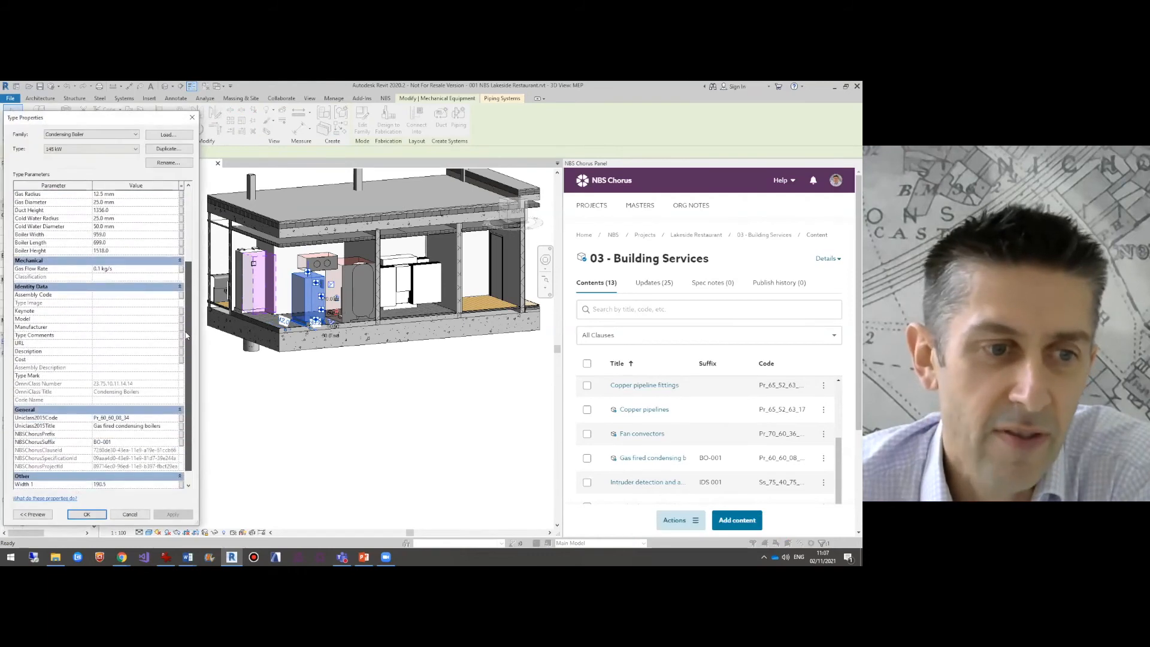
click(109, 401)
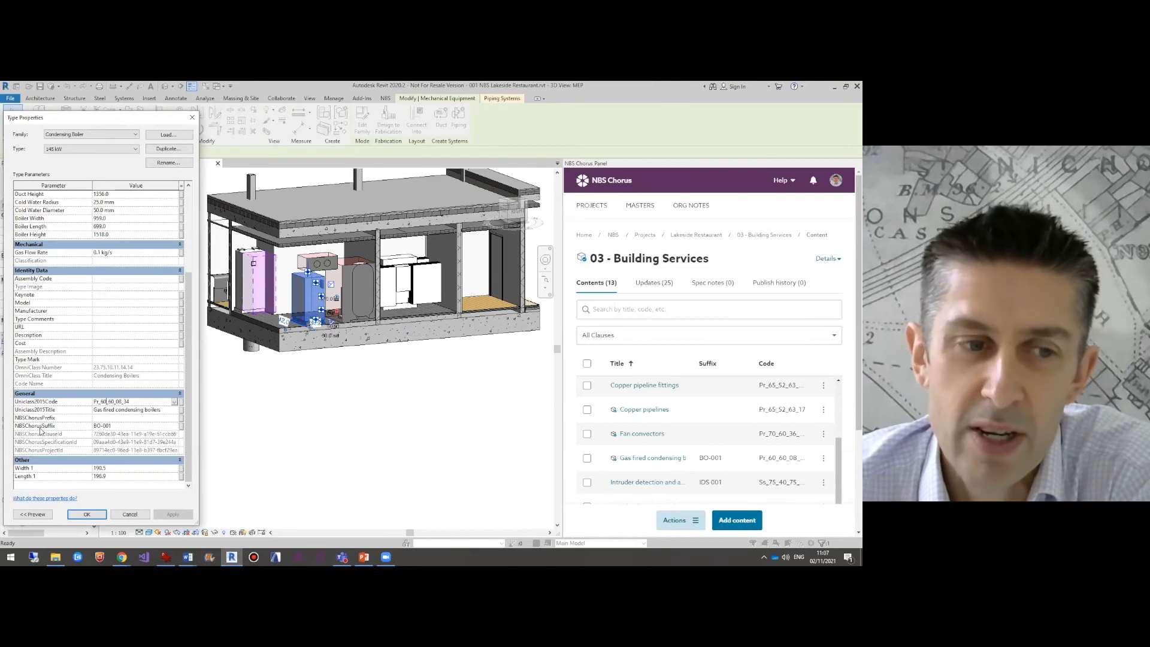
click(142, 516)
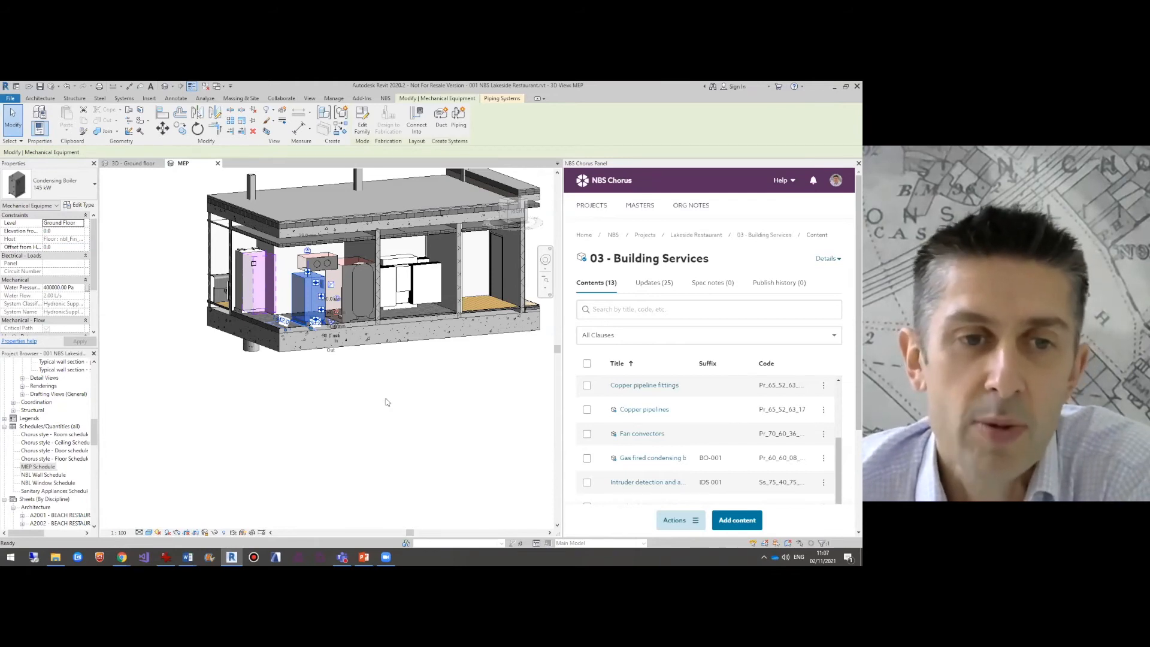
key(Escape)
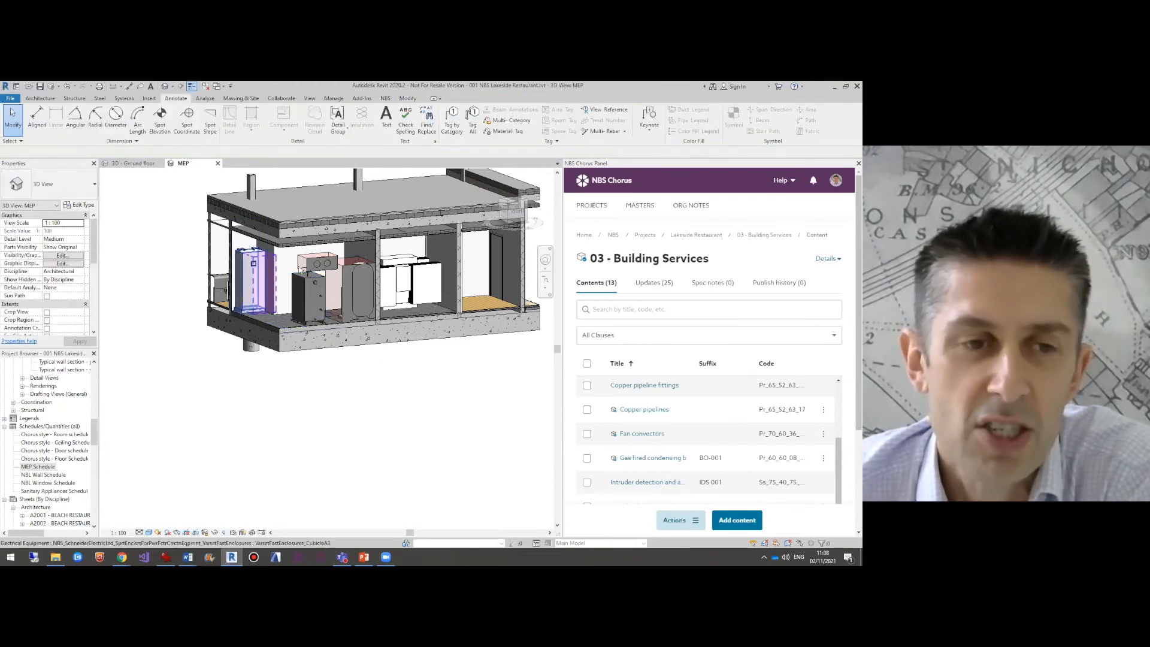
Search the specification for "pum" and associate the pump above the boiler with the Canned rotor pumps CRP 001 clause.
click(318, 263)
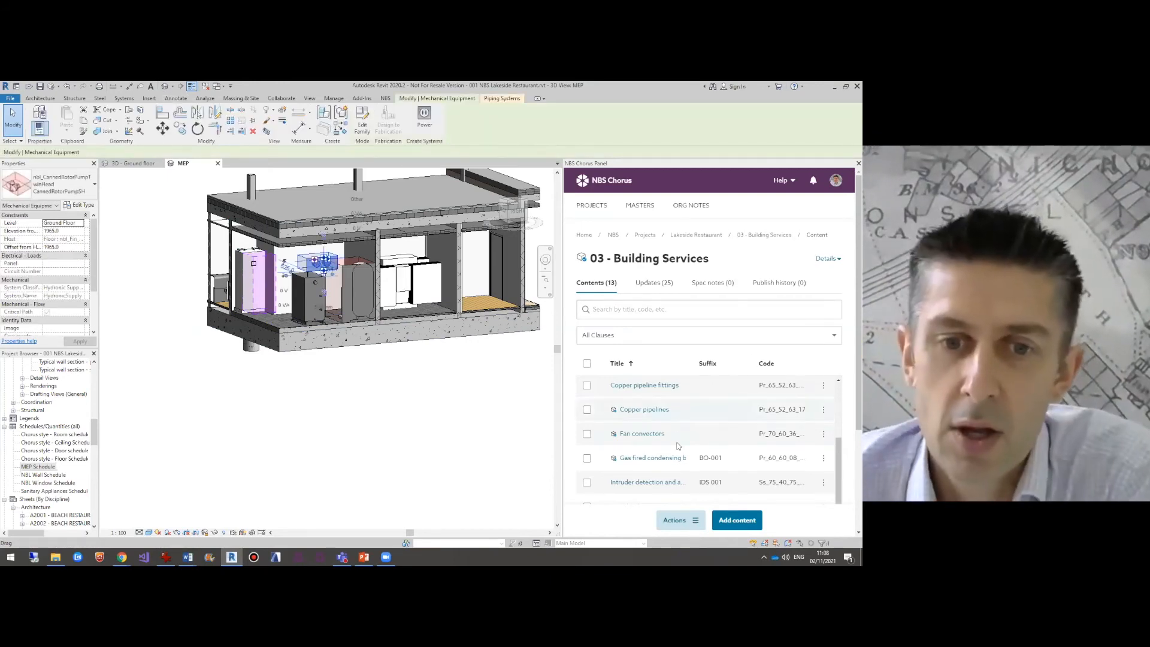
scroll(665, 405, down, 2)
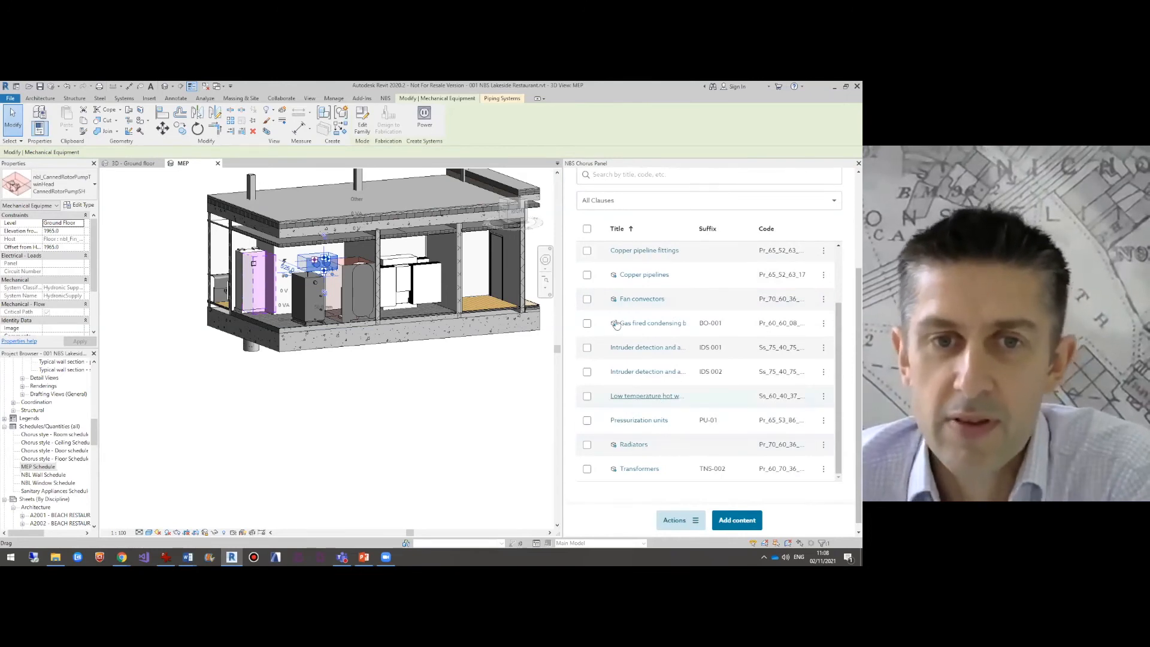
scroll(629, 305, up, 2)
click(604, 180)
text(pu)
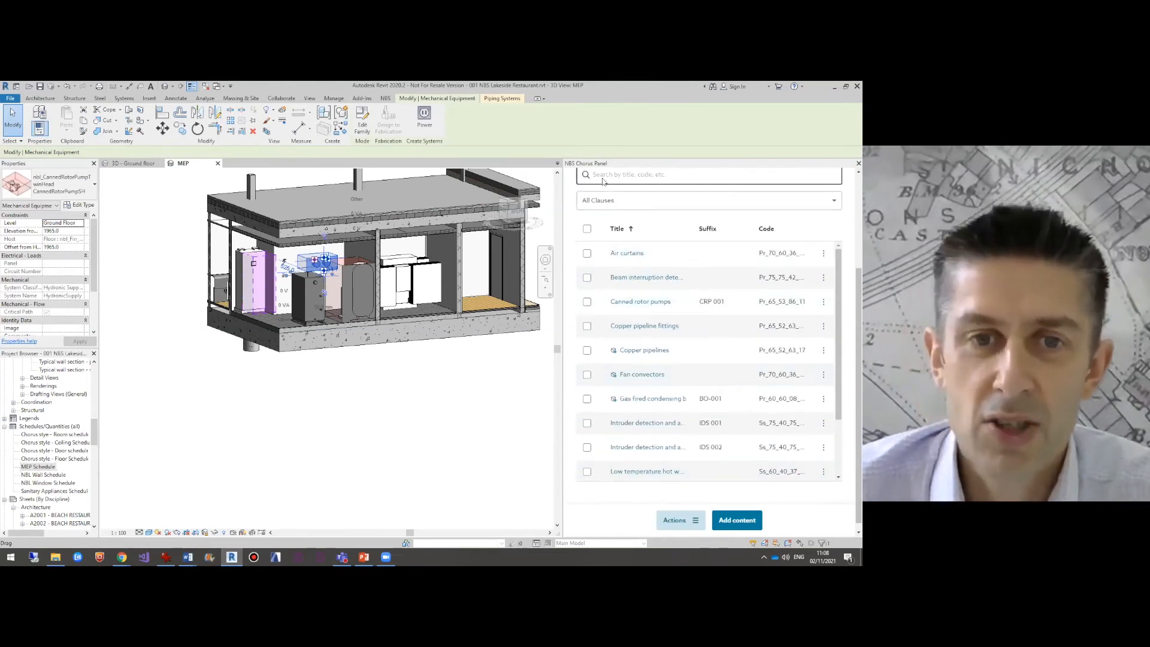
text(m)
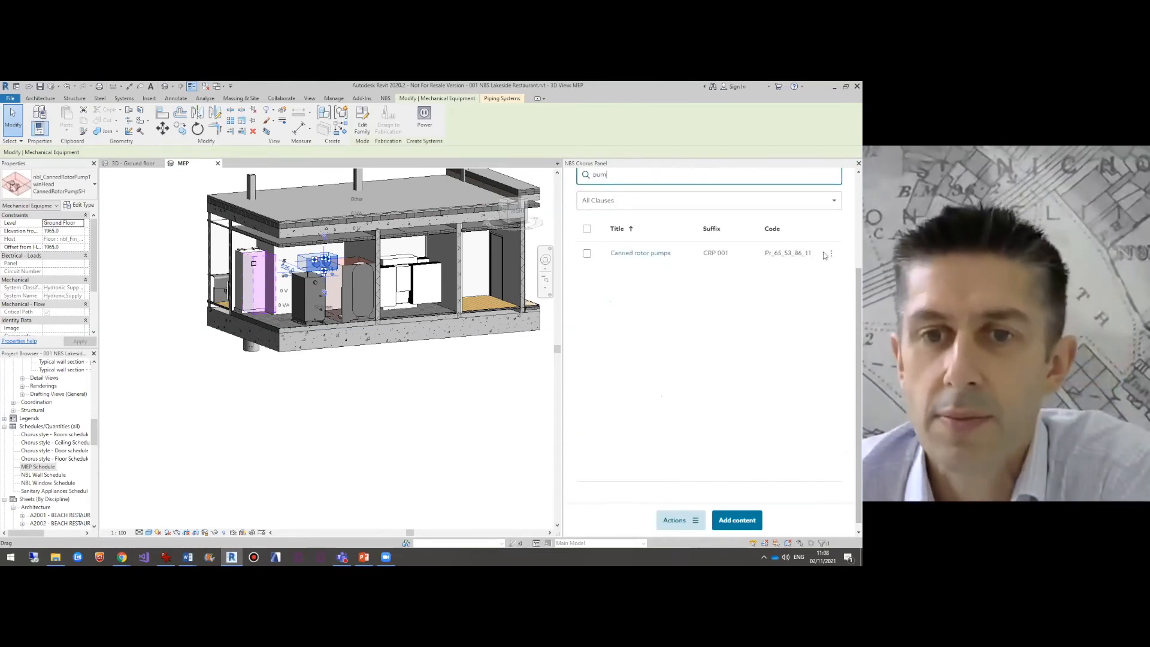
click(831, 253)
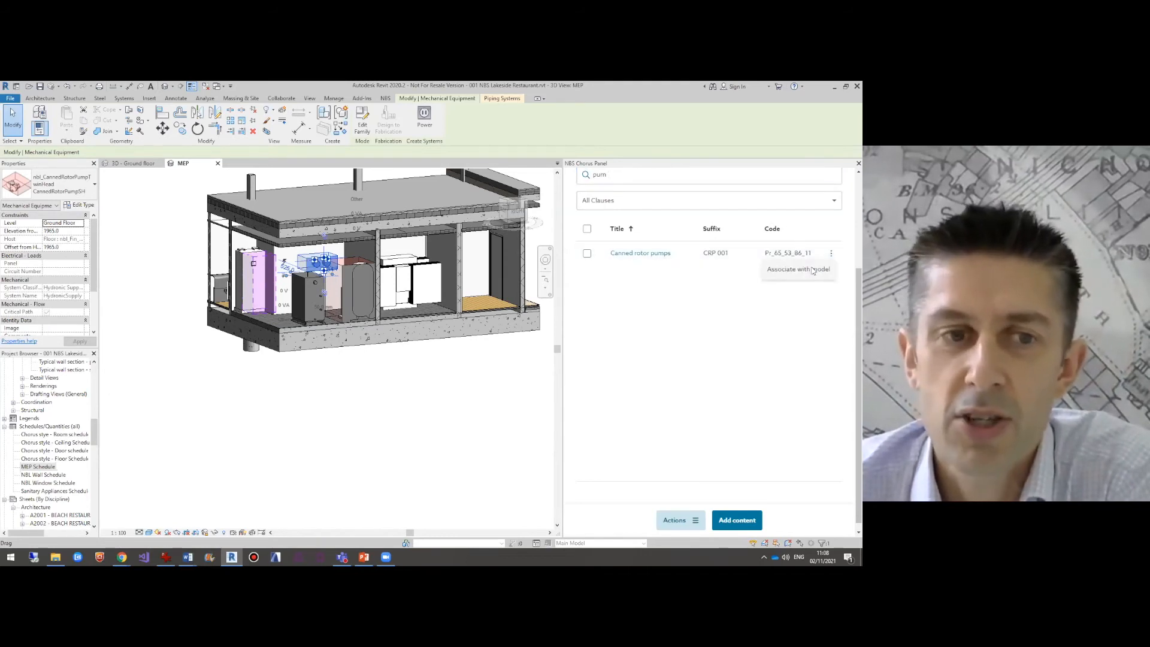
click(800, 272)
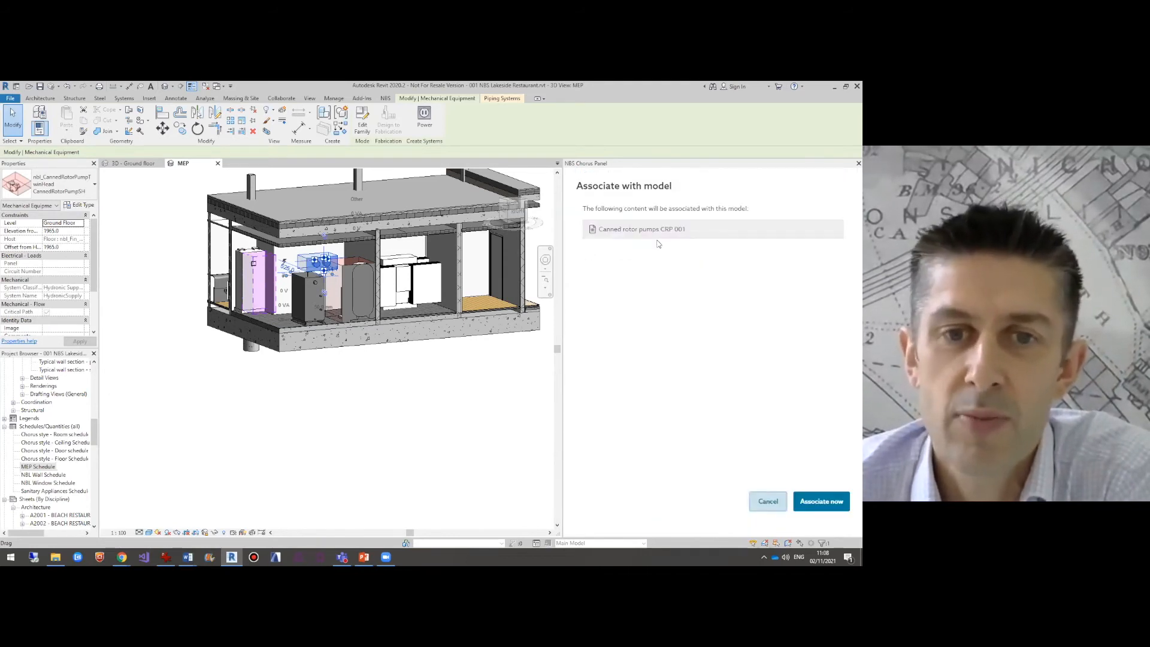
click(806, 506)
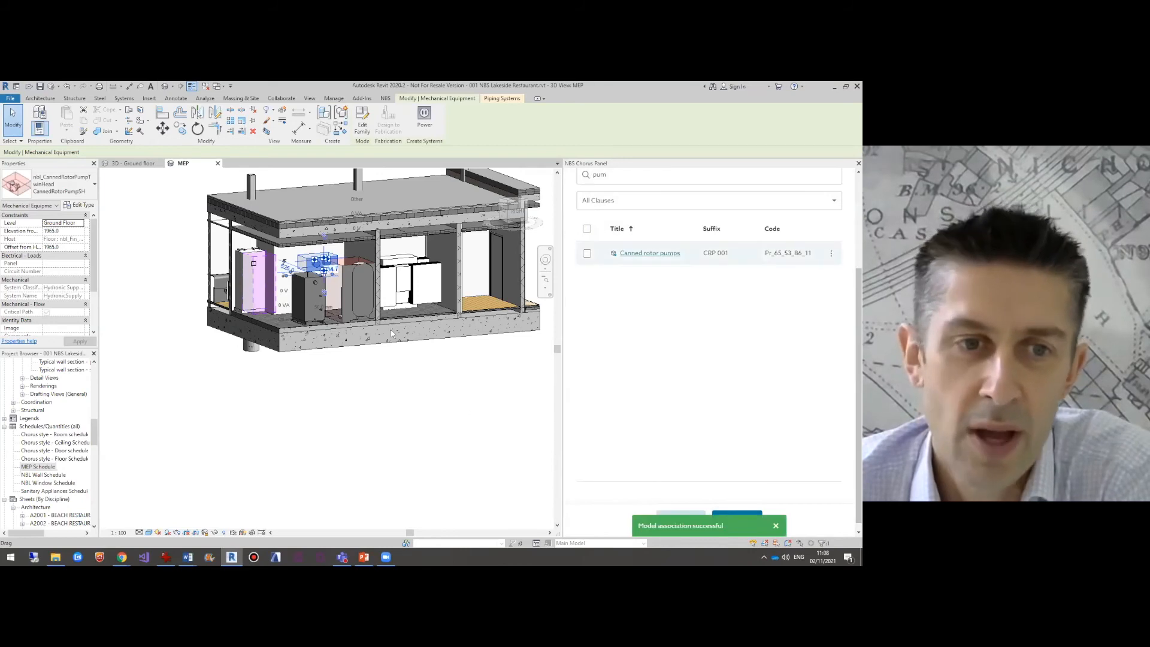
key(Escape)
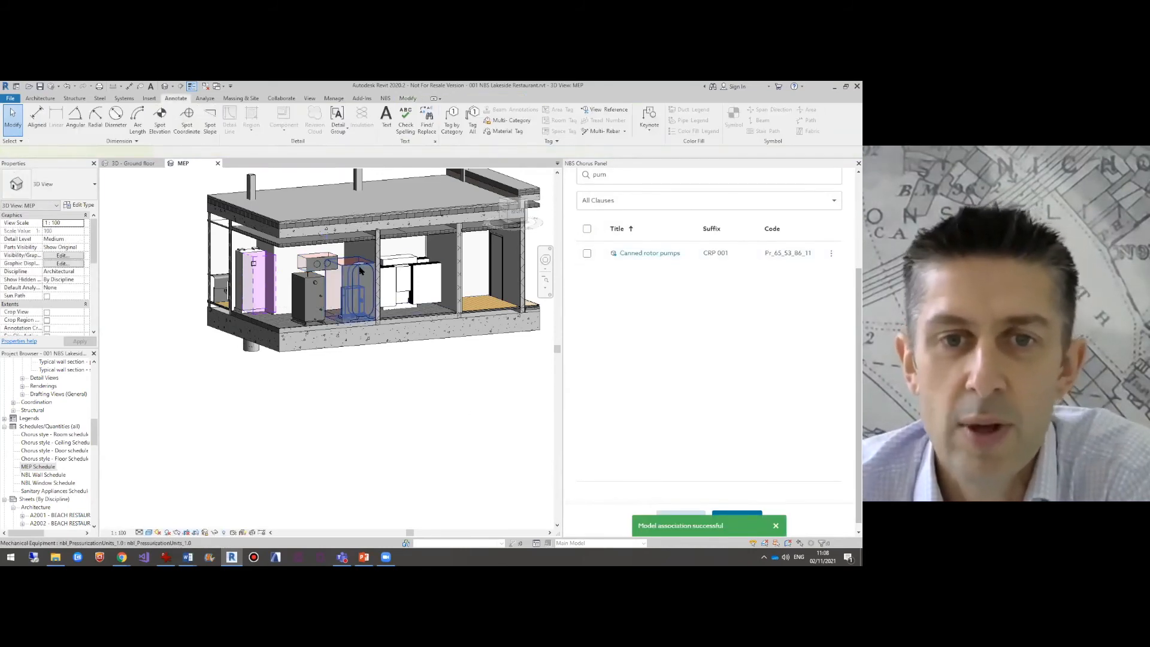
Clear the clause search and associate the pressurization unit beside the boiler with the Pressurization units PU-01 clause.
click(359, 271)
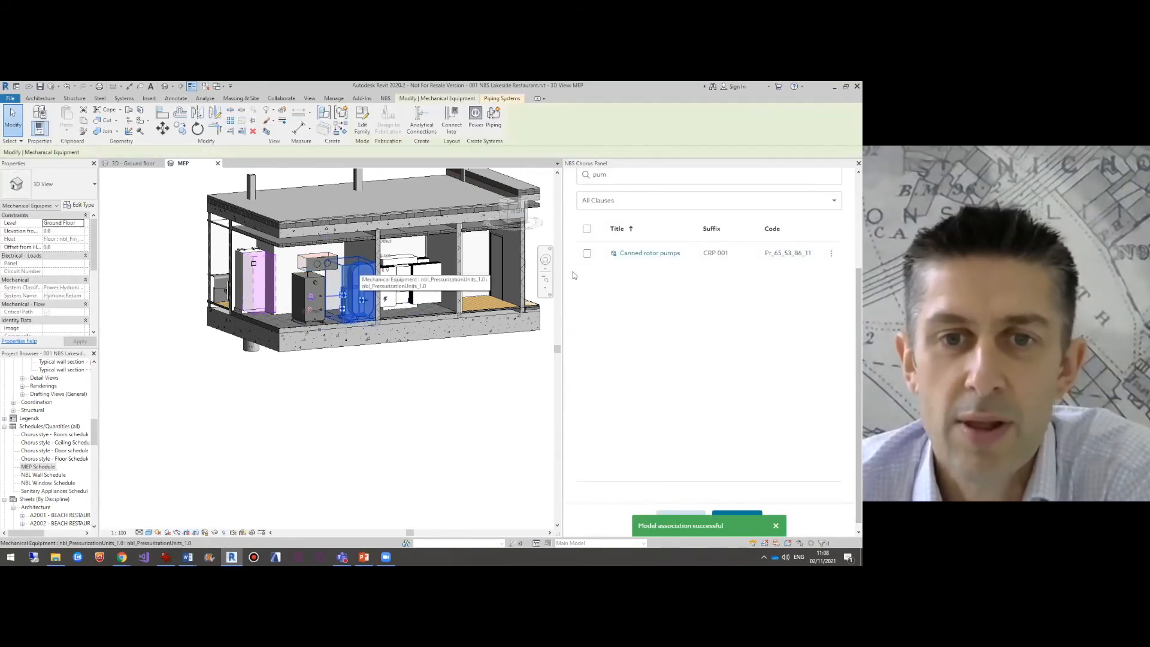
double_click(593, 175)
key(BackSpace)
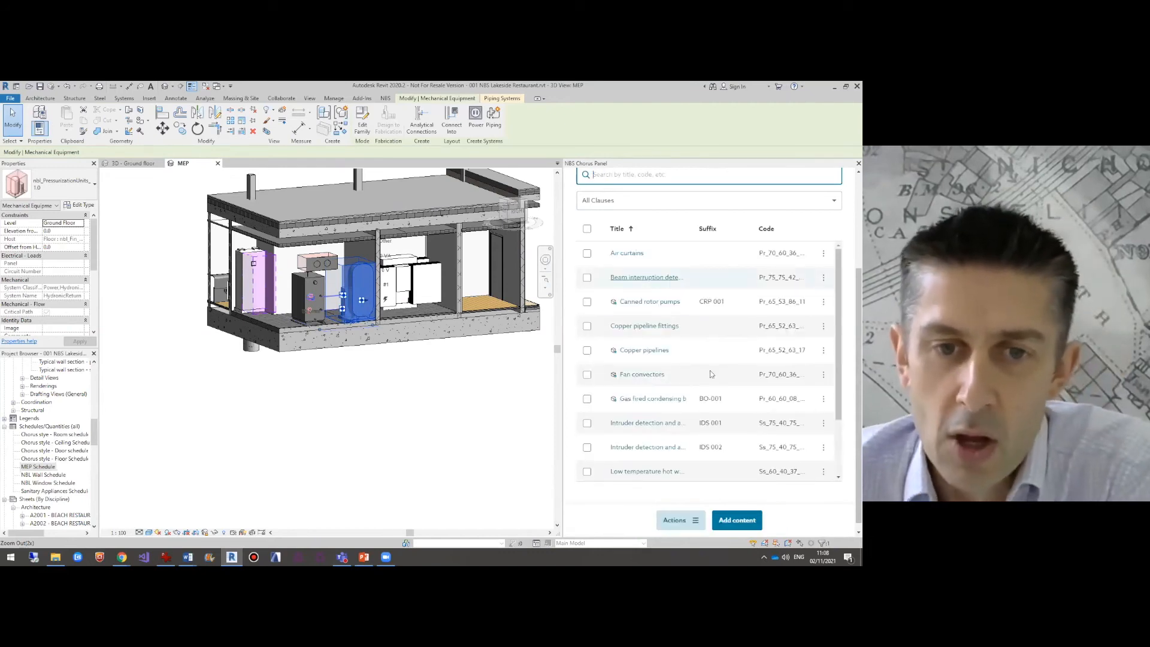
scroll(711, 374, down, 1)
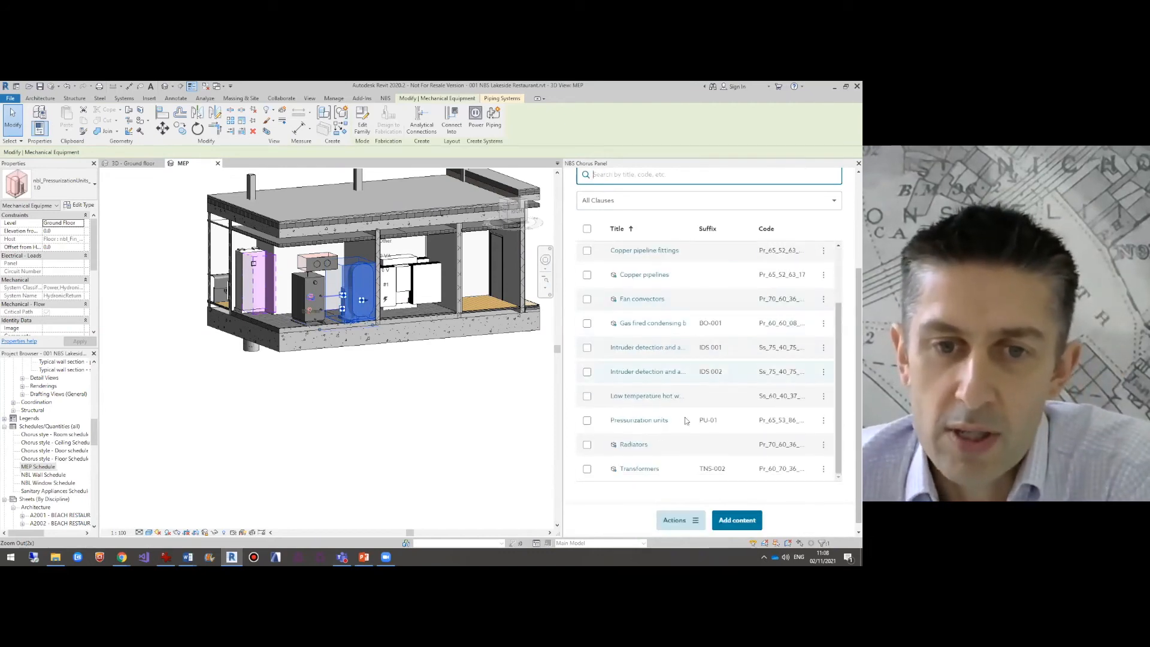
click(824, 423)
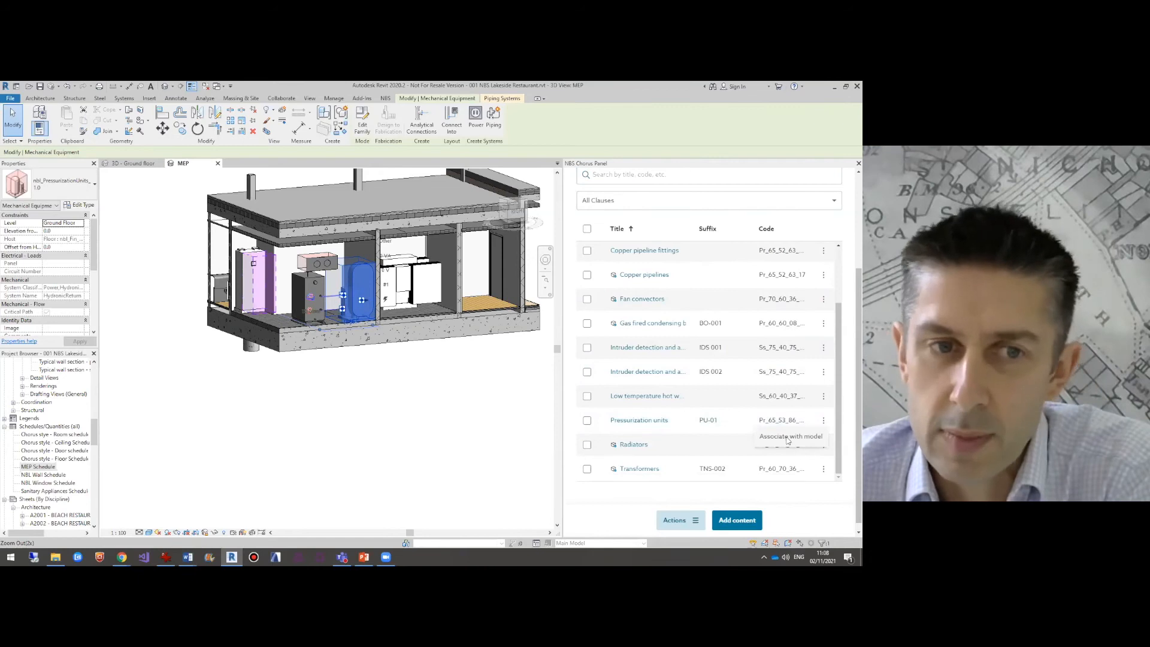
click(788, 441)
click(821, 500)
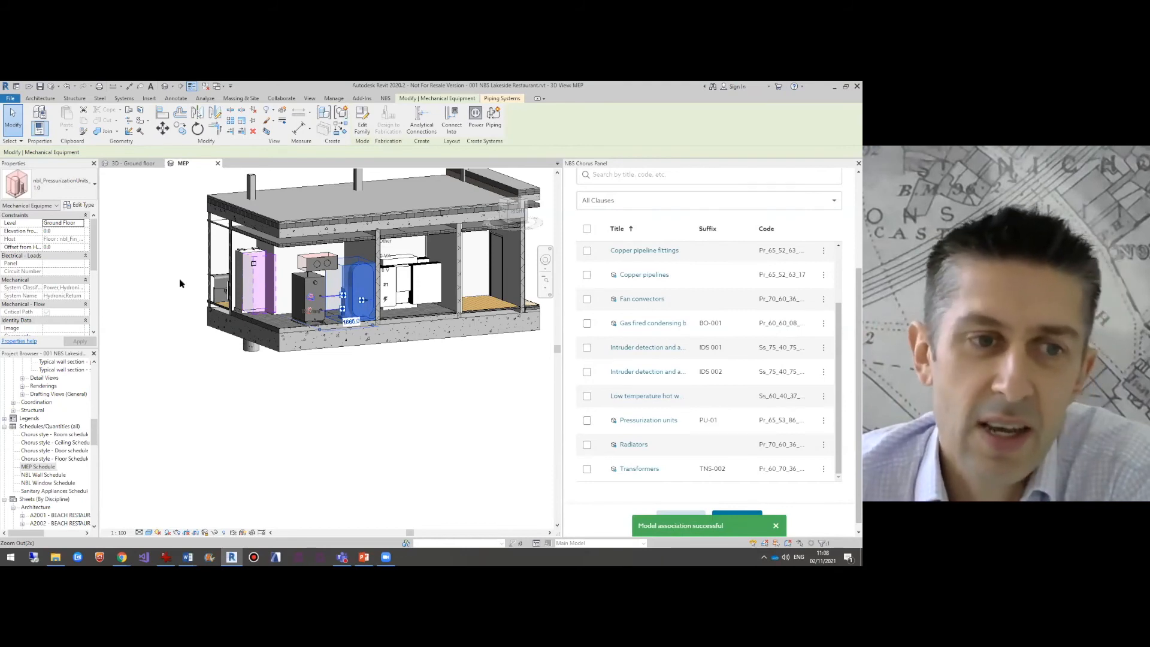
View the specification clauses linked to the condensing boiler and the canned rotor pump by selecting each in the model.
drag(227, 321, 275, 361)
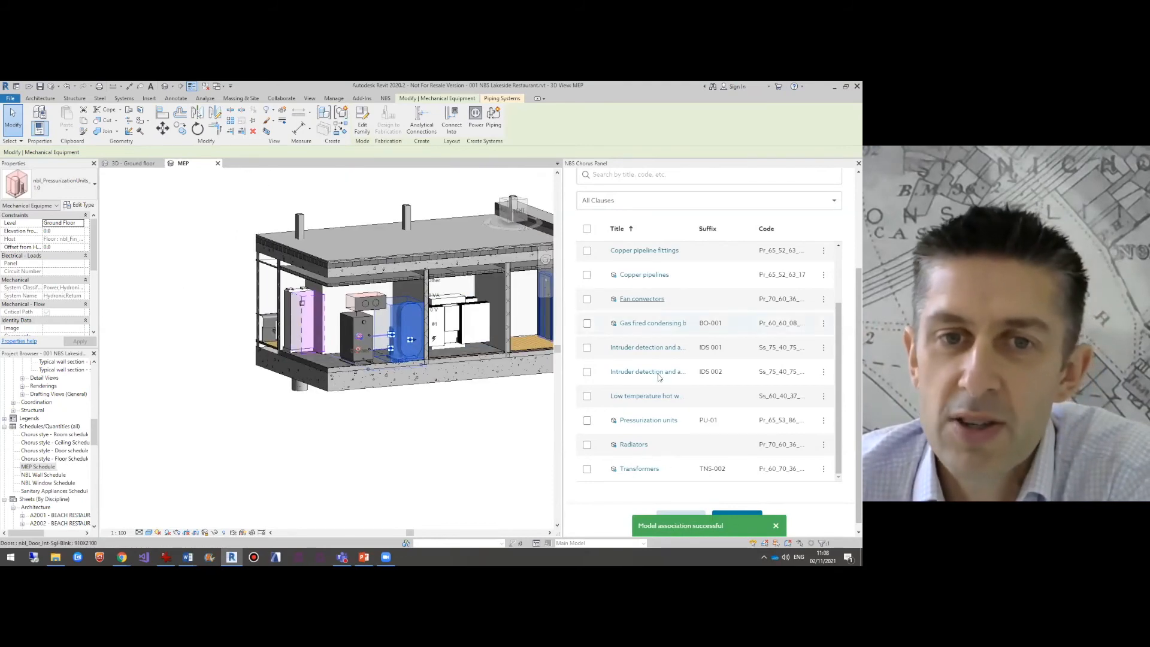
click(513, 422)
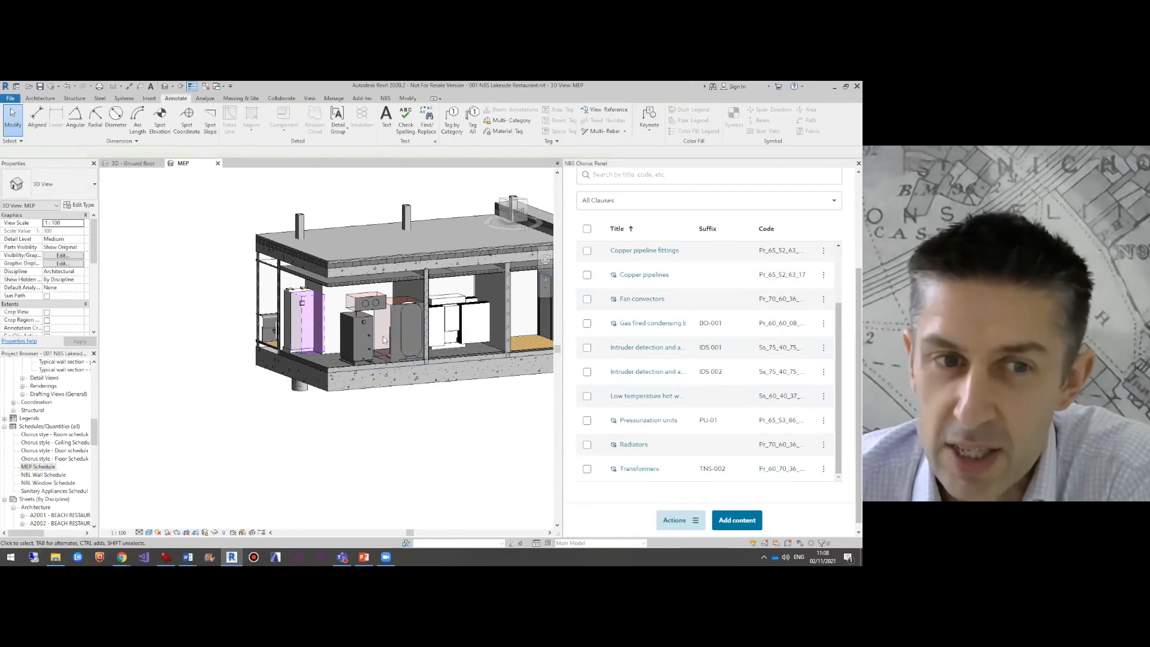
click(363, 321)
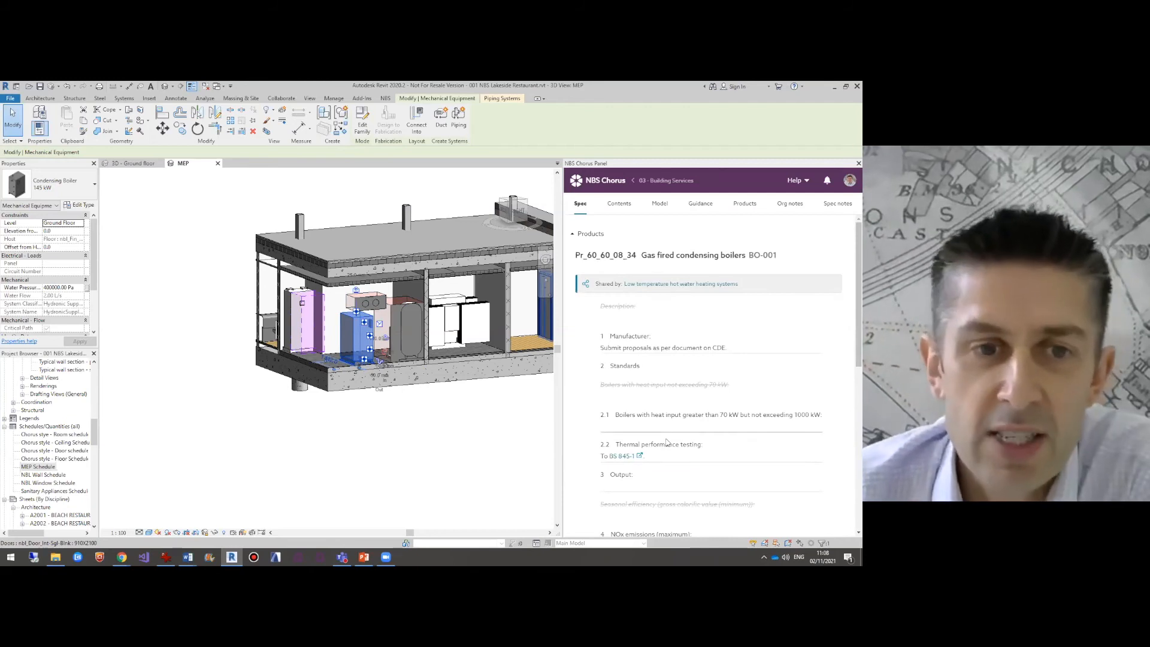
click(372, 302)
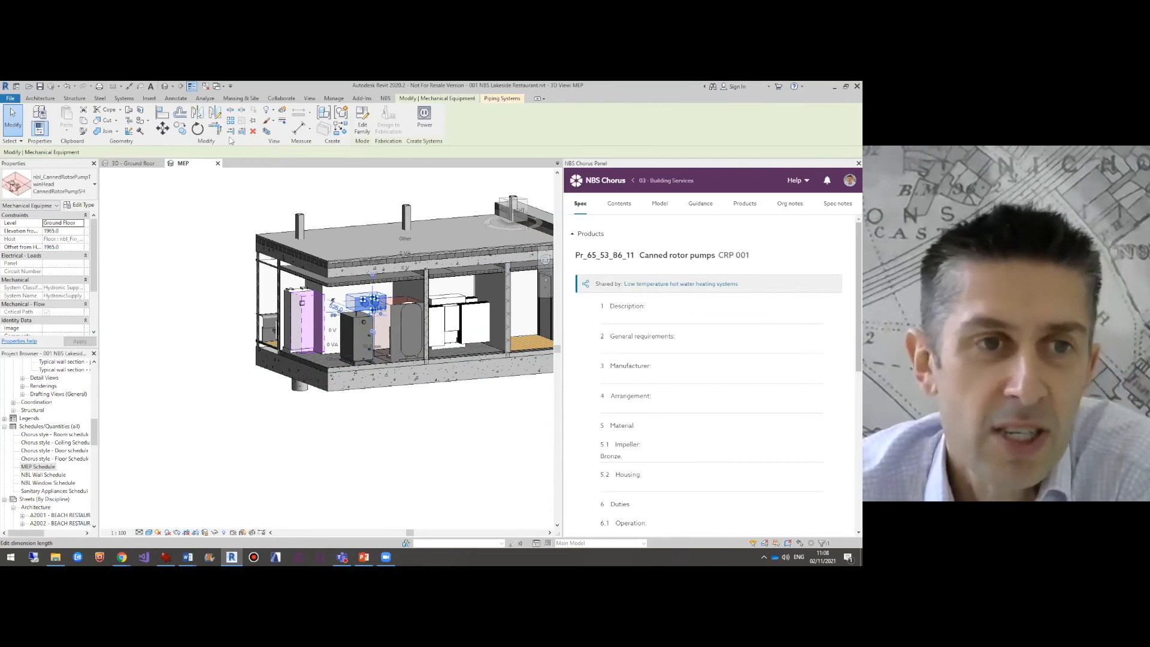
Tag the condensing boiler with a multi-category tag, placing its label on a leader below the building.
click(183, 99)
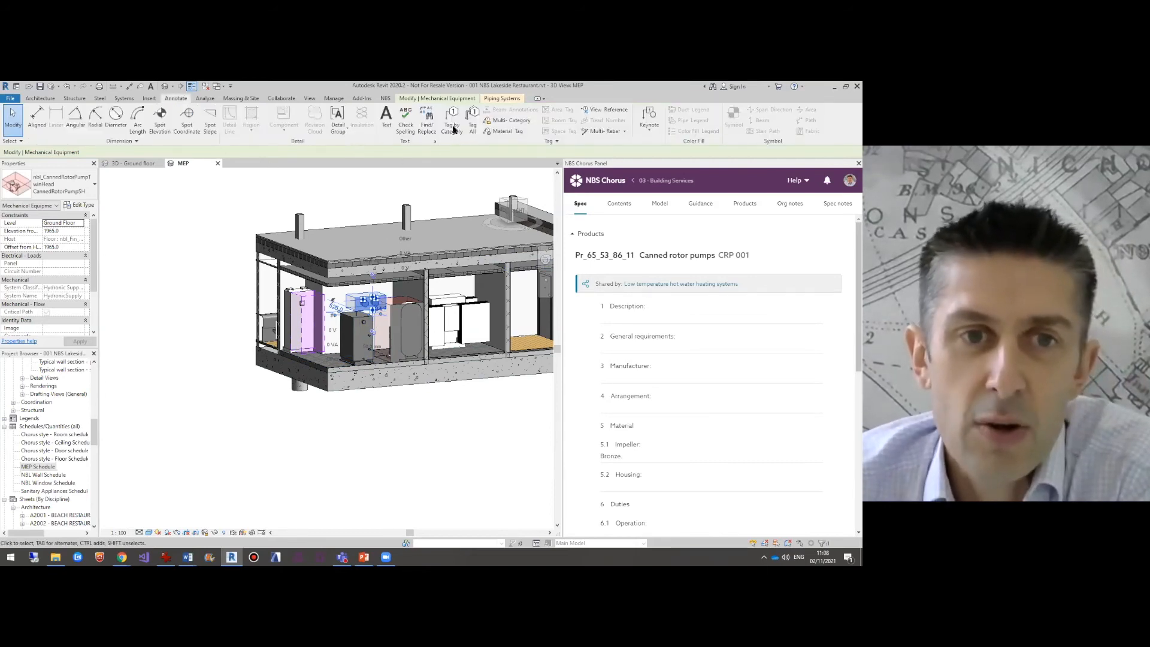
click(508, 120)
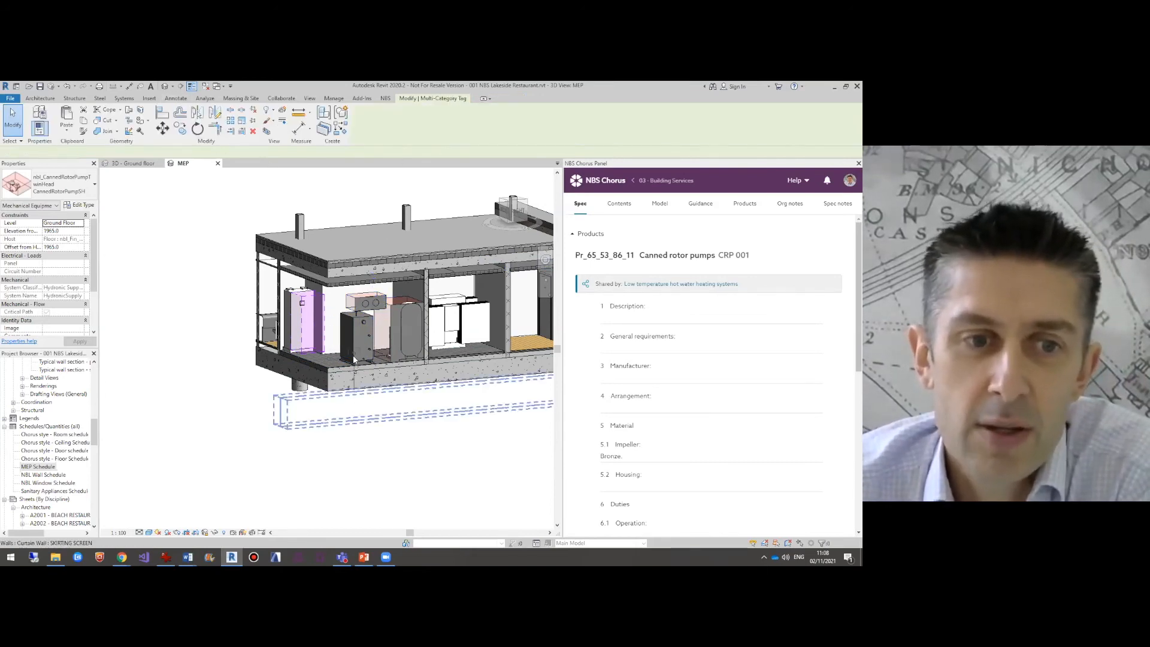
click(355, 353)
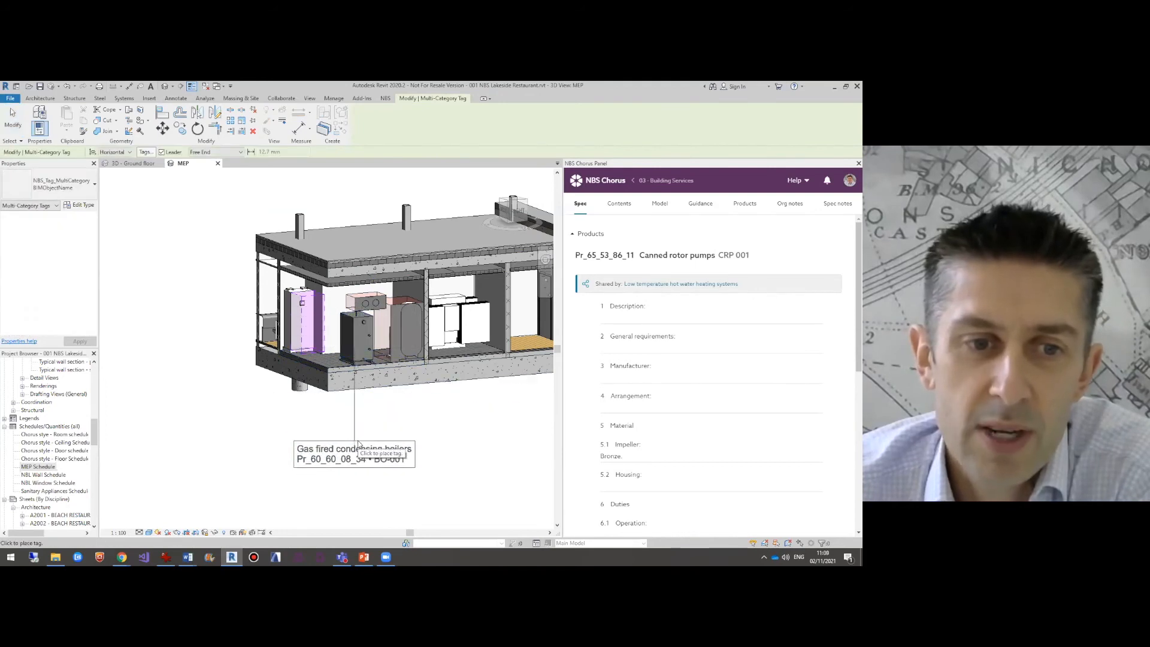
click(245, 444)
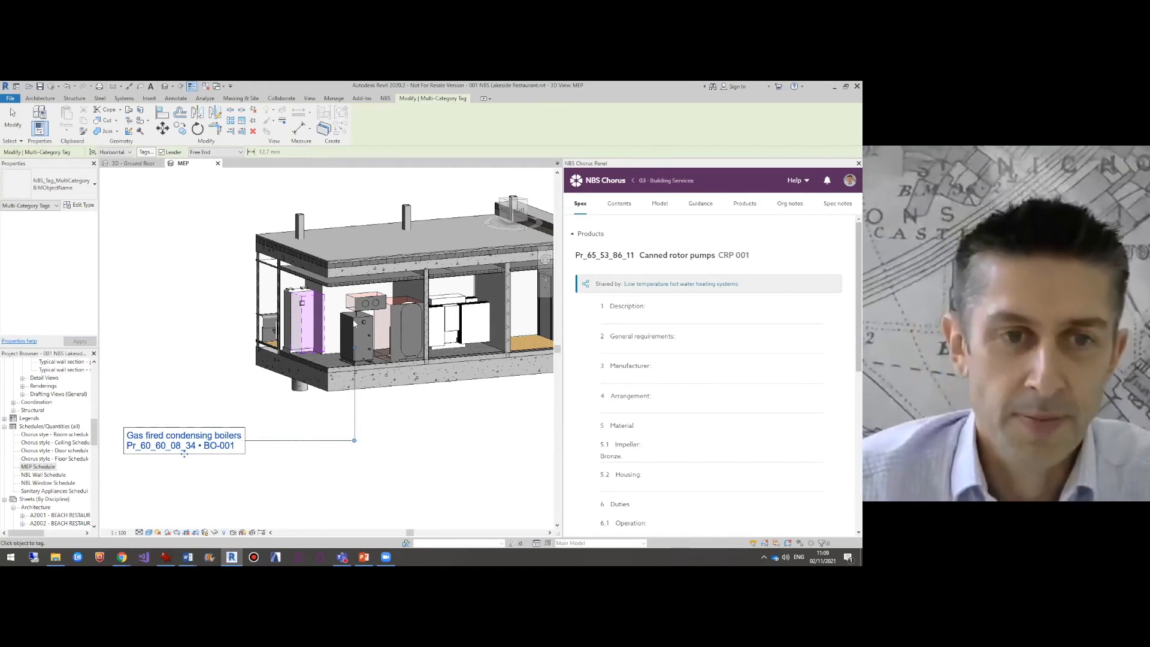
Tag the canned rotor pump with a multi-category tag placed beneath the boiler's tag.
click(377, 309)
click(375, 496)
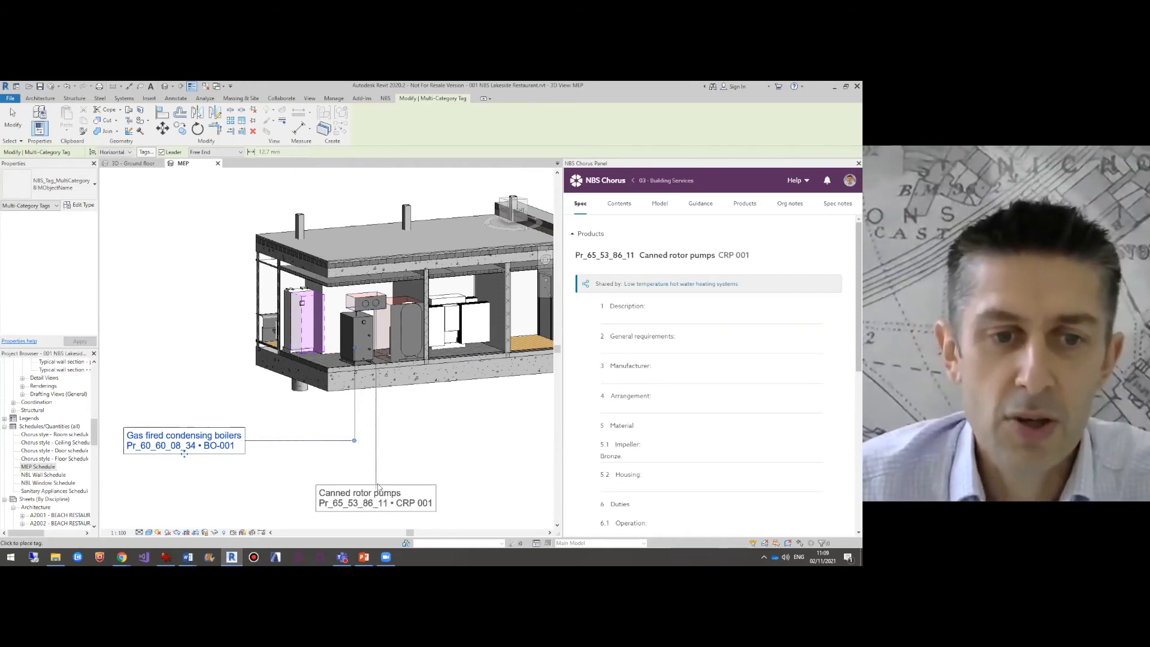
click(286, 485)
scroll(416, 453, down, 1)
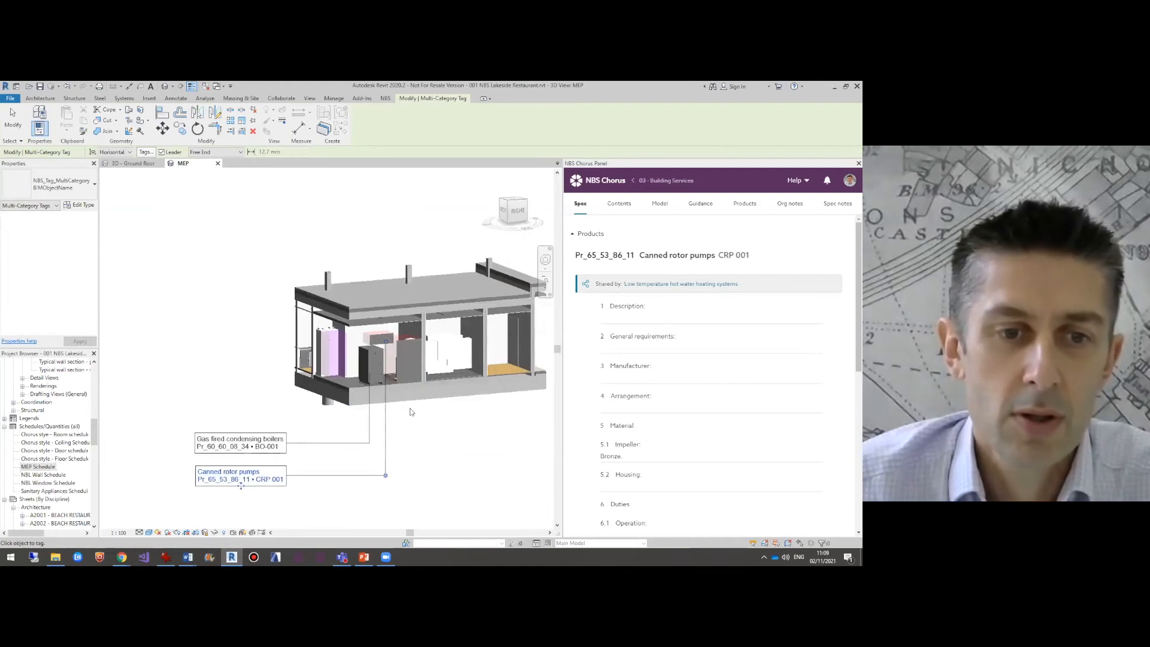
Tag the pressurization unit with a multi-category tag placed beneath the canned rotor pump's tag.
drag(424, 459, 417, 392)
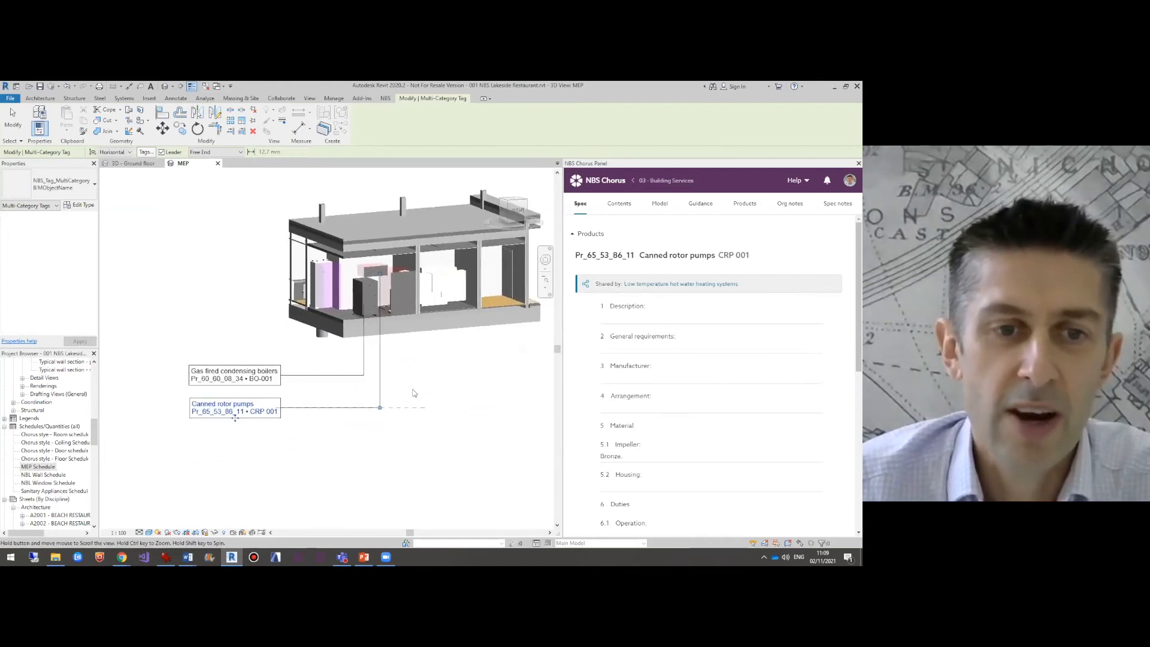
click(404, 306)
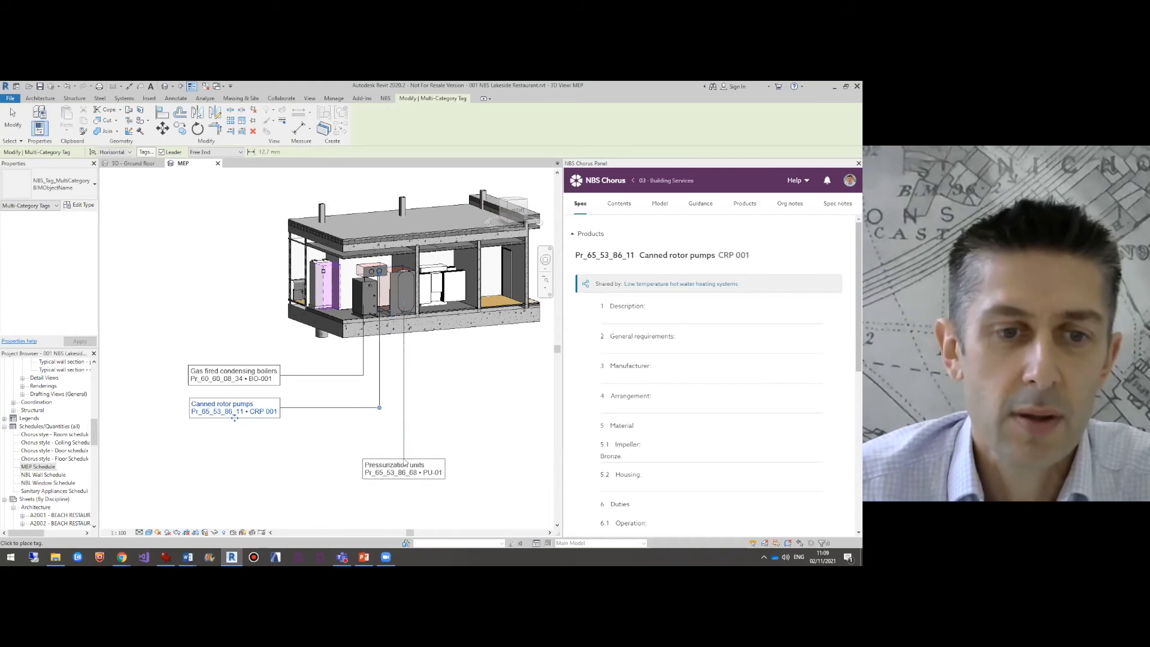
click(279, 460)
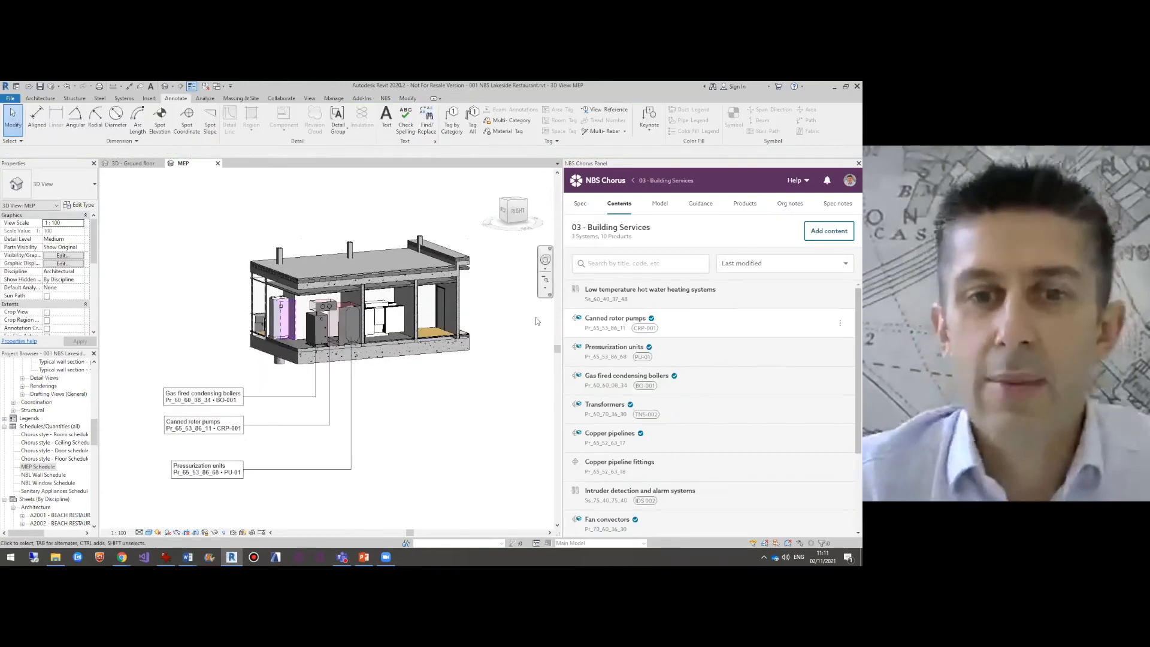
Open the clause linked to the canned rotor pump in the model and set its suffix to PUMP-A.
click(662, 207)
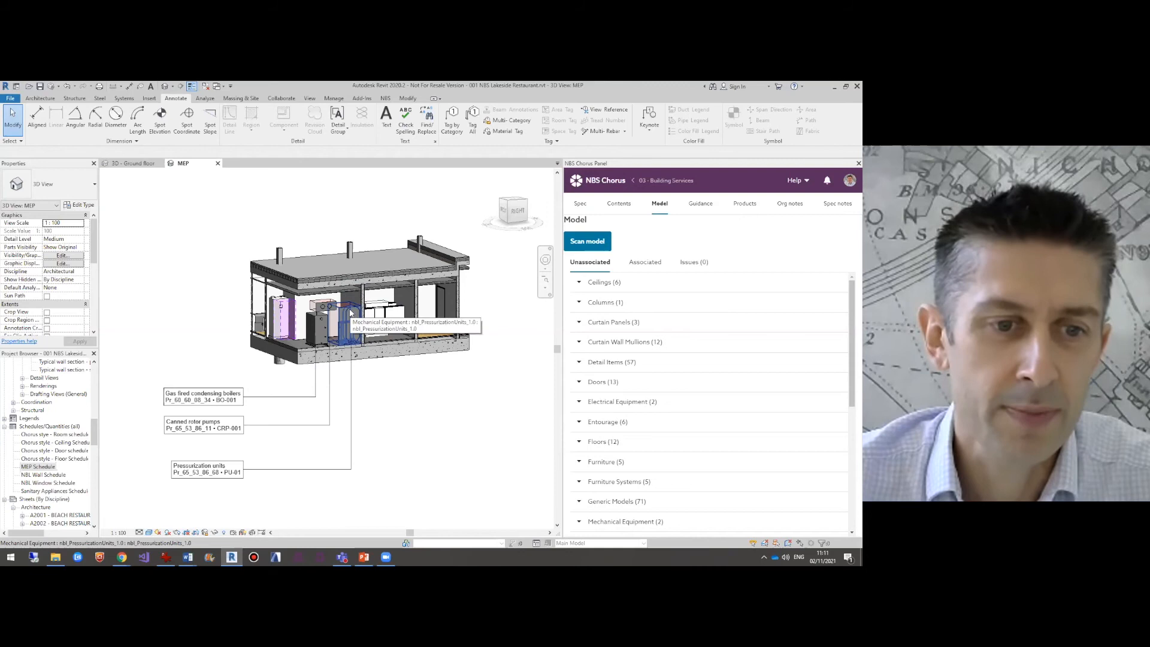
click(333, 307)
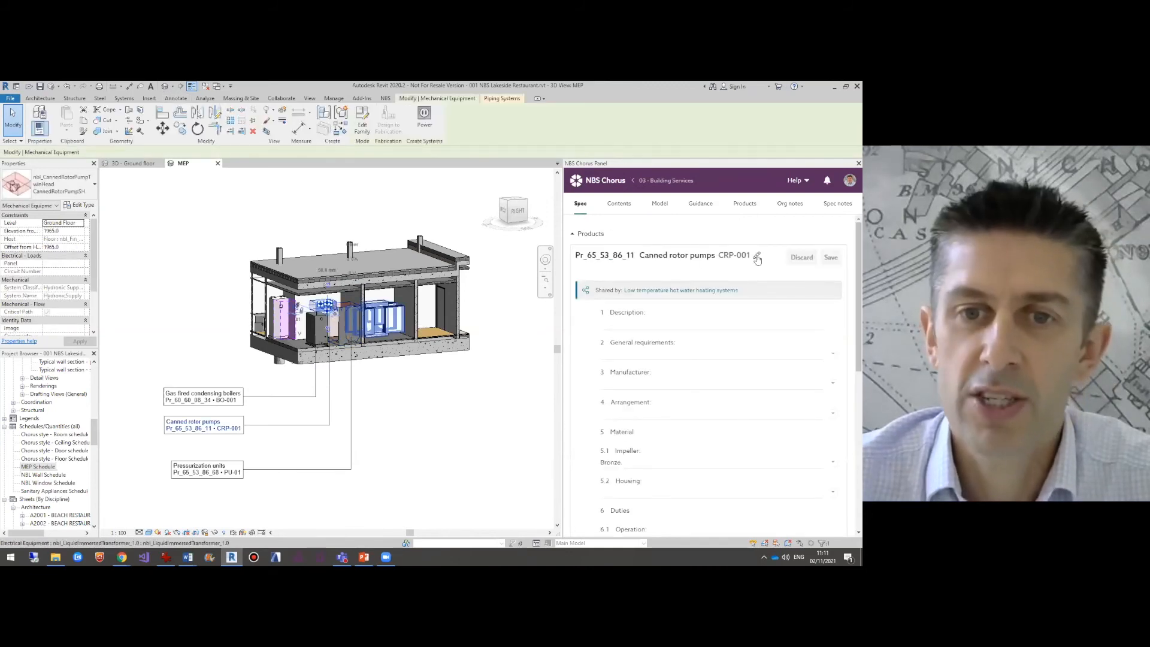
click(758, 256)
drag(635, 409, 577, 407)
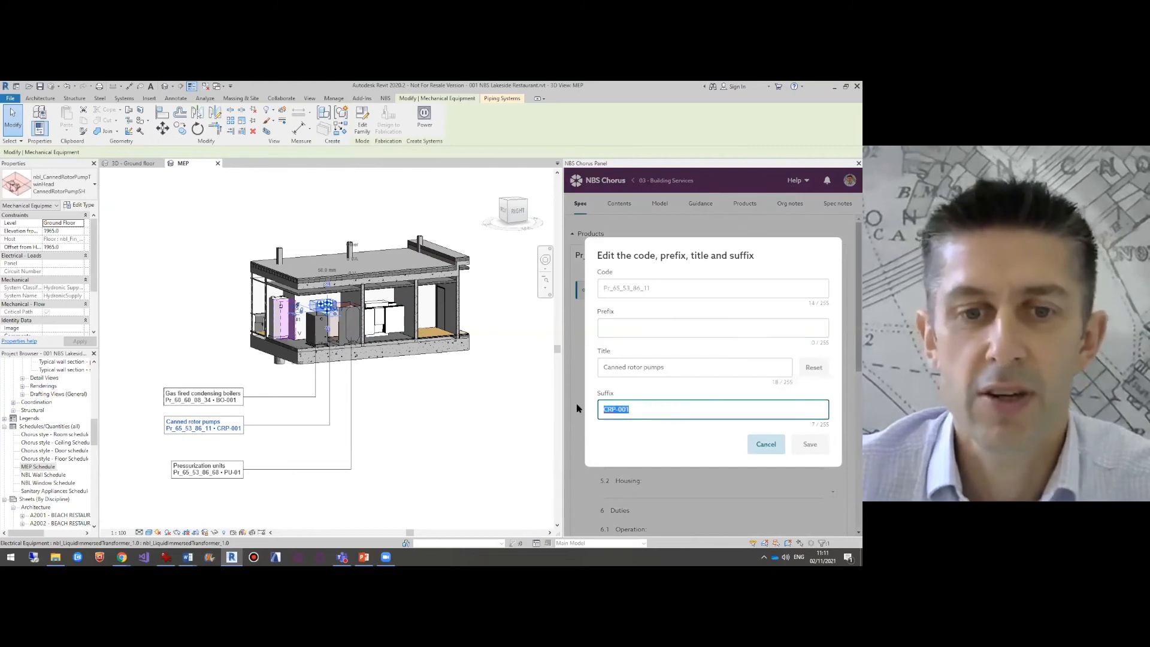
text(U)
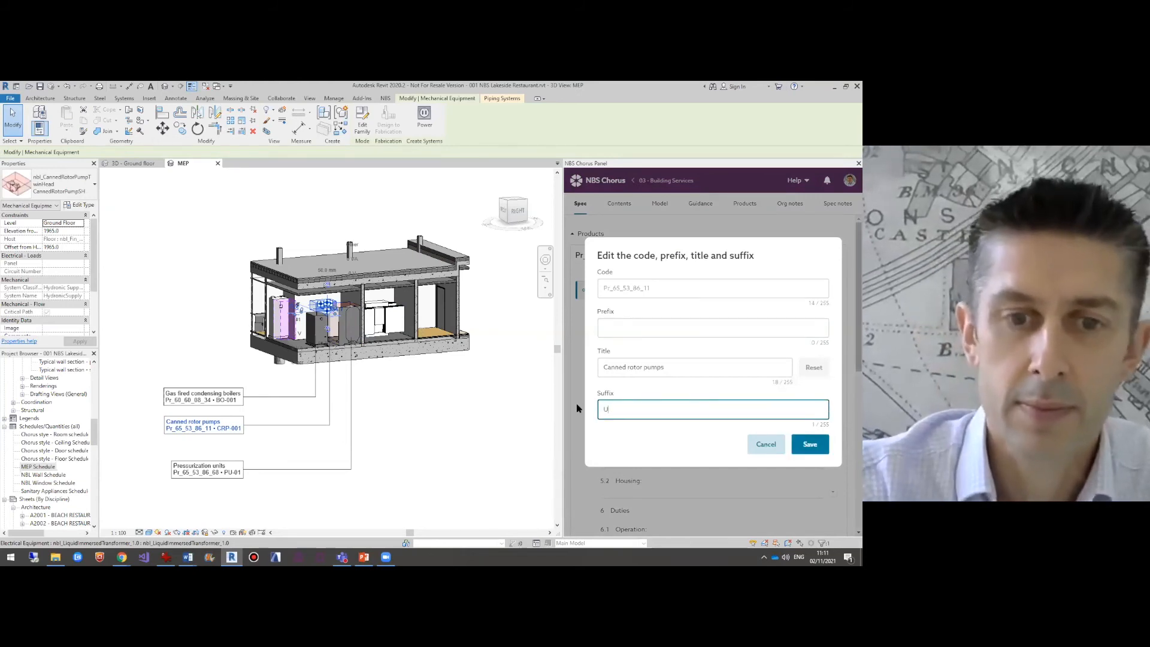
text(UMP-A)
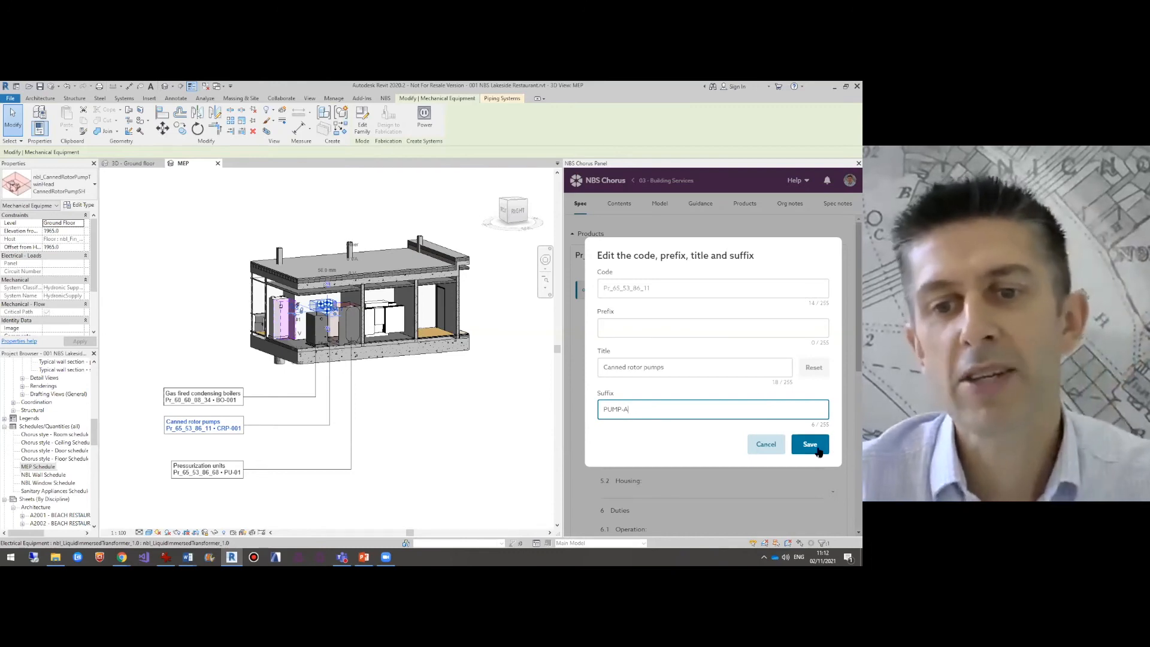
click(810, 444)
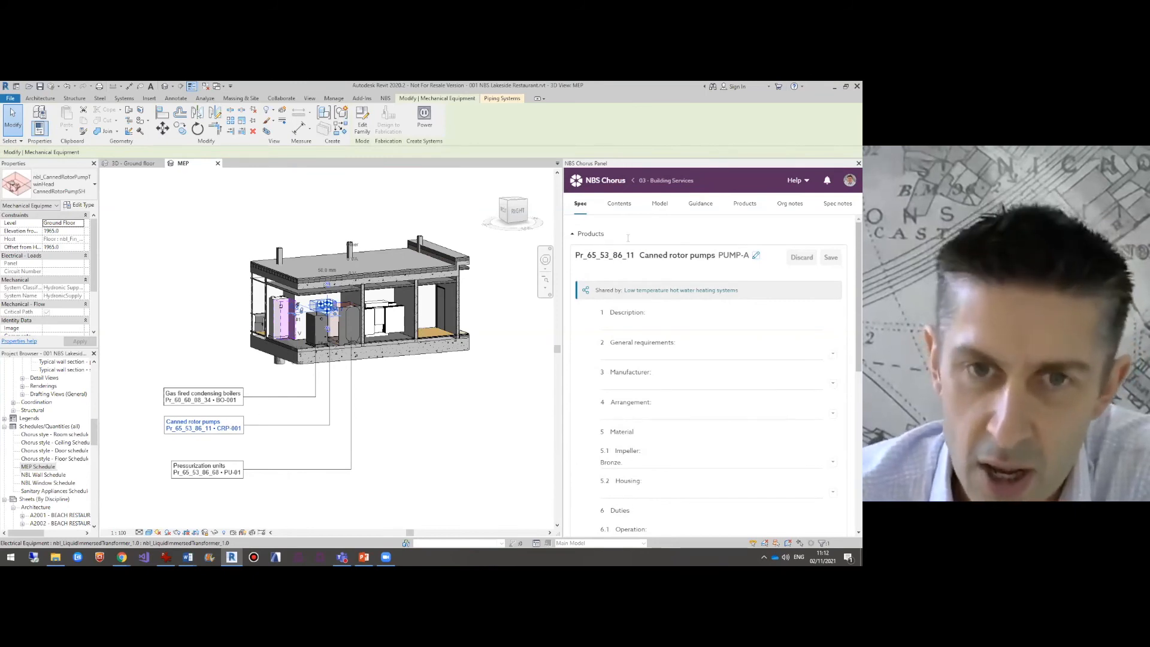
Review the model's association issues and fix all warnings so the tagged objects take the associated clause parameters.
click(659, 204)
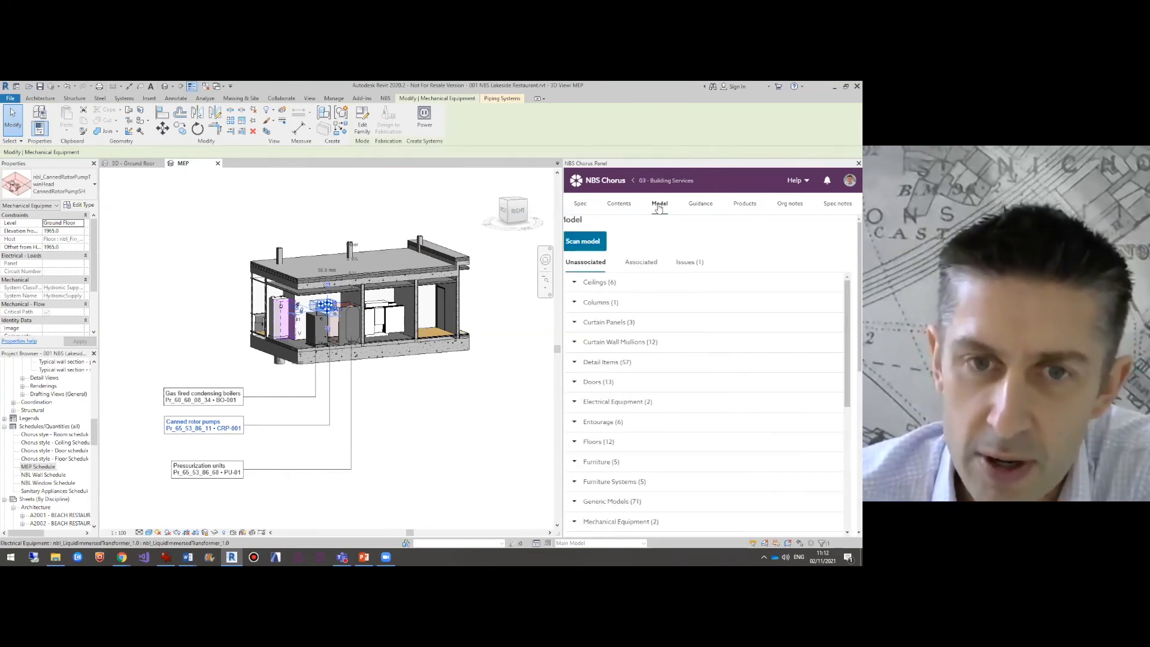
click(694, 263)
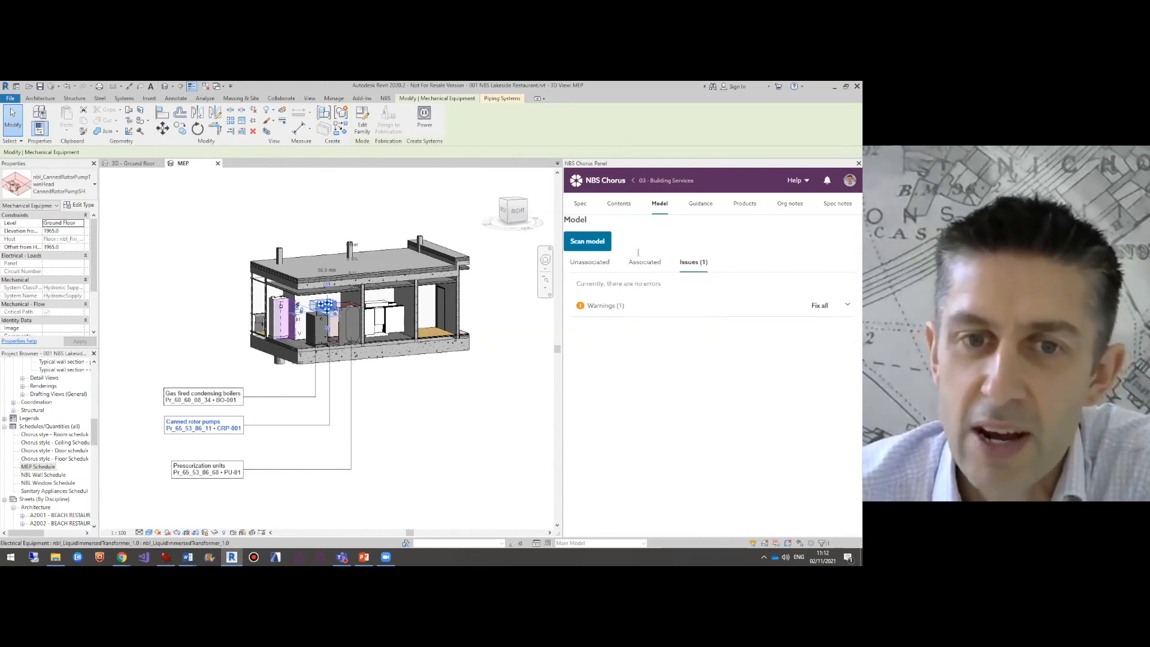
scroll(387, 423, up, 3)
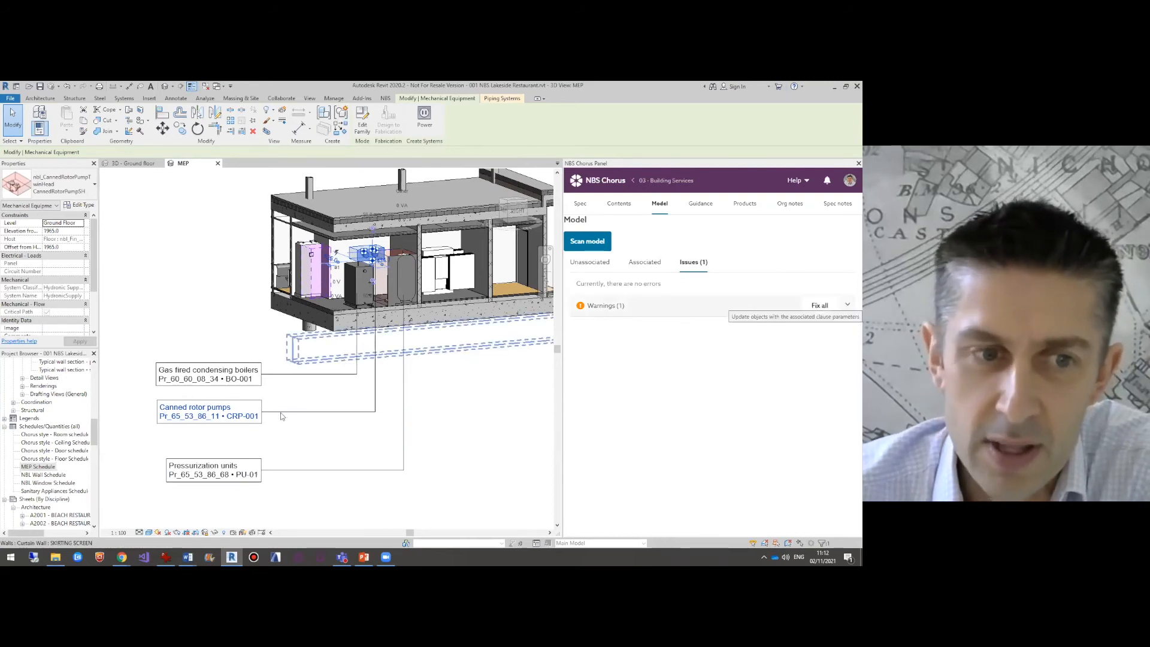
click(819, 306)
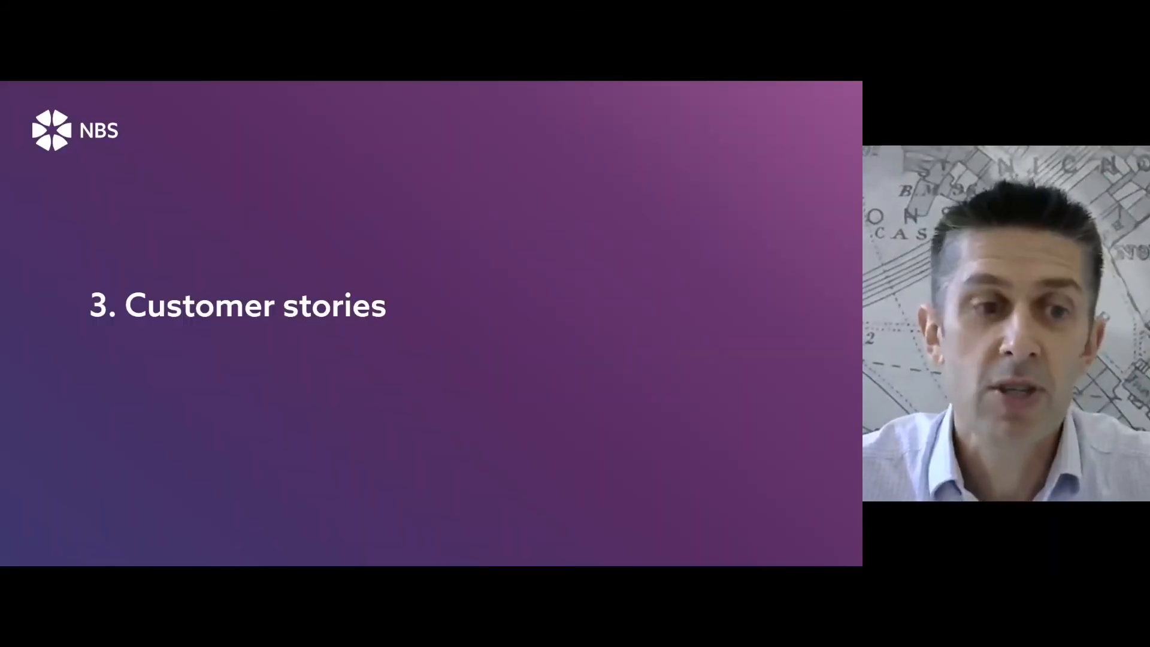
Switch to the NBS website in Chrome, open the Case studies resource page and browse the customer success stories.
key(alt+Tab)
key(Tab)
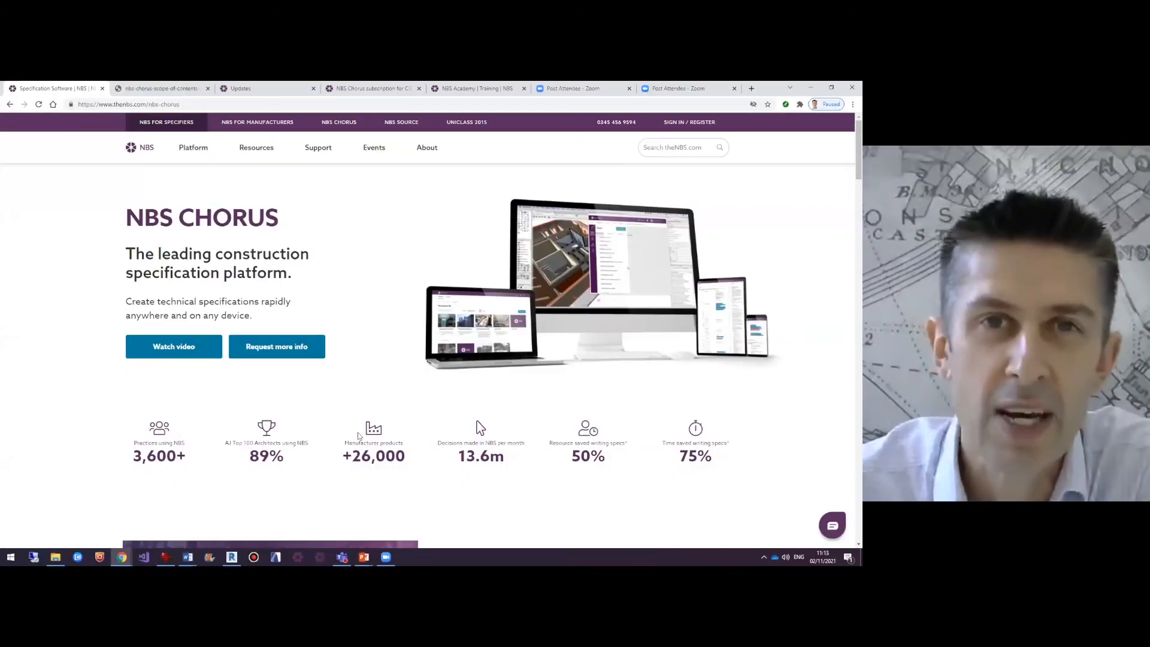
mouse_move(265, 157)
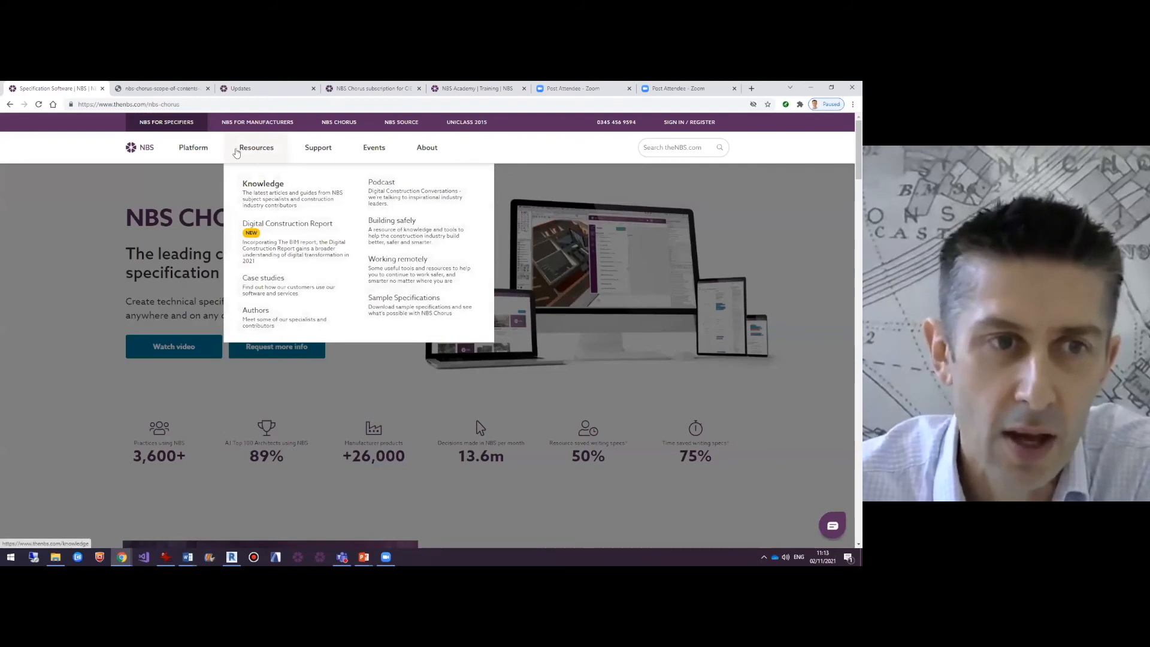
click(271, 281)
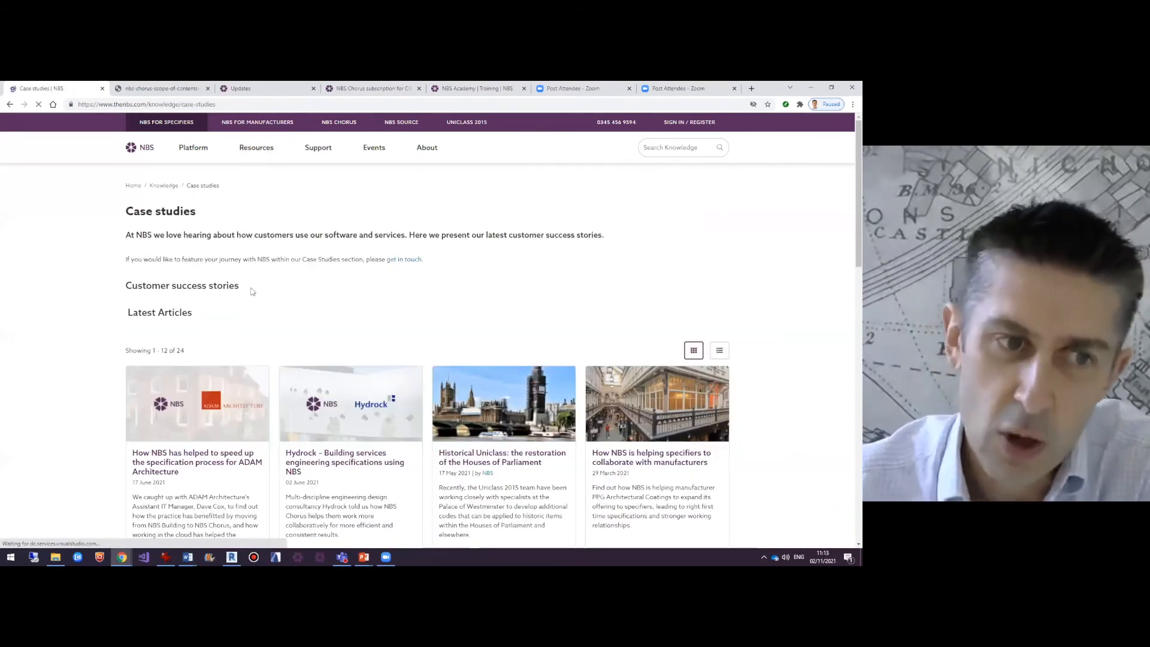
scroll(83, 365, down, 2)
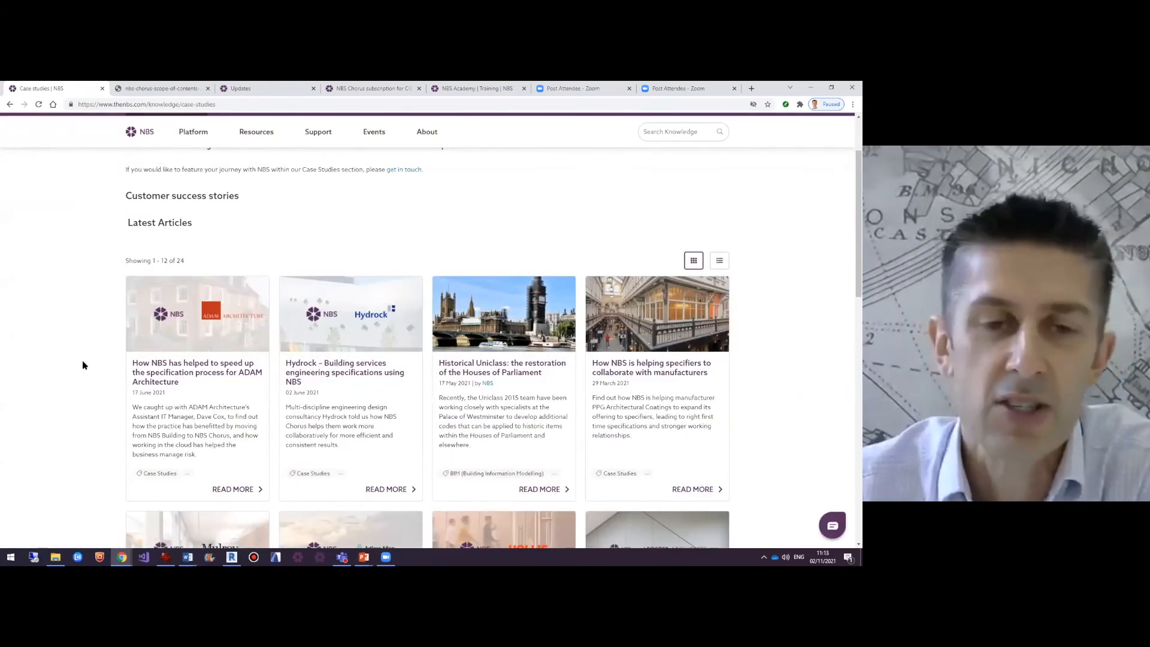
scroll(55, 418, down, 3)
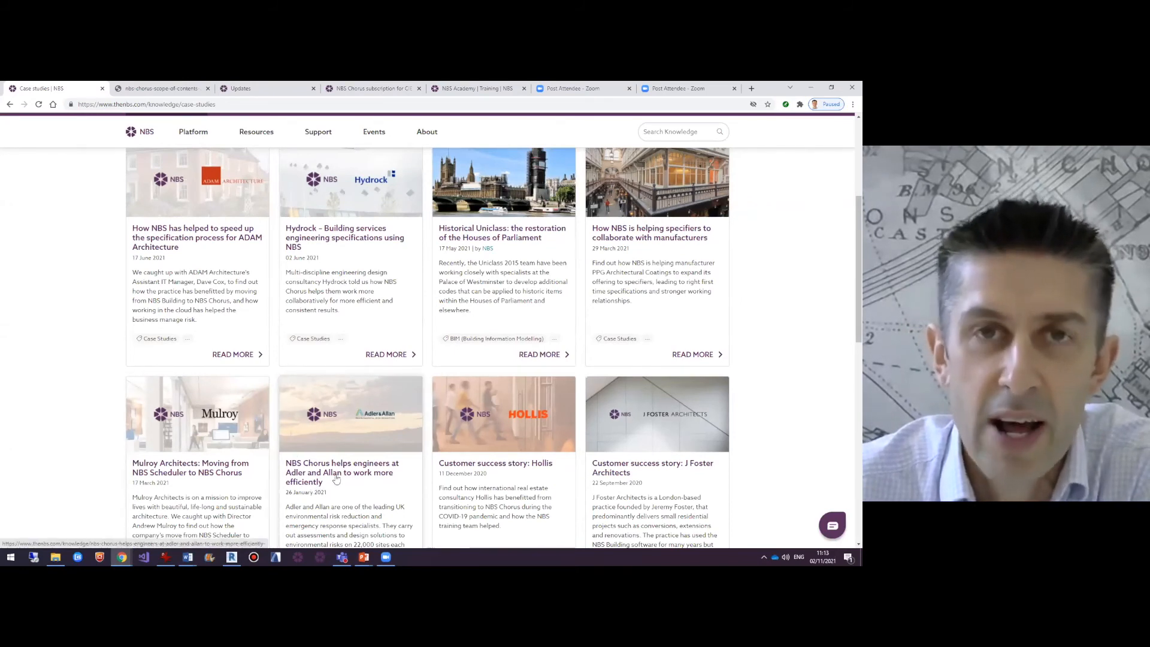
Open the Hydrock building services engineering case study and read its introduction and Working Collaboratively section.
click(344, 242)
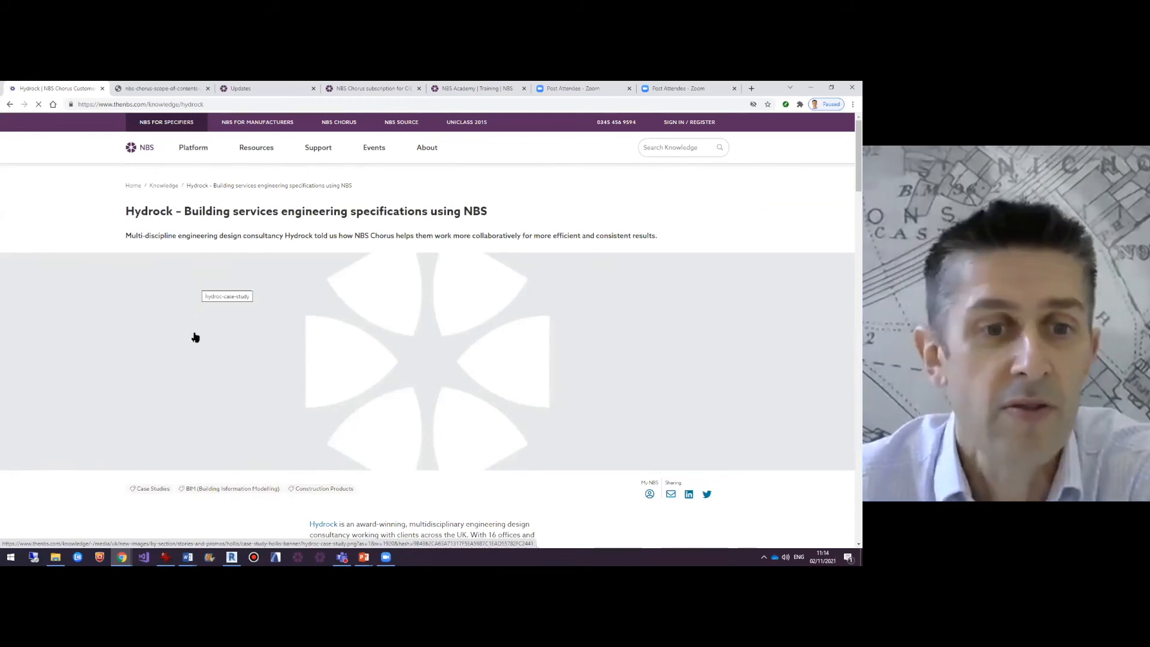
scroll(195, 341, down, 3)
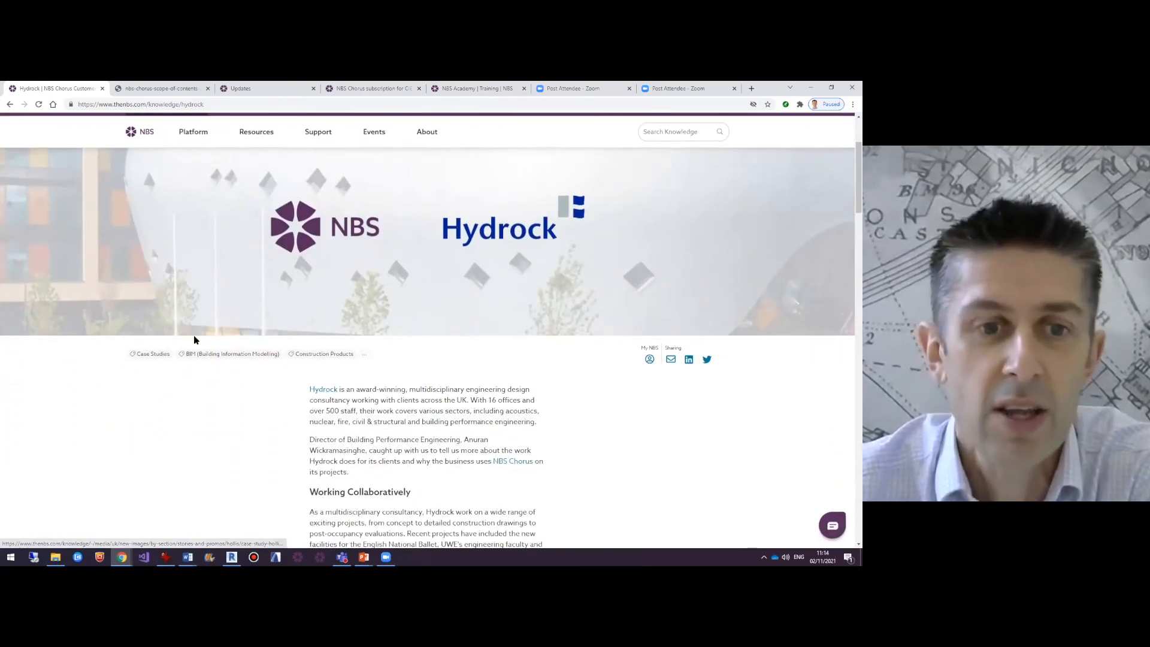
scroll(194, 340, down, 1)
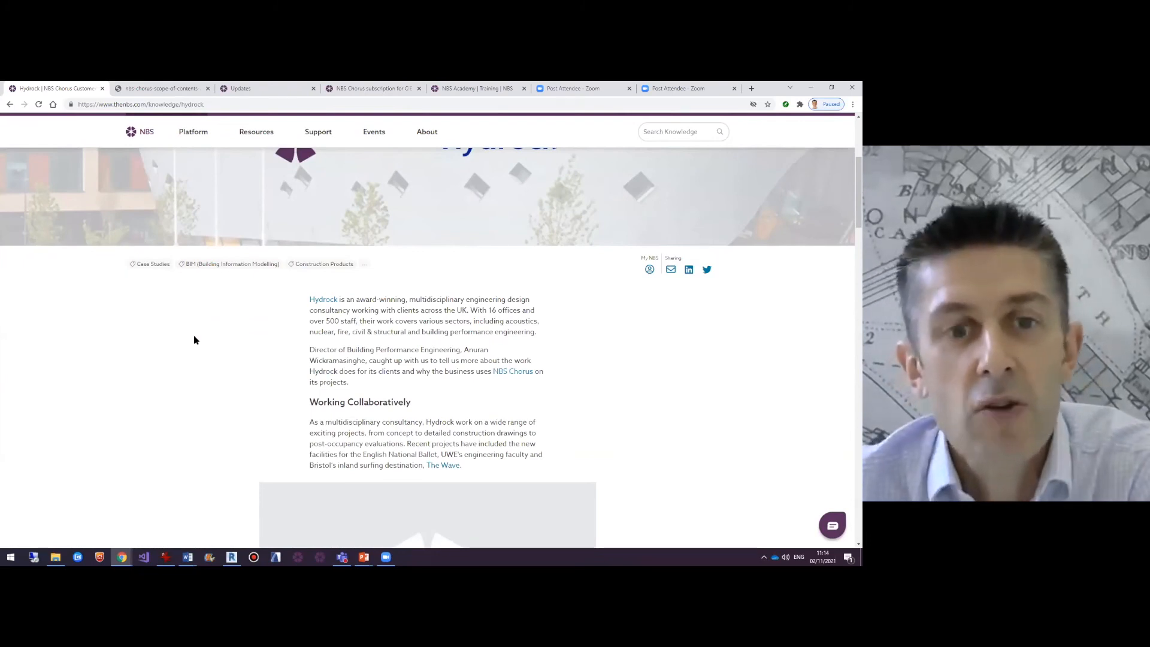
scroll(193, 340, down, 2)
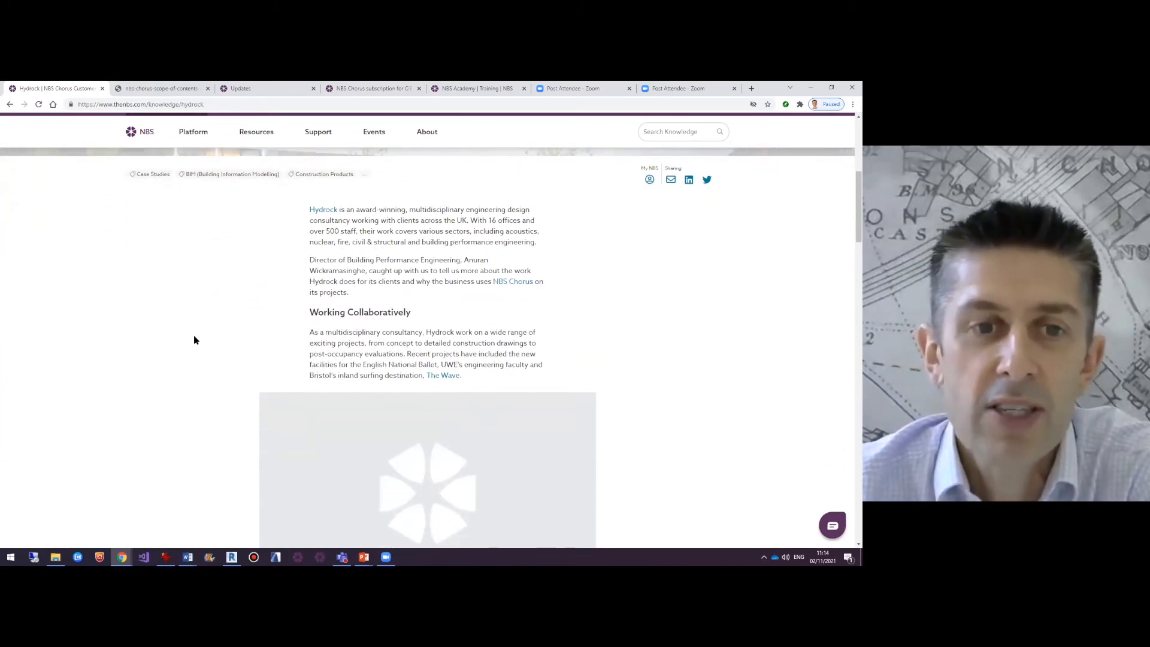